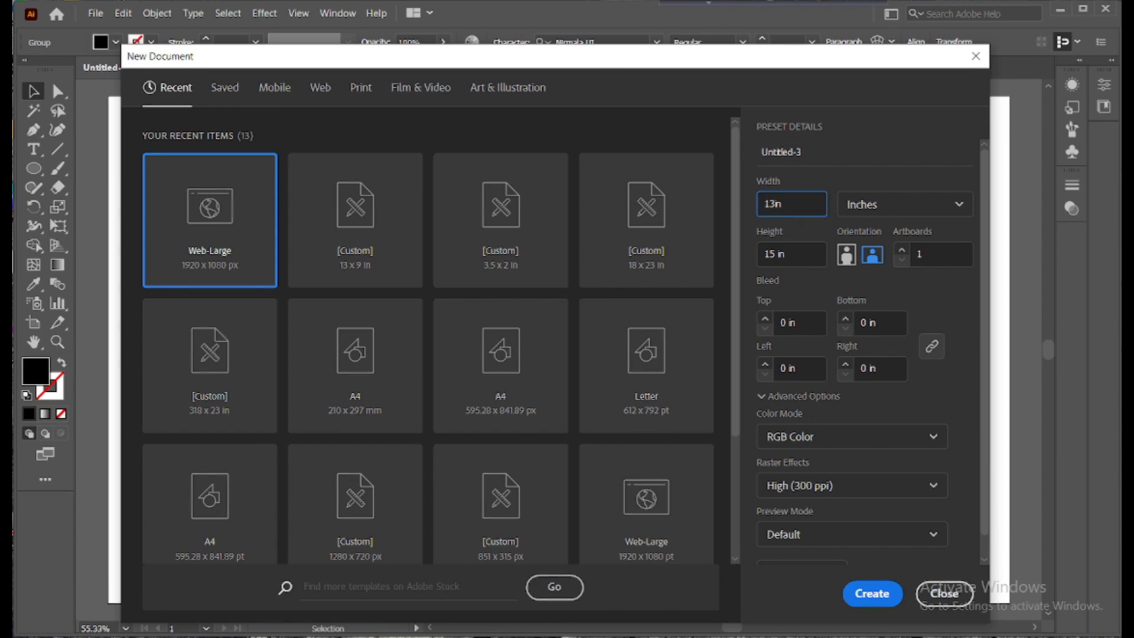
Create a 13 × 9 in CMYK document with 0.125 in bleed and High (300 ppi) raster effects
type("13")
left_click(776, 254)
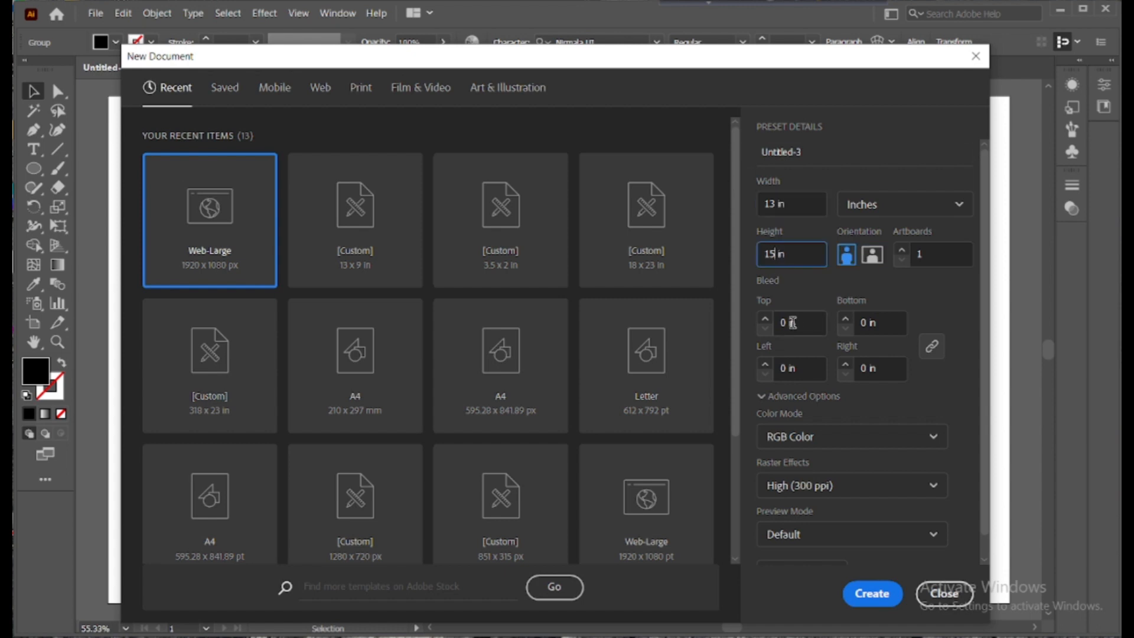
key("BackSpace")
key("BackSpace")
type("1")
left_click(765, 319)
left_click(805, 444)
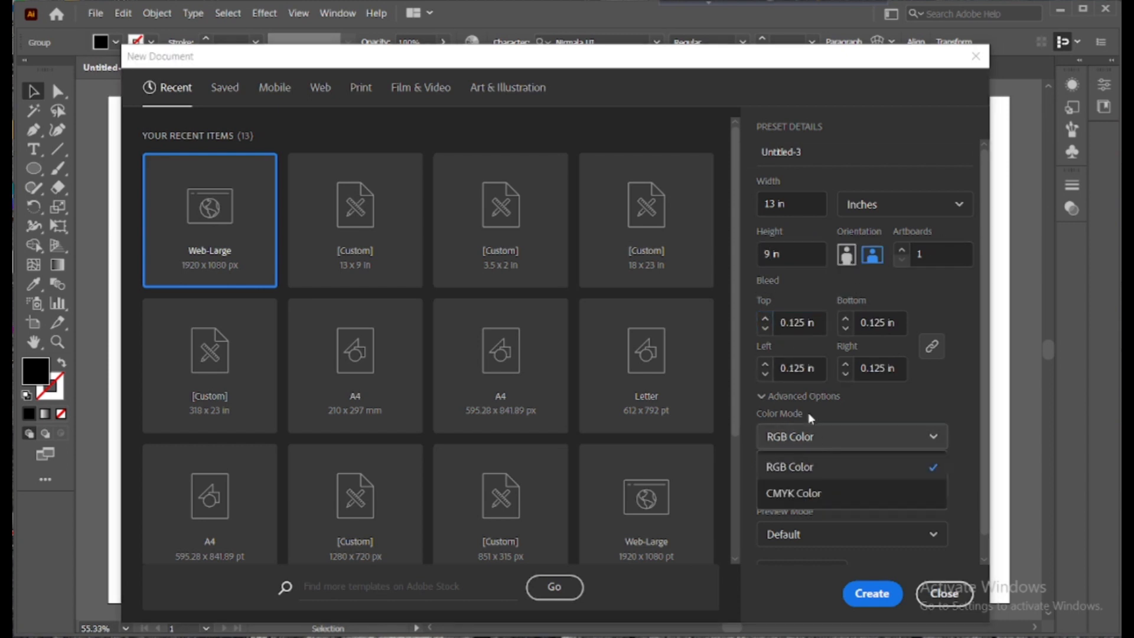
left_click(805, 493)
left_click(805, 487)
left_click(804, 510)
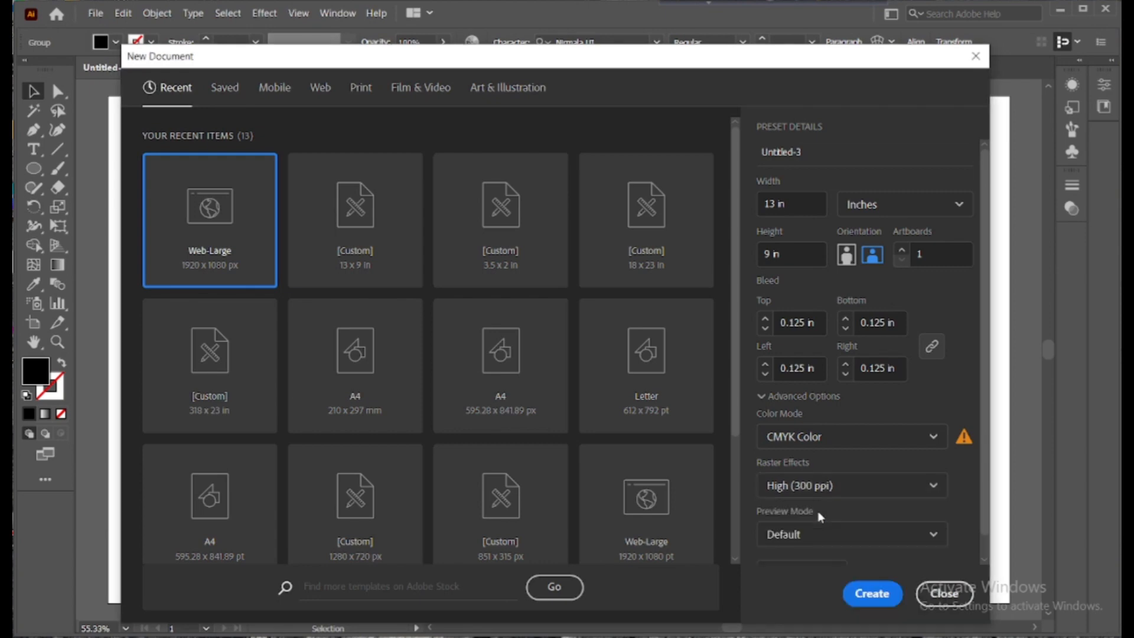
left_click(872, 593)
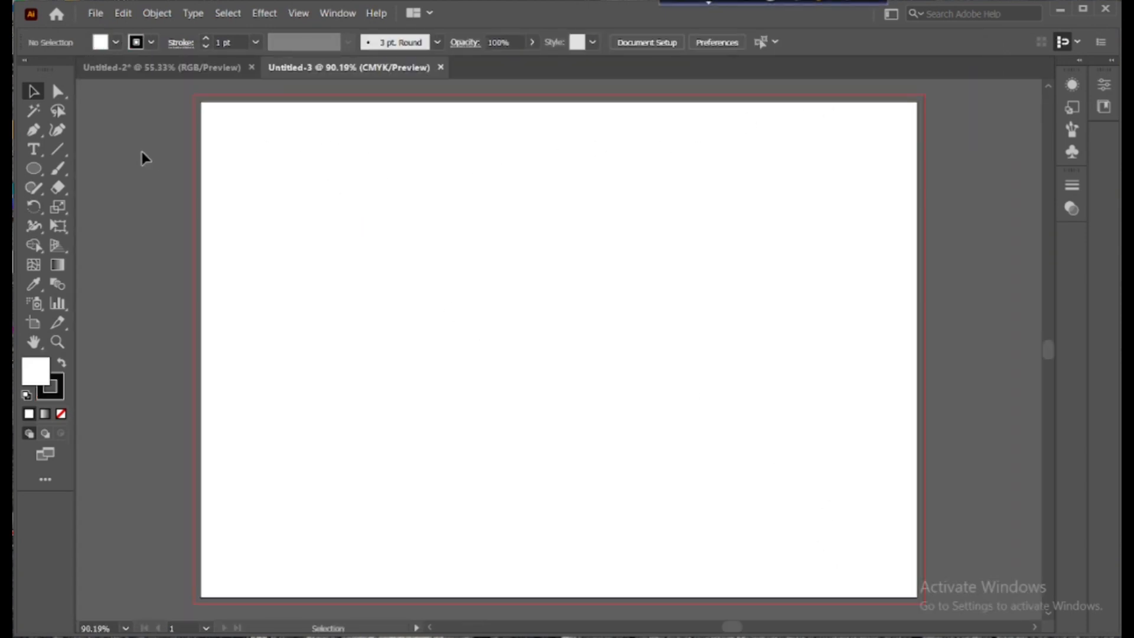
Draw a 1 × 9 in spine rectangle with the Rectangle tool
left_click_drag(34, 169, 101, 166)
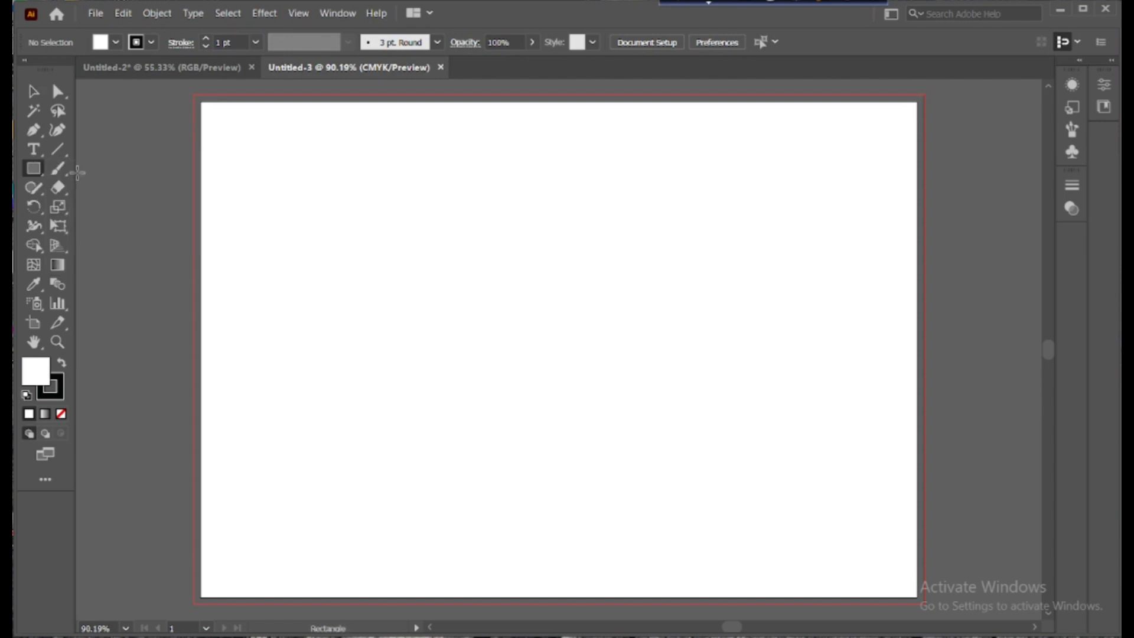
left_click(343, 171)
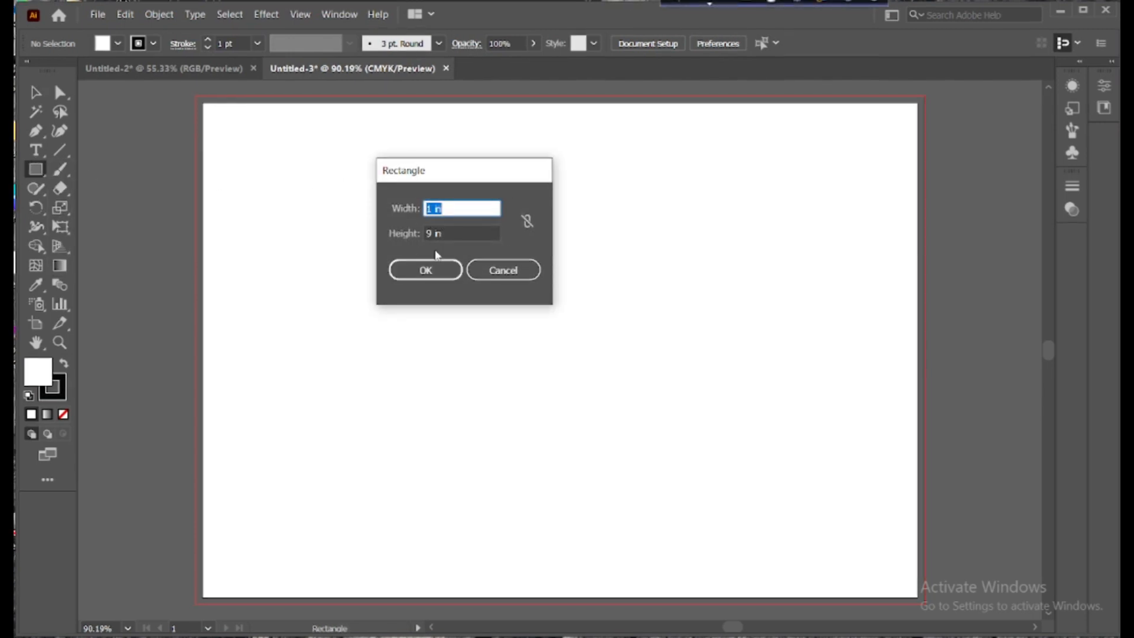
left_click(434, 206)
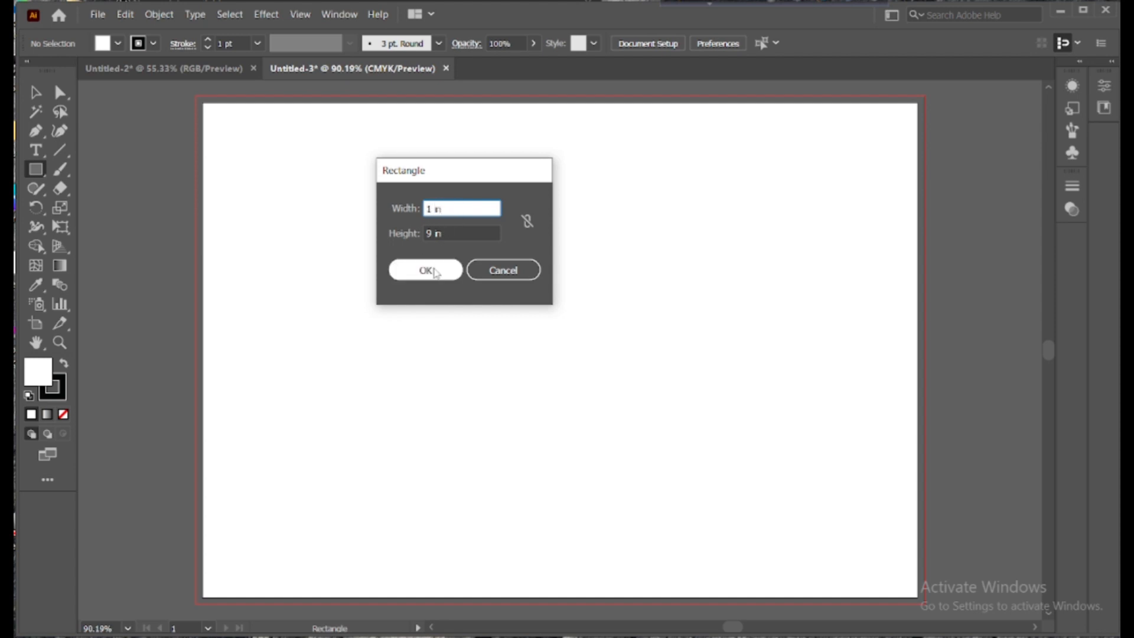
left_click(435, 267)
Centre the spine rectangle horizontally and vertically on the artboard
left_click(43, 95)
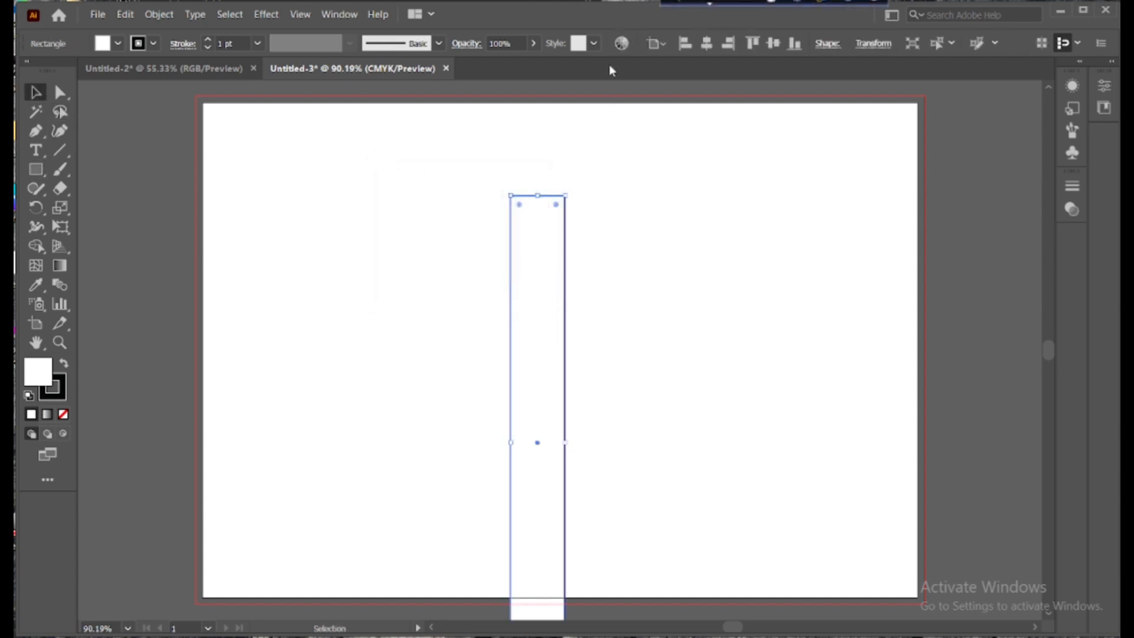
left_click(706, 43)
left_click(773, 45)
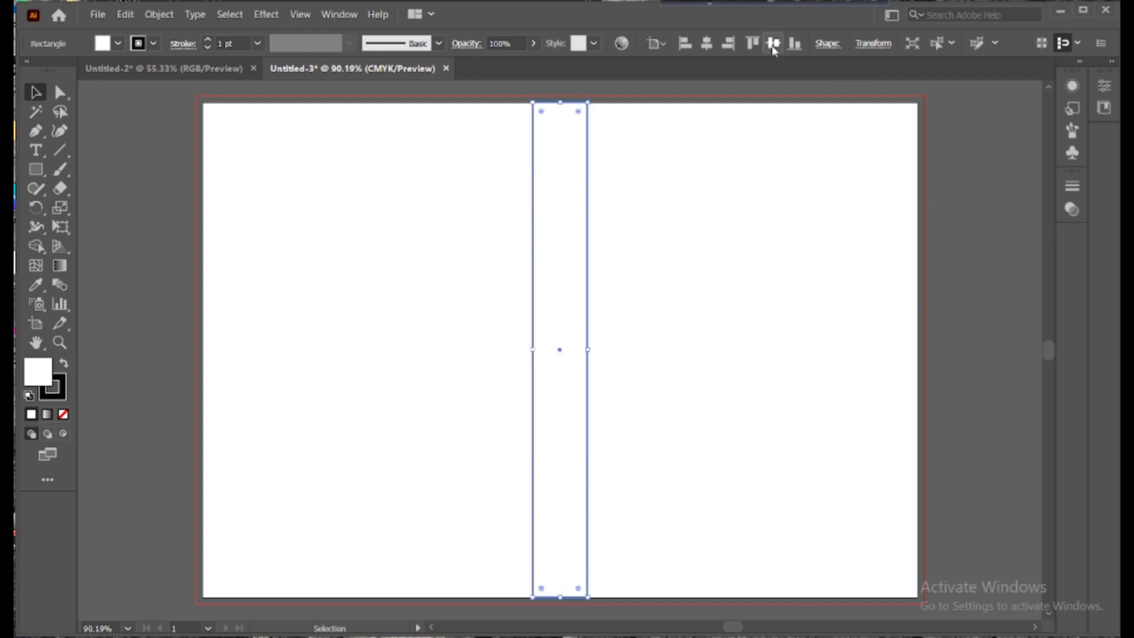
left_click(406, 195)
scroll(650, 186, "up", 1)
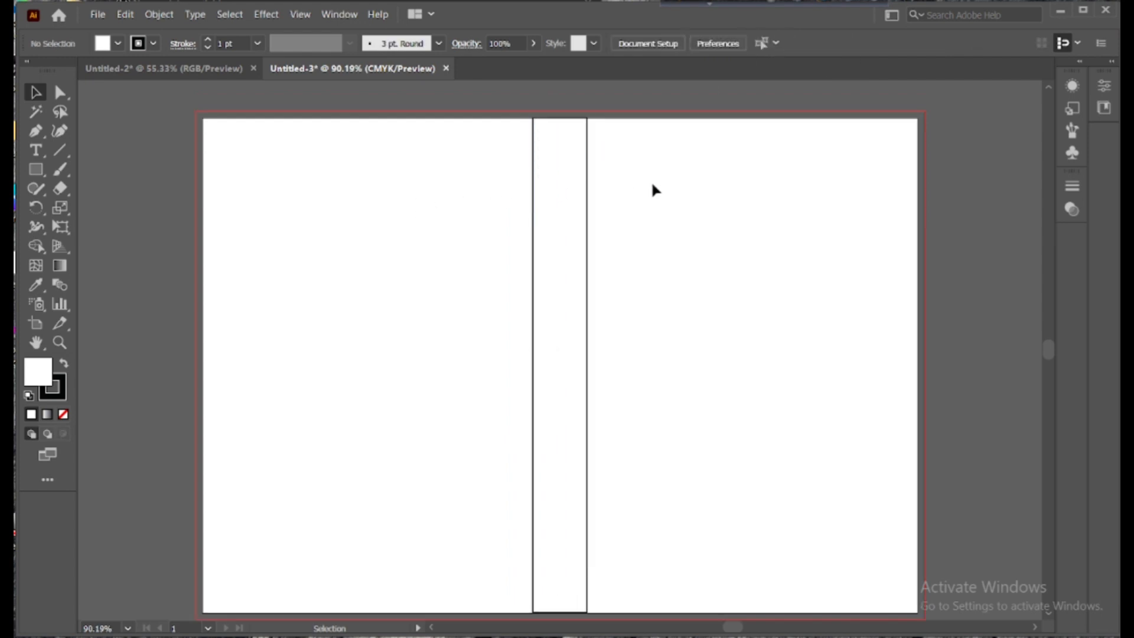
scroll(647, 187, "down", 2)
scroll(643, 183, "up", 1)
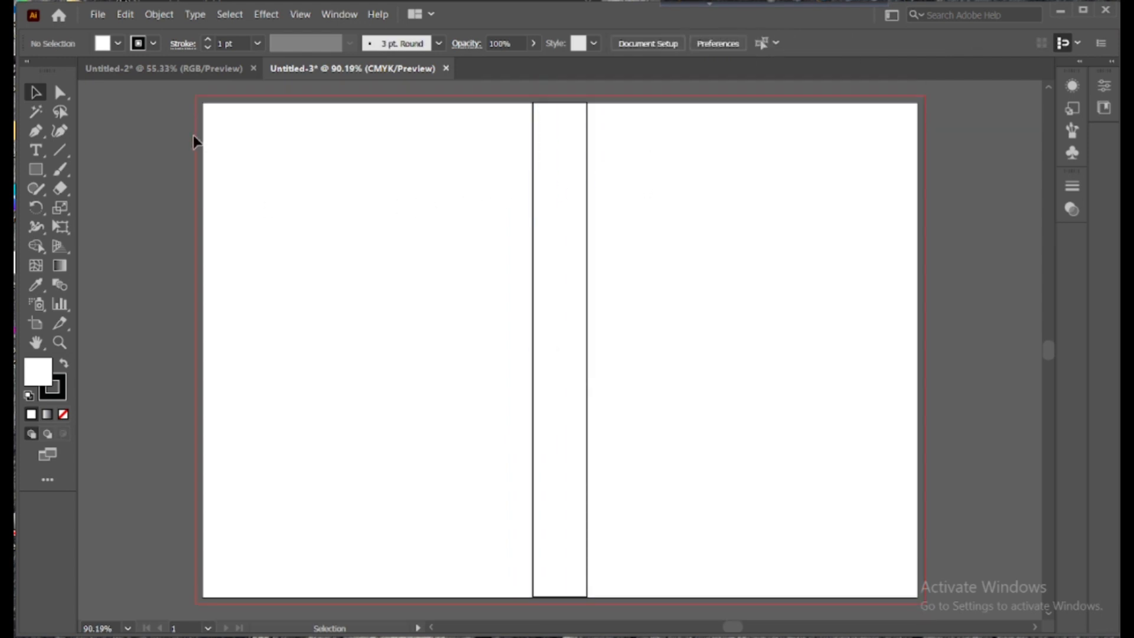
left_click(35, 170)
Create a 6 × 9 in rectangle and delete the stray small rectangle
left_click(286, 193)
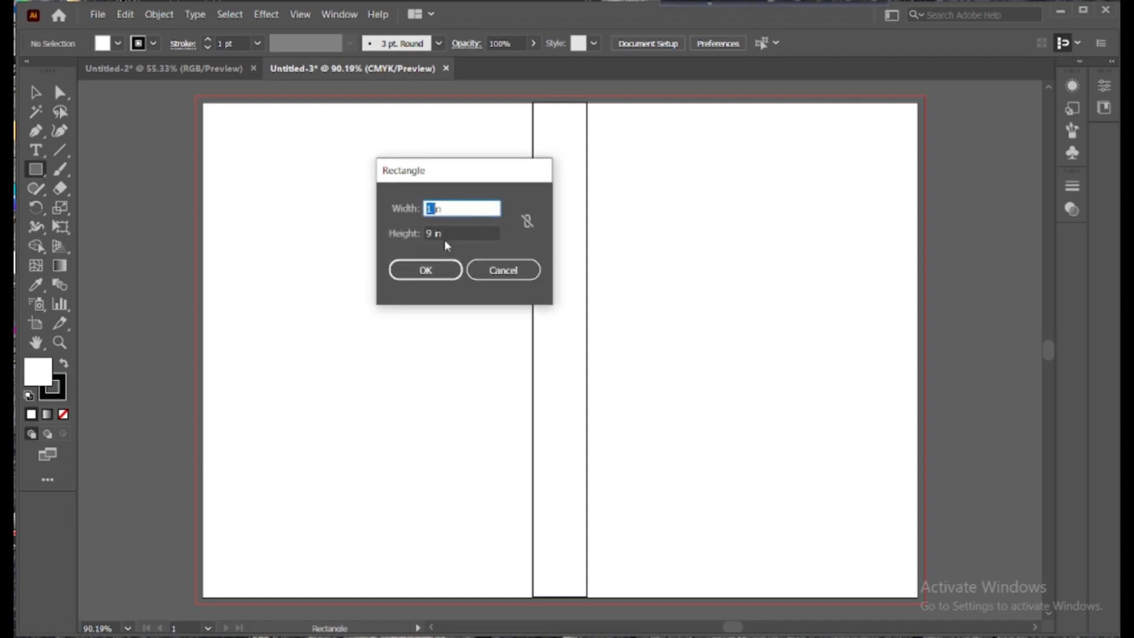
type("6")
left_click(430, 270)
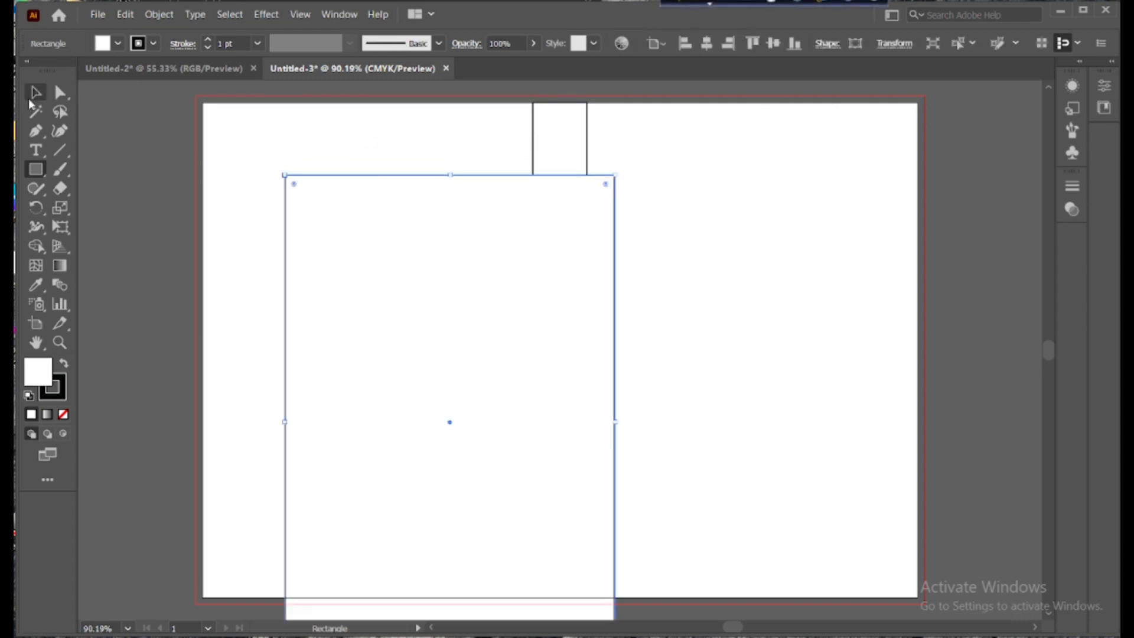
left_click_drag(398, 175, 312, 105)
key("Delete")
Move the 6 × 9 in rectangle to the artboard's top-left corner
left_click(35, 92)
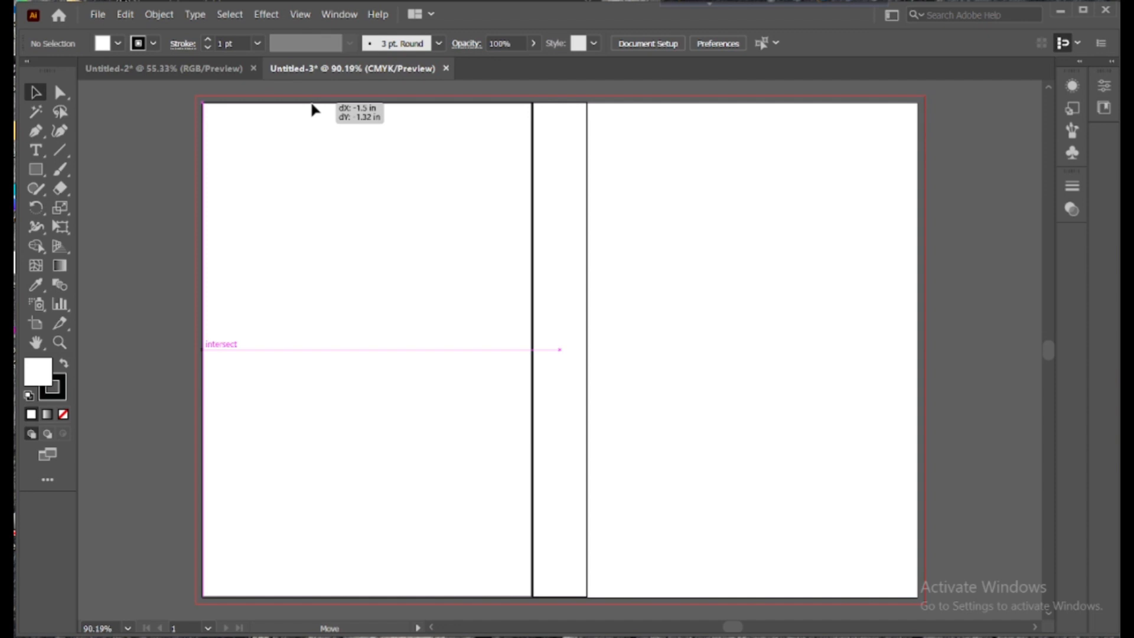
left_click_drag(312, 110, 311, 108)
left_click(640, 157)
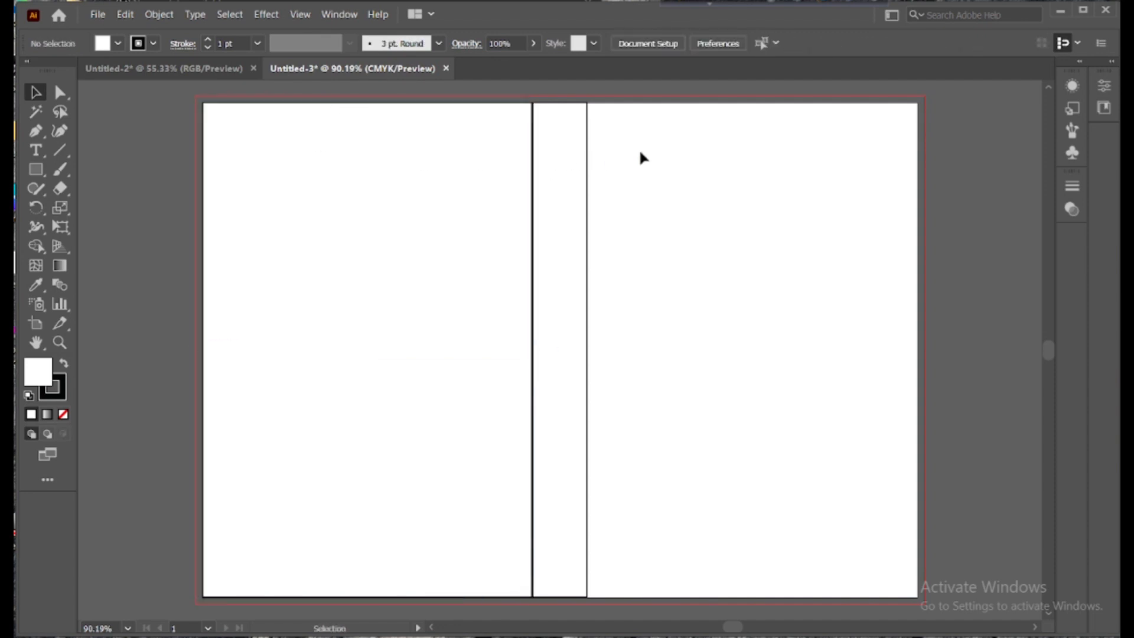
left_click(434, 109)
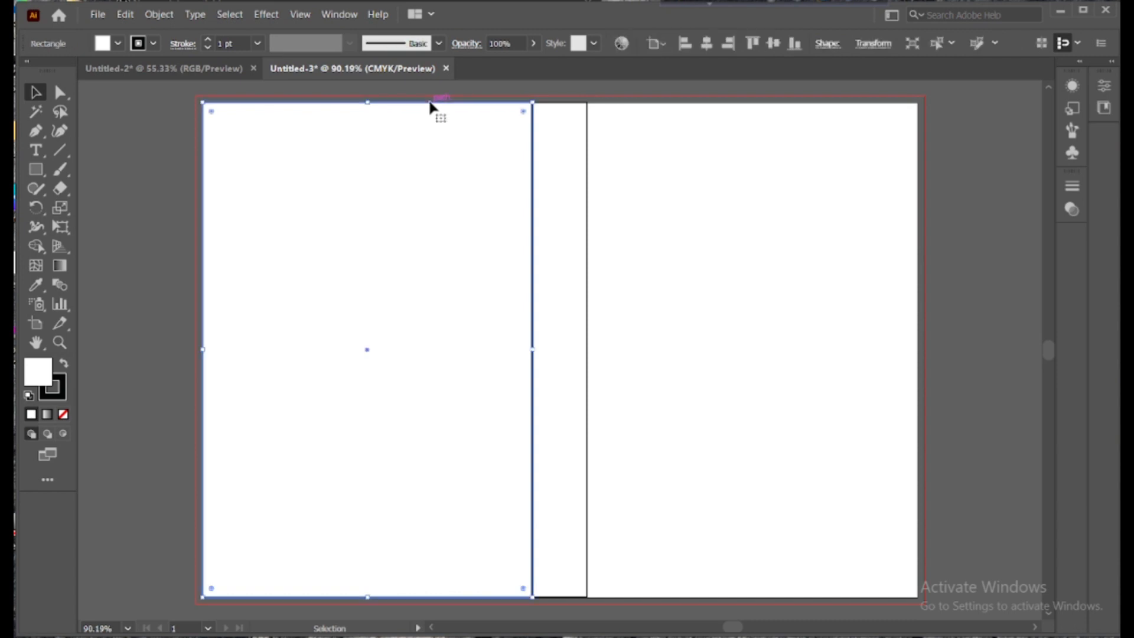
Remove the left rectangle's outline and give it a golden yellow fill
double_click(53, 390)
left_click(770, 359)
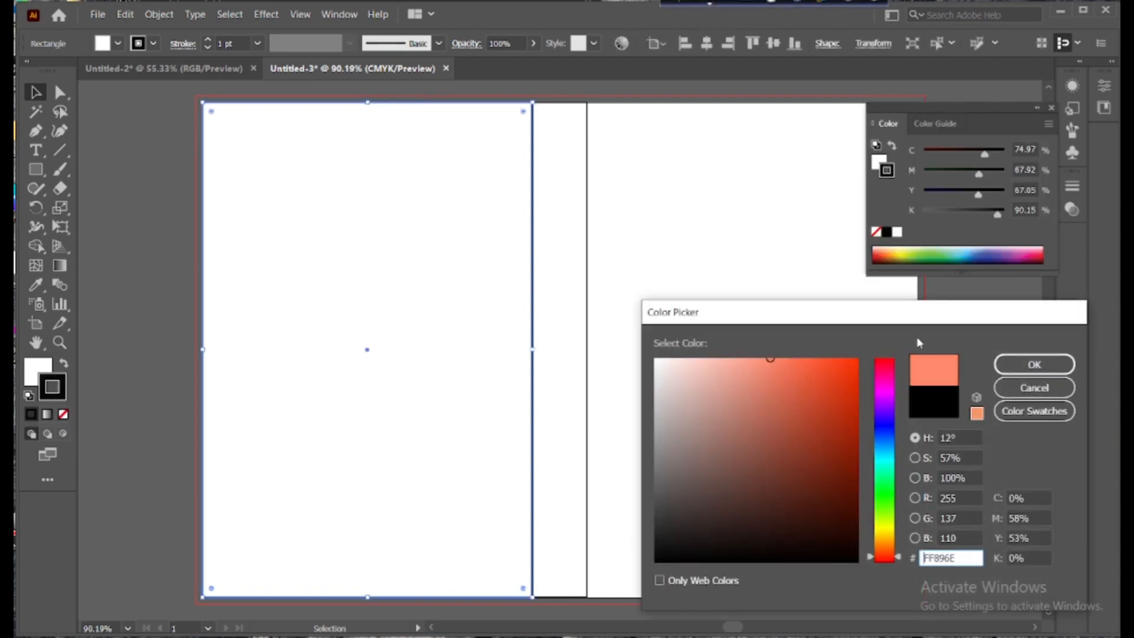
left_click(1035, 364)
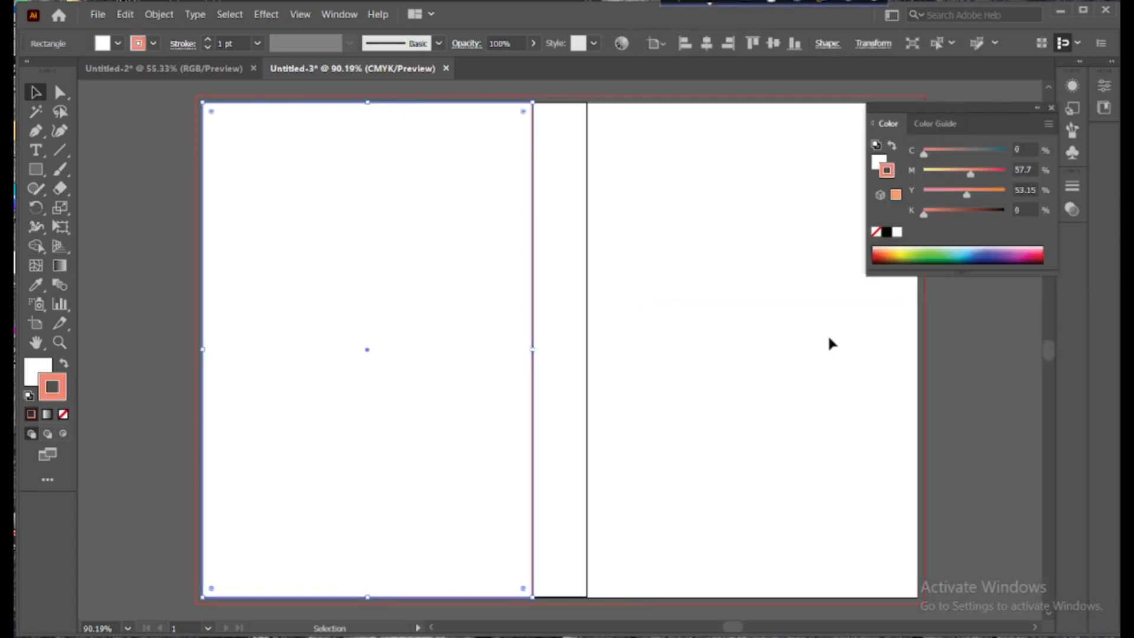
left_click(63, 414)
left_click(49, 369)
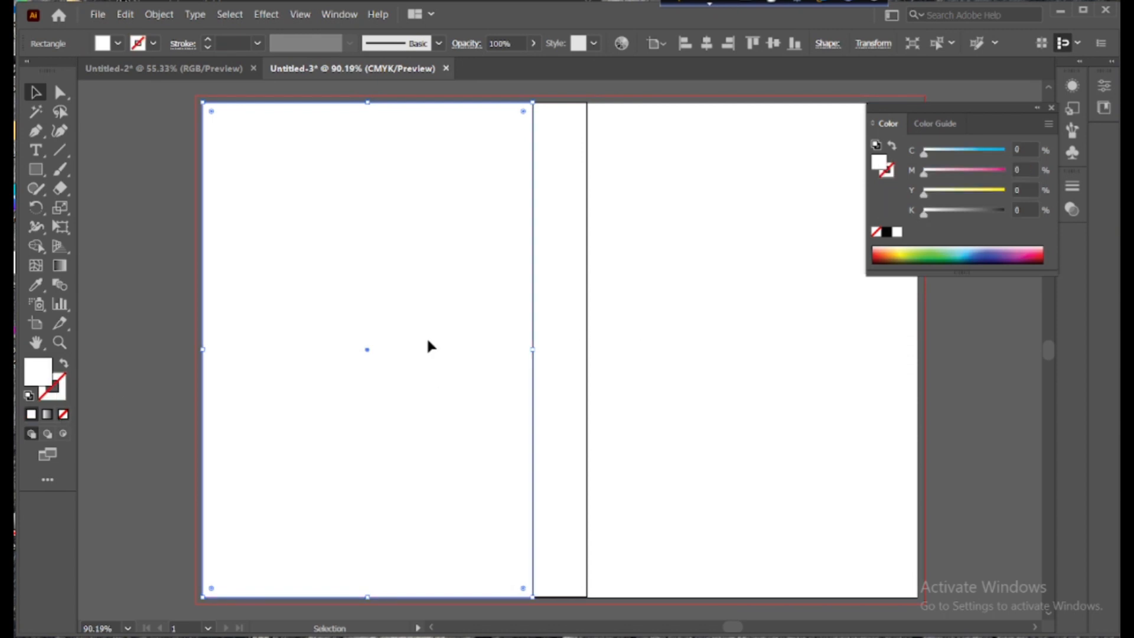
left_click(886, 254)
left_click(906, 248)
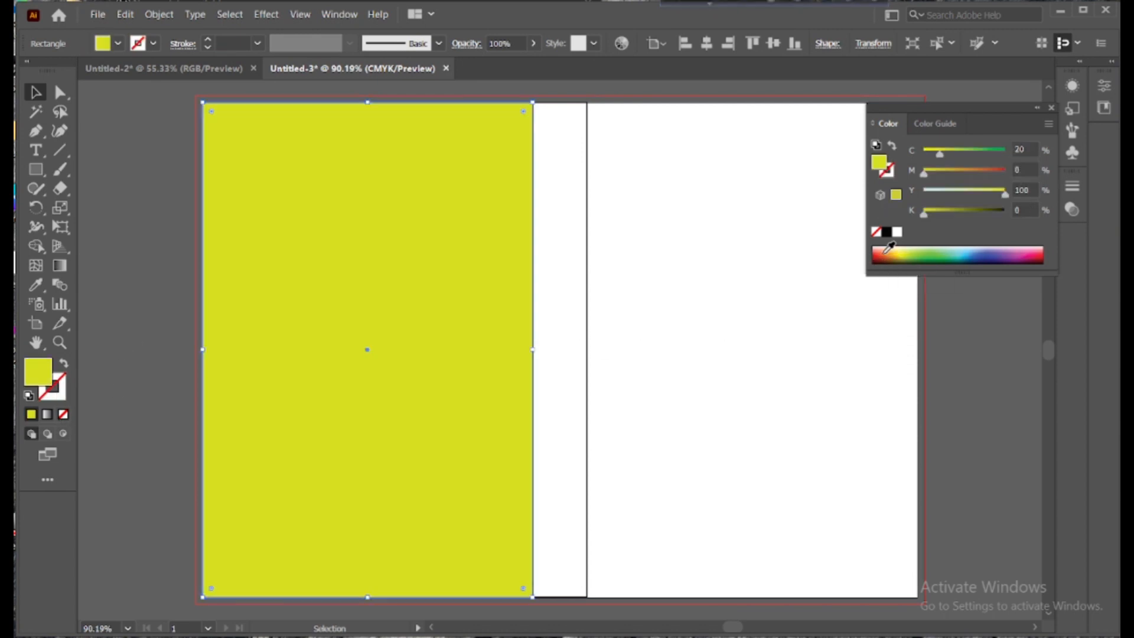
left_click(893, 248)
left_click(894, 251)
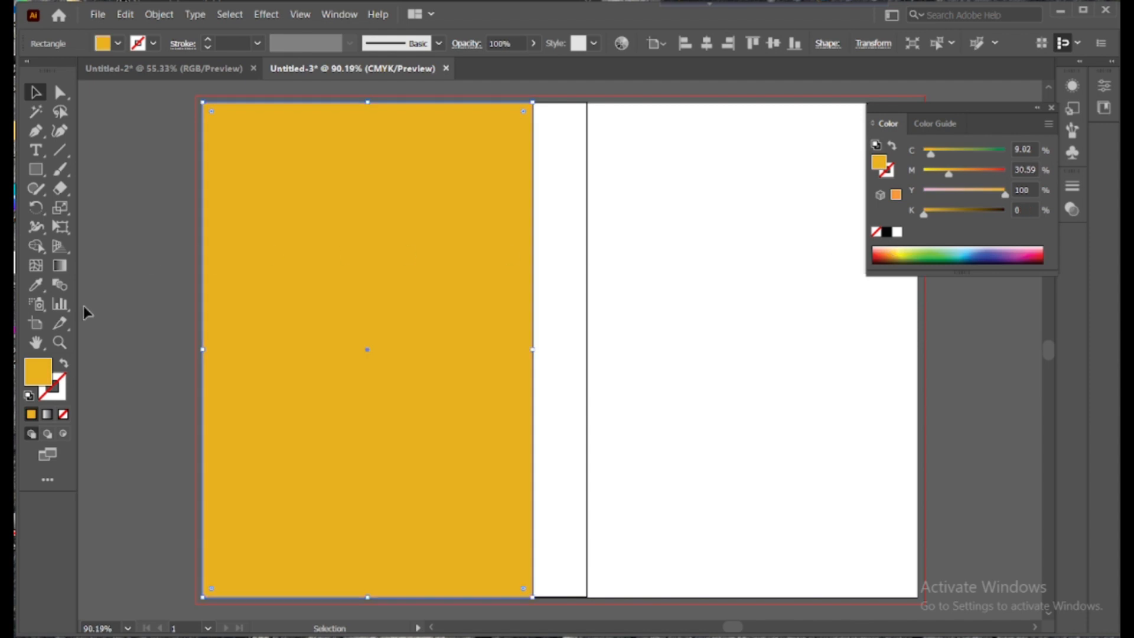
left_click(691, 152)
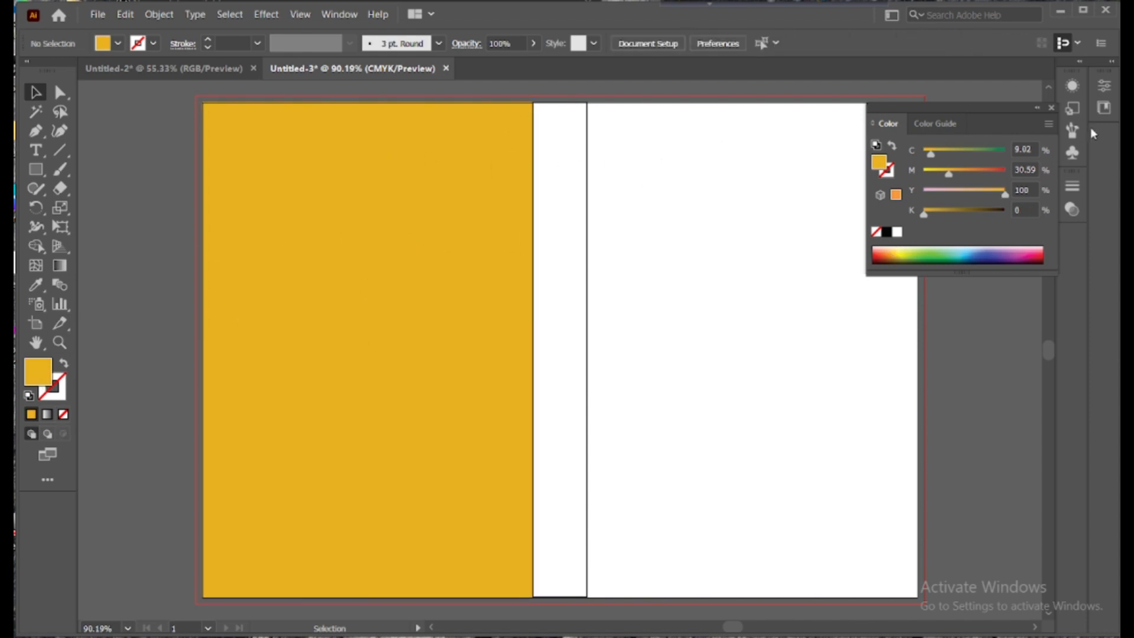
left_click(1052, 107)
Move the yellow panel to the right half and duplicate it onto the left half
left_click_drag(265, 107, 646, 106)
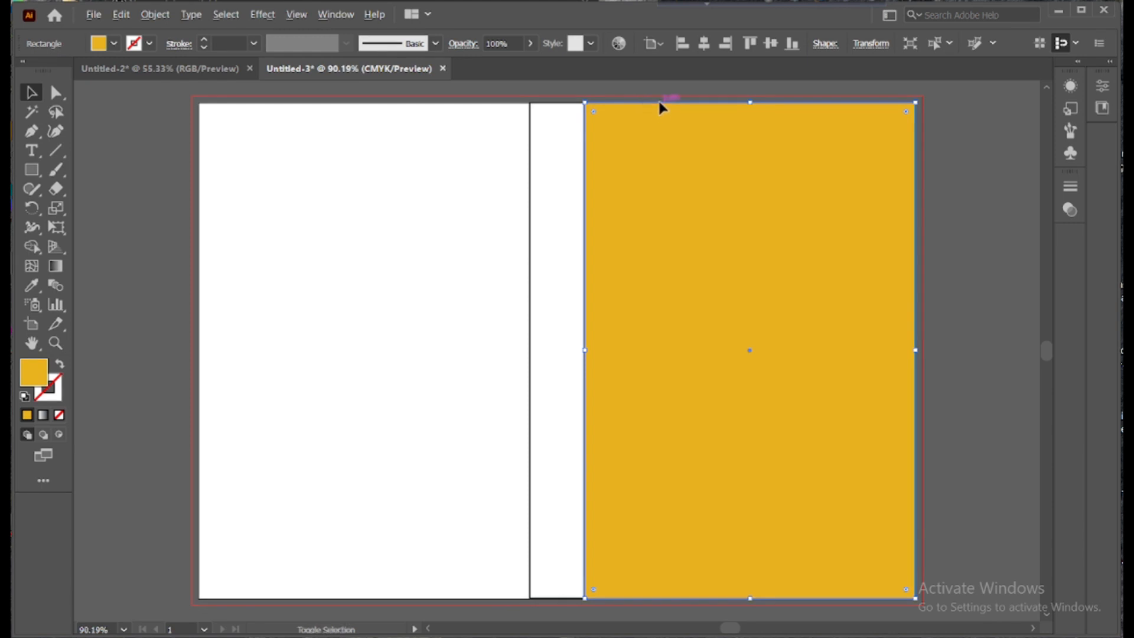
left_click(662, 107, "shift")
left_click_drag(643, 106, 258, 111)
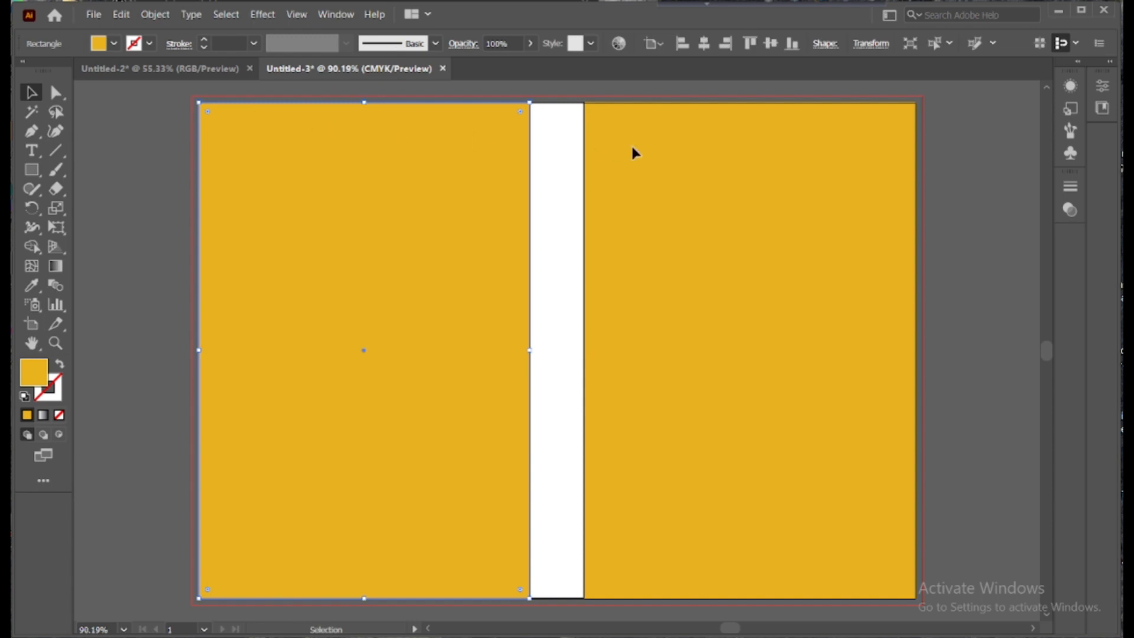
key("ctrl+shift+a")
Fill the spine rectangle light pink (FCAD9A)
left_click(562, 106)
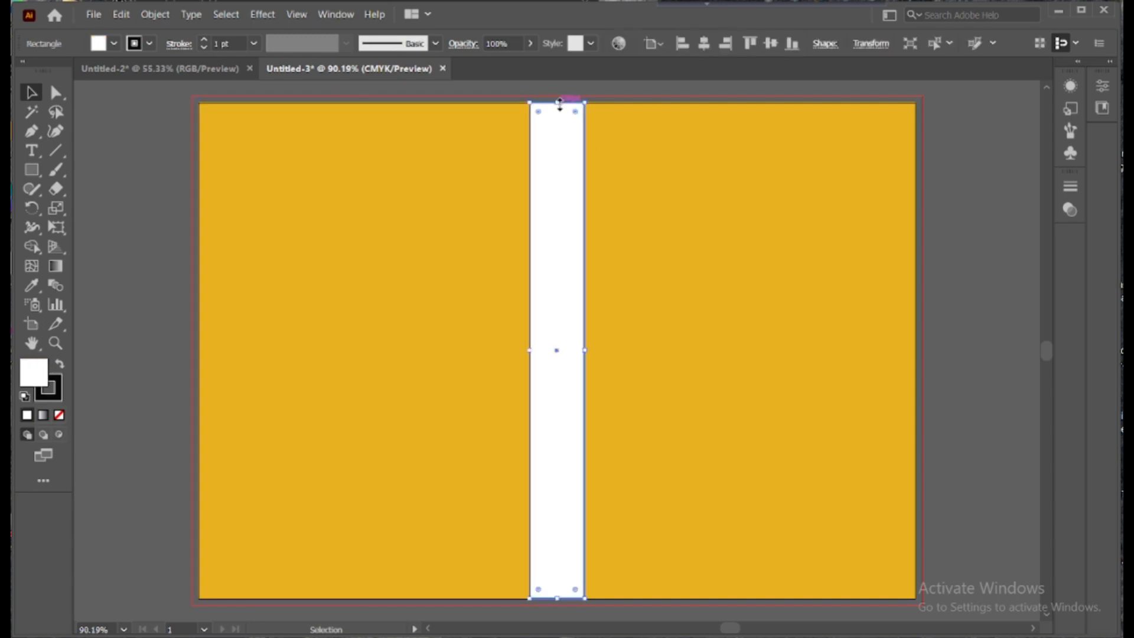
double_click(33, 377)
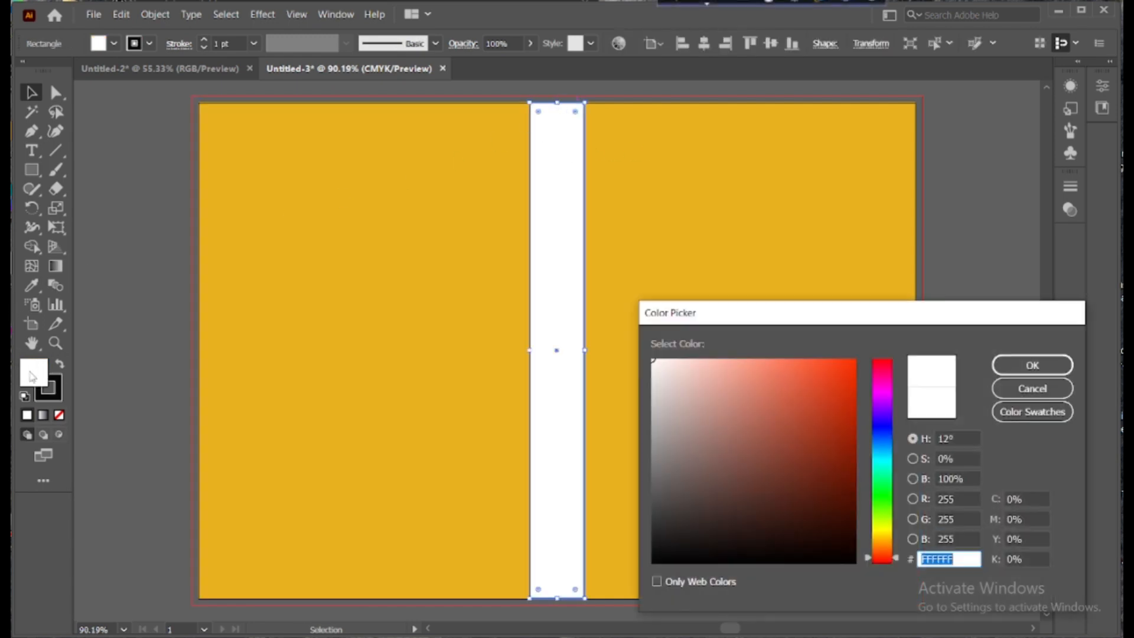
left_click(733, 360)
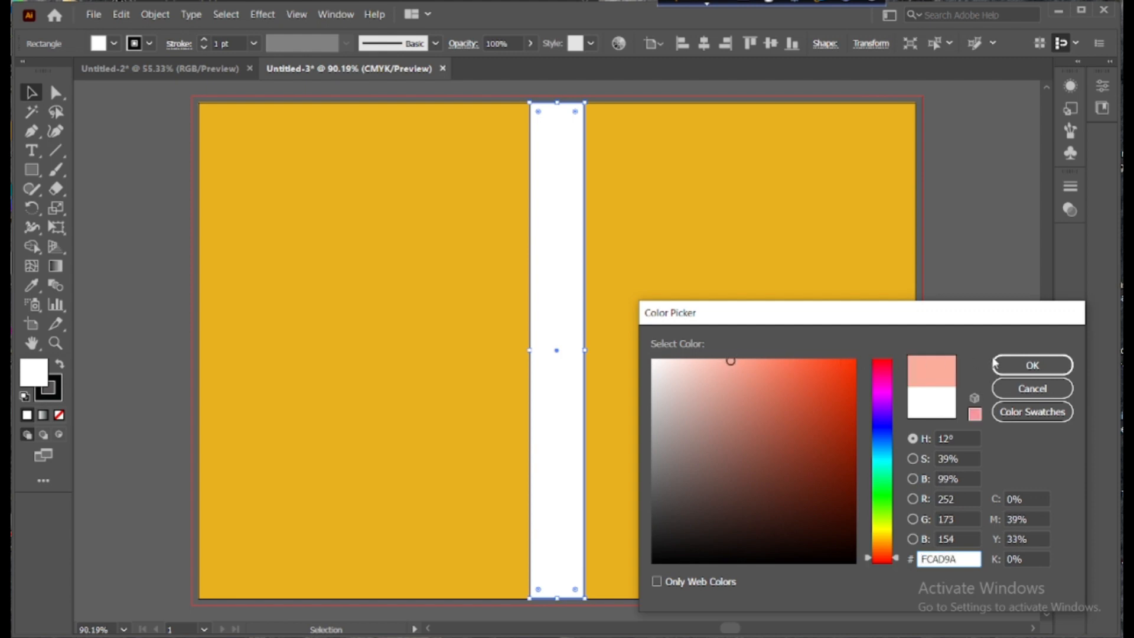
left_click(1032, 365)
key("ctrl+shift+a")
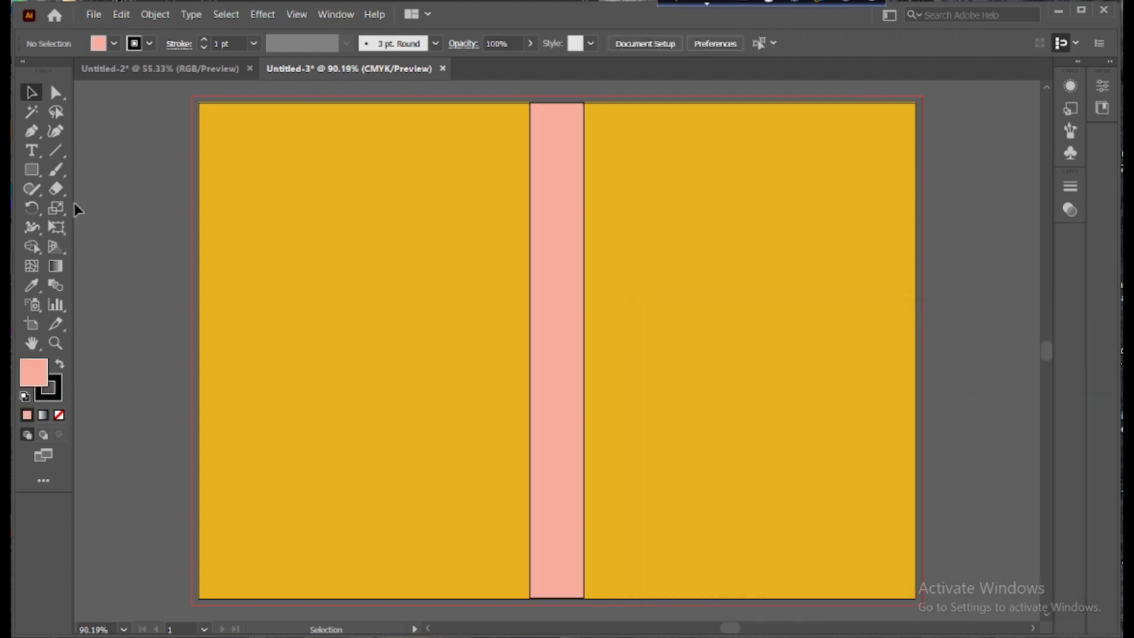
Offset the left cover panel by -0.25 in and make the inset rectangle a guide
left_click(314, 104)
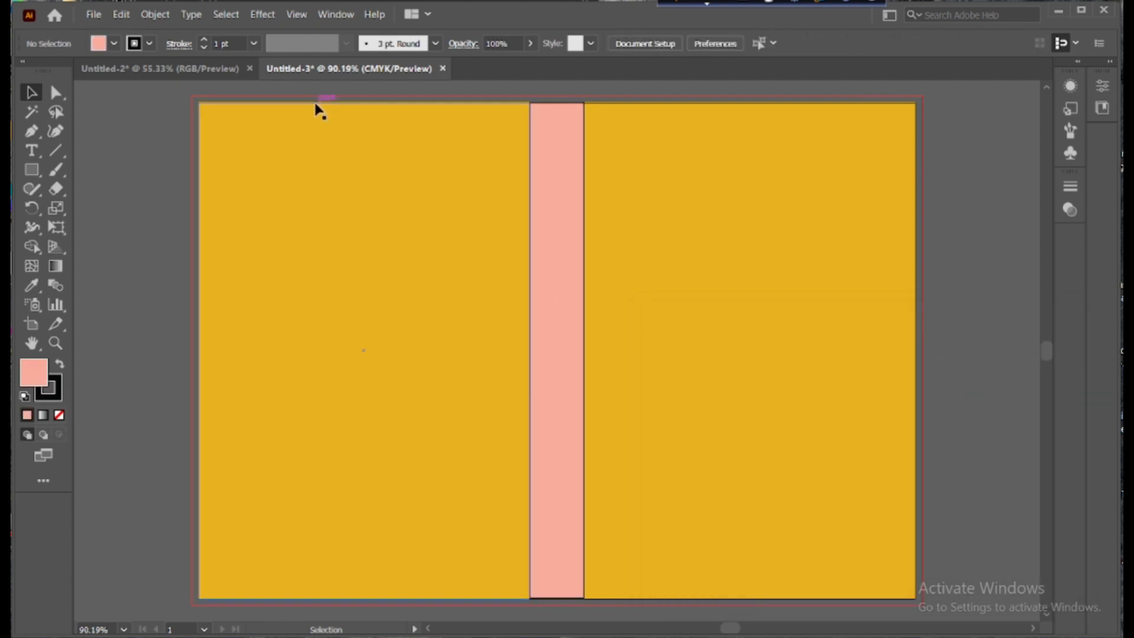
left_click(149, 15)
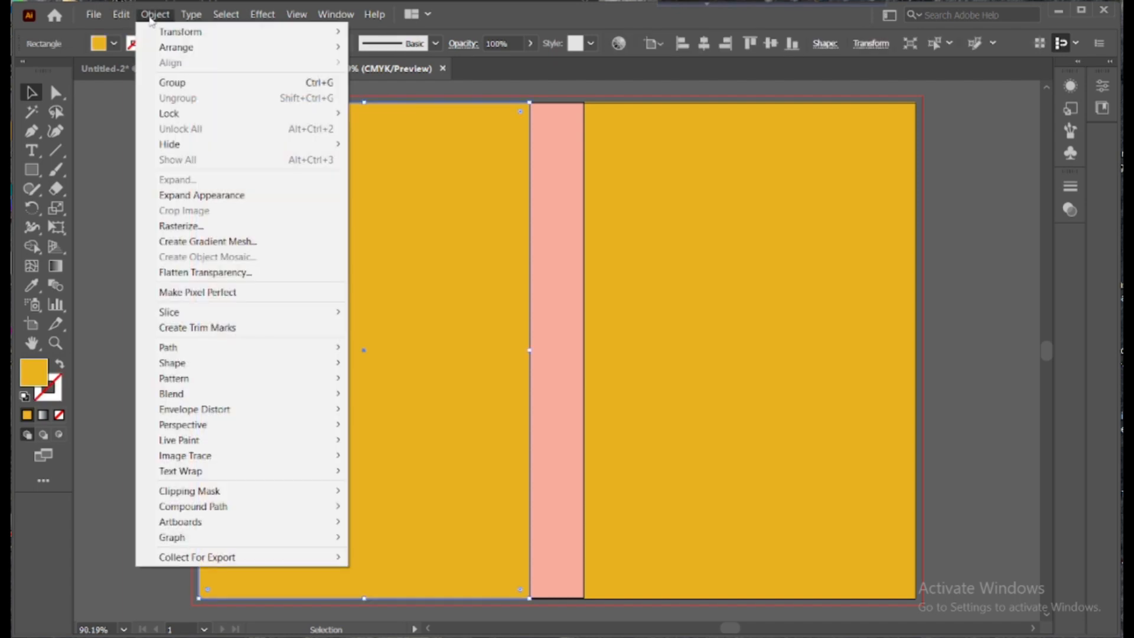
mouse_move(176, 352)
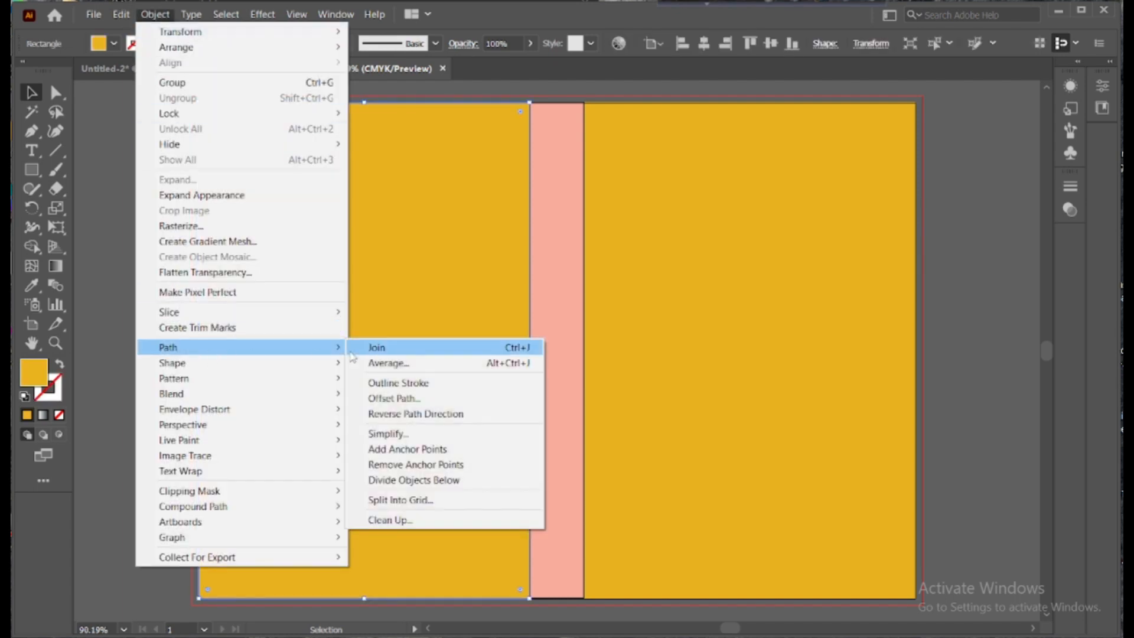
left_click(395, 399)
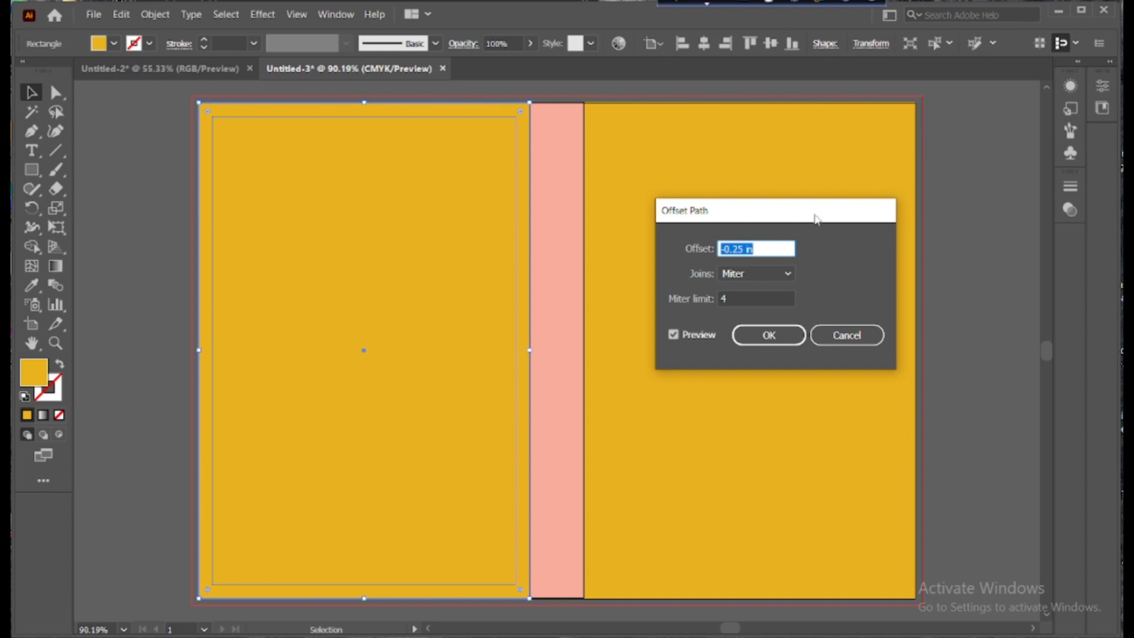
left_click(766, 335)
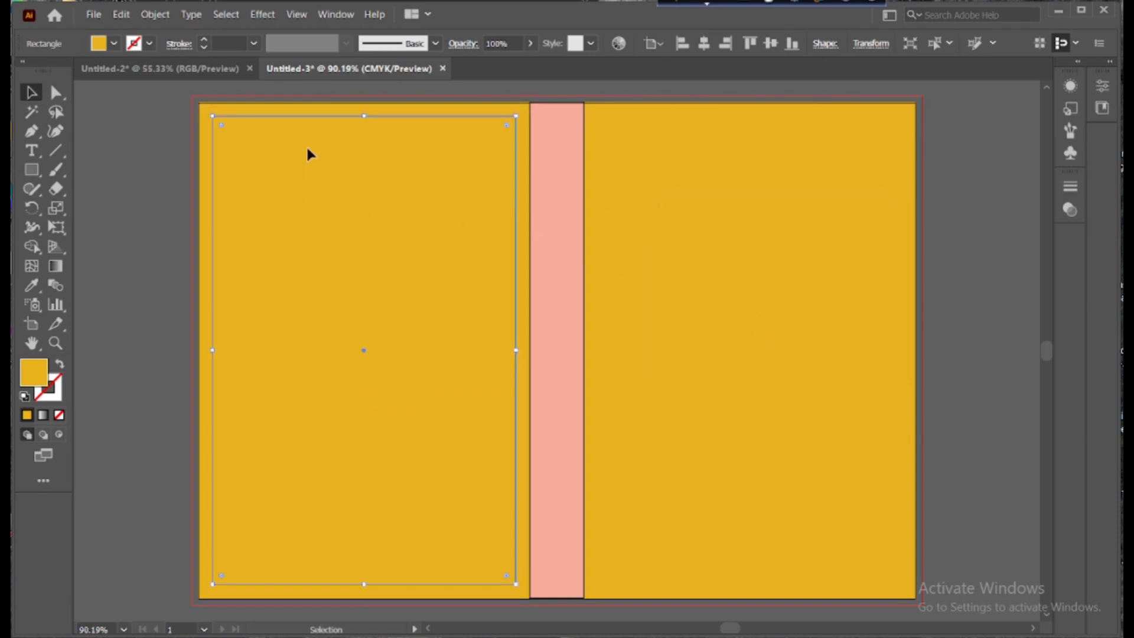
right_click(313, 128)
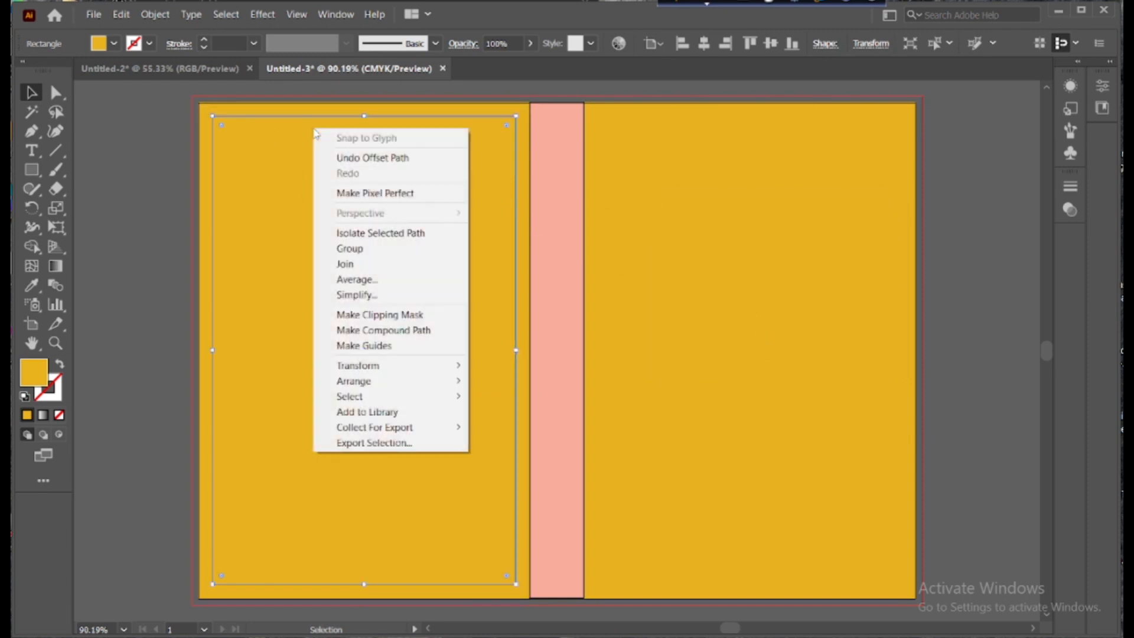
left_click(366, 347)
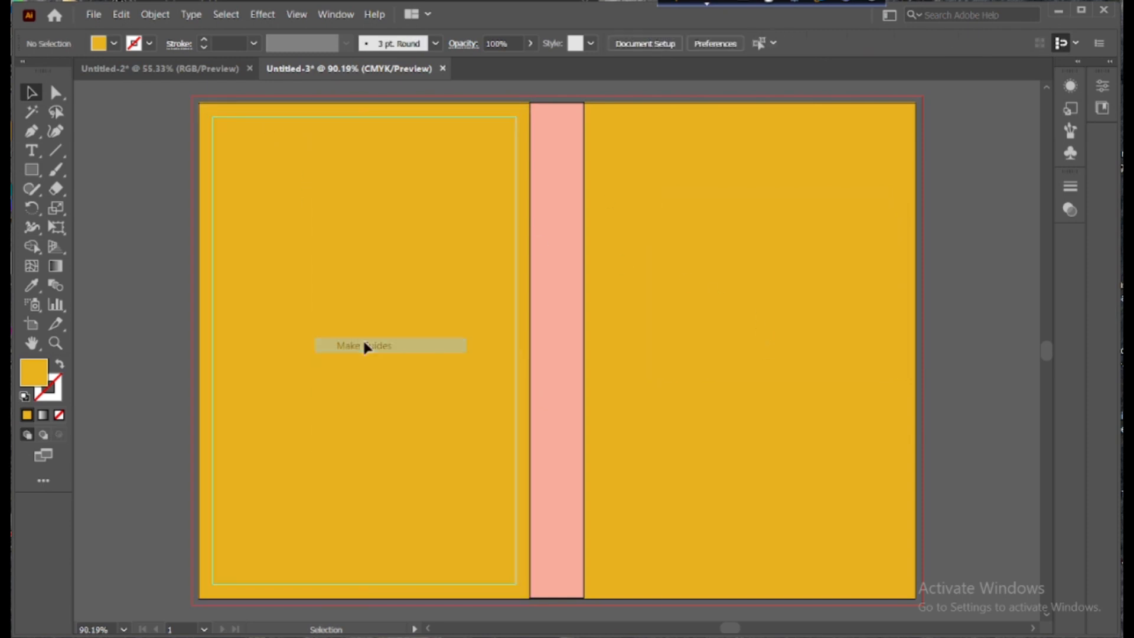
Offset the right cover panel by -0.25 in to create an inset rectangle
left_click(613, 105)
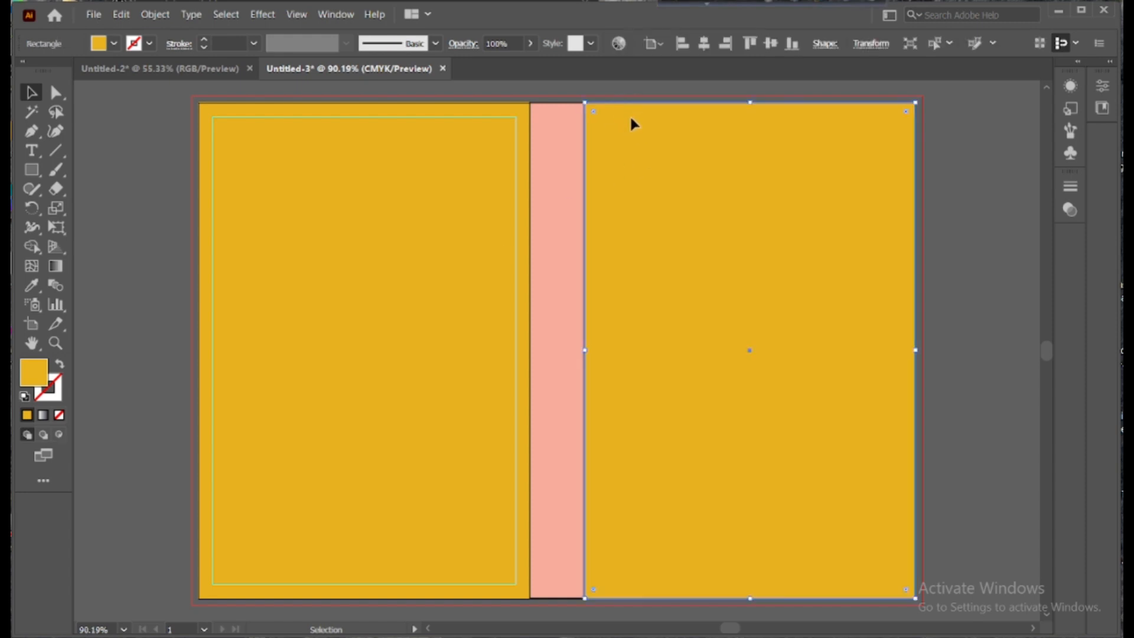
right_click(637, 108)
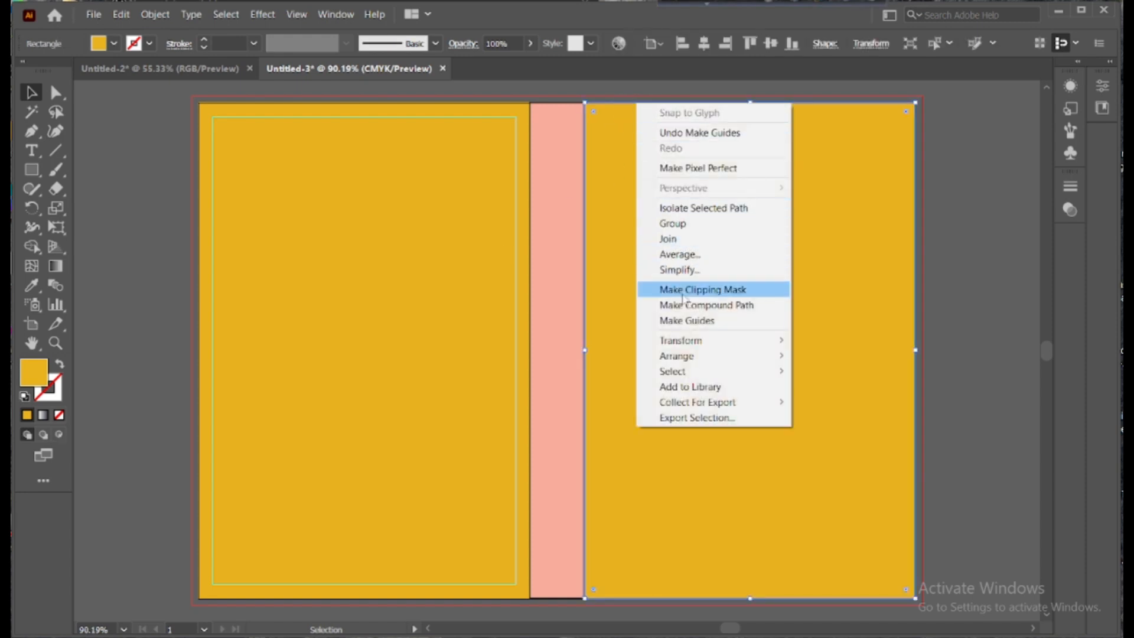
left_click(155, 13)
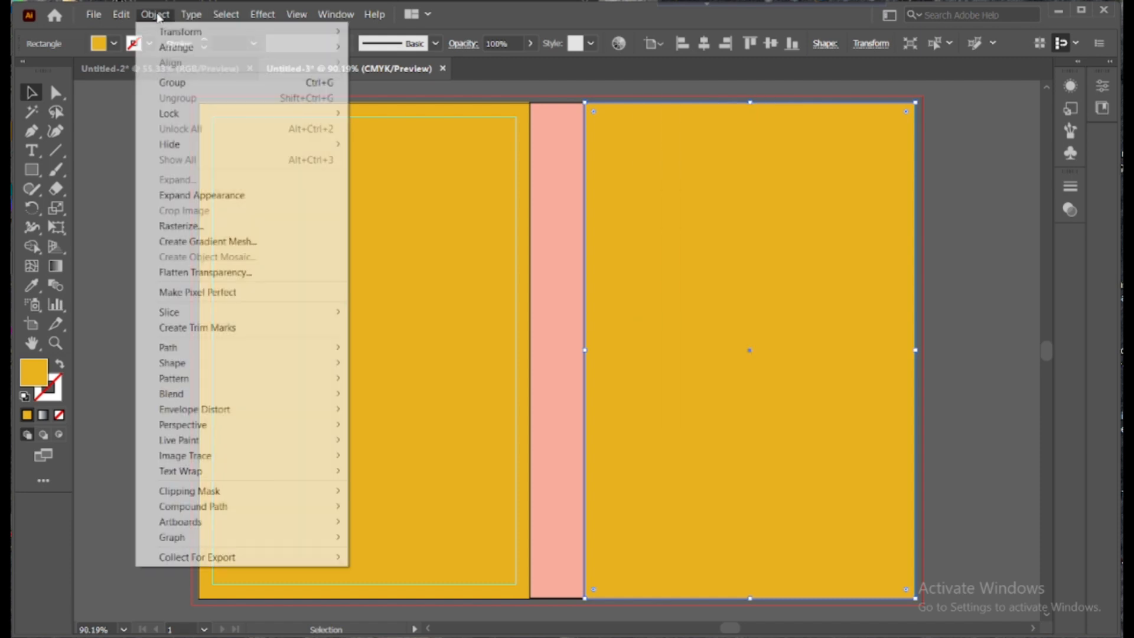
mouse_move(176, 347)
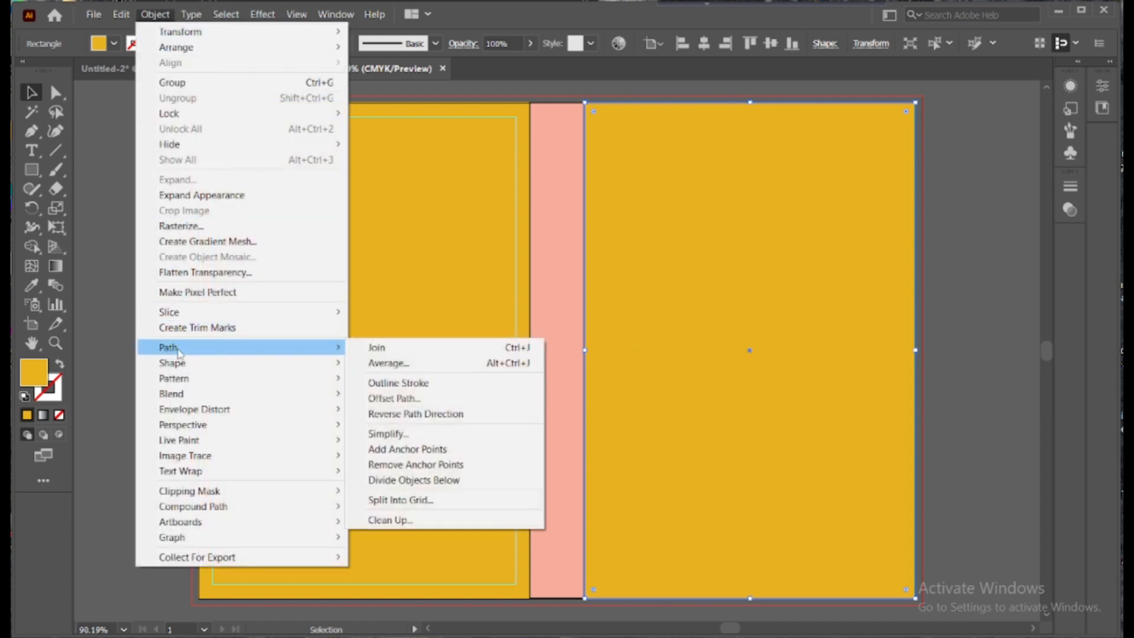
left_click(418, 396)
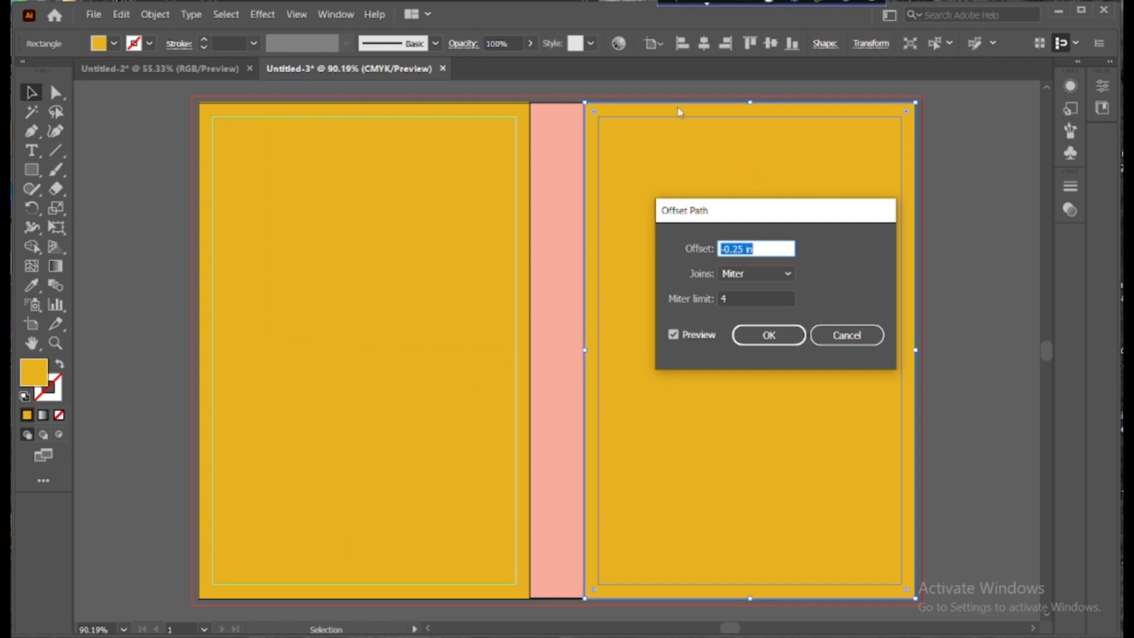
left_click(774, 335)
key("ctrl+shift+a")
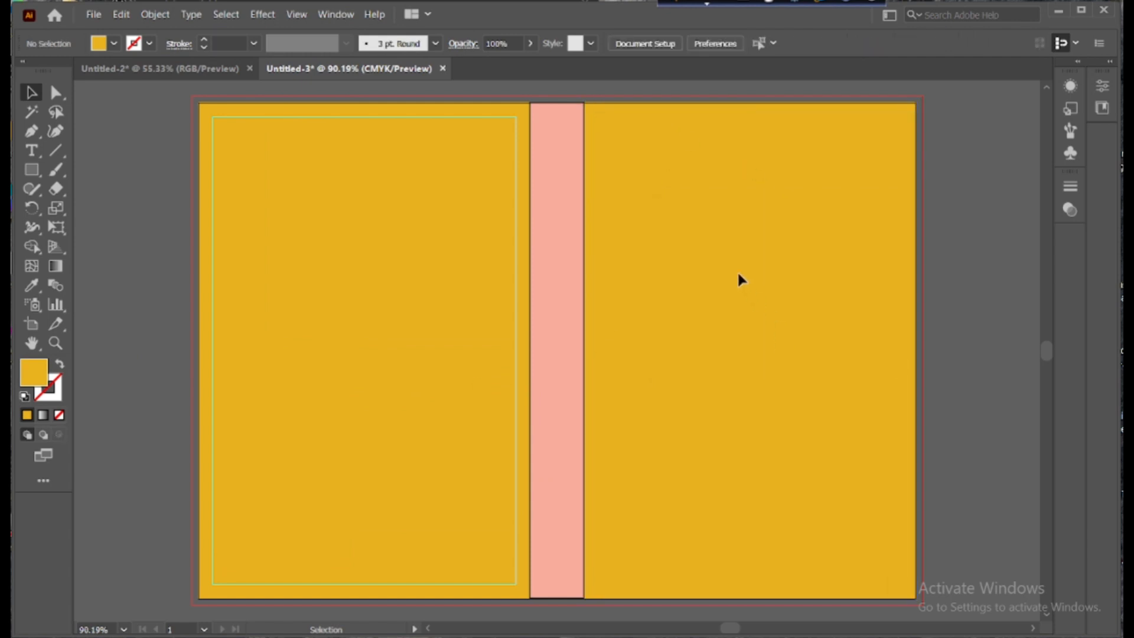
Bring the right inset rectangle to the front and convert it to a guide
left_click(642, 117)
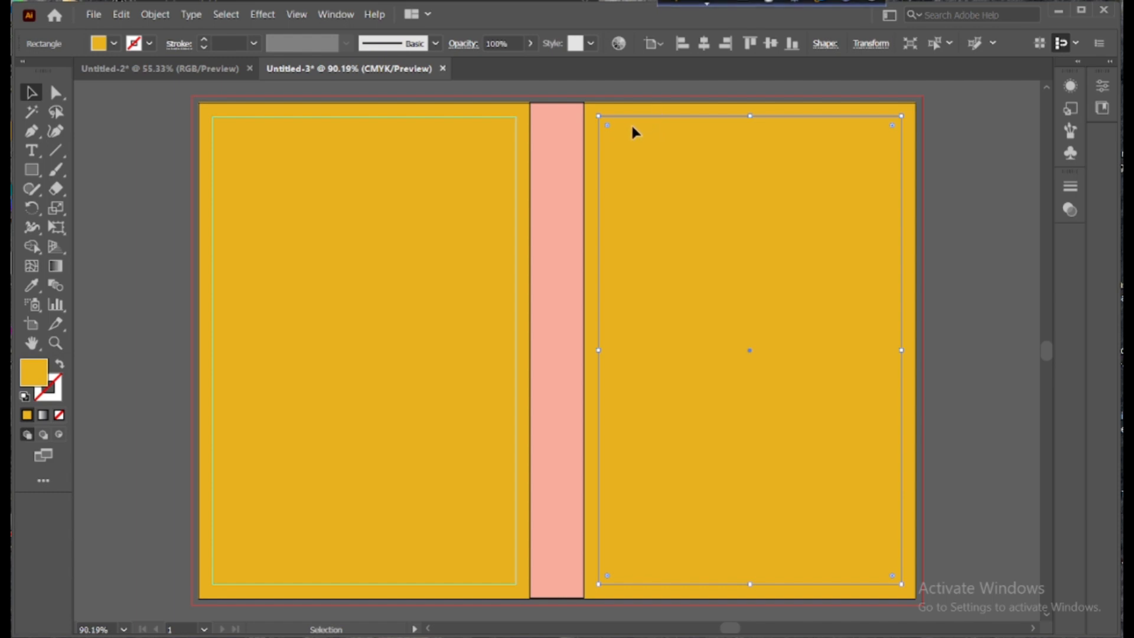
right_click(644, 121)
mouse_move(709, 373)
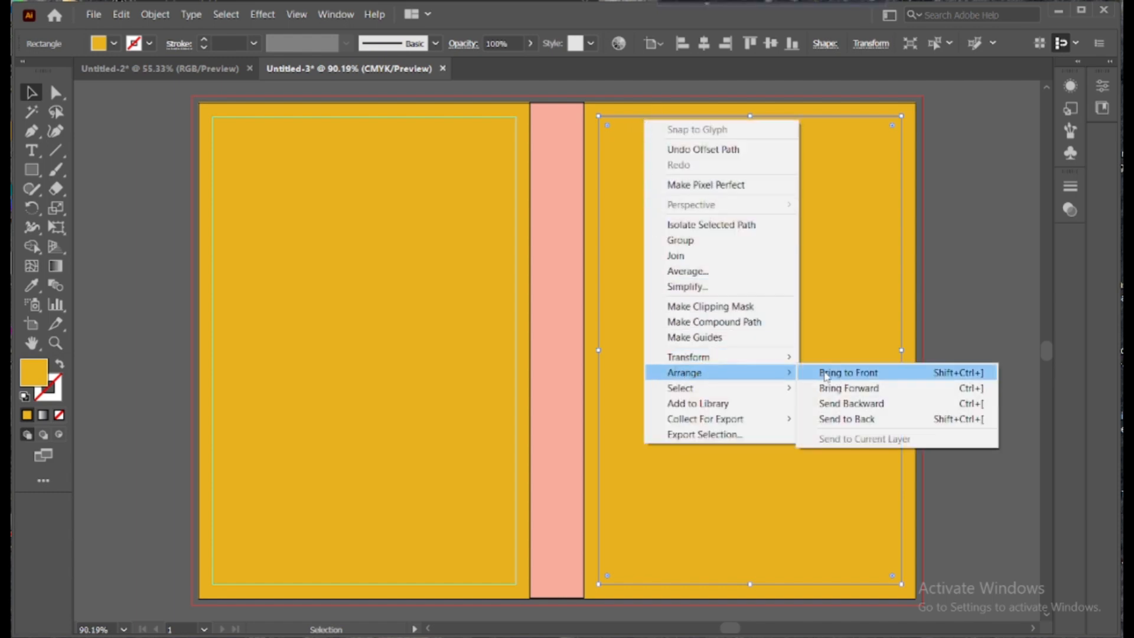
left_click(868, 374)
left_click(794, 86)
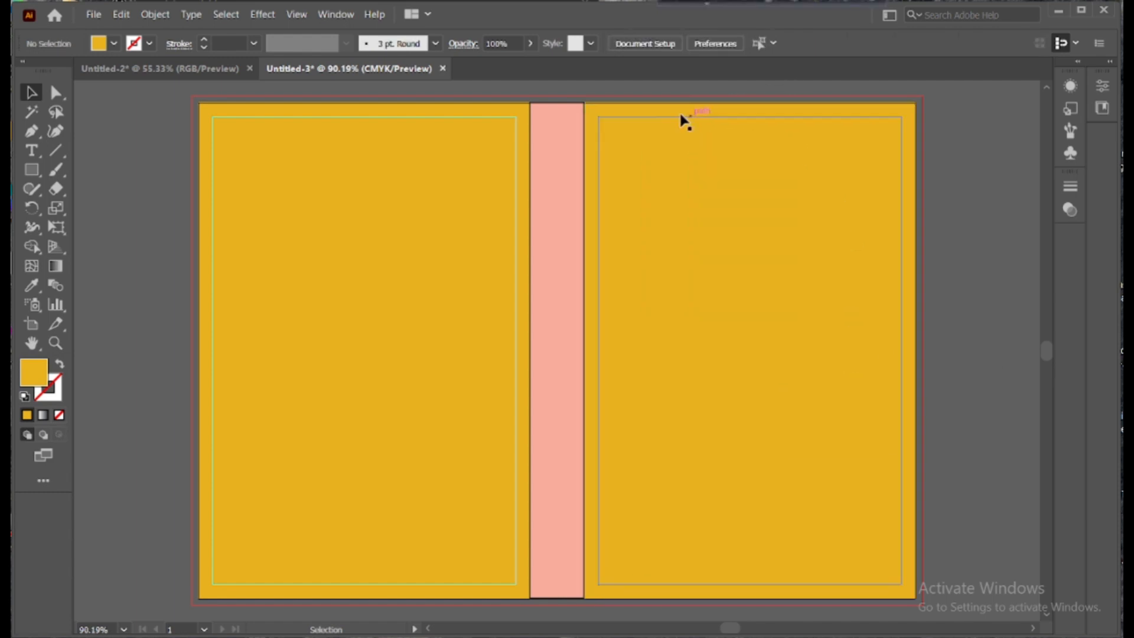
right_click(670, 119)
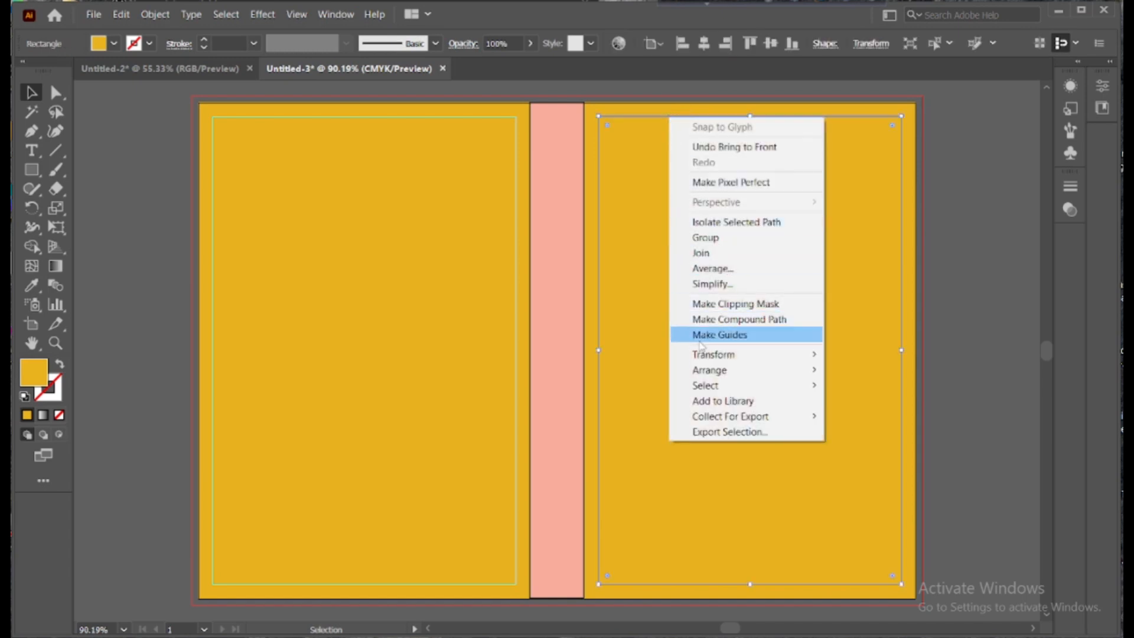
left_click(731, 336)
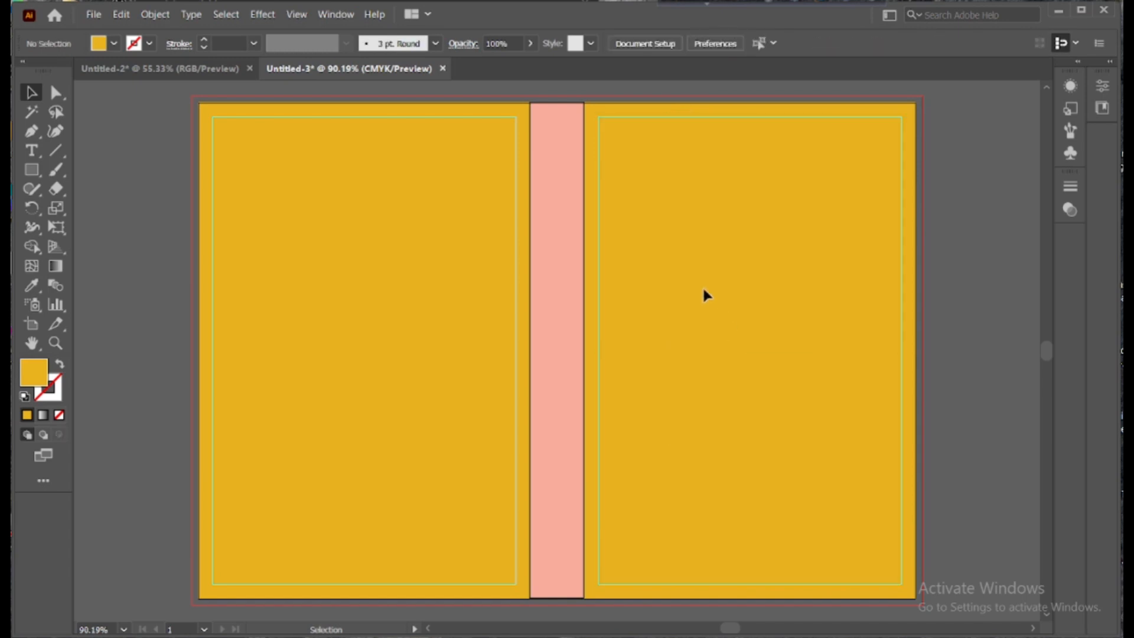
Offset the pink spine by -0.25 in and make its inset rectangle a guide
left_click(572, 110)
left_click(166, 16)
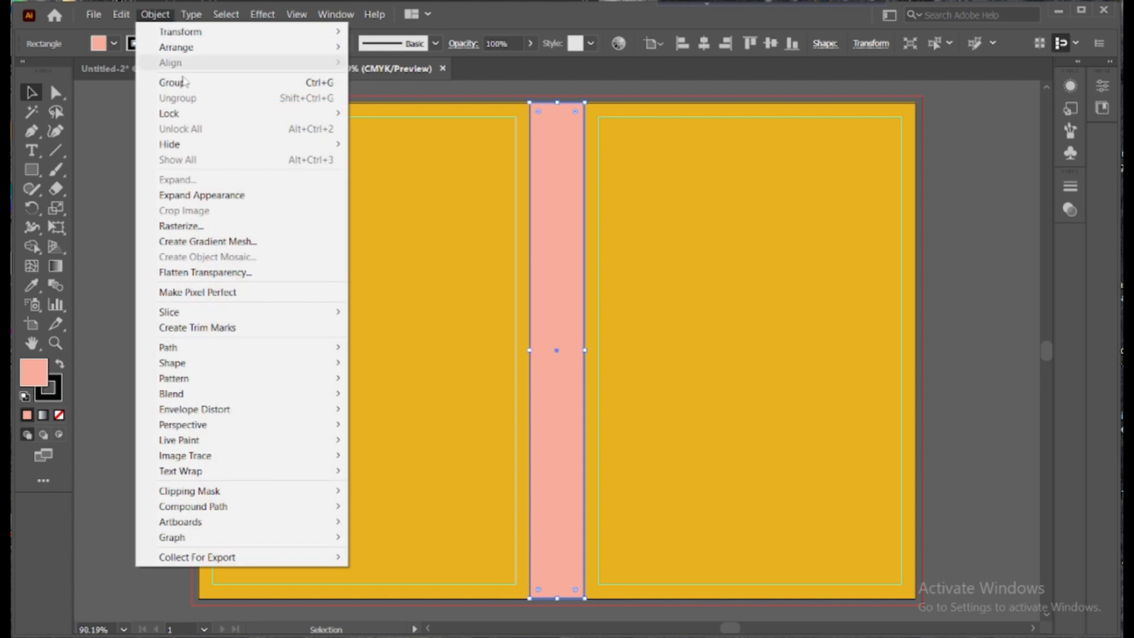
mouse_move(219, 352)
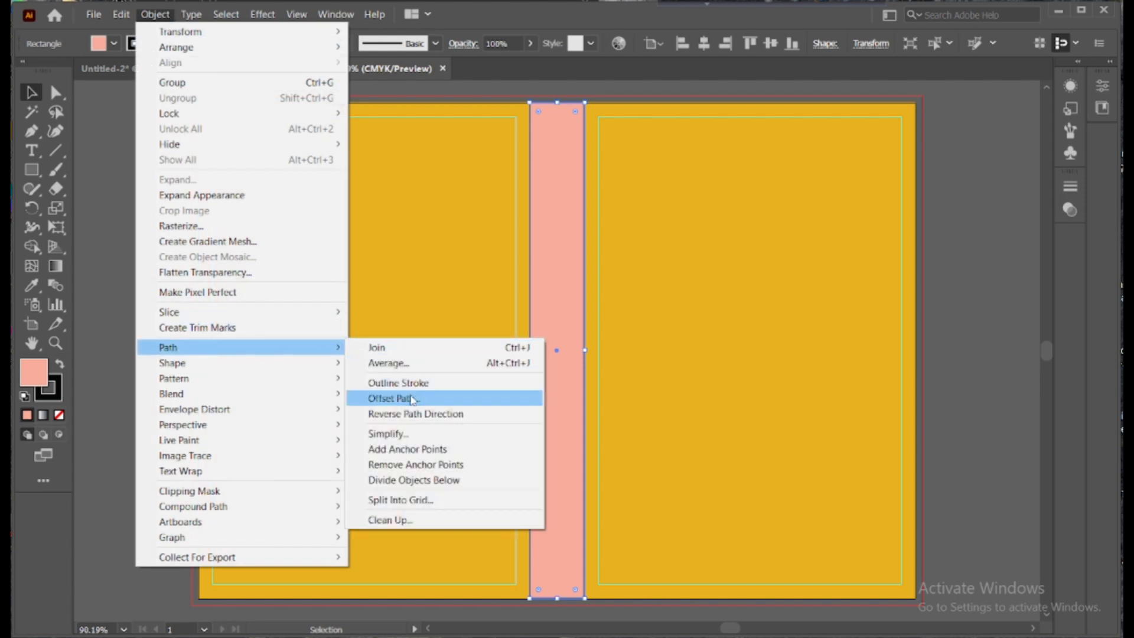
left_click(413, 398)
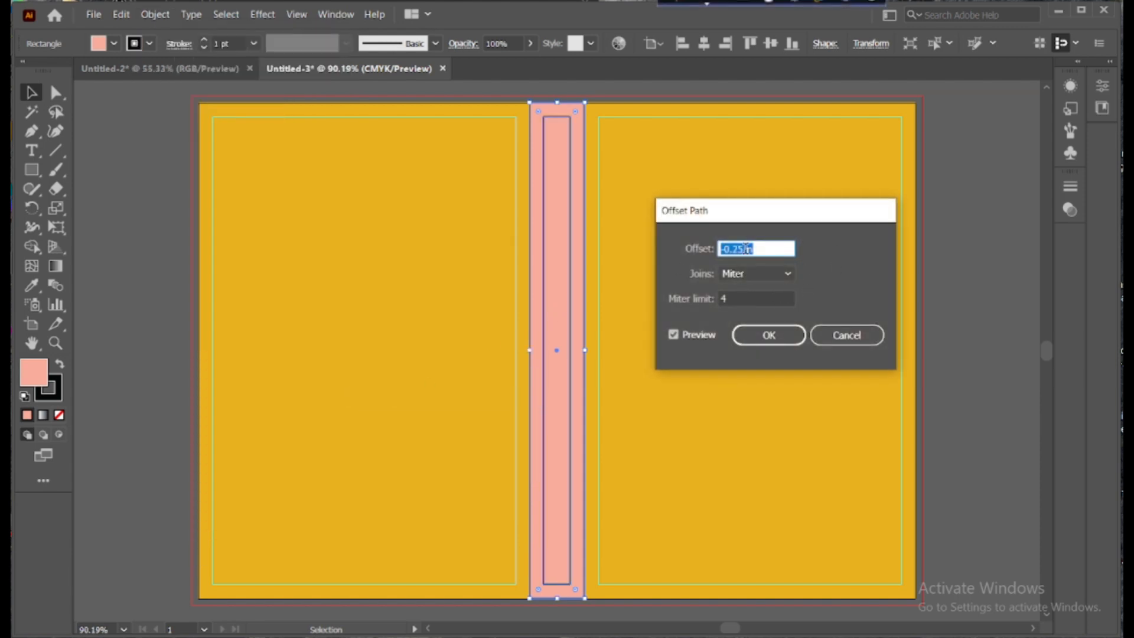
left_click(747, 334)
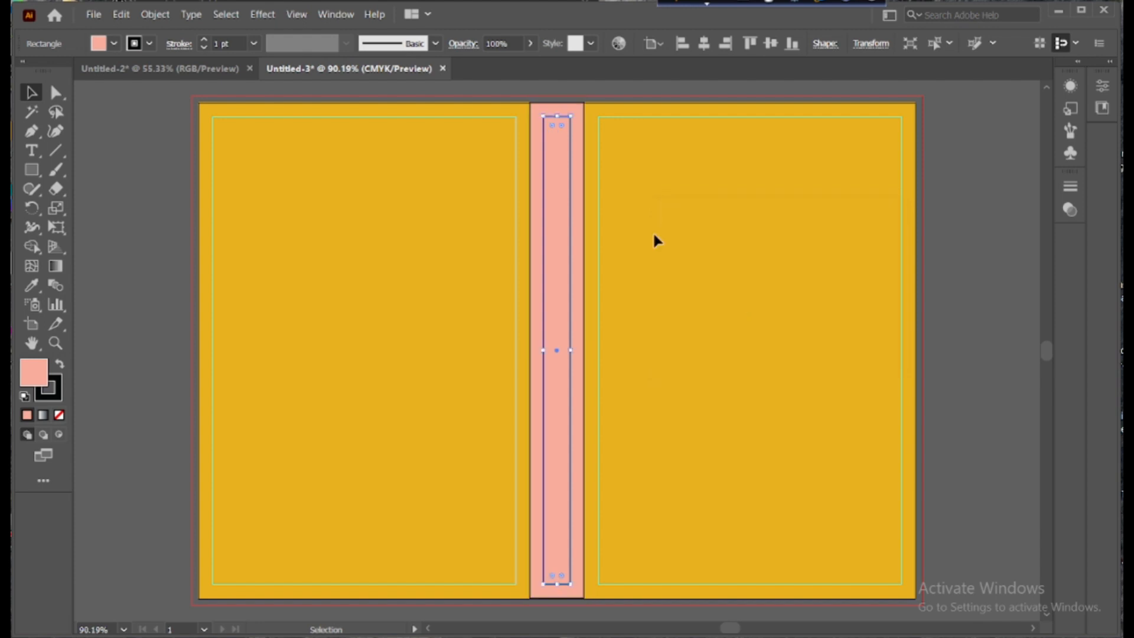
right_click(553, 124)
left_click(599, 345)
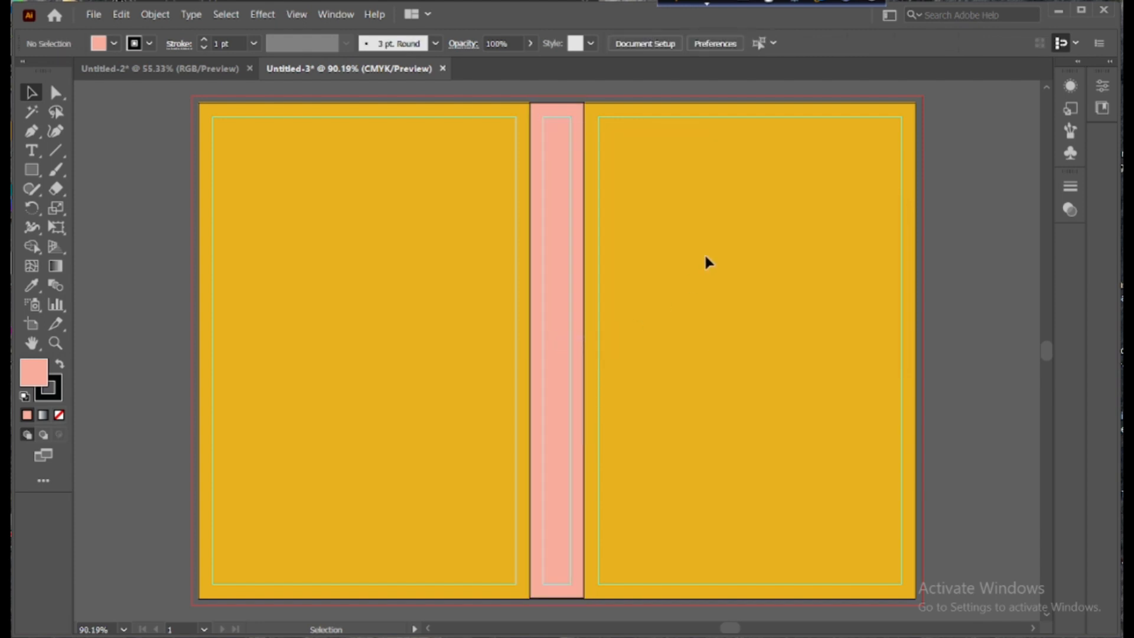
left_click(362, 110)
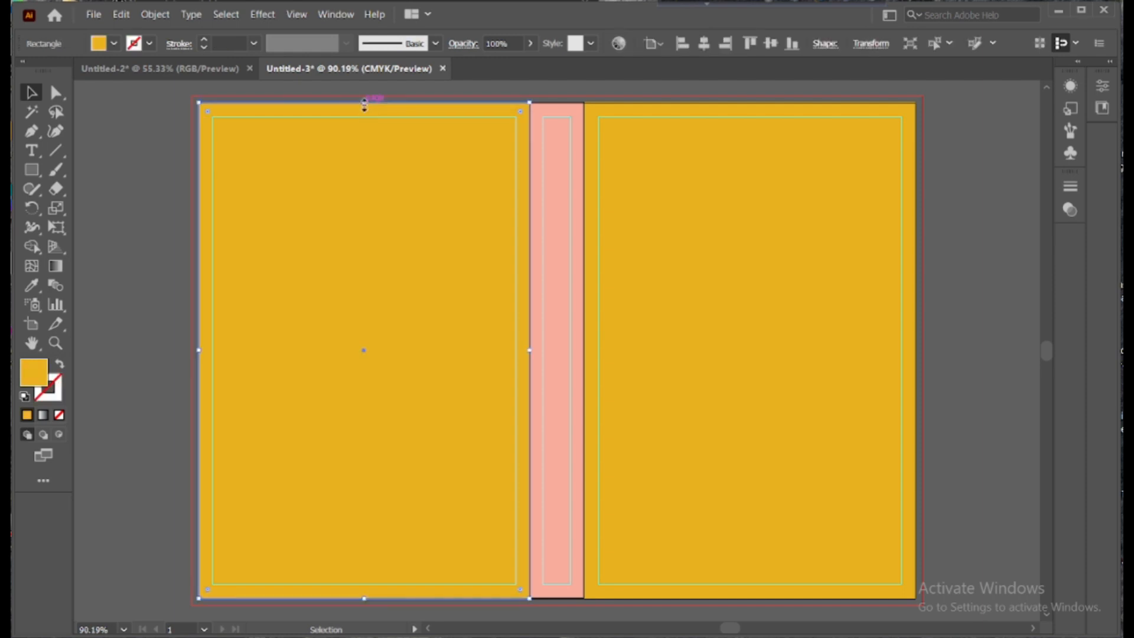
Delete the left and right yellow panels and the pink spine rectangle
key("Delete")
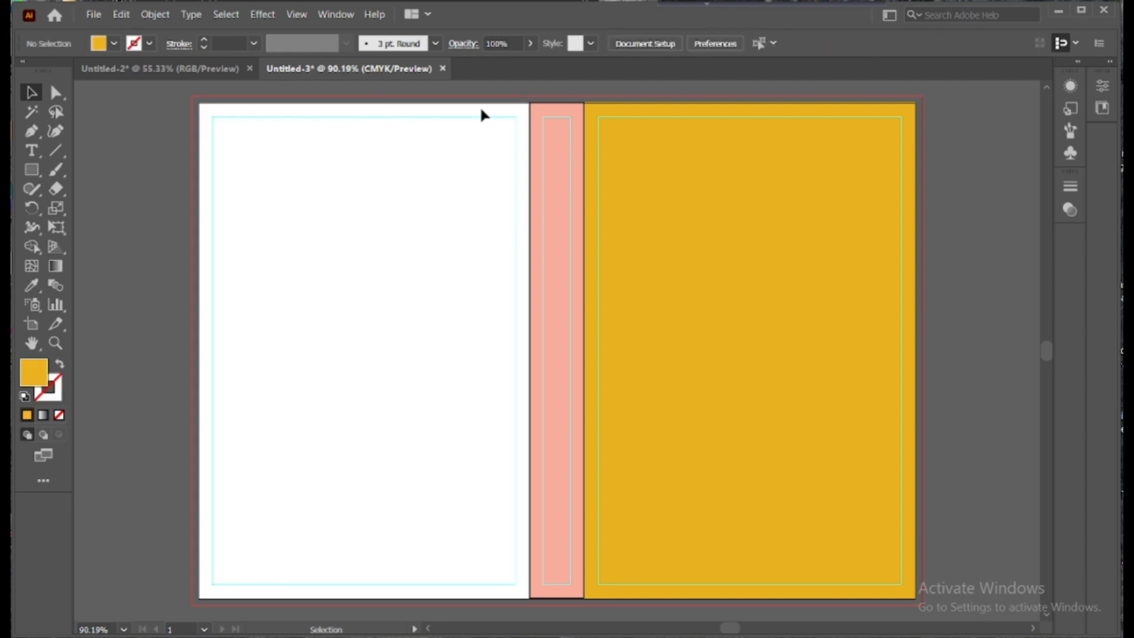
left_click(688, 109)
key("Delete")
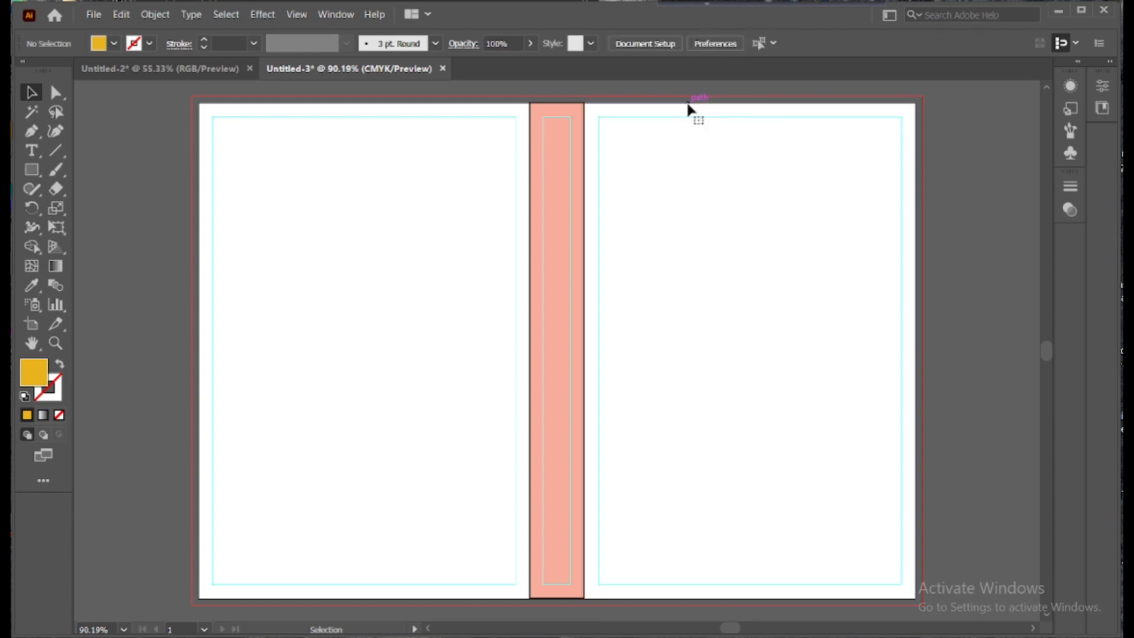
left_click(561, 109)
key("Delete")
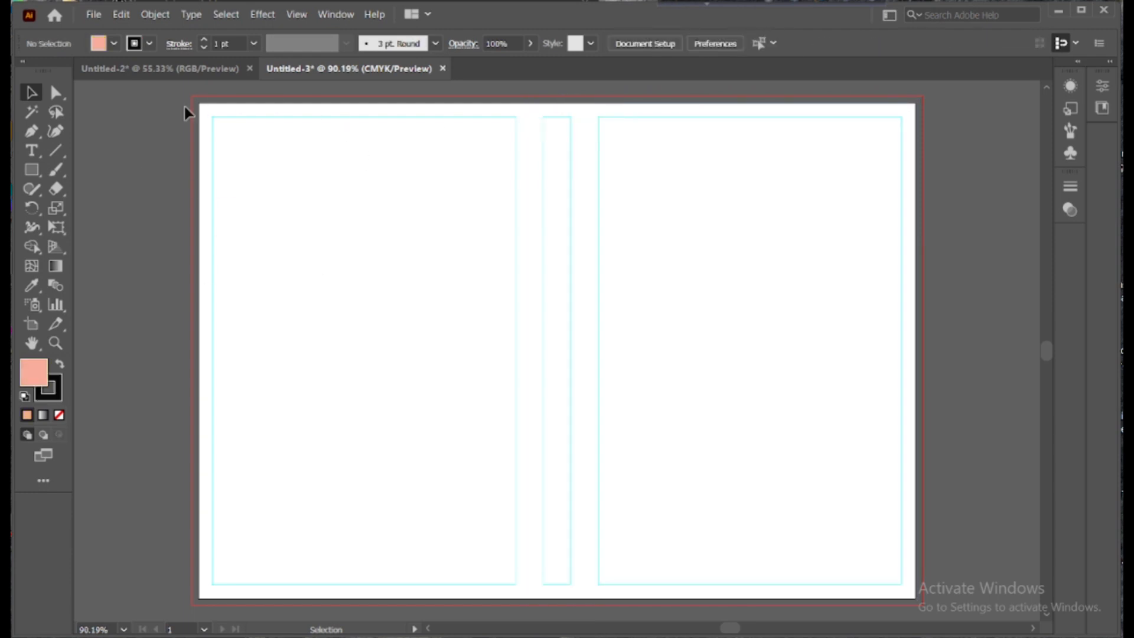
Minimise Illustrator, close the OBS update notice, and drag the rainy city photo into Illustrator
left_click(1059, 12)
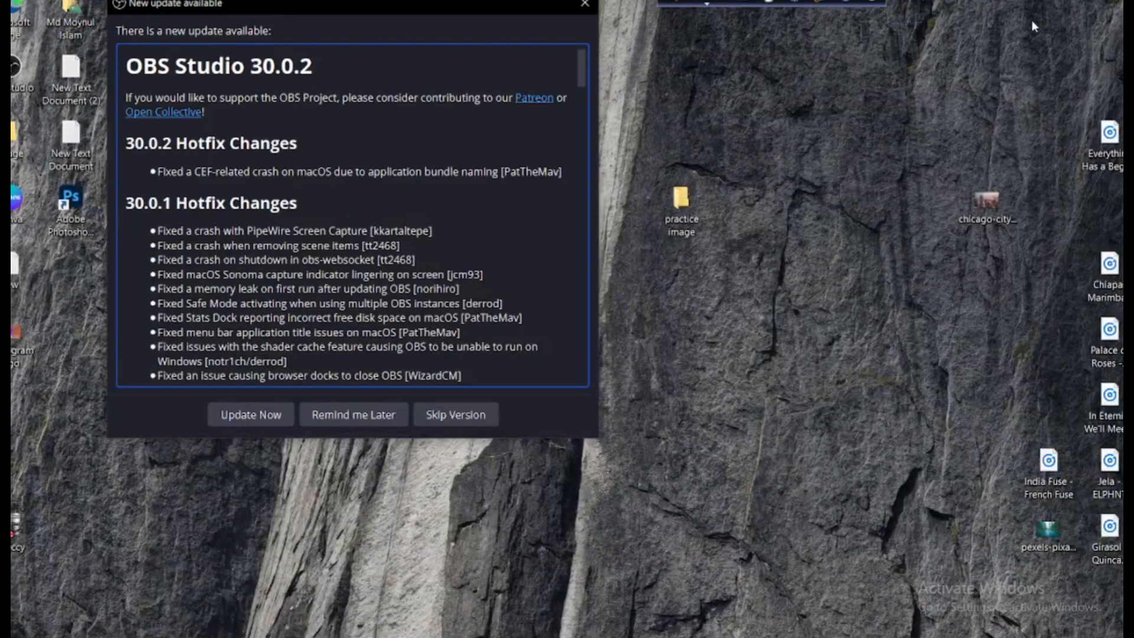
left_click(586, 7)
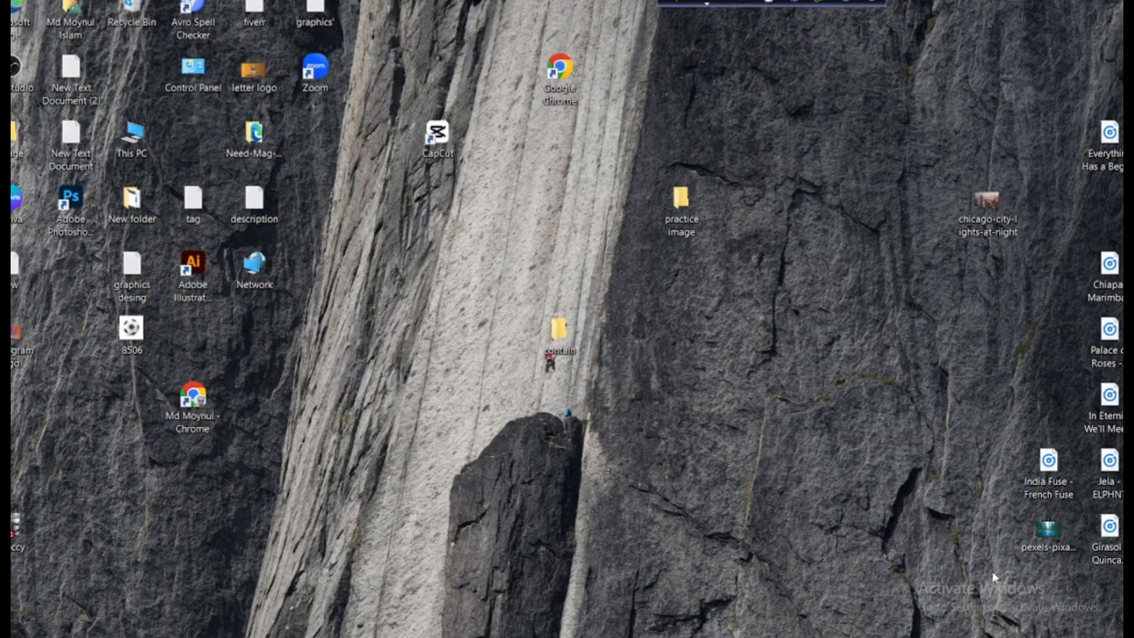
left_click_drag(1048, 531, 523, 285)
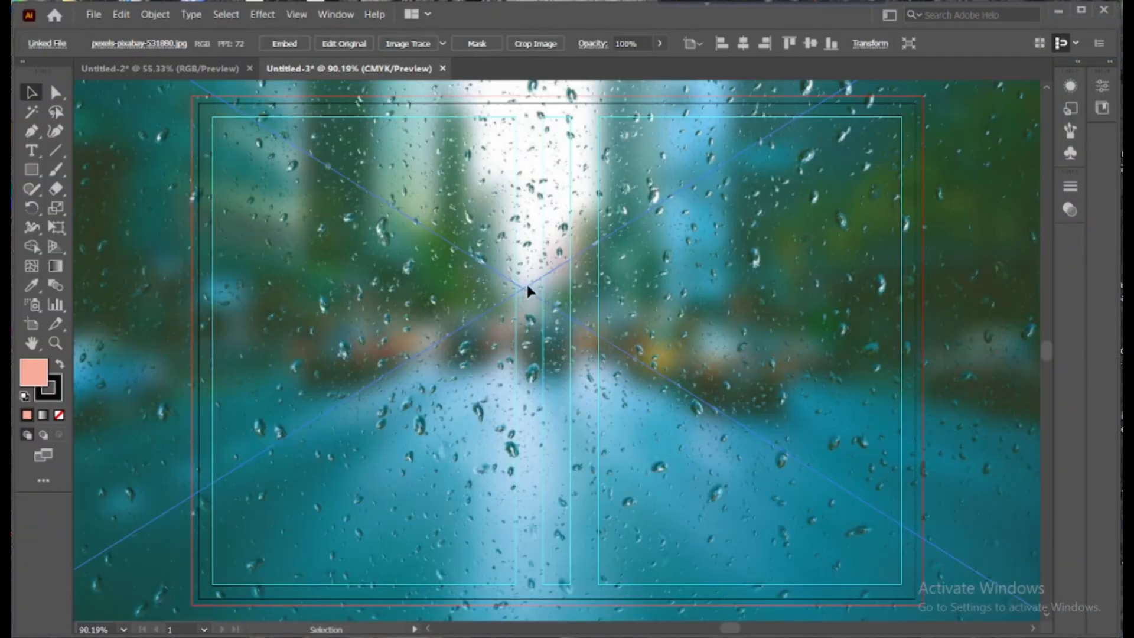
Scale and place the rain photo, stretching it left and down to about 15.73 × 9.13 in
scroll(771, 145, "down", 5)
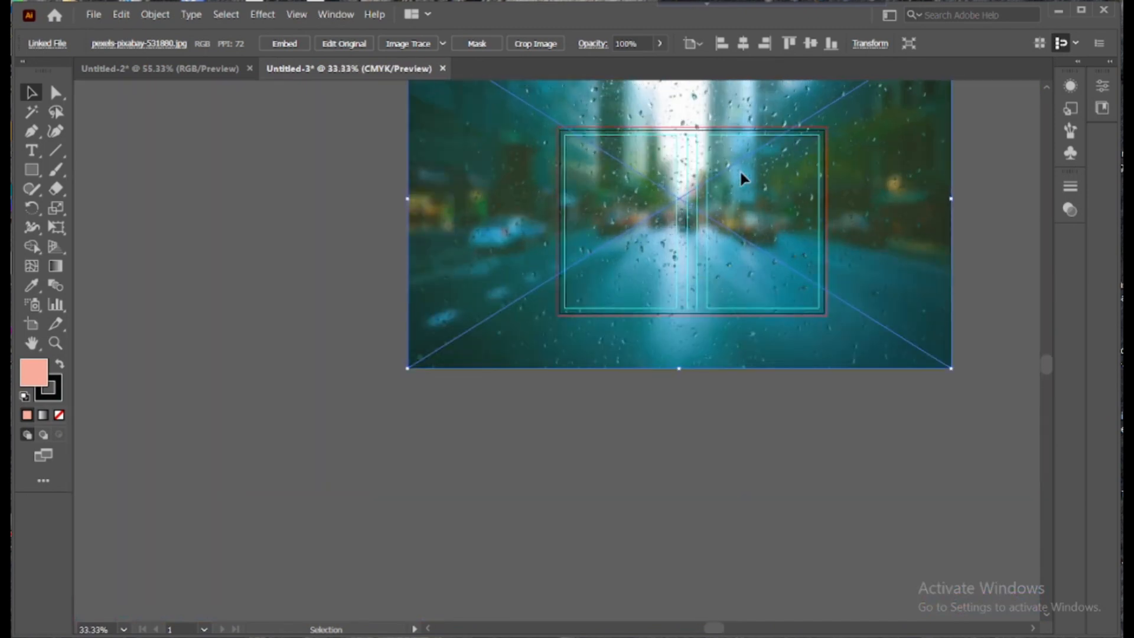
key("space")
left_click_drag(743, 173, 651, 327)
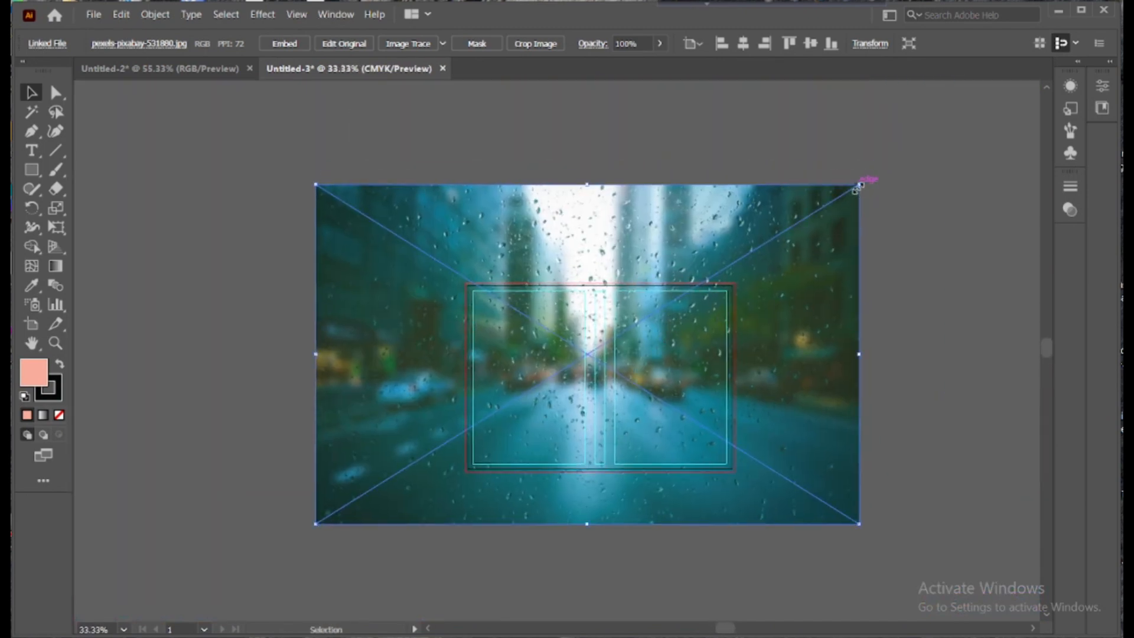
left_click_drag(860, 185, 810, 264)
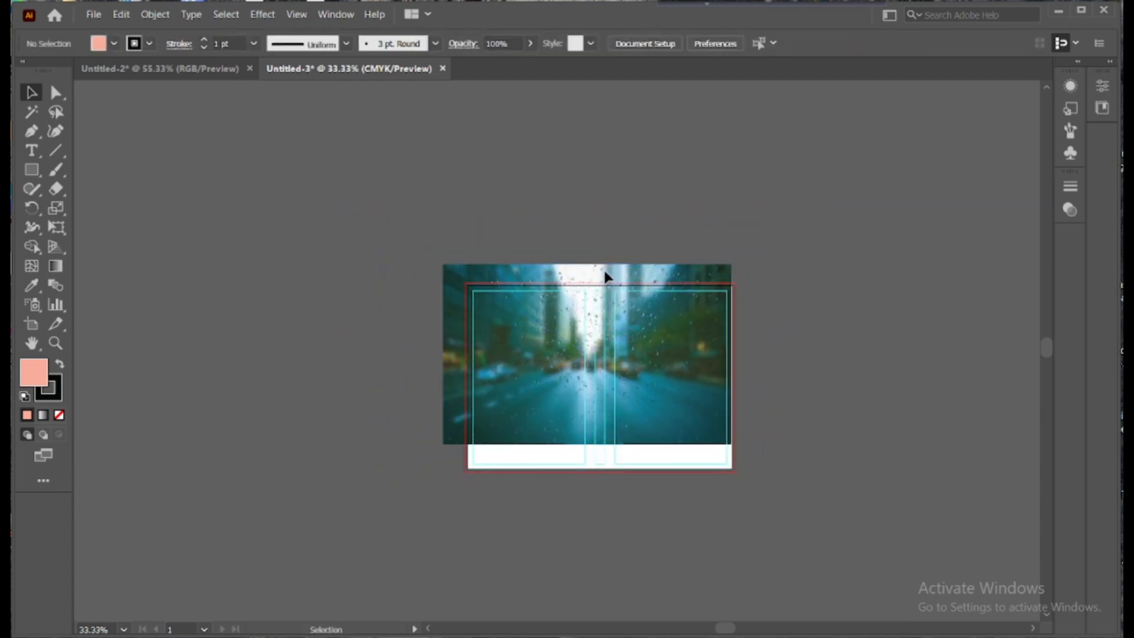
left_click_drag(605, 264, 628, 286)
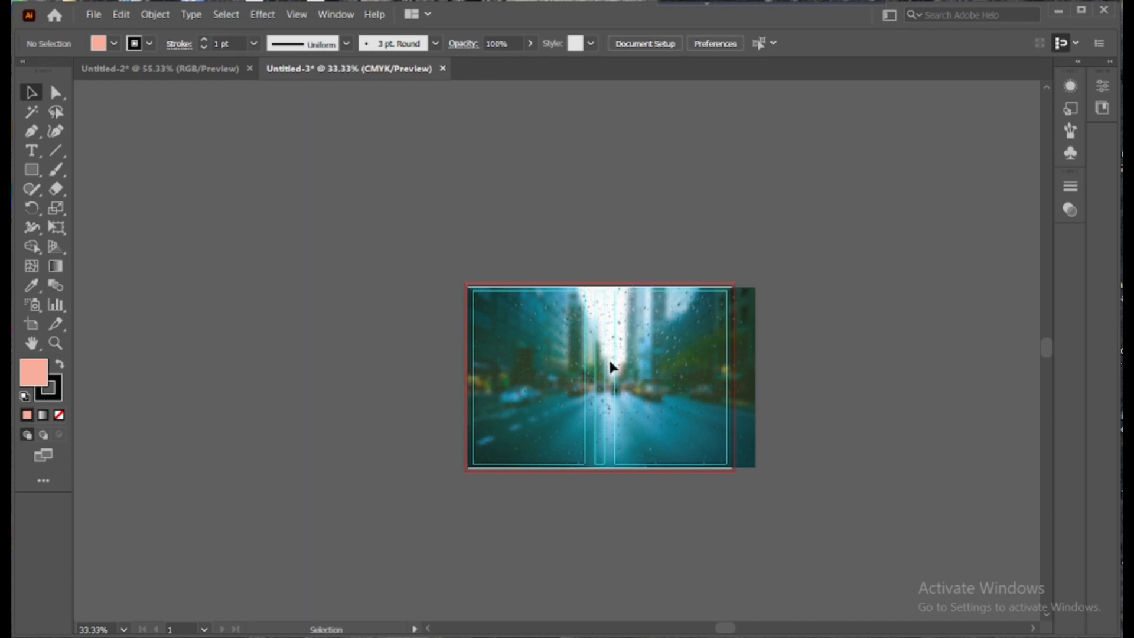
scroll(589, 390, "up", 2)
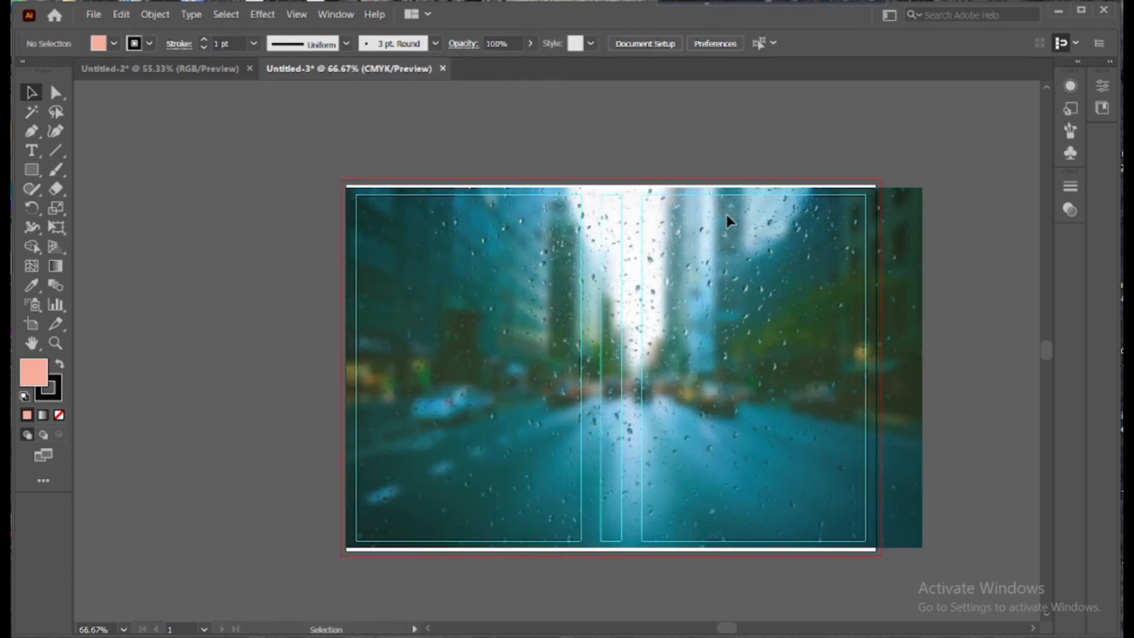
left_click_drag(902, 194, 861, 184)
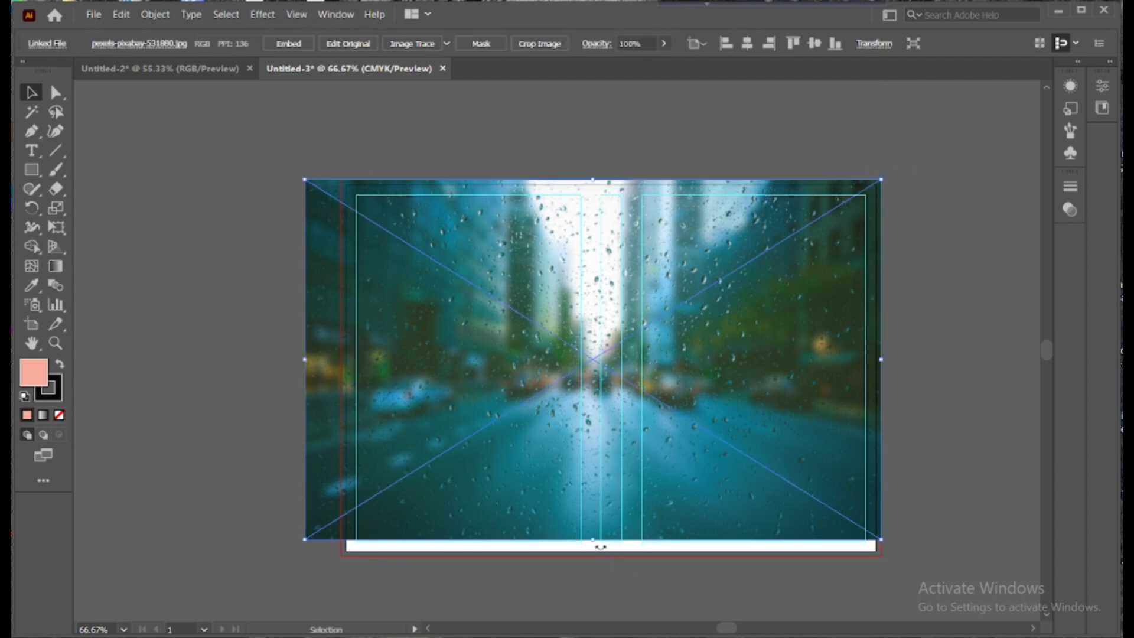
left_click_drag(305, 360, 240, 359)
left_click_drag(561, 539, 563, 559)
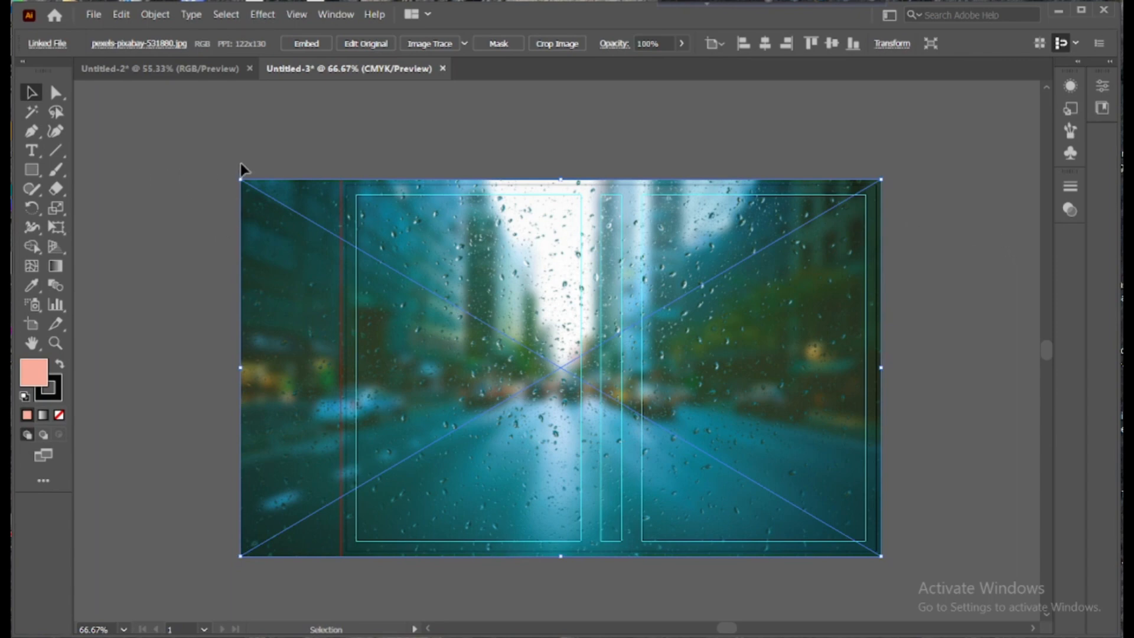
Draw a rectangle covering the whole cover spread
left_click(32, 169)
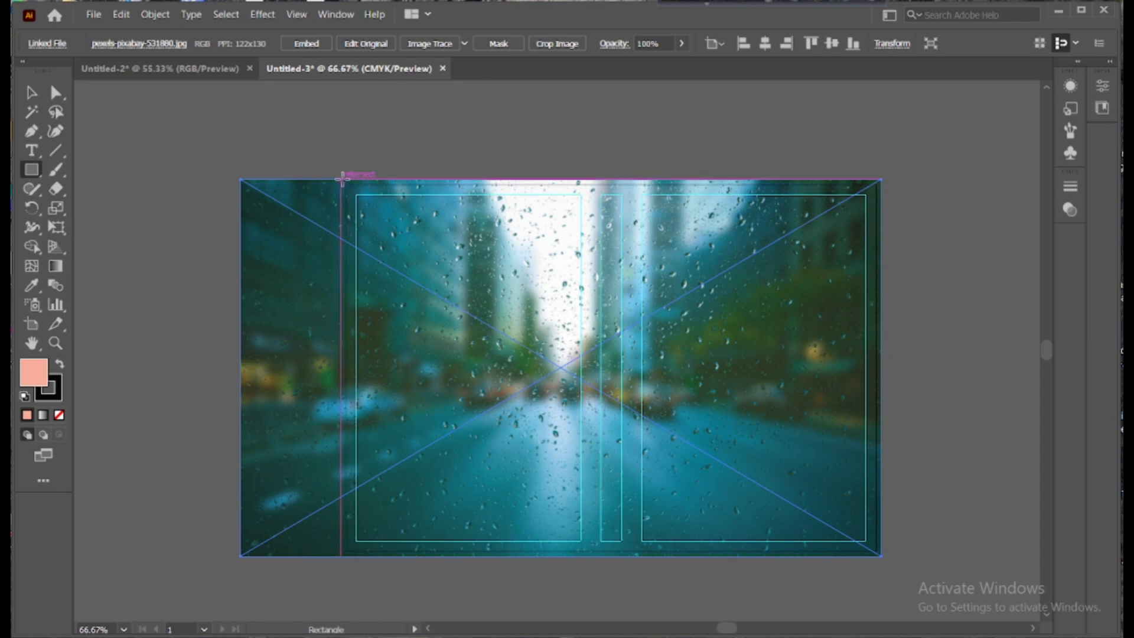
mouse_move(342, 180)
left_mouse_down()
mouse_move(392, 213)
mouse_move(548, 384)
mouse_move(707, 487)
mouse_move(881, 556)
left_mouse_up()
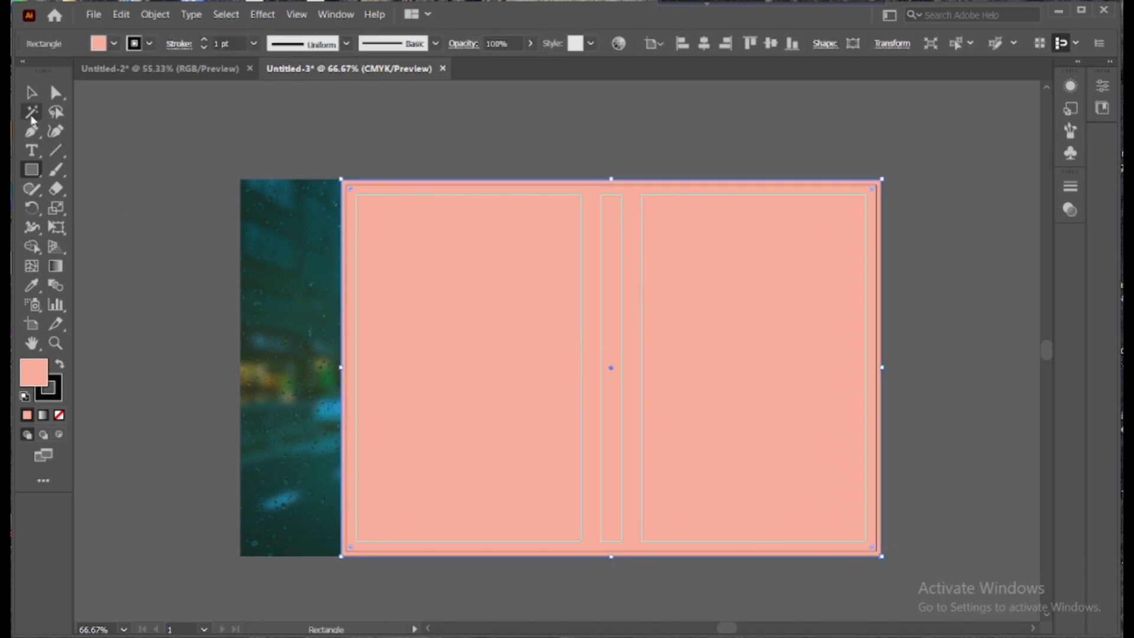
left_click(31, 92)
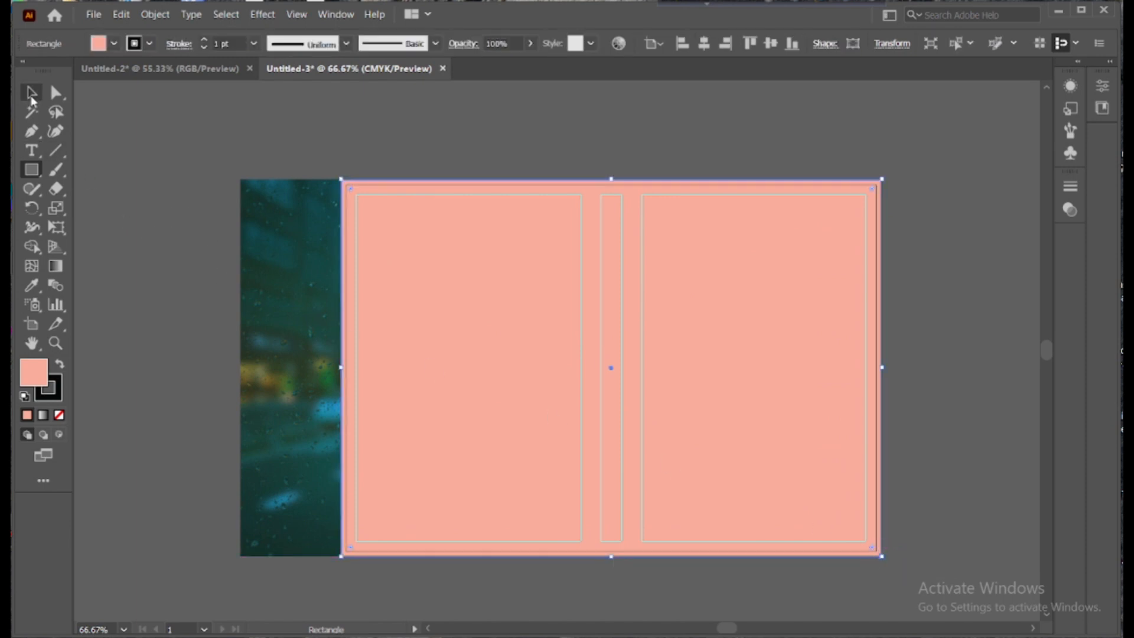
Embed the linked rainy city photo into the document
left_click(268, 186, "shift")
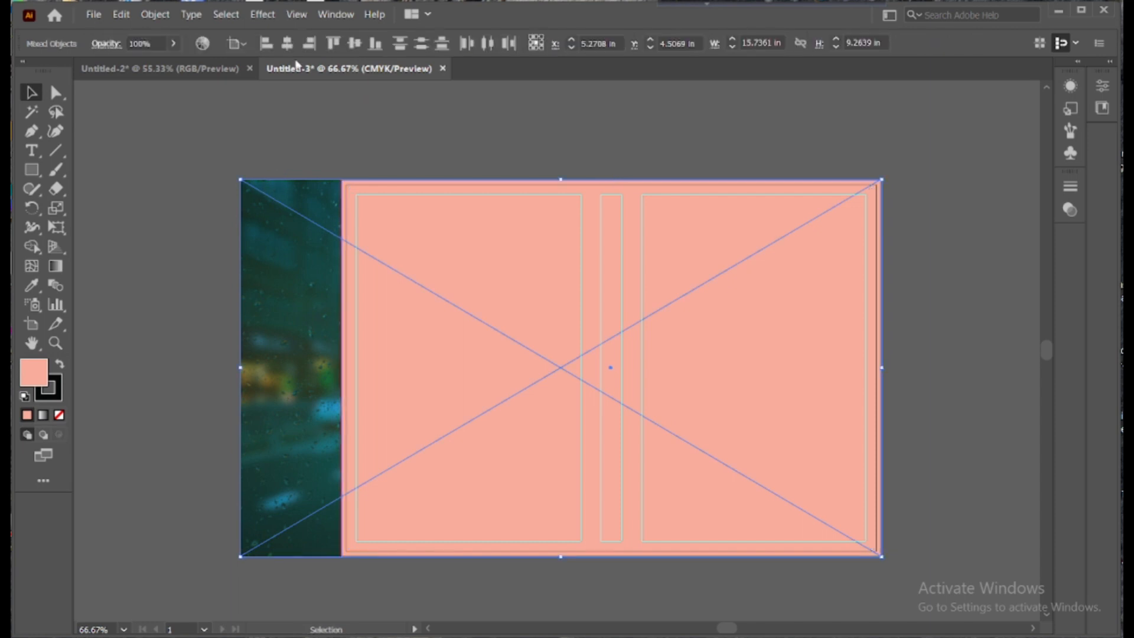
left_click(284, 140)
left_click(274, 181)
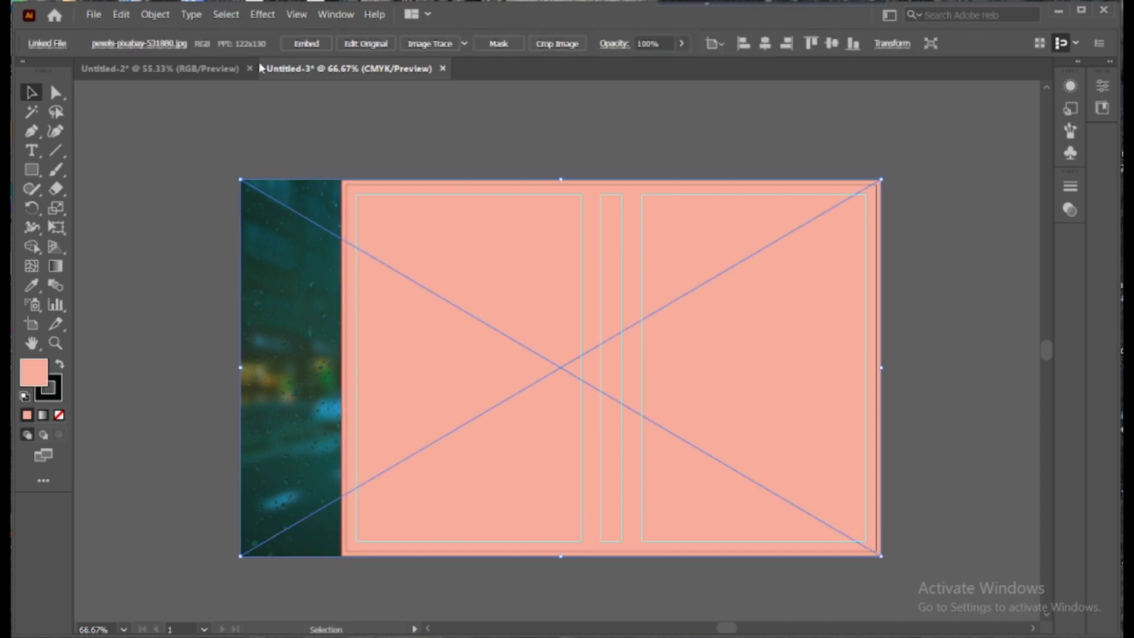
double_click(313, 48)
left_click(493, 13)
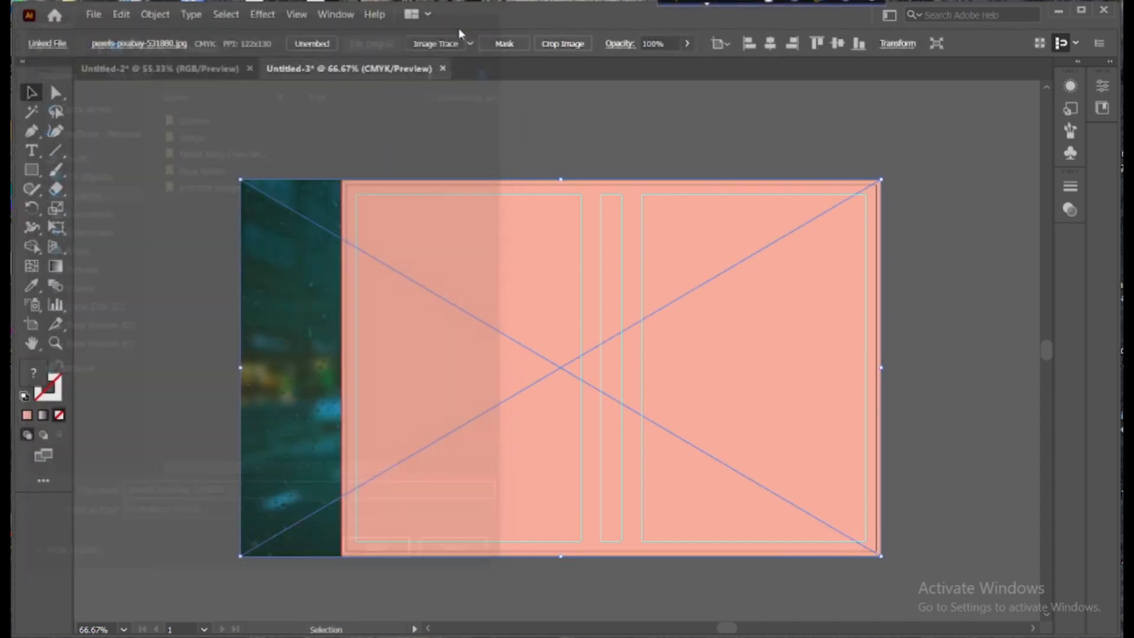
Clip the photo to the cover-sized salmon rectangle with Make Clipping Mask
left_click(264, 164)
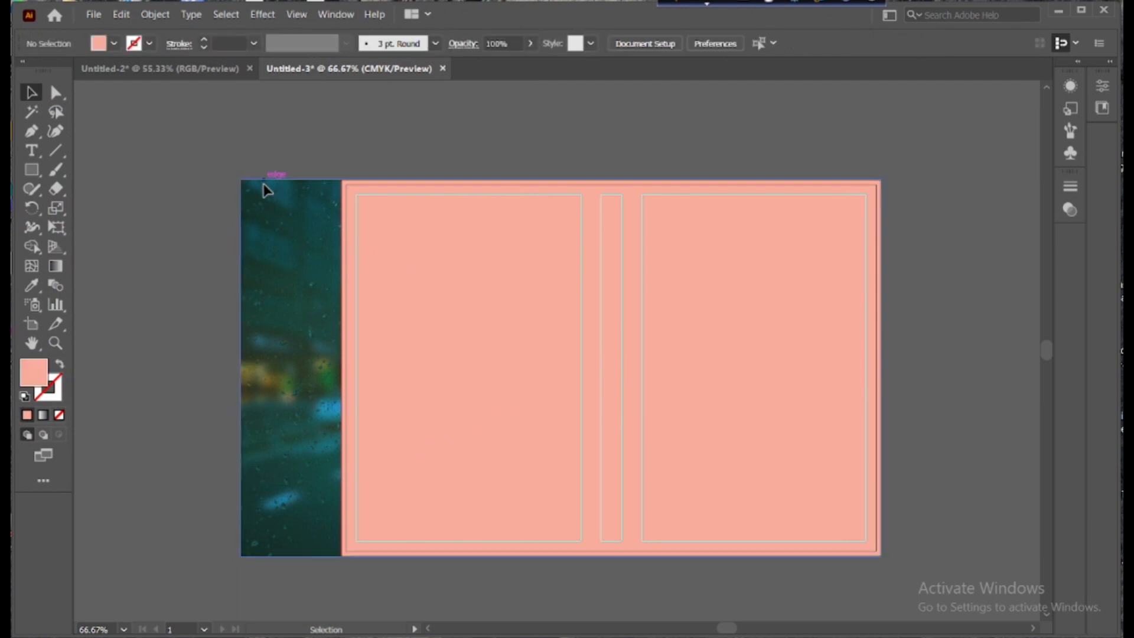
left_click(267, 178)
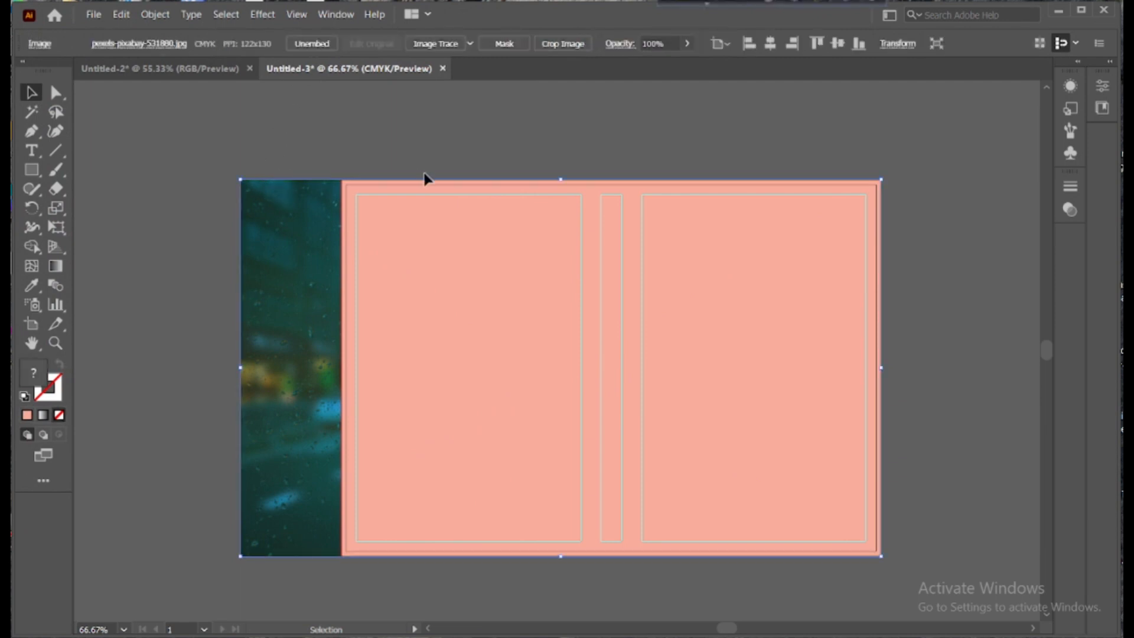
left_click(350, 186, "shift")
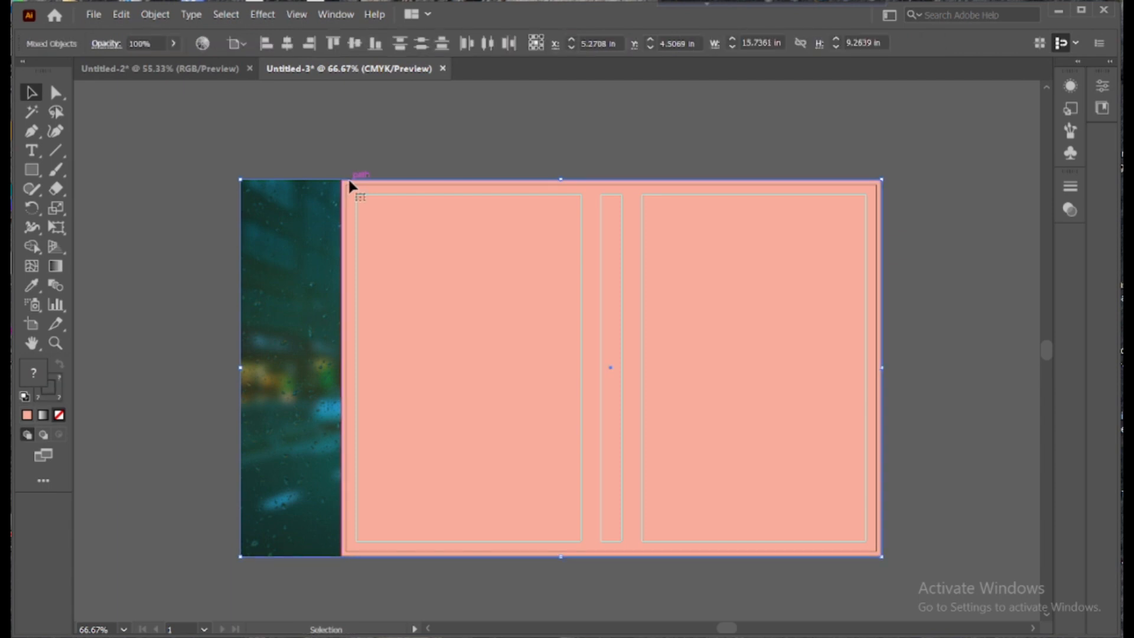
right_click(391, 247)
left_click(438, 364)
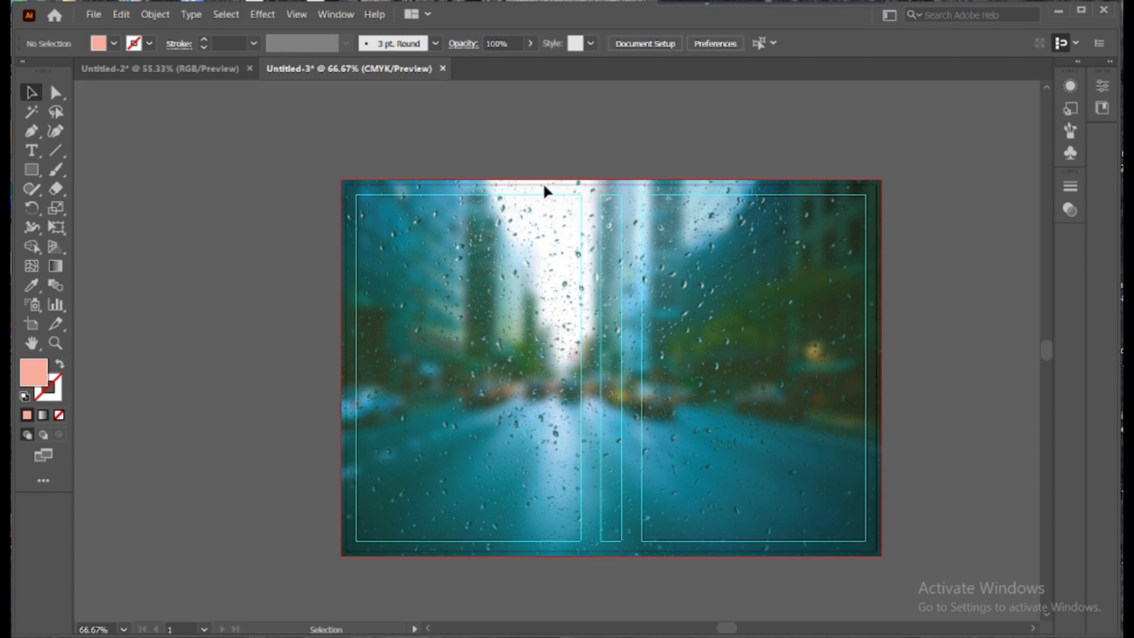
Edit the clipped photo's contents, widening it leftward to about 18 in to reframe the street
left_click(564, 186)
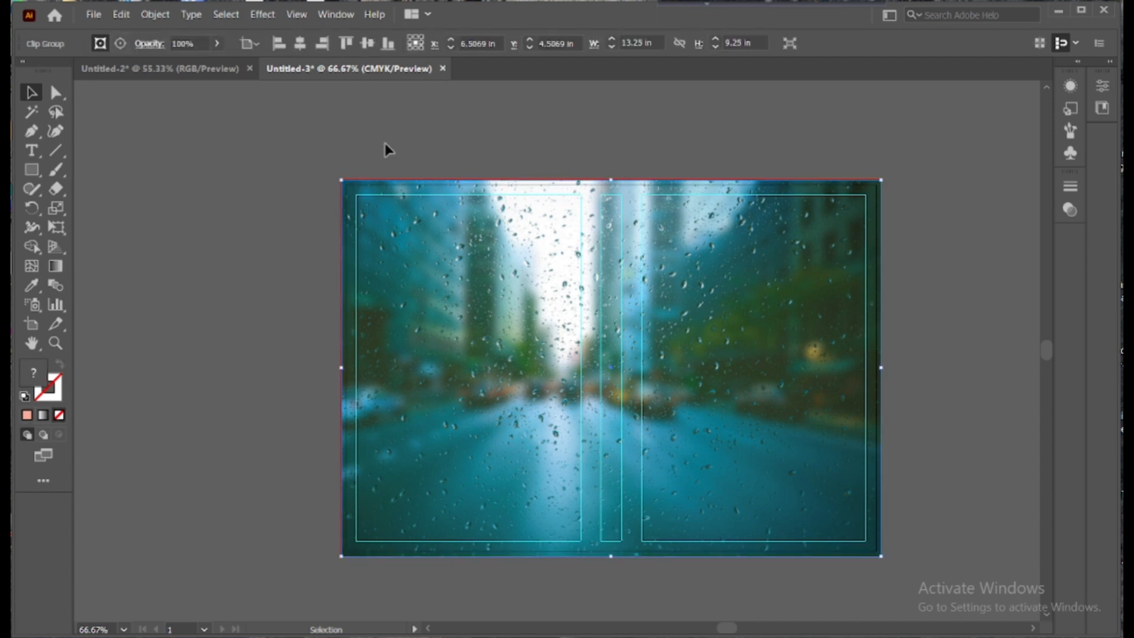
left_click(121, 43)
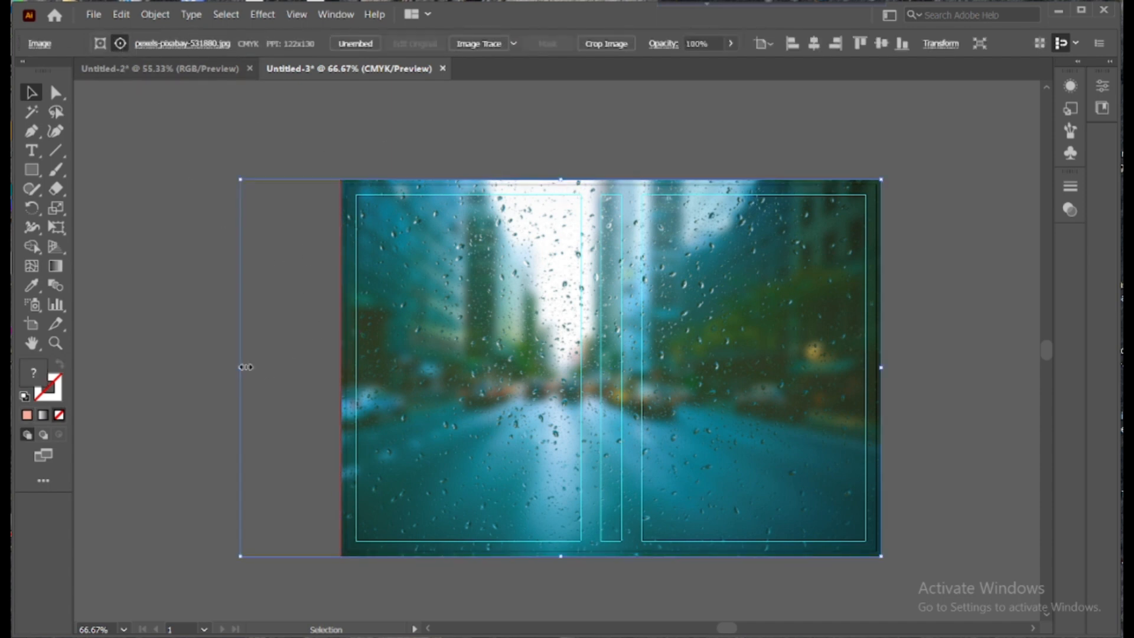
left_click_drag(242, 367, 93, 373)
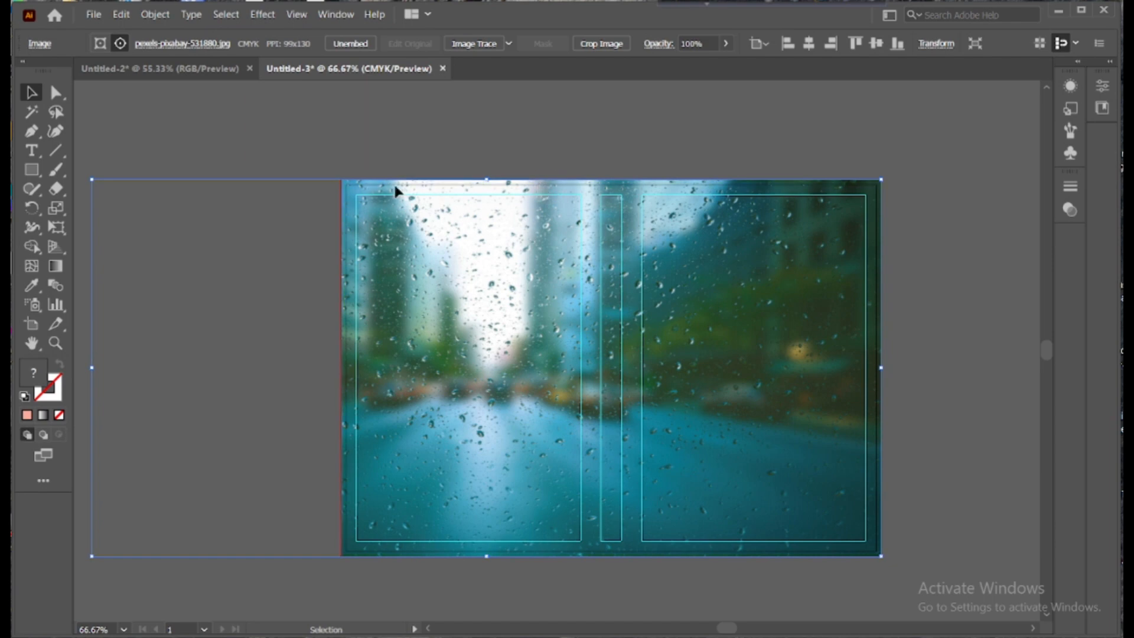
left_click(175, 154)
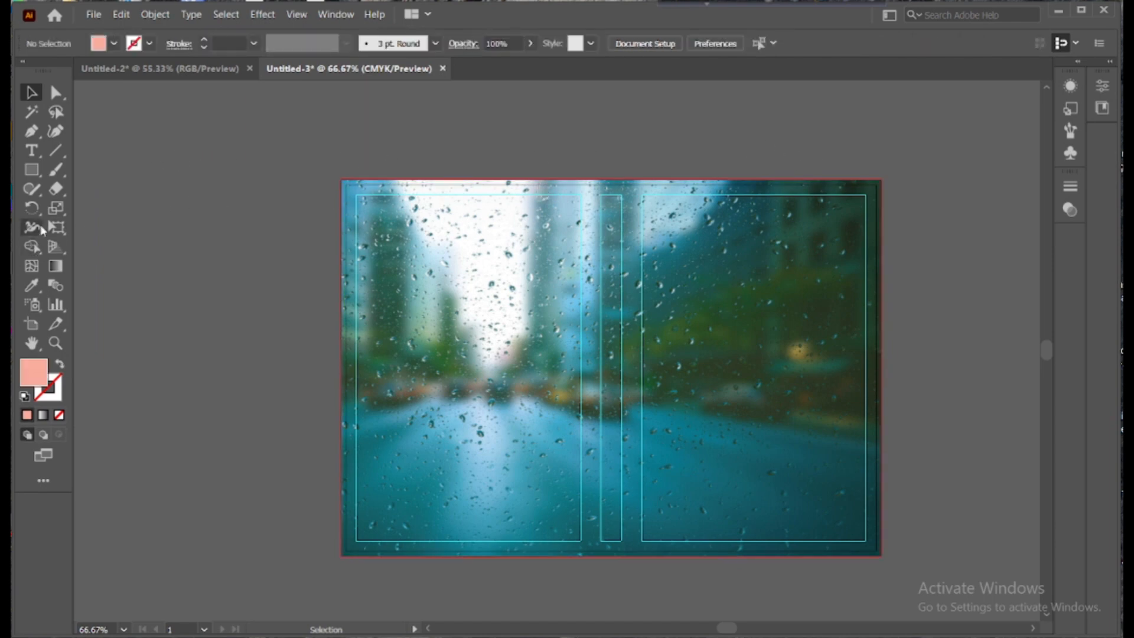
scroll(354, 264, "up", 1)
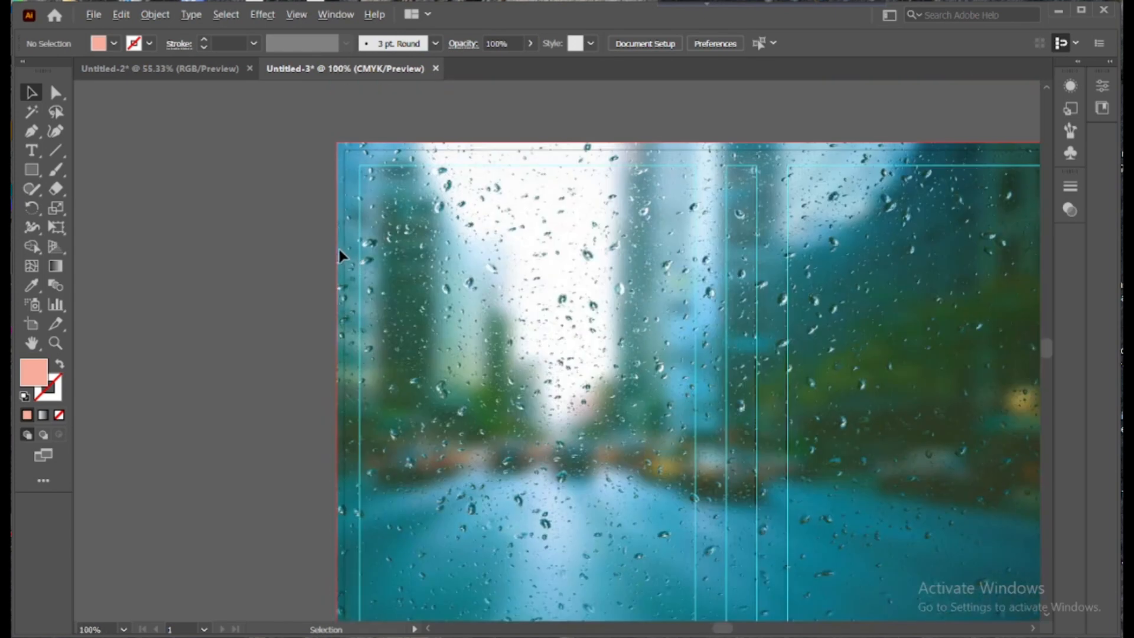
Draw a salmon circle about 4.56 in across on the front cover panel with the Ellipse tool
left_click_drag(767, 295, 417, 195)
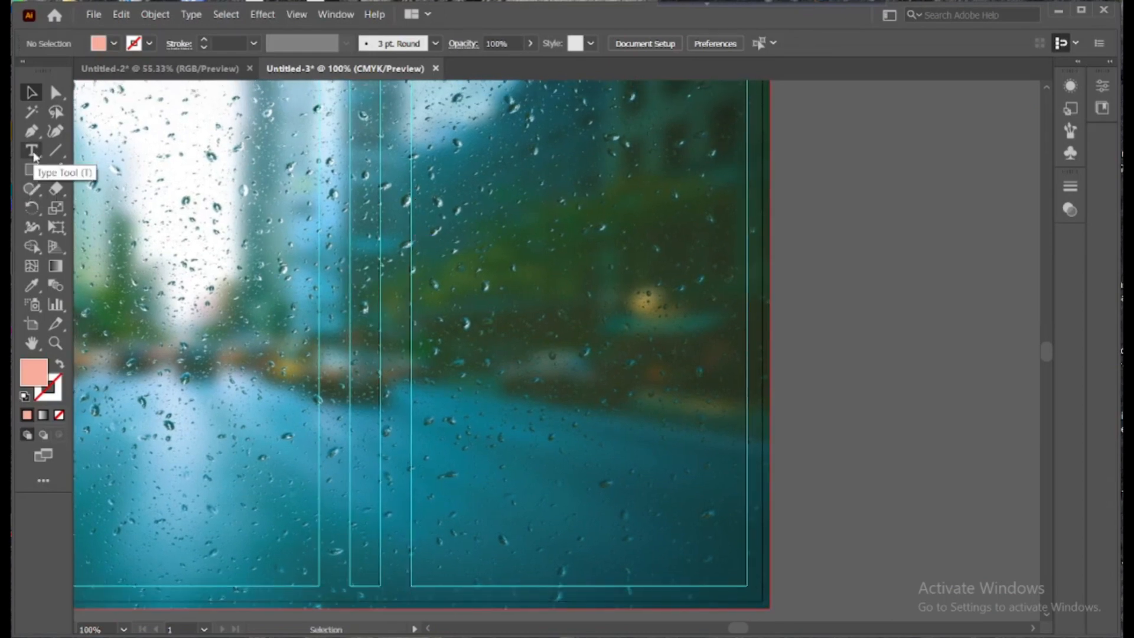
left_click_drag(34, 170, 87, 202)
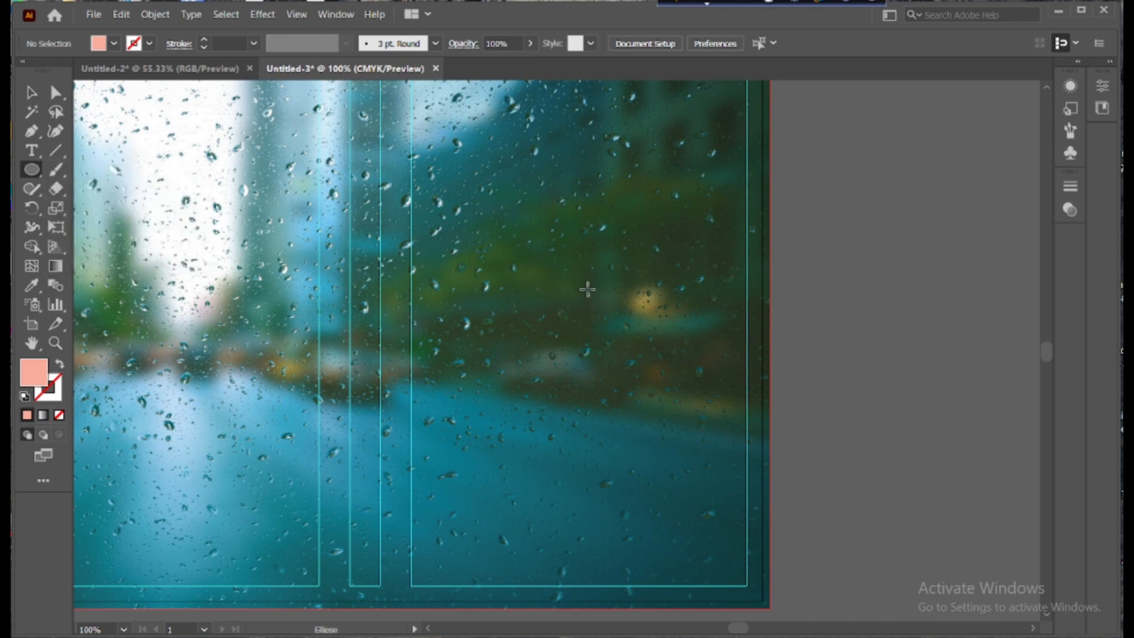
mouse_move(588, 289)
left_mouse_down()
mouse_move(677, 371)
mouse_move(697, 406)
mouse_move(714, 408)
left_mouse_up()
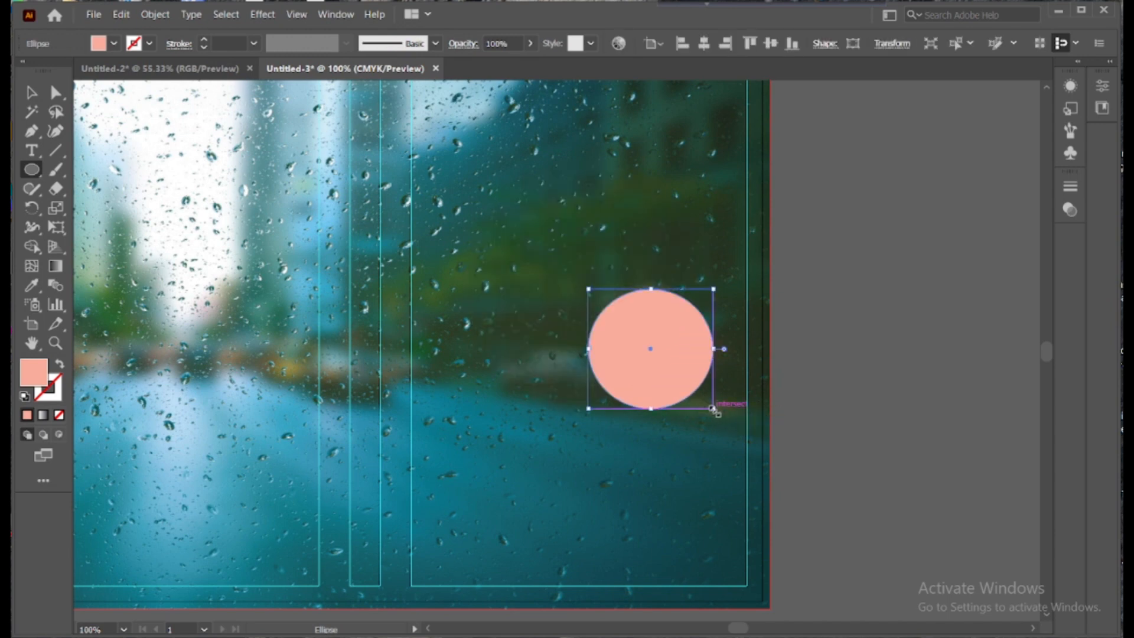
key("ctrl+z")
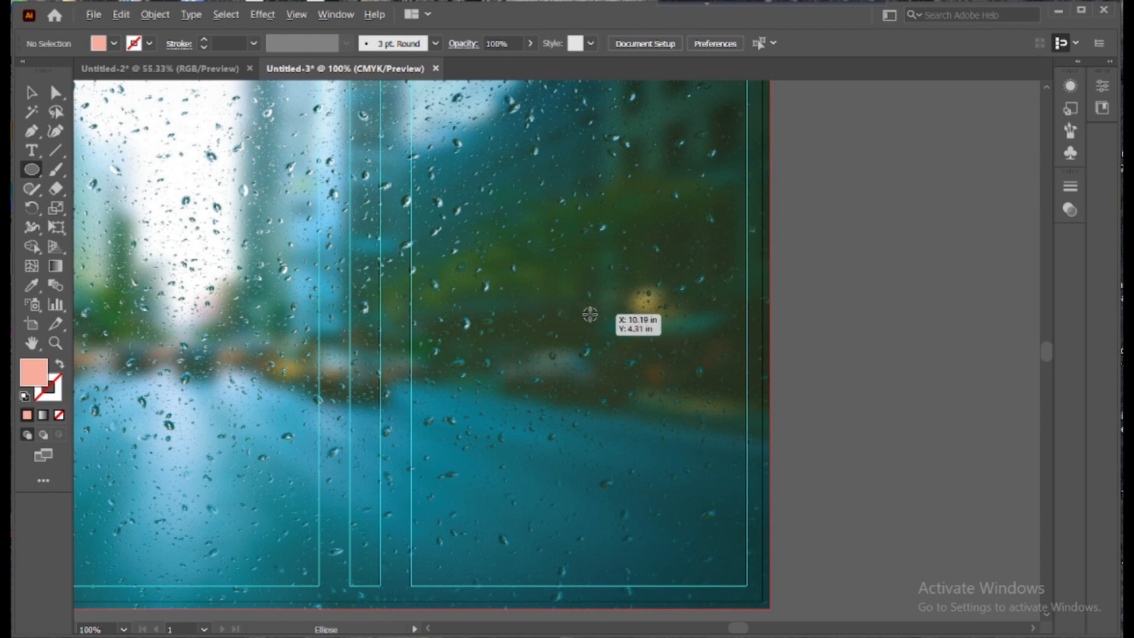
left_click_drag(582, 297, 676, 436)
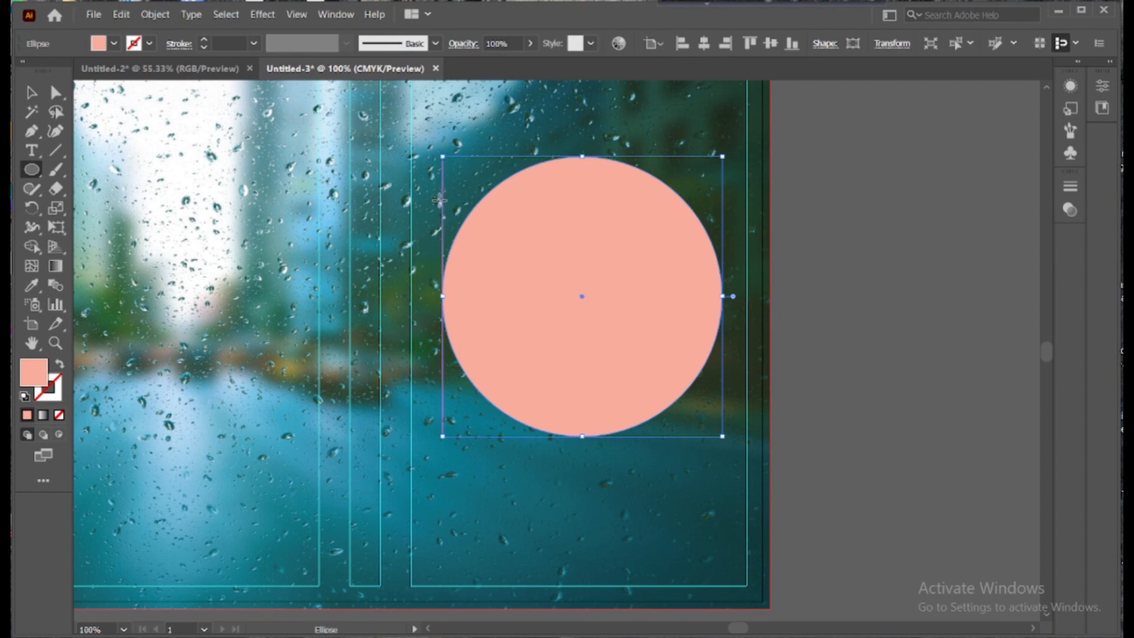
scroll(413, 165, "up", 2)
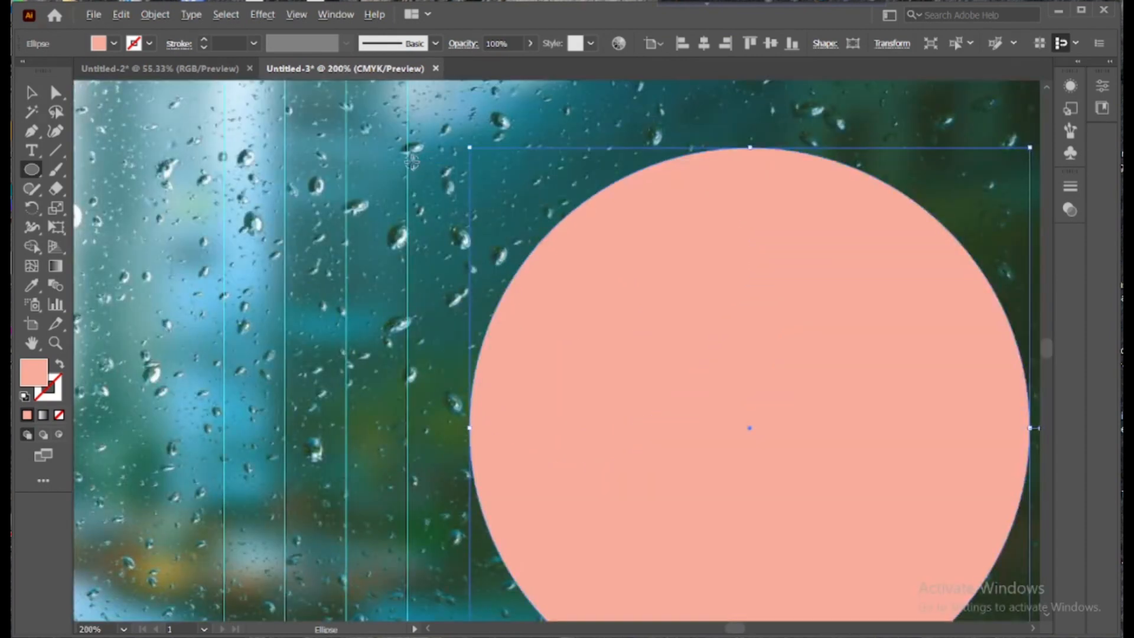
scroll(414, 165, "down", 6)
scroll(409, 164, "up", 2)
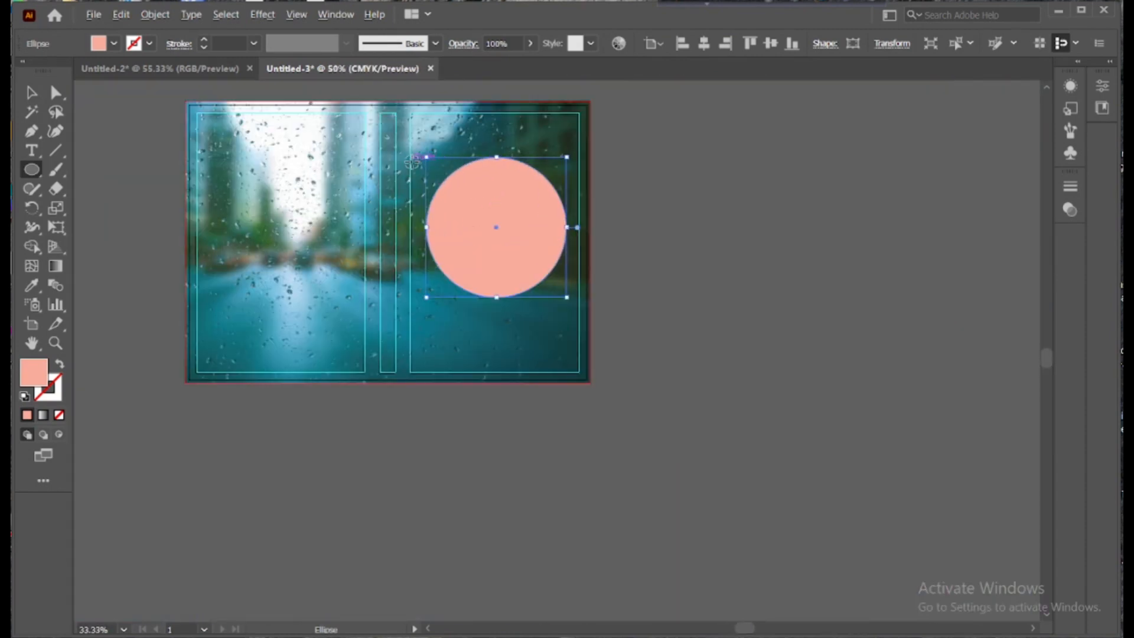
left_click_drag(342, 177, 425, 322)
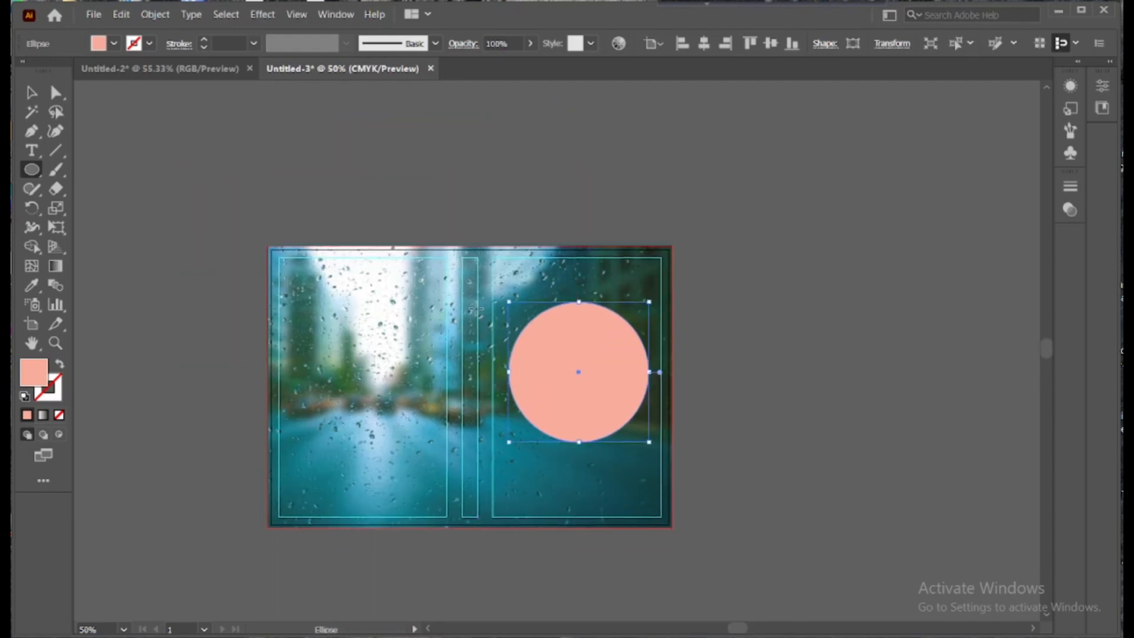
scroll(476, 310, "up", 1)
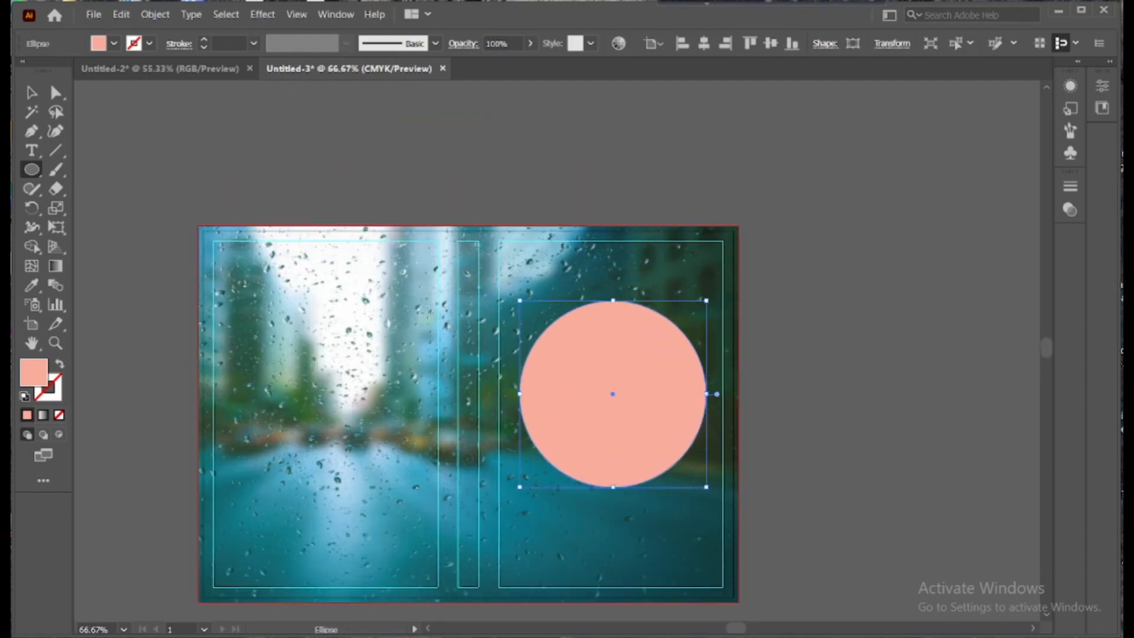
double_click(32, 112)
left_click(31, 93)
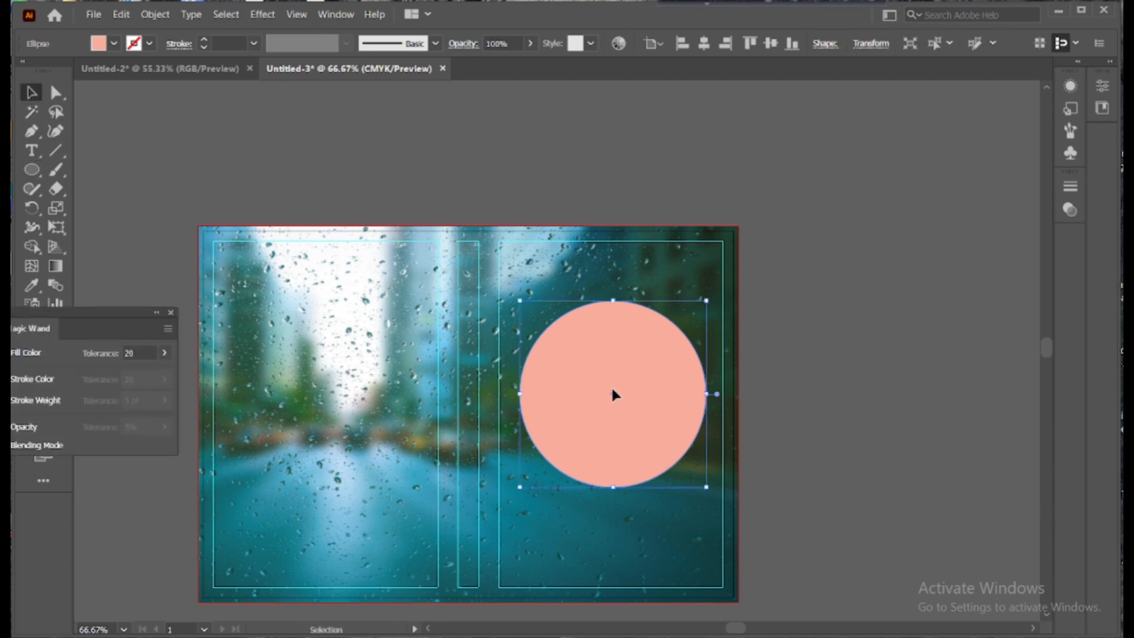
Select all the artwork, shift it and centre it on the artboard
key("ctrl+a")
mouse_move(612, 390)
left_mouse_down()
mouse_move(612, 432)
mouse_move(613, 387)
mouse_move(612, 396)
left_mouse_up()
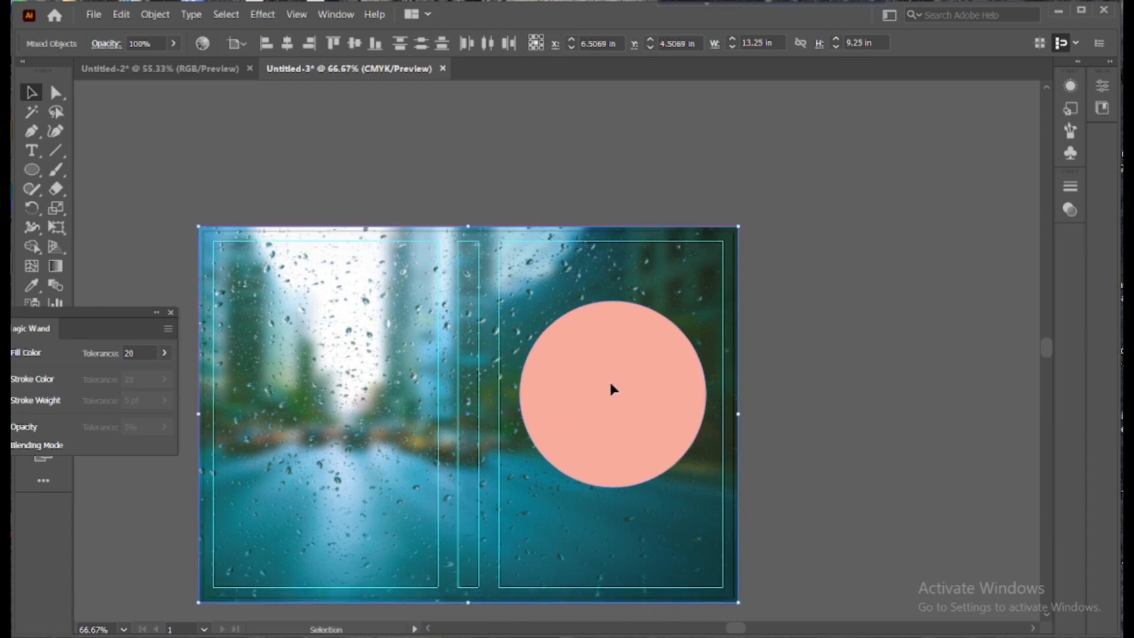
left_click(287, 42)
left_click(354, 42)
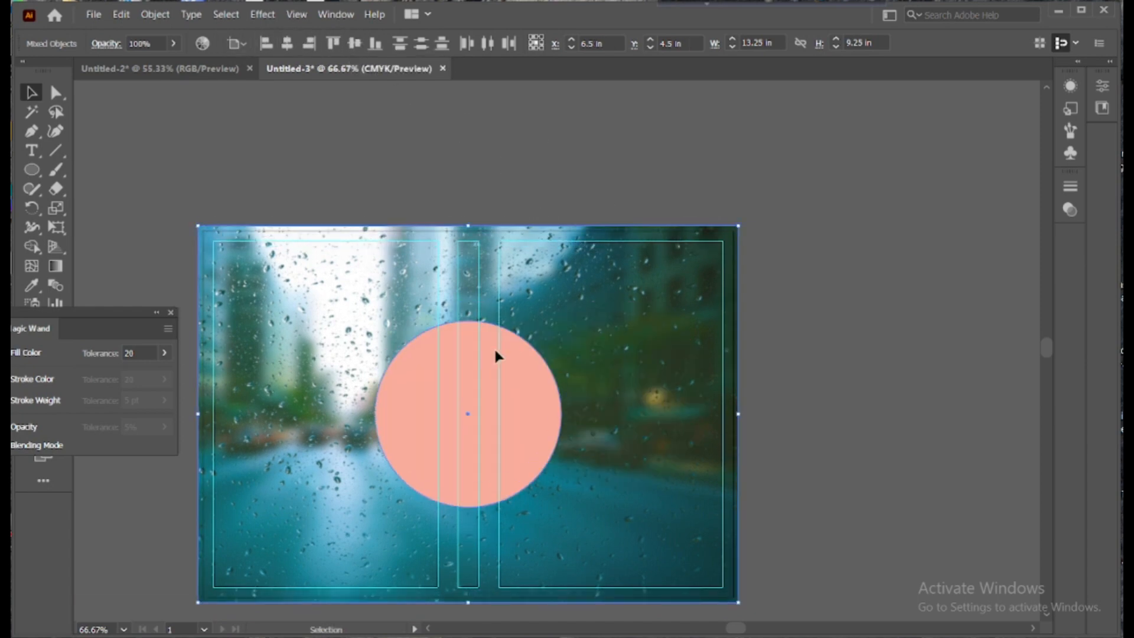
left_click_drag(530, 344, 975, 283)
key("ctrl+shift+a")
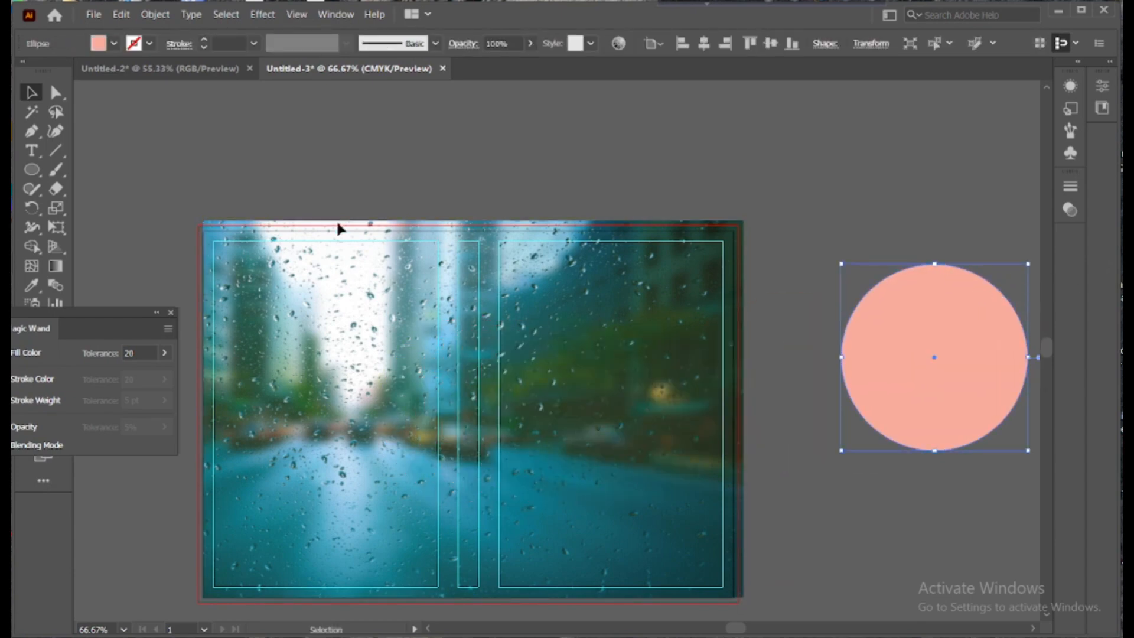
left_click(703, 44)
Align the clipped rain photo centre and top to the artboard, then place the salmon circle lower right
left_click_drag(557, 293, 956, 245)
left_click(767, 177)
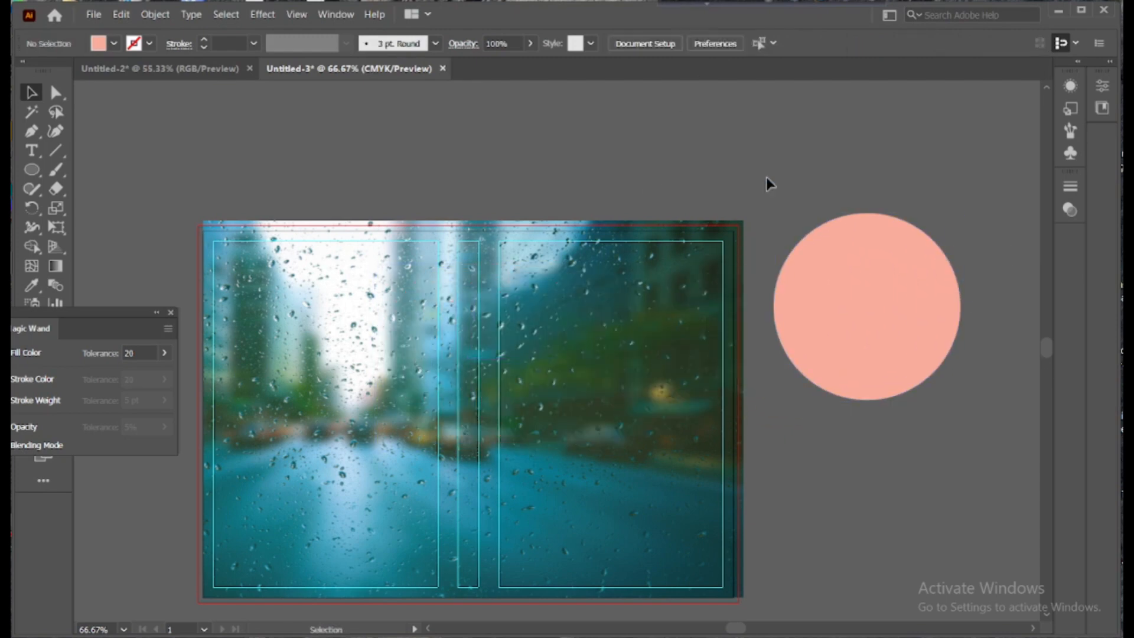
left_click(664, 227)
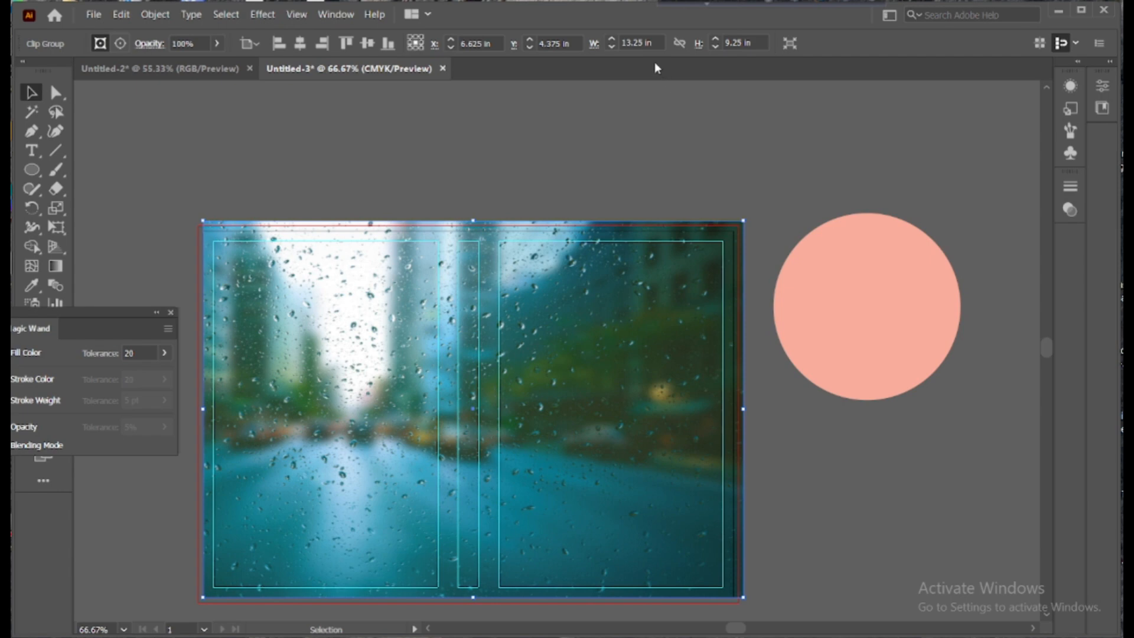
left_click(299, 43)
left_click(359, 48)
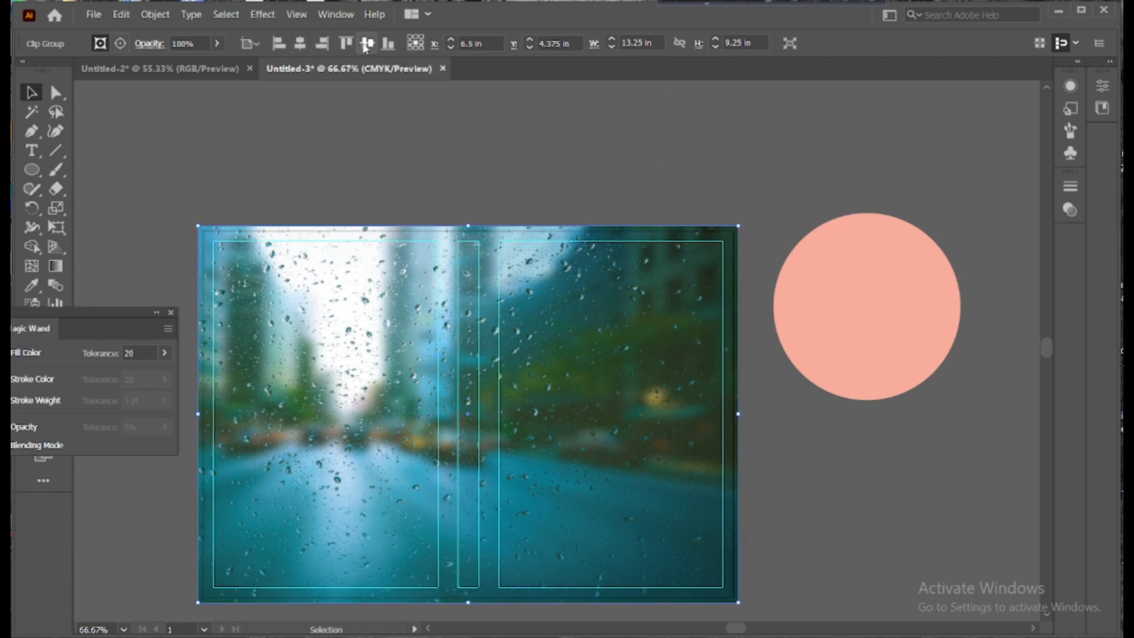
left_click(487, 143)
left_click_drag(882, 217, 633, 360)
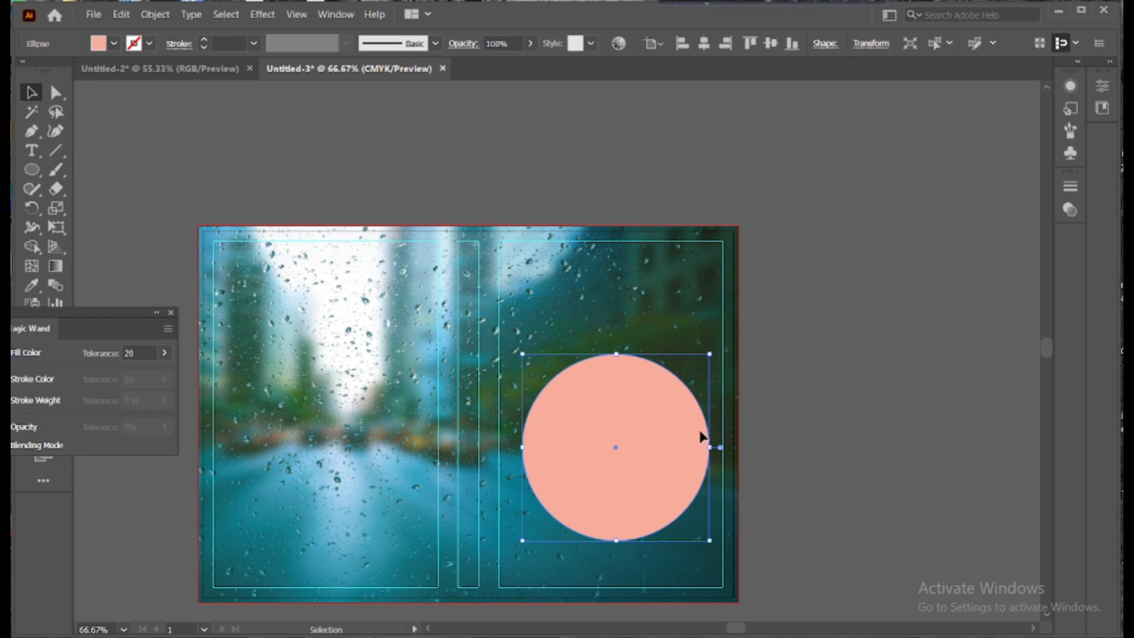
left_click(1063, 10)
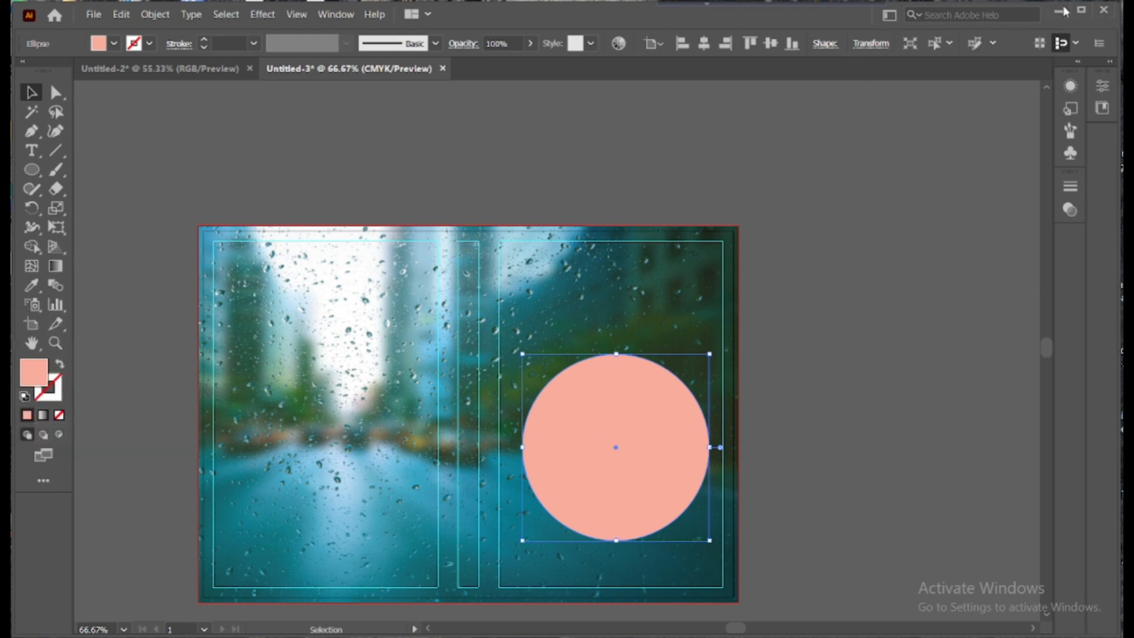
Embed the Chicago city-lights photo, scale it down and position it over the salmon circle
left_click_drag(987, 219, 601, 328)
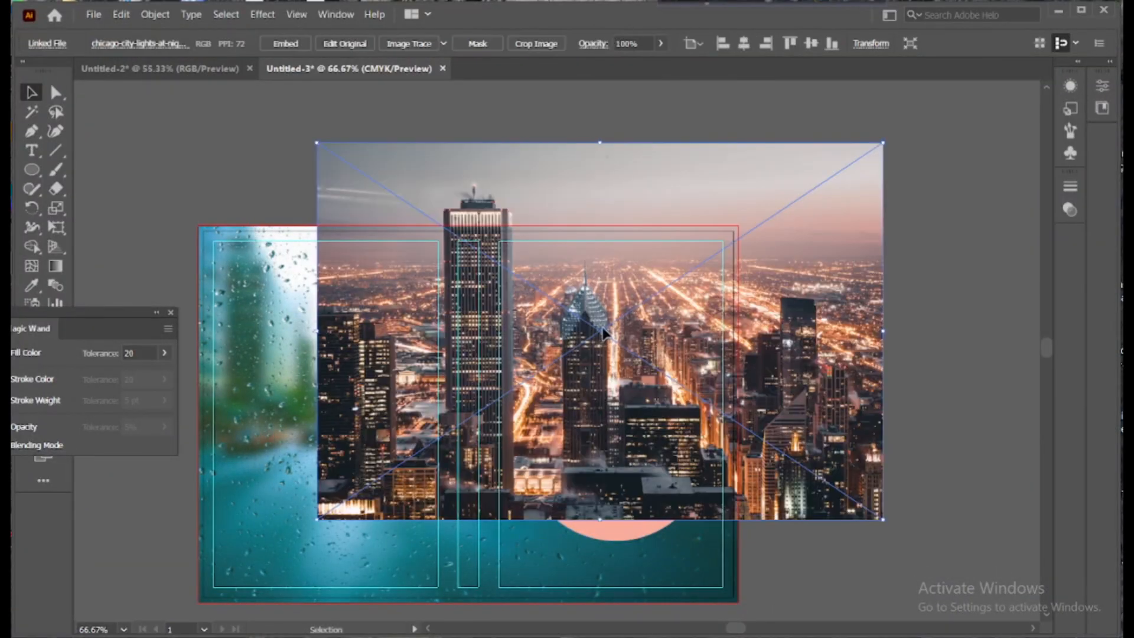
left_click(285, 43)
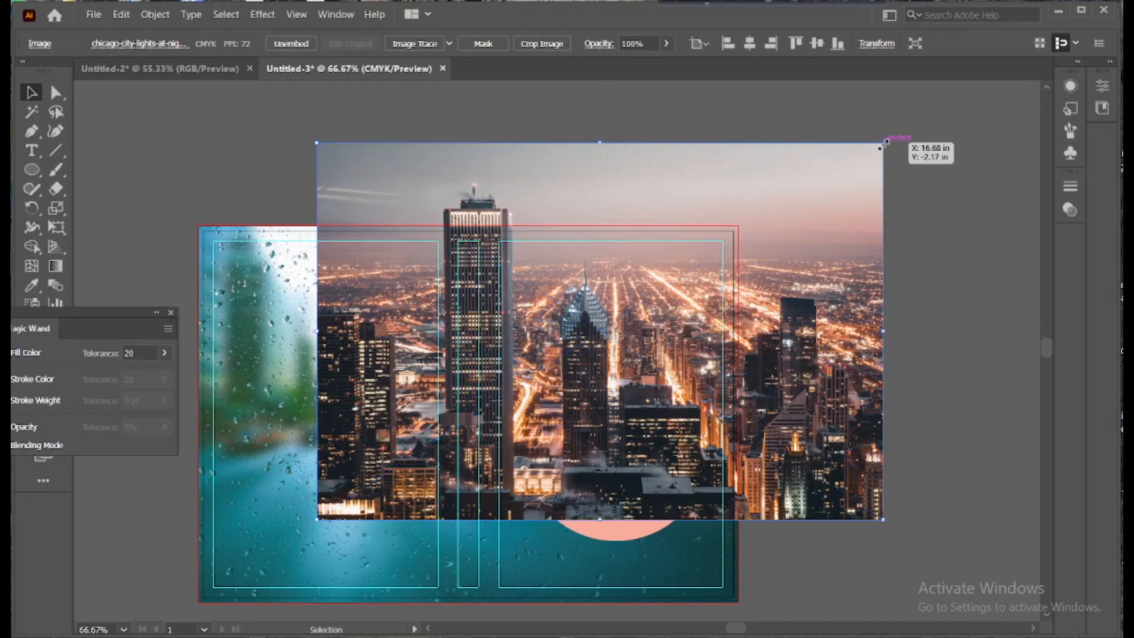
left_click_drag(886, 142, 787, 250)
left_click_drag(640, 253, 605, 361)
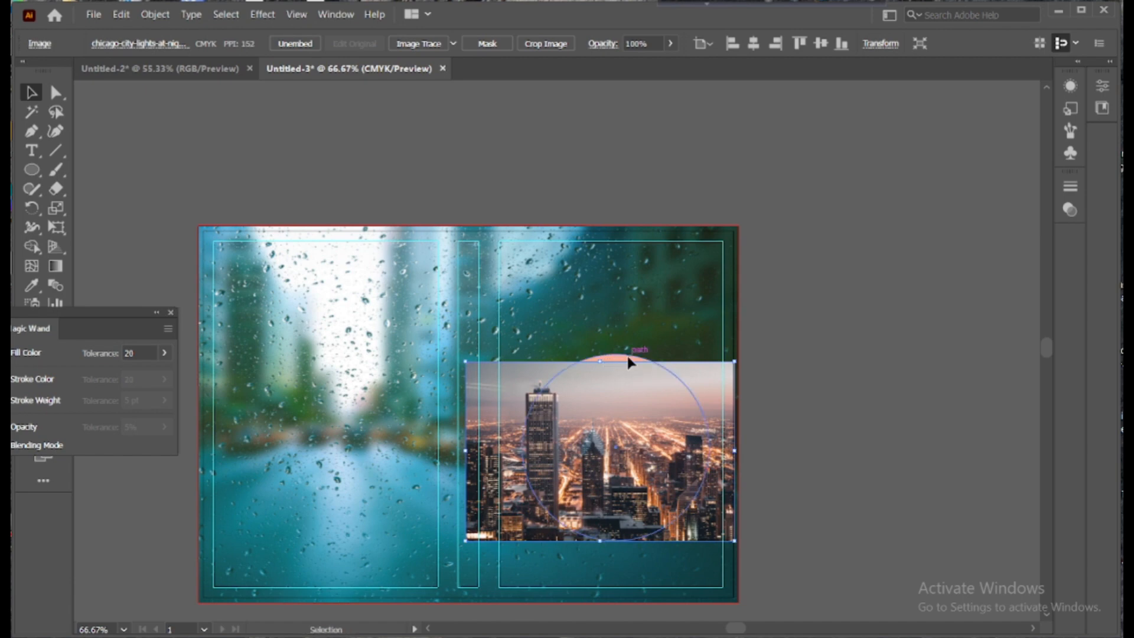
left_click(631, 361)
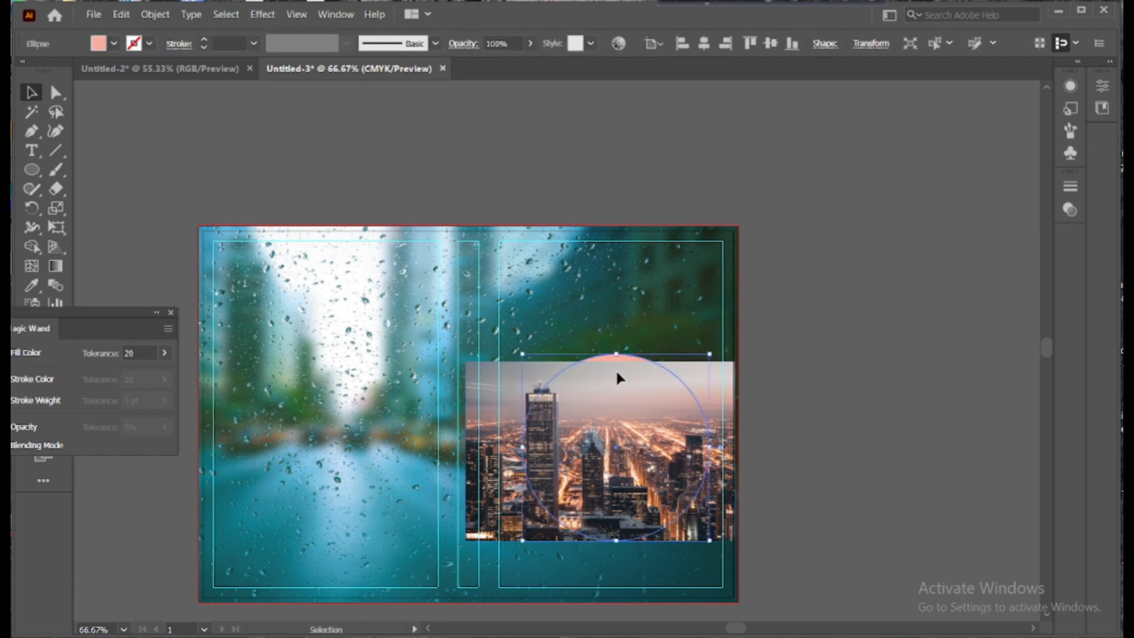
left_click(513, 367)
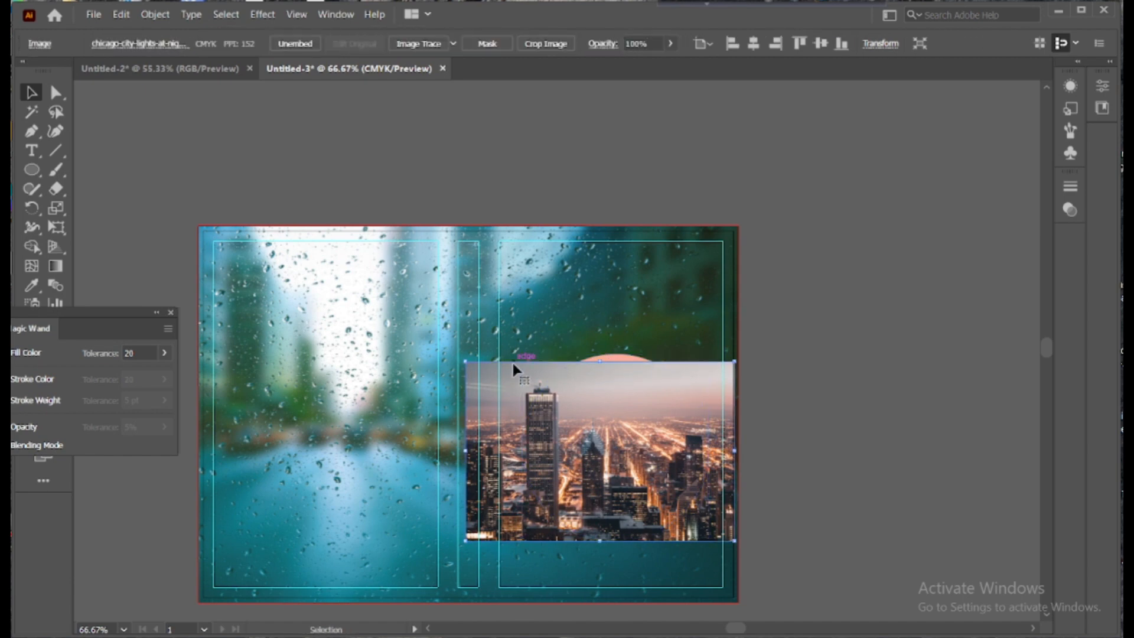
Bring the salmon circle to front, then make a clipping mask from it and the city photo
left_click(618, 355, "shift")
right_click(611, 401)
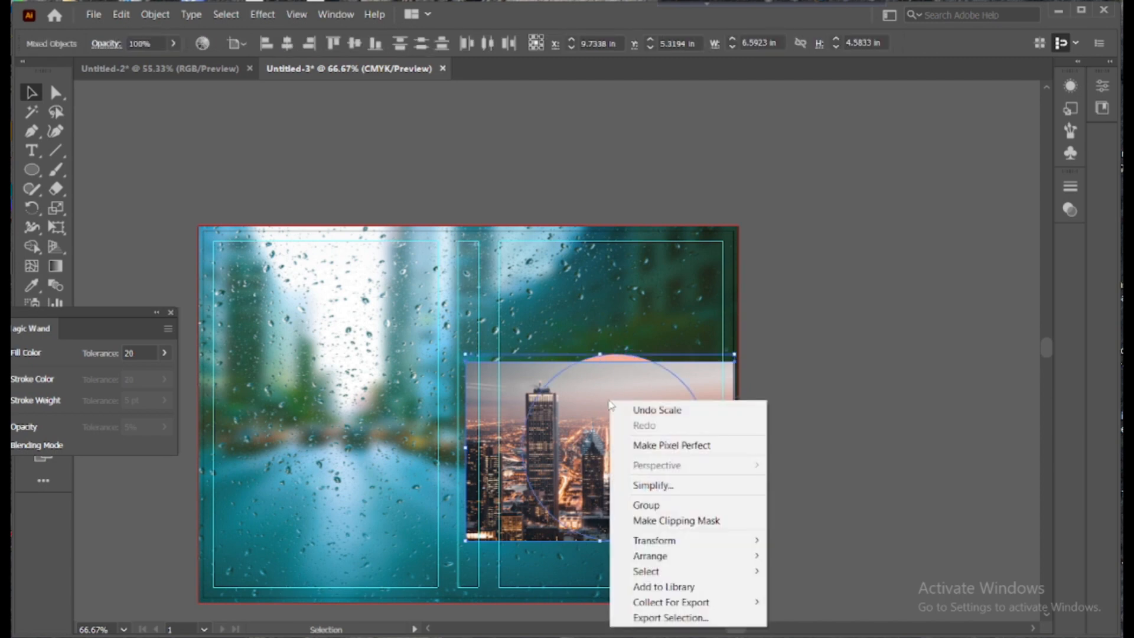
left_click(628, 356)
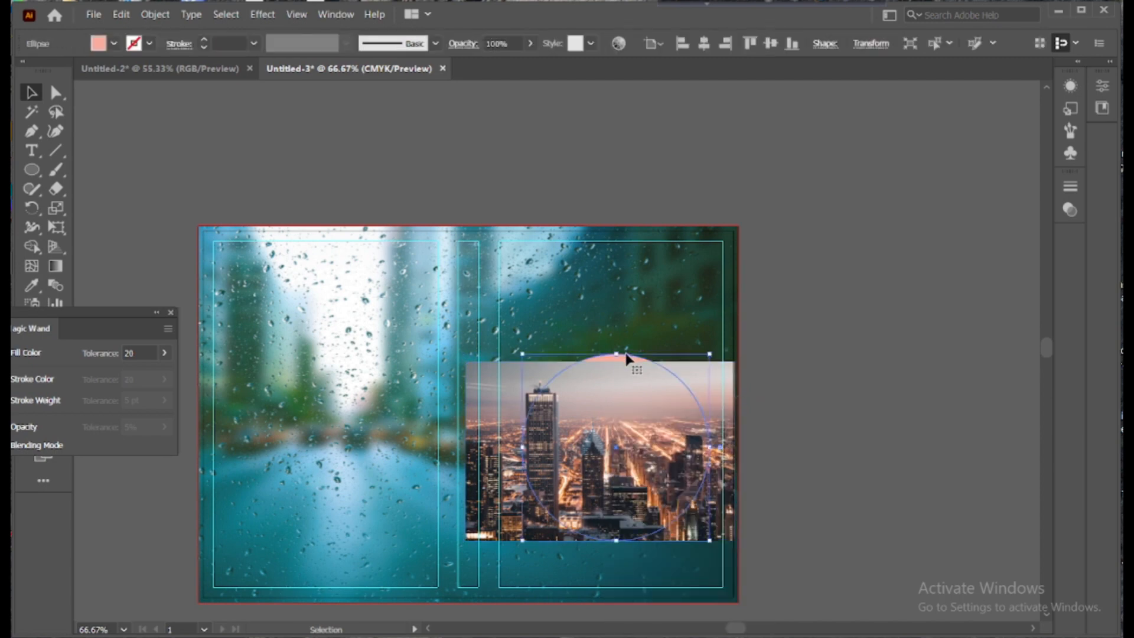
right_click(627, 406)
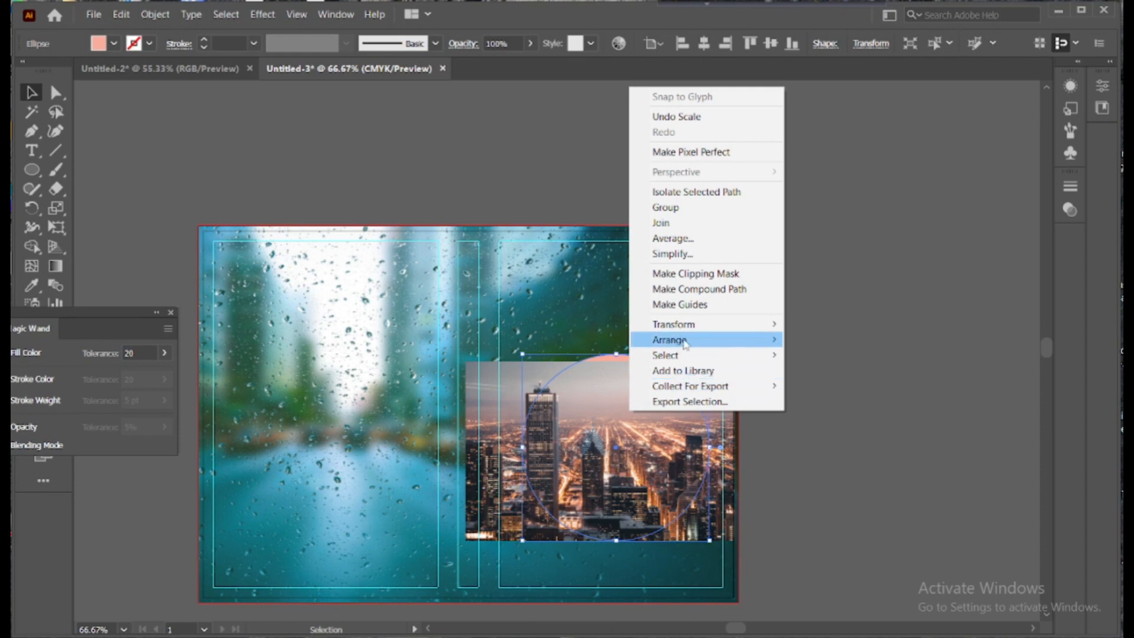
mouse_move(685, 343)
left_click(797, 342)
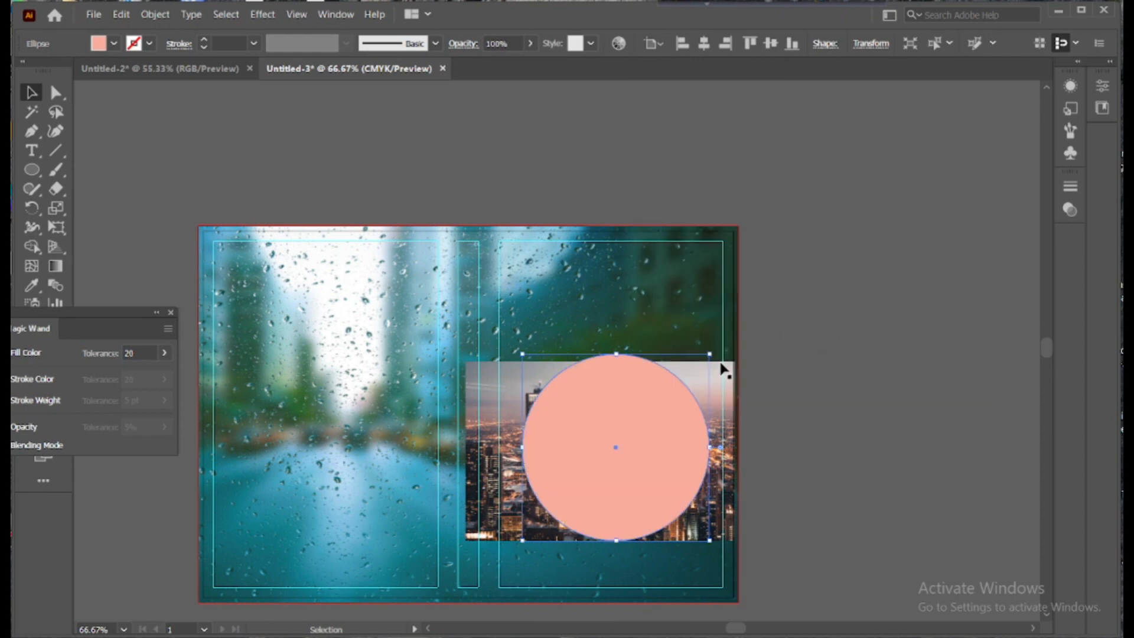
left_click(488, 361, "shift")
right_click(649, 411)
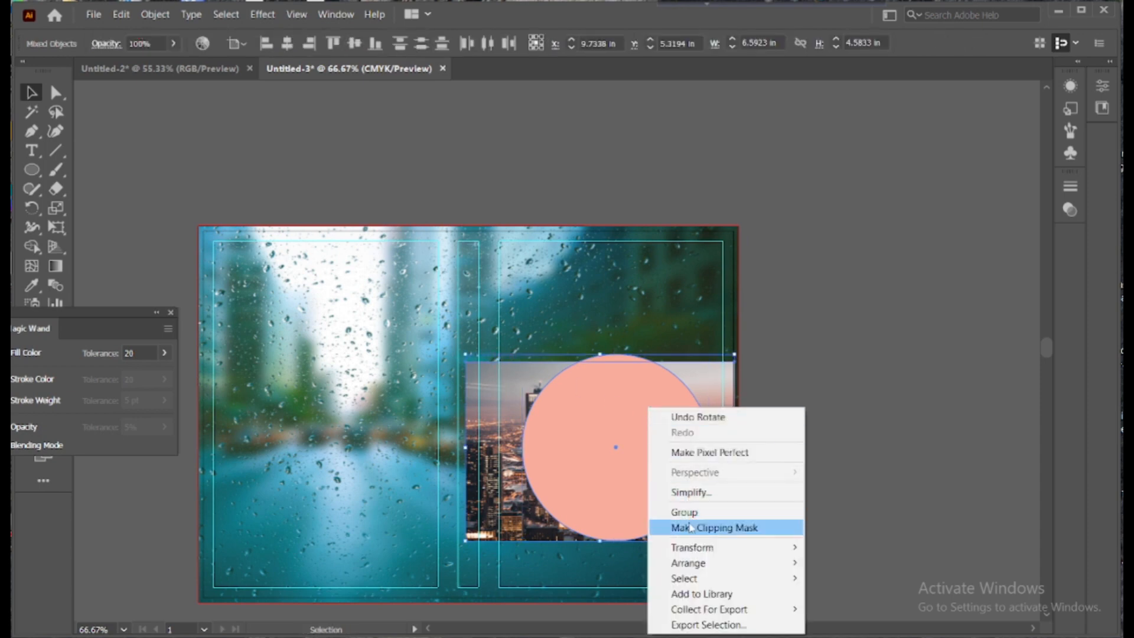
left_click(661, 528)
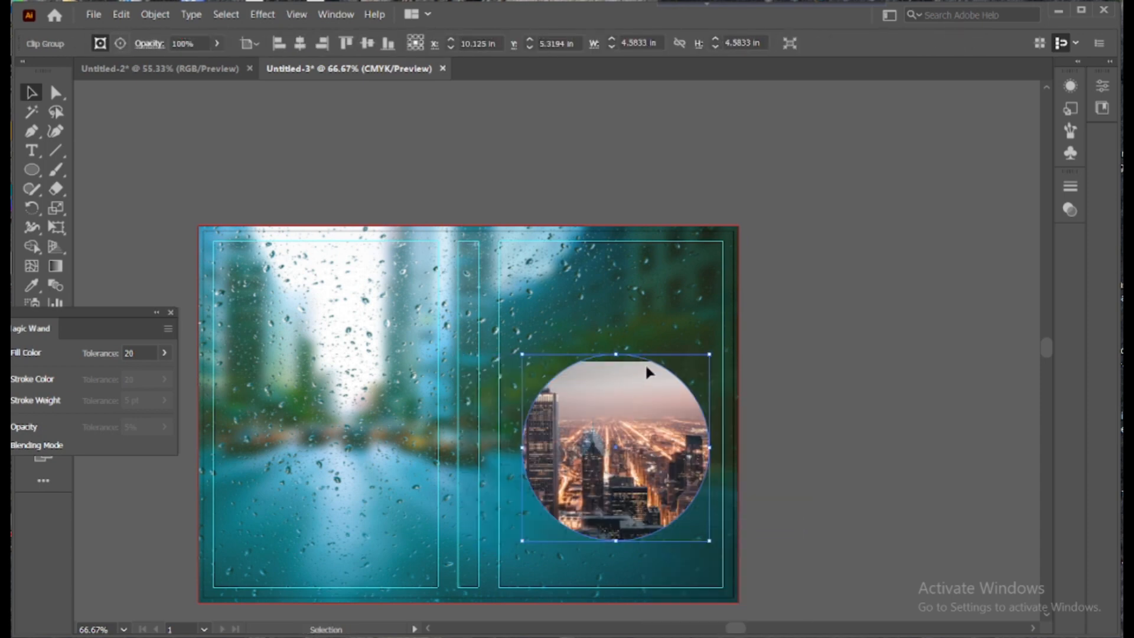
left_click(120, 43)
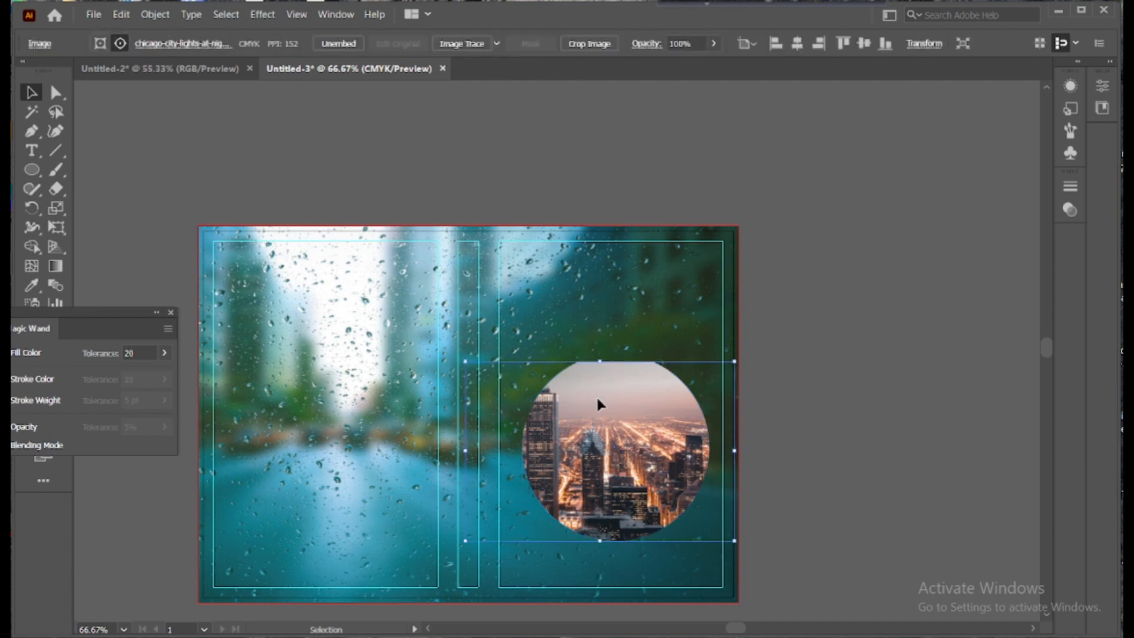
Edit the clip contents, nudge the city photo up and stretch it to about 6.59 × 4.68 in
key("ctrl+shift+a")
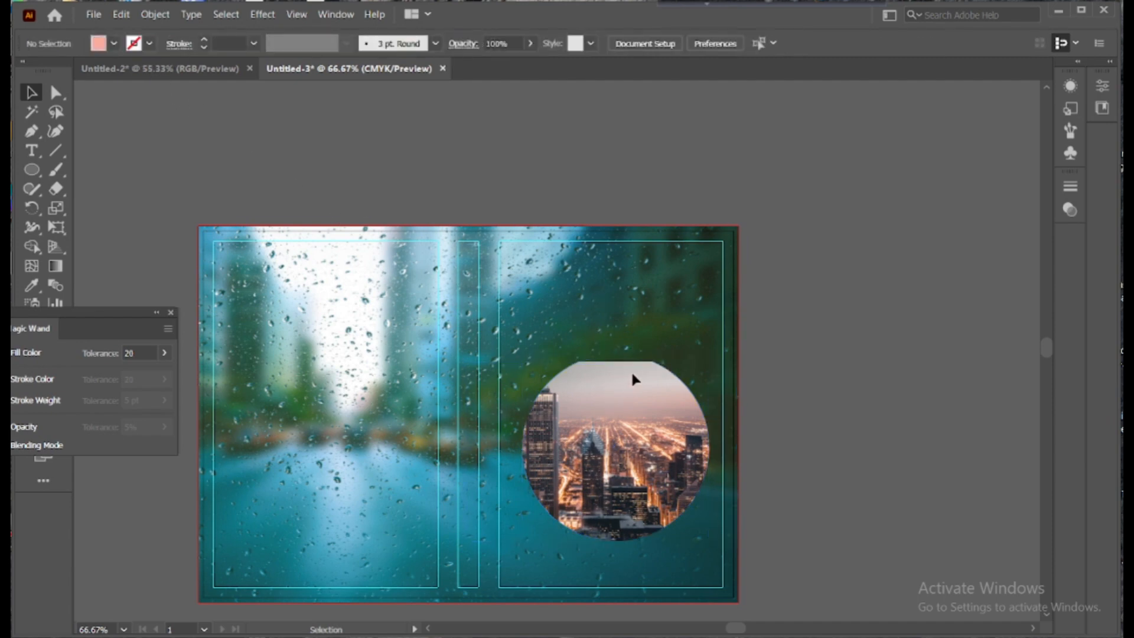
left_click(620, 364)
left_click(126, 44)
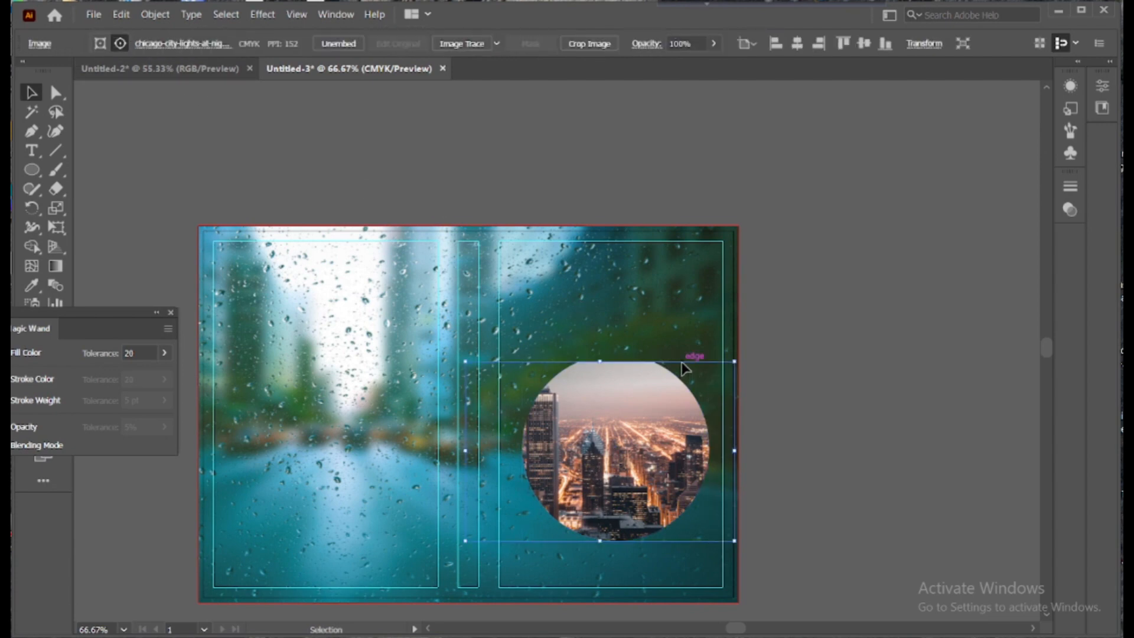
left_click_drag(682, 362, 692, 357)
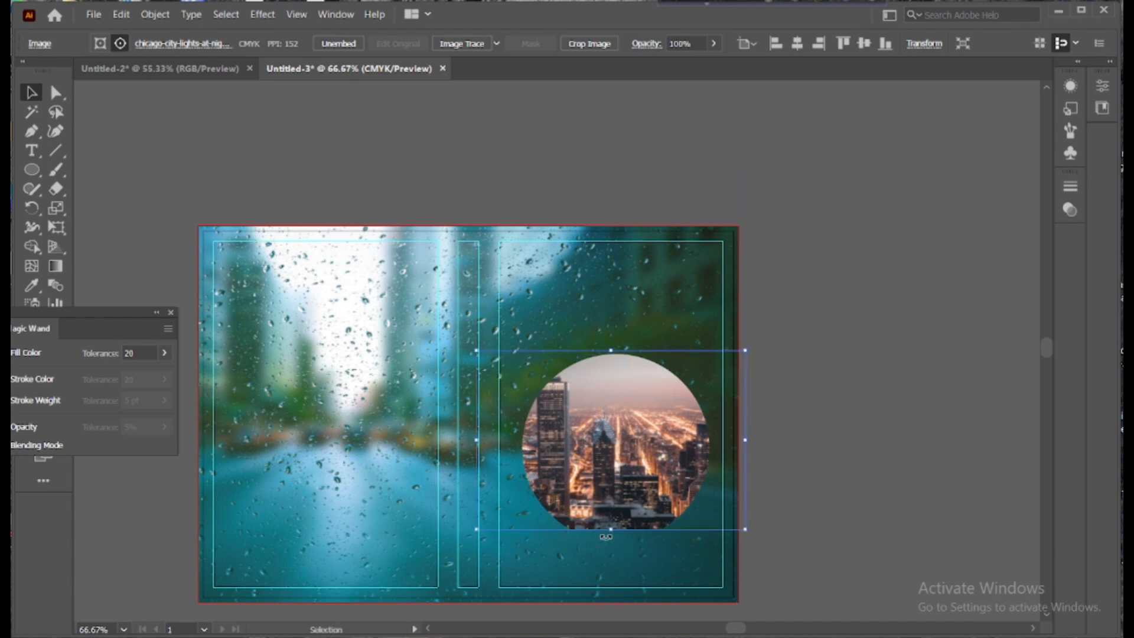
left_click_drag(611, 539, 612, 542)
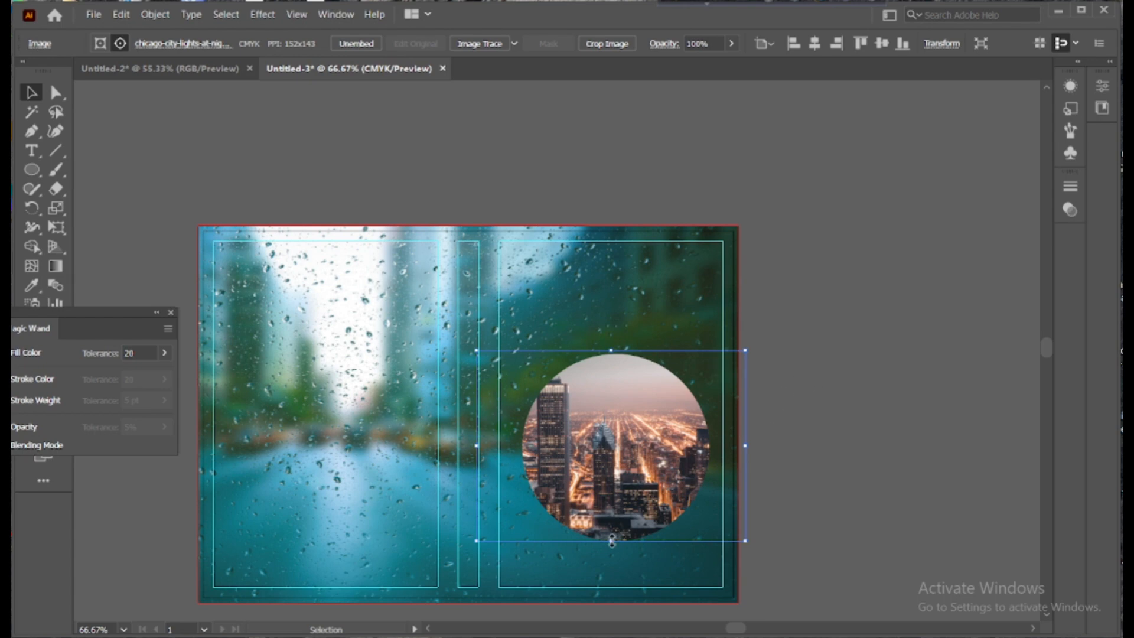
left_click_drag(611, 541, 611, 543)
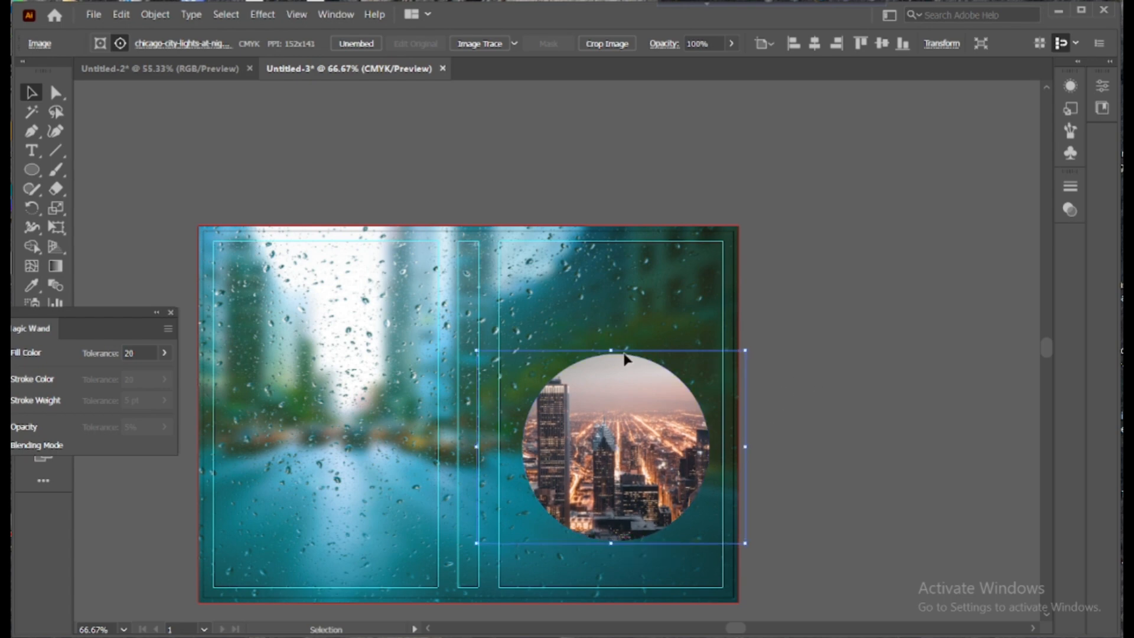
left_click(132, 170)
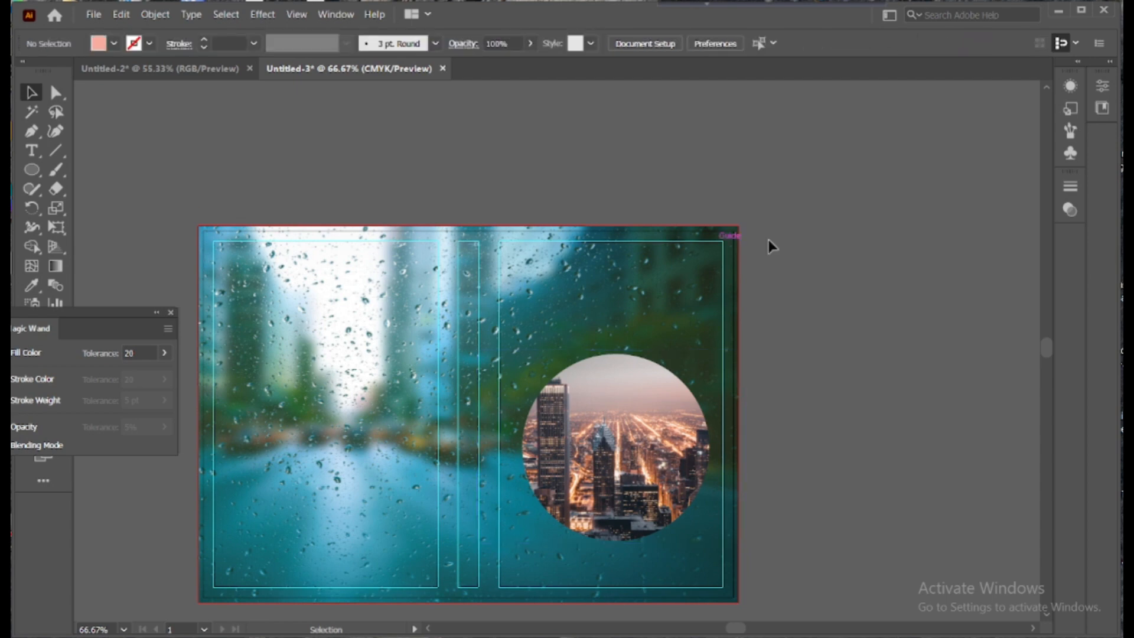
scroll(839, 182, "down", 1)
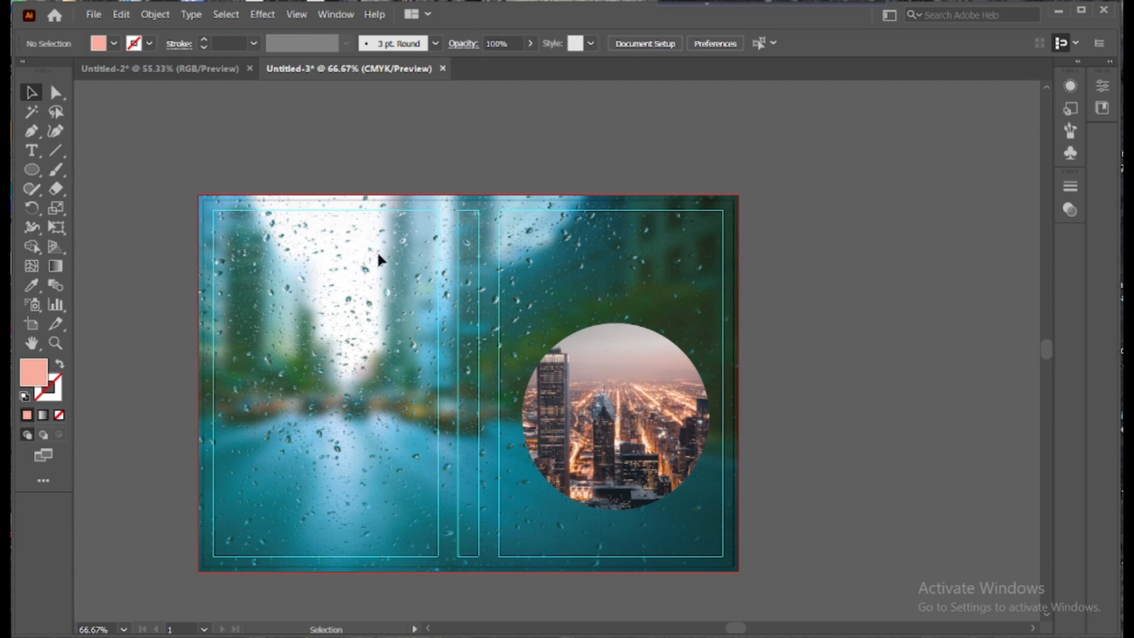
Draw a salmon circle over the round city photo and set its opacity to 19%
left_click(646, 330)
left_click(659, 257)
left_click(32, 169)
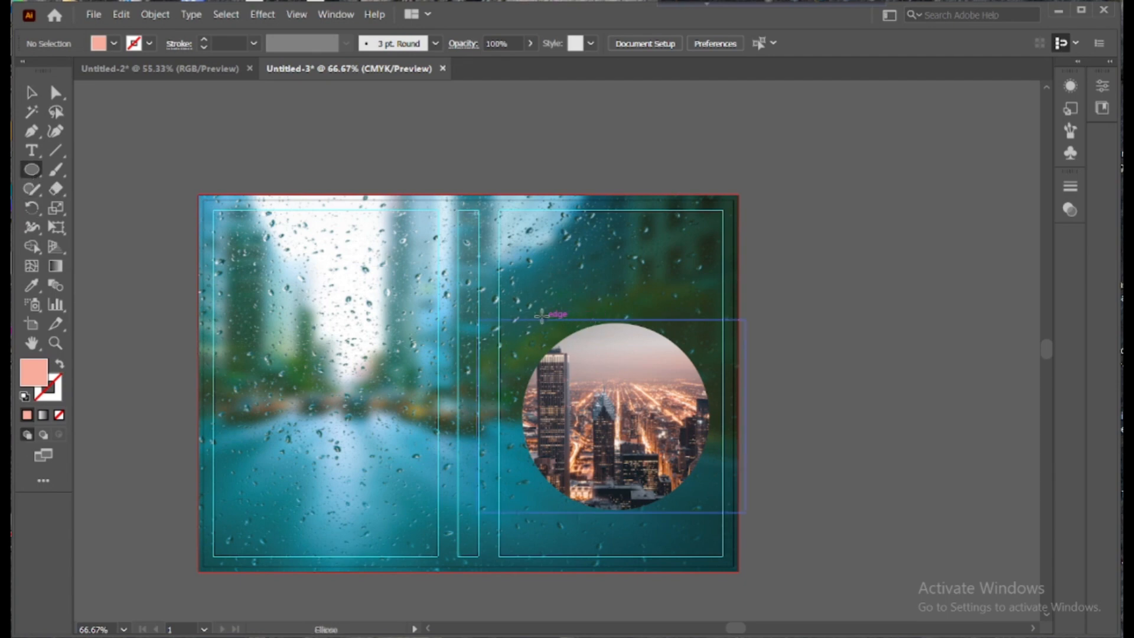
left_click_drag(532, 310, 723, 510)
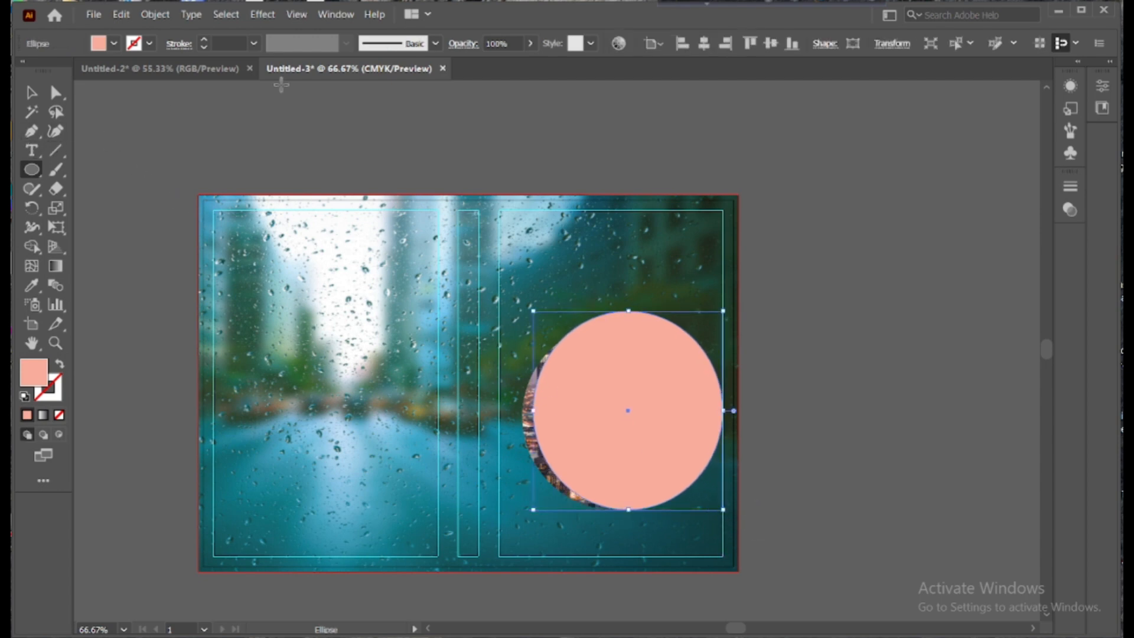
left_click(531, 46)
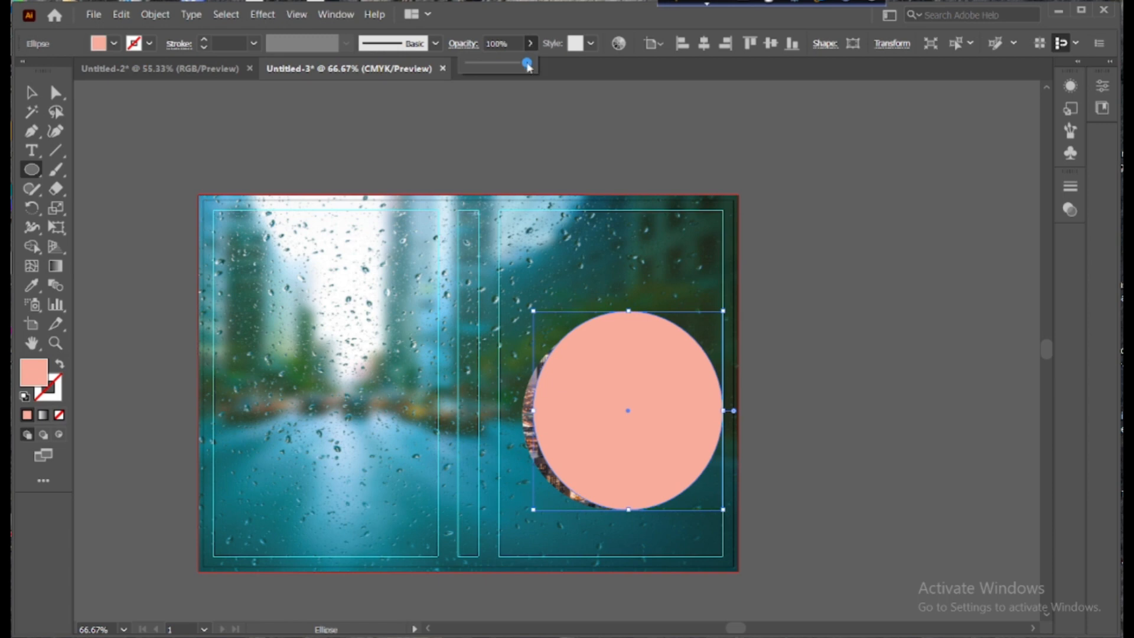
left_click_drag(530, 62, 481, 71)
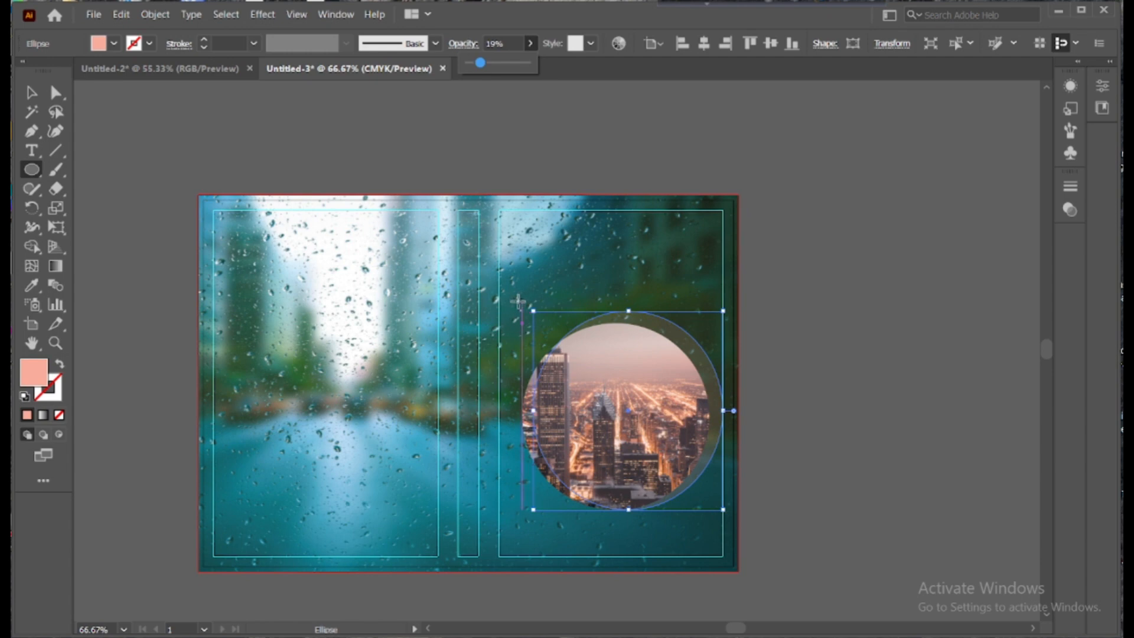
Draw a second salmon circle over the photo at 38% opacity
mouse_move(507, 336)
left_mouse_down()
mouse_move(657, 480)
mouse_move(714, 514)
left_mouse_up()
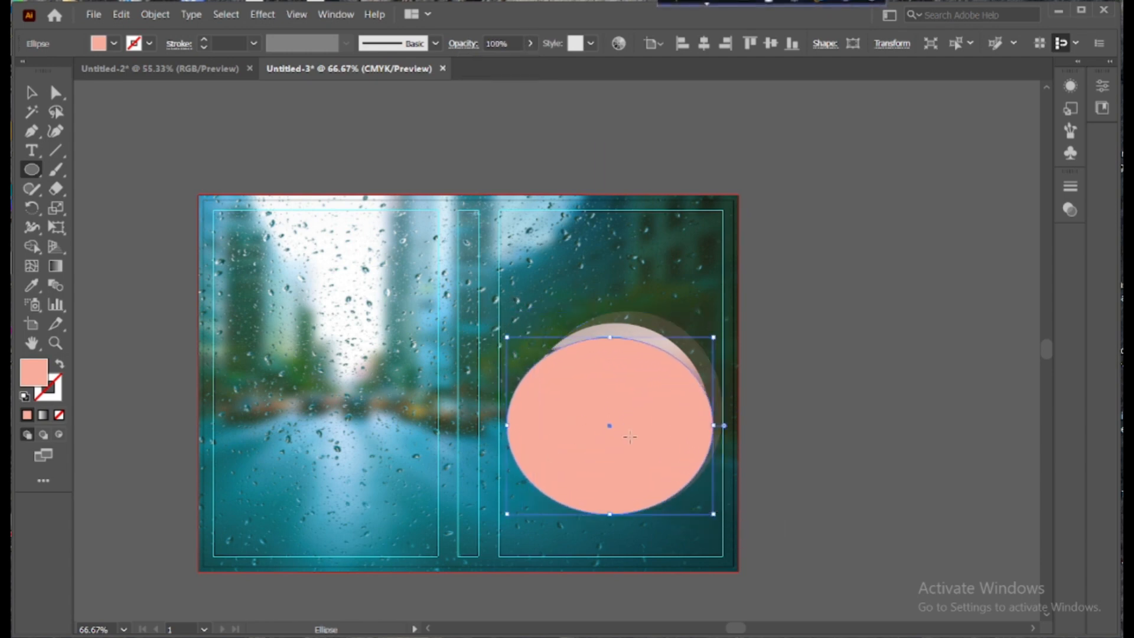
left_click_drag(610, 335, 611, 300)
left_click(530, 43)
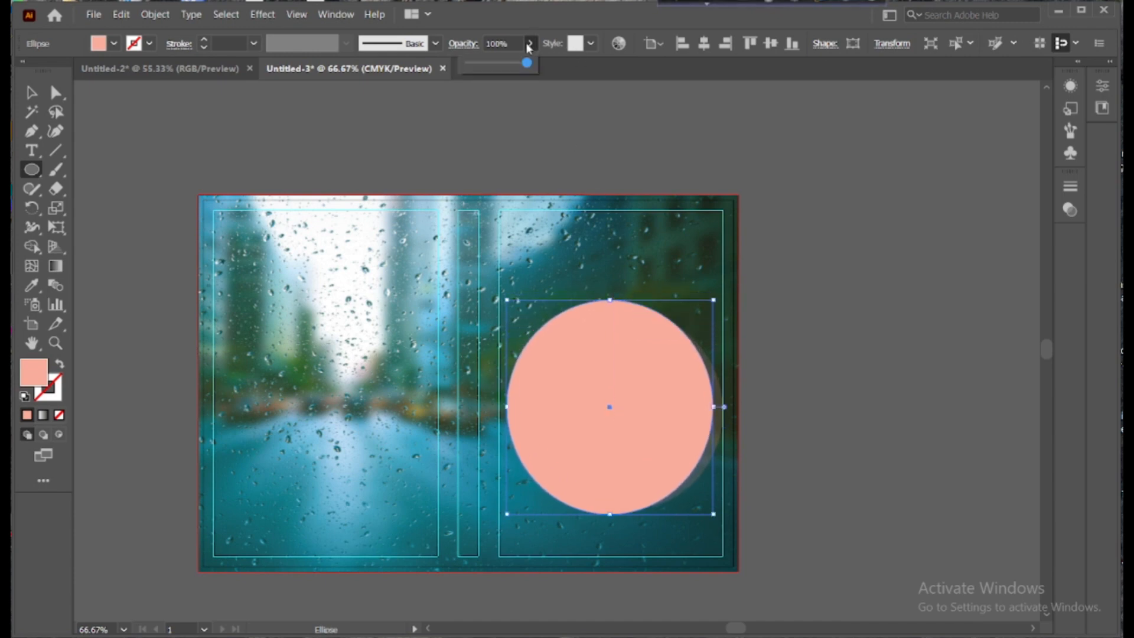
left_click_drag(495, 80, 492, 81)
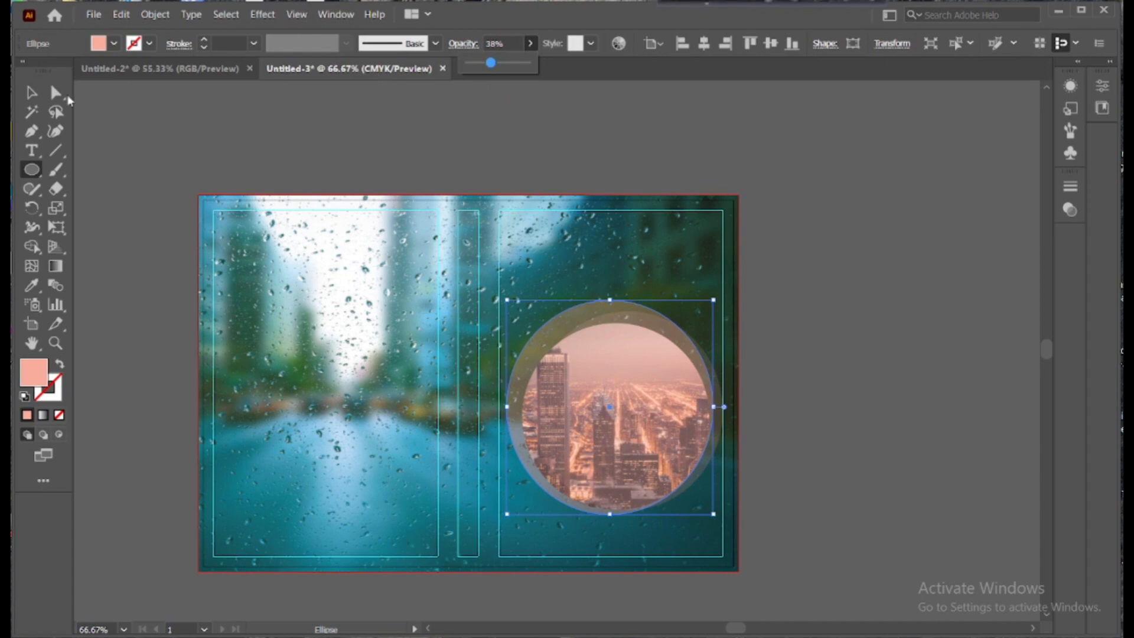
left_click(32, 93)
left_click(141, 116)
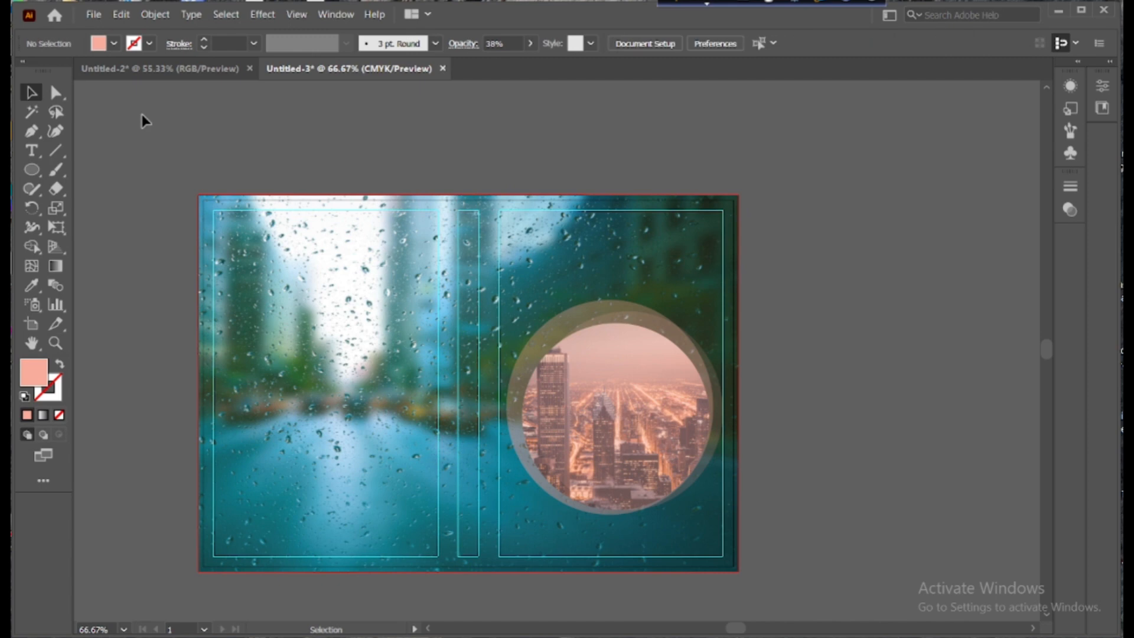
left_click(615, 325)
right_click(616, 324)
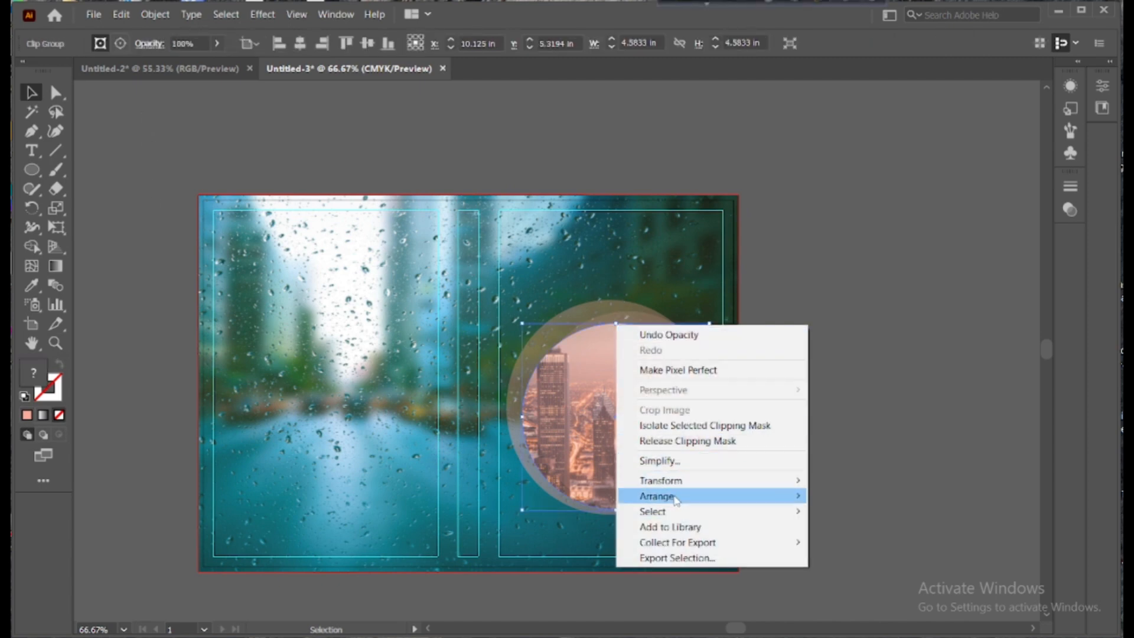
Bring the round city picture to the front and nudge the translucent ring slightly up
left_click(833, 494)
left_click(791, 326)
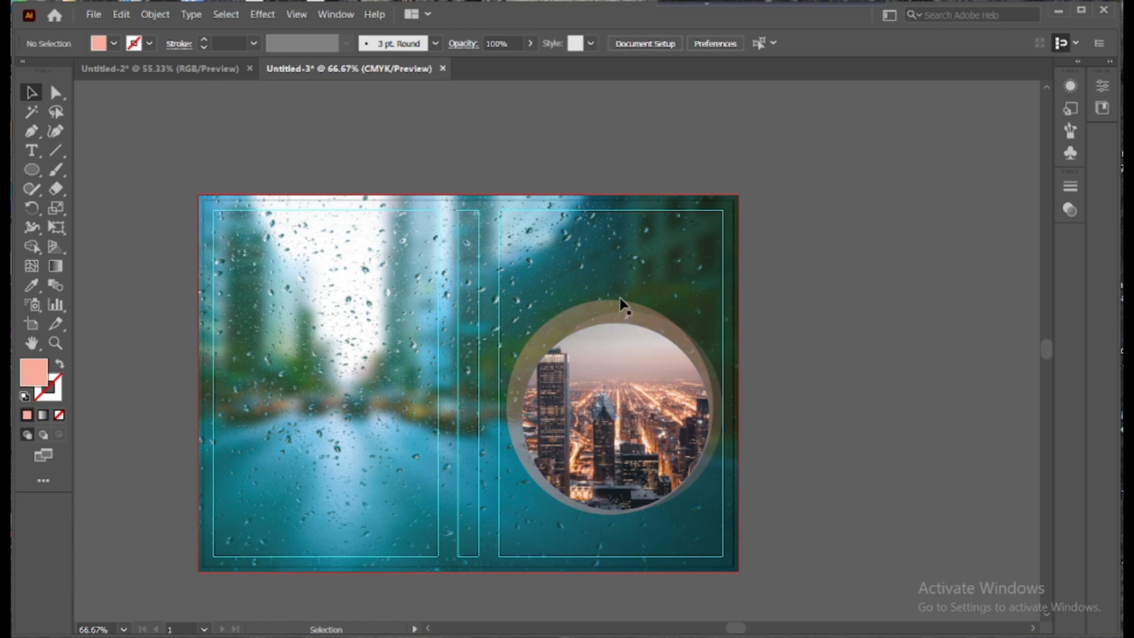
left_click_drag(616, 301, 615, 292)
left_click(792, 260)
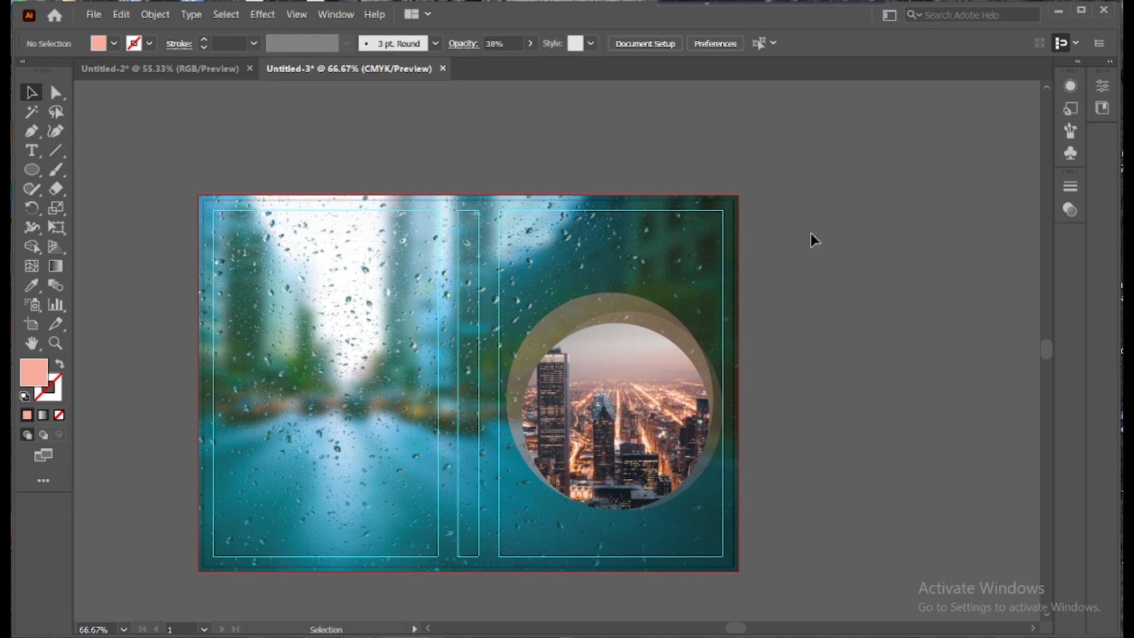
scroll(768, 242, "up", 3)
scroll(761, 235, "down", 4)
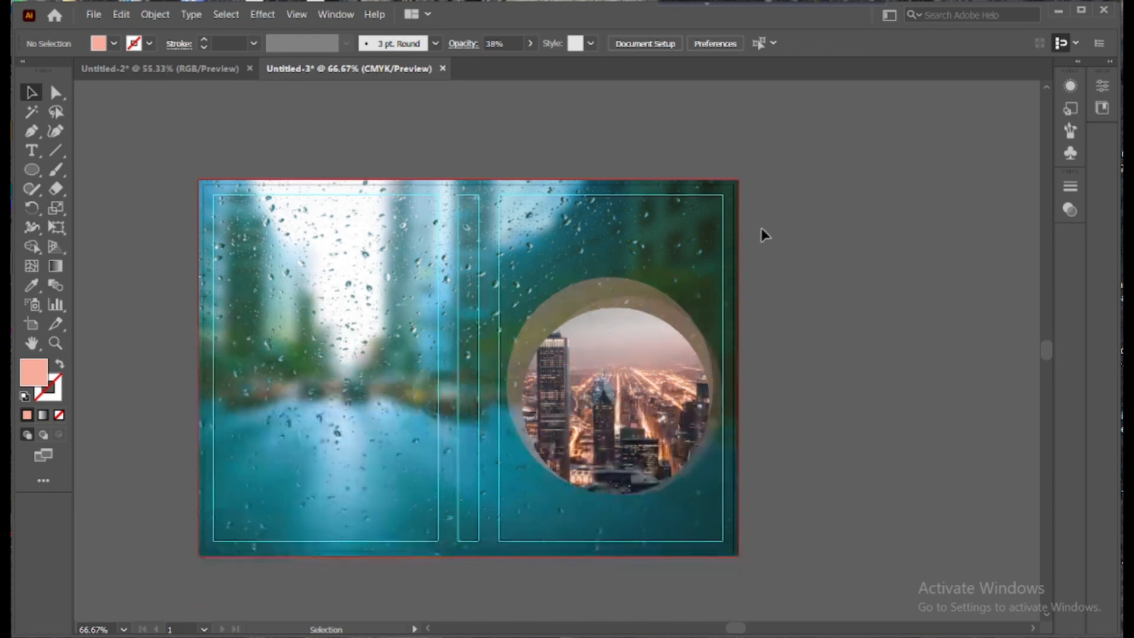
Fill the 19%-opacity ring with lavender A59CF7
left_click(650, 297)
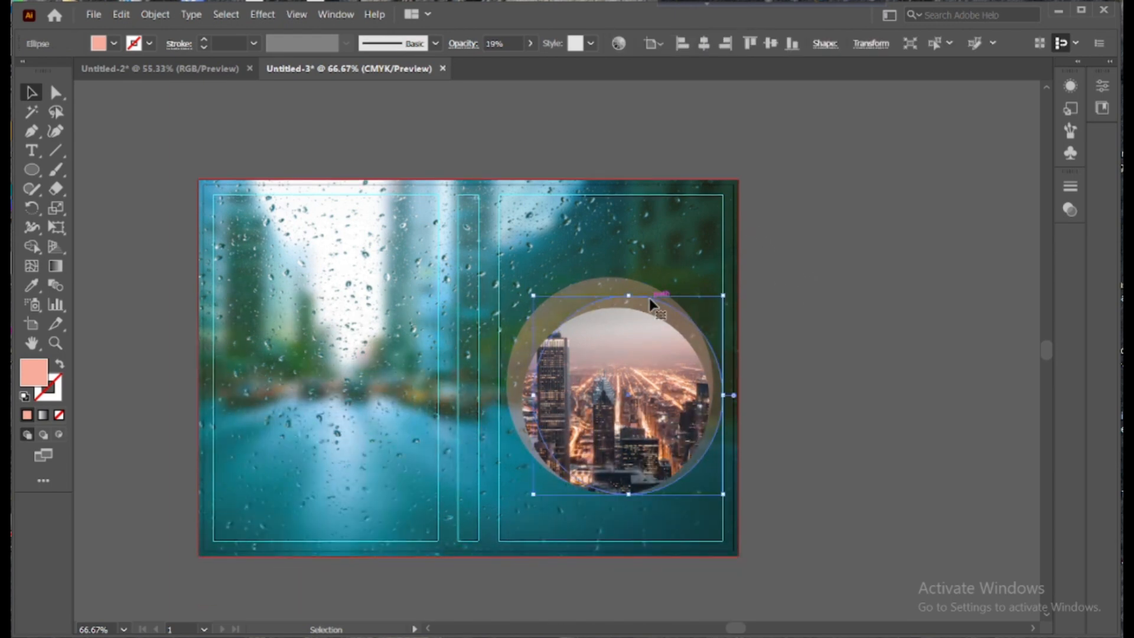
double_click(34, 374)
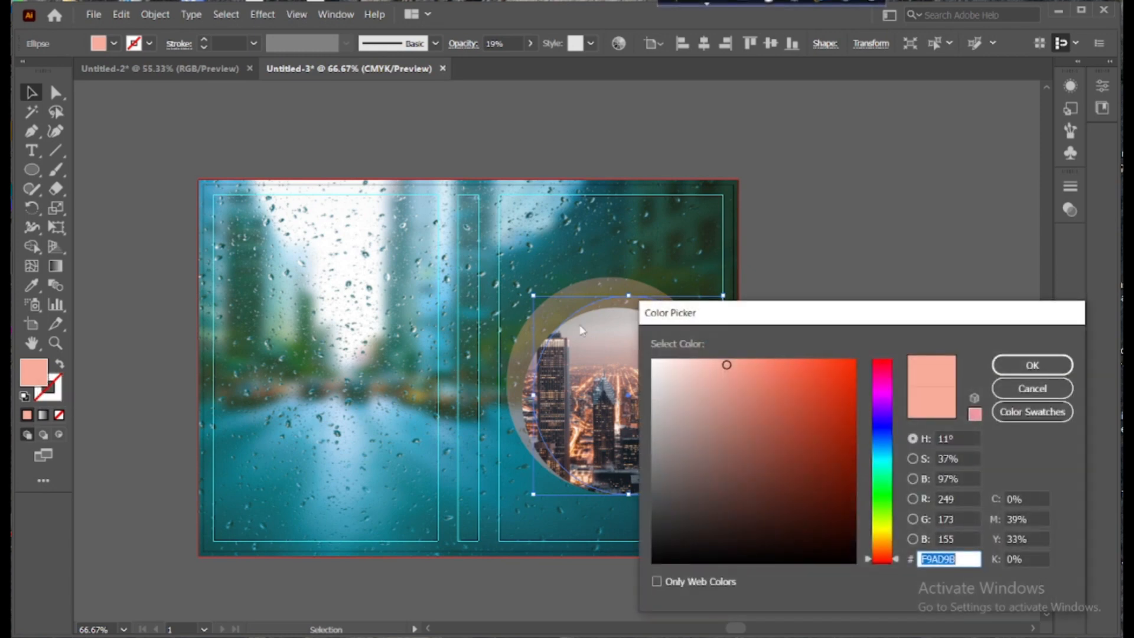
left_click_drag(885, 441, 883, 423)
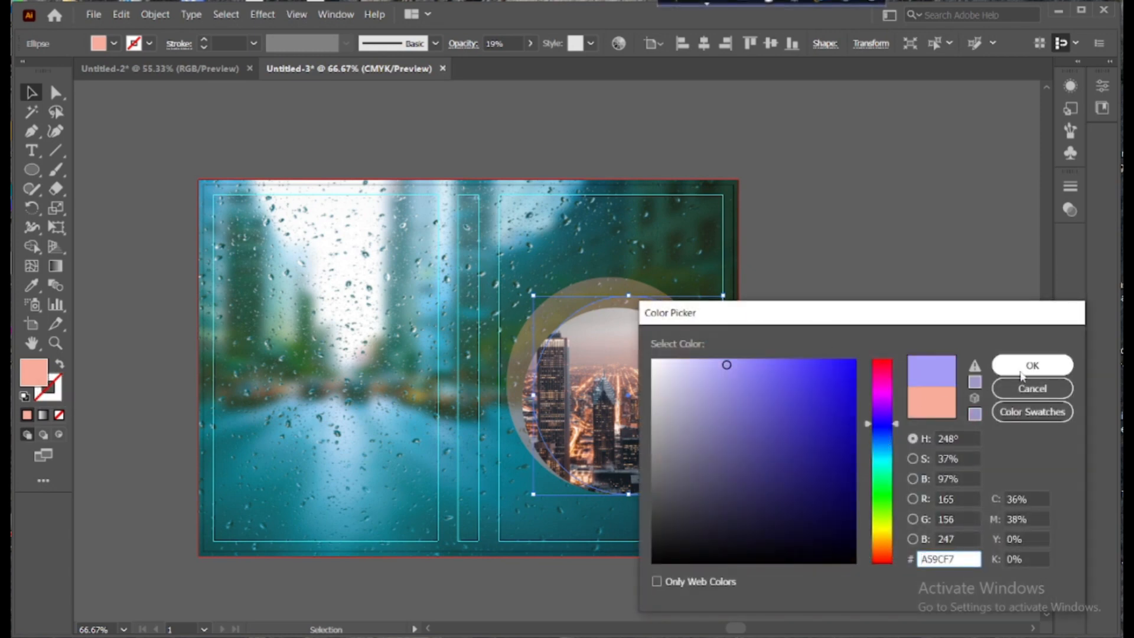
left_click(1032, 365)
left_click(813, 358)
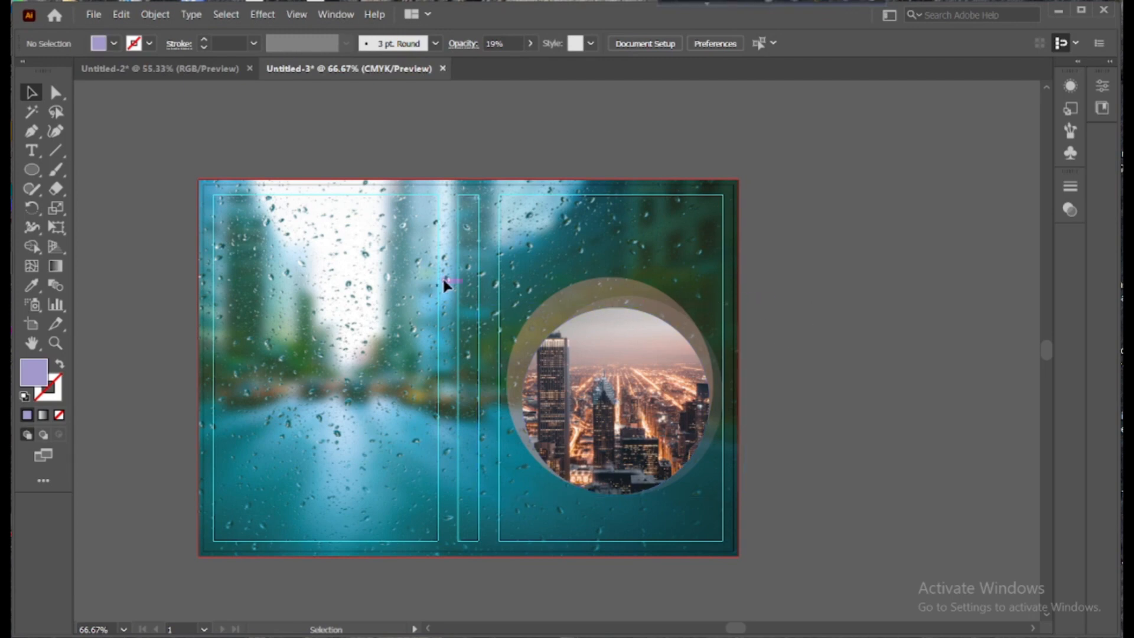
scroll(467, 272, "up", 3)
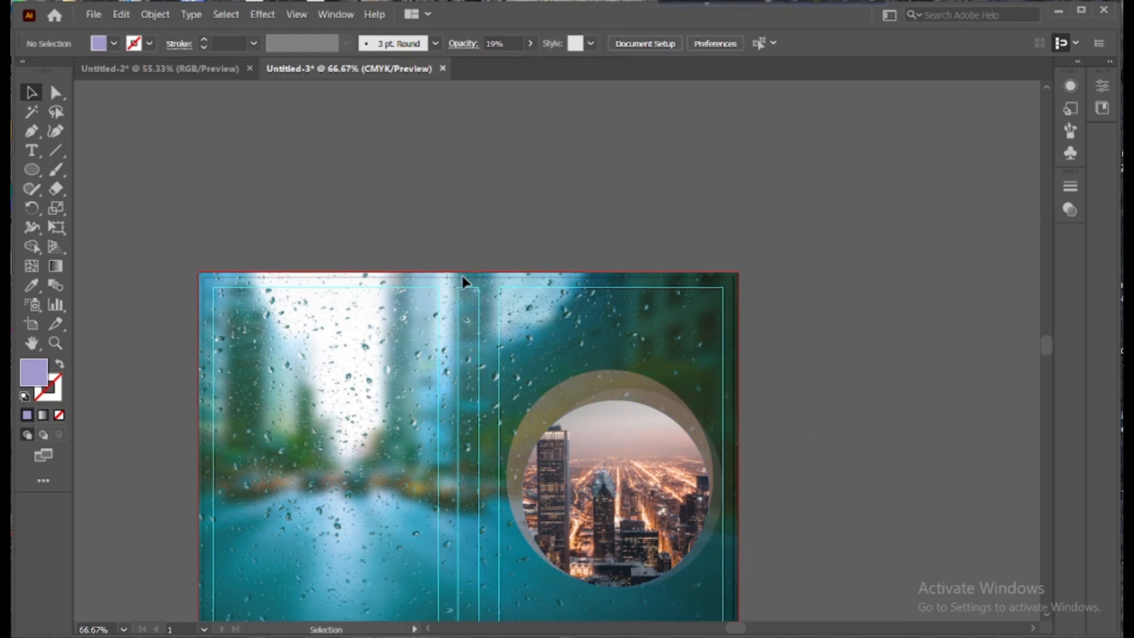
scroll(377, 298, "down", 6)
scroll(377, 293, "up", 2)
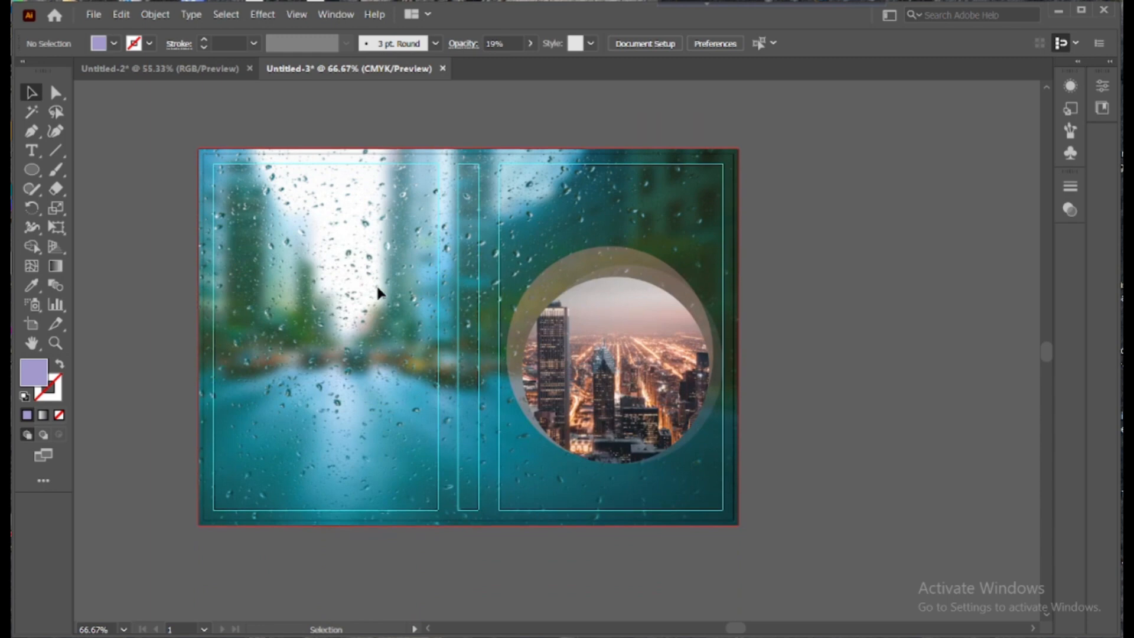
Bring the 'স্বপ্নের শহর' title and author group from Untitled-2, scaled down, onto the front cover top
left_click(195, 71)
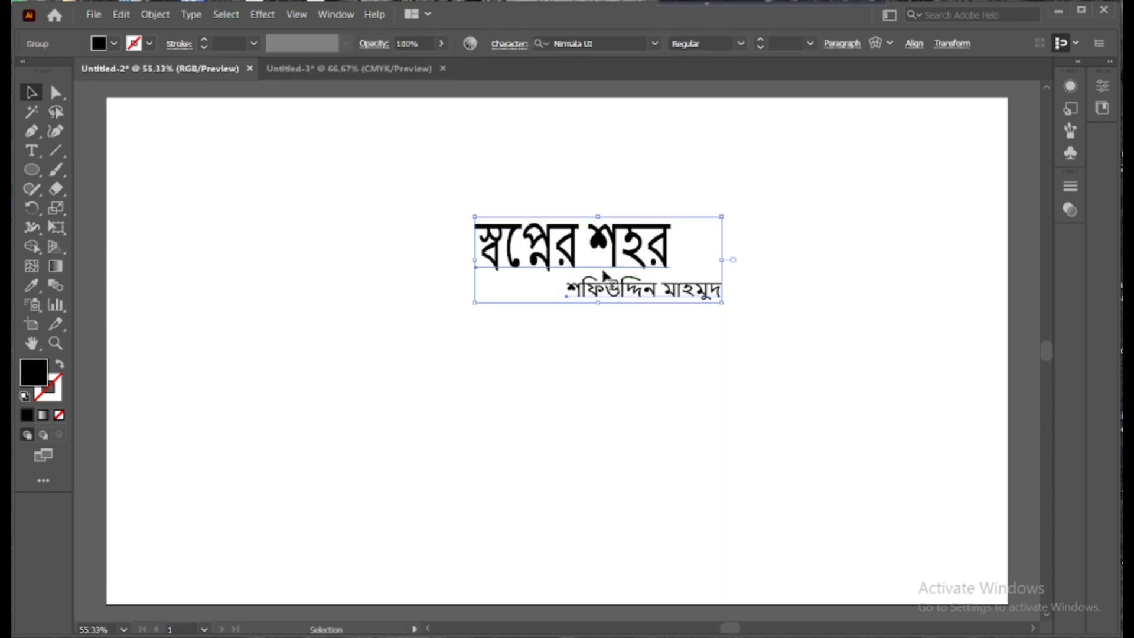
left_click_drag(604, 267, 565, 198)
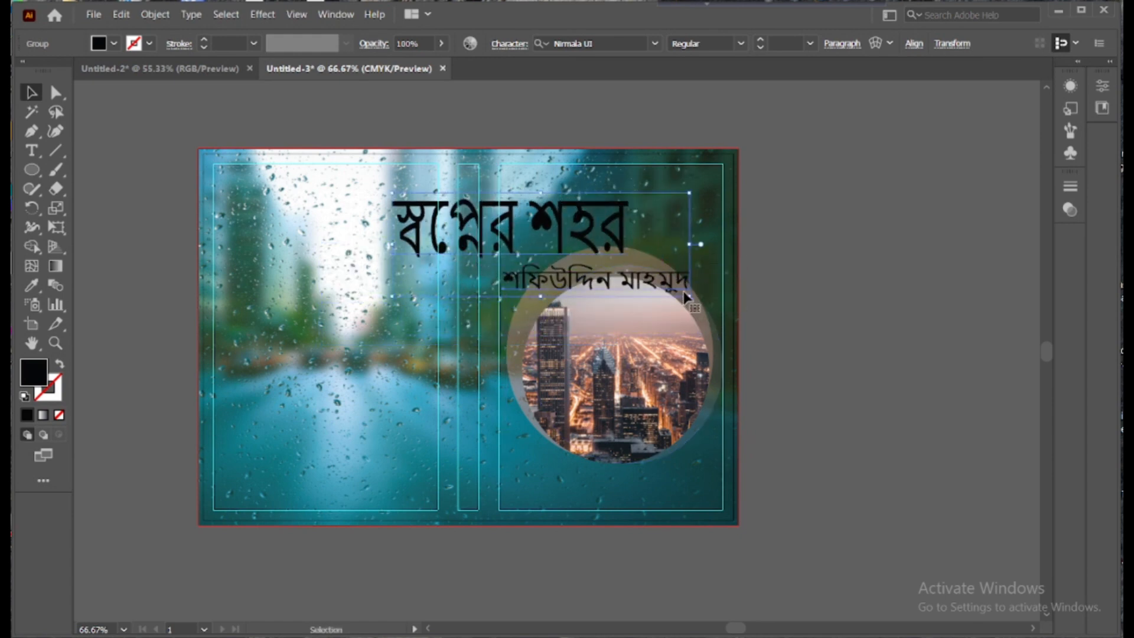
left_click_drag(689, 295, 672, 273)
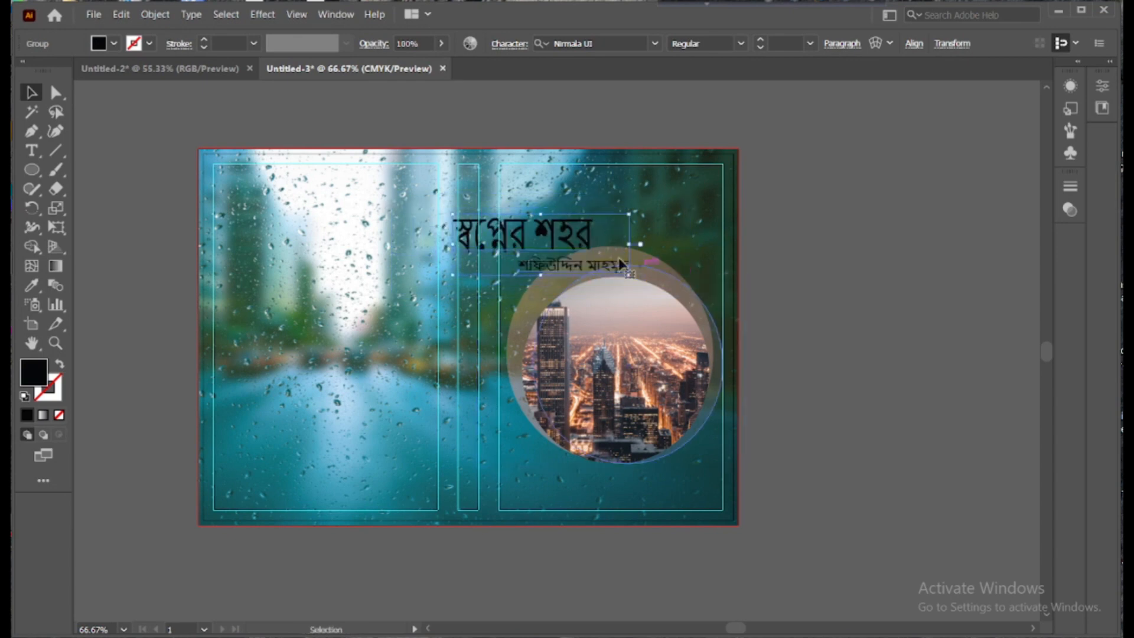
left_click_drag(547, 230, 629, 190)
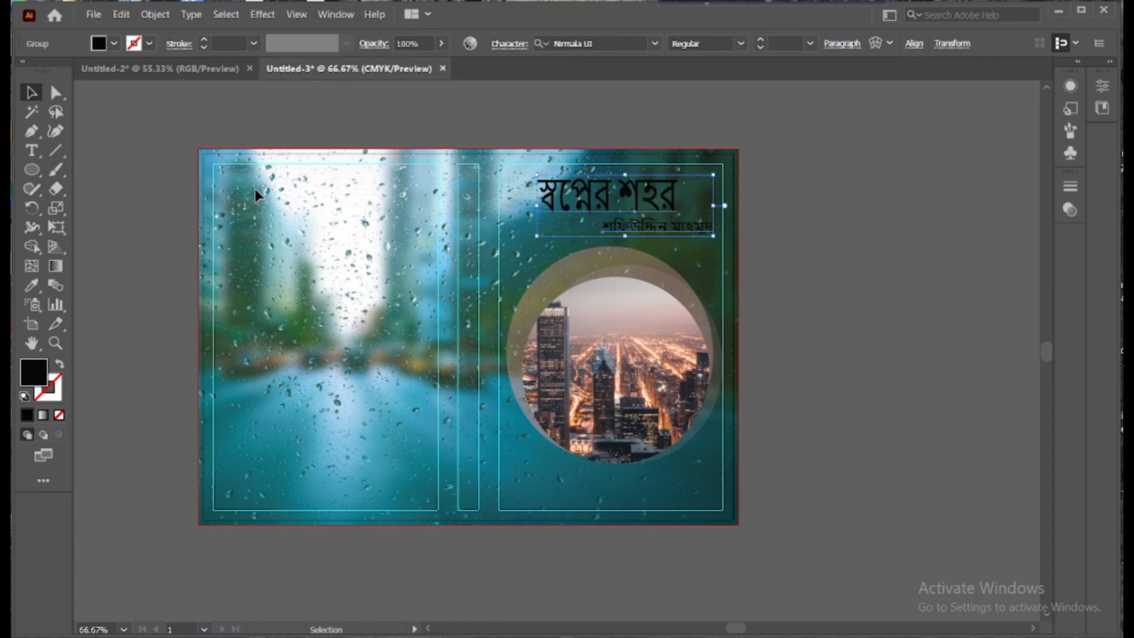
Fill the title and author text with white (FFFFFF)
double_click(28, 381)
left_click_drag(665, 364, 652, 359)
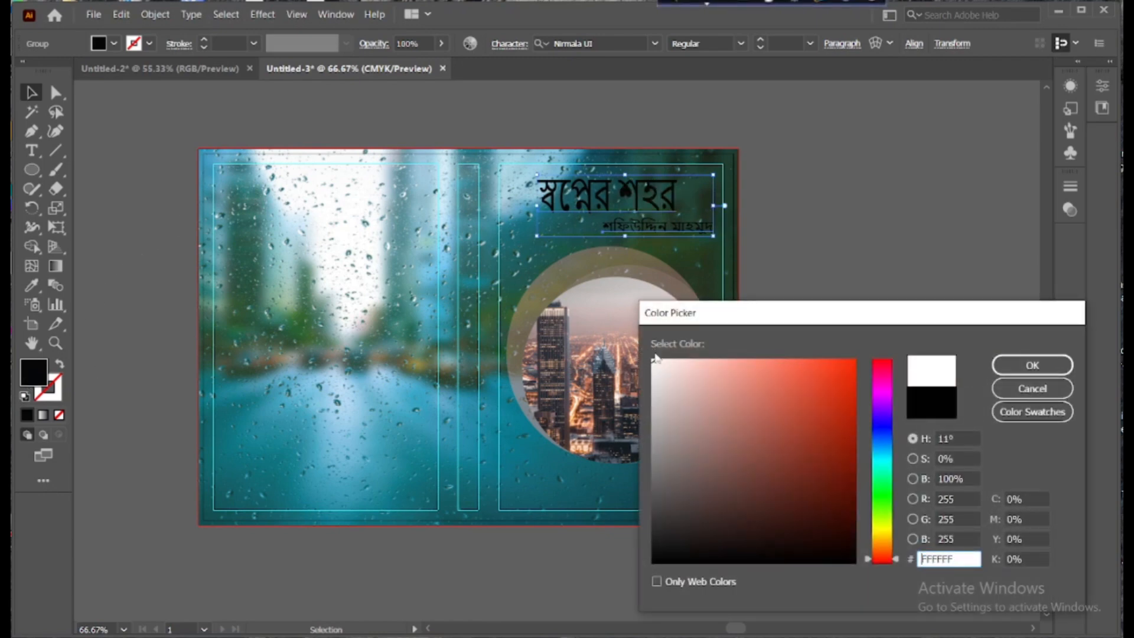
left_click(1009, 364)
left_click(803, 258)
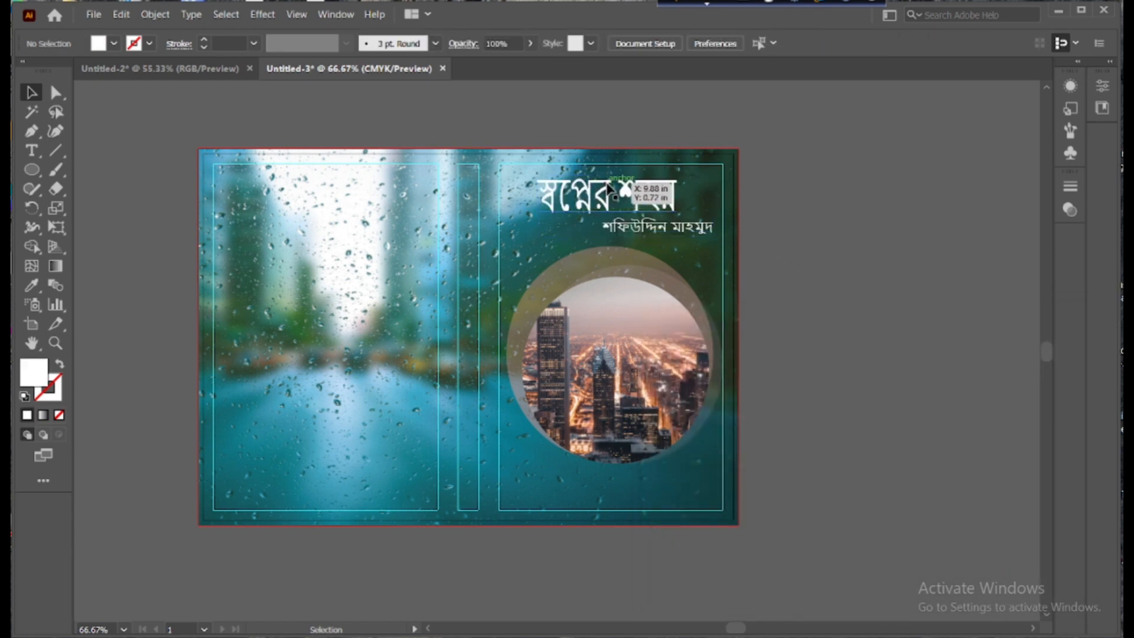
Move the title and author group slightly lower and reselect it
left_click_drag(607, 191, 608, 203)
left_click(785, 207)
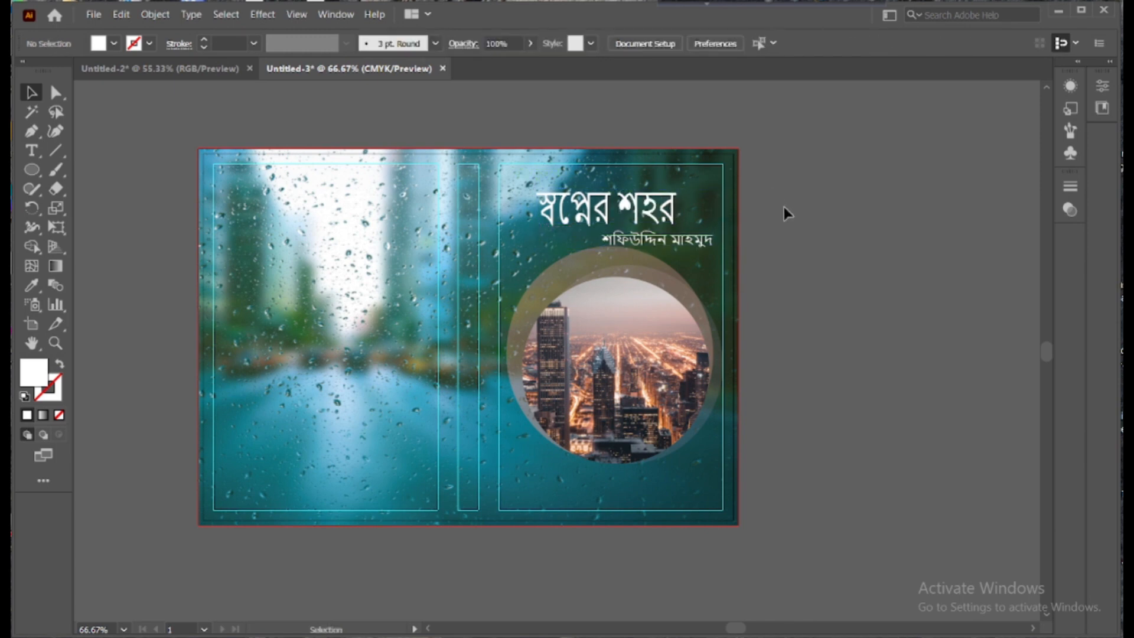
left_click(636, 239)
right_click(631, 222)
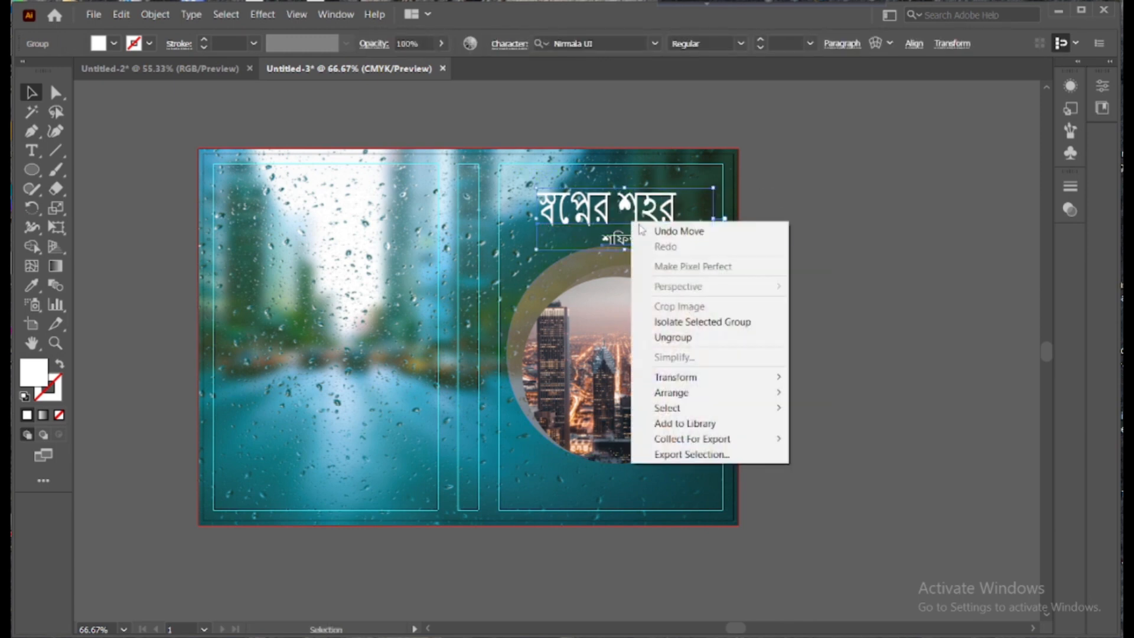
left_click(813, 197)
left_click(644, 193)
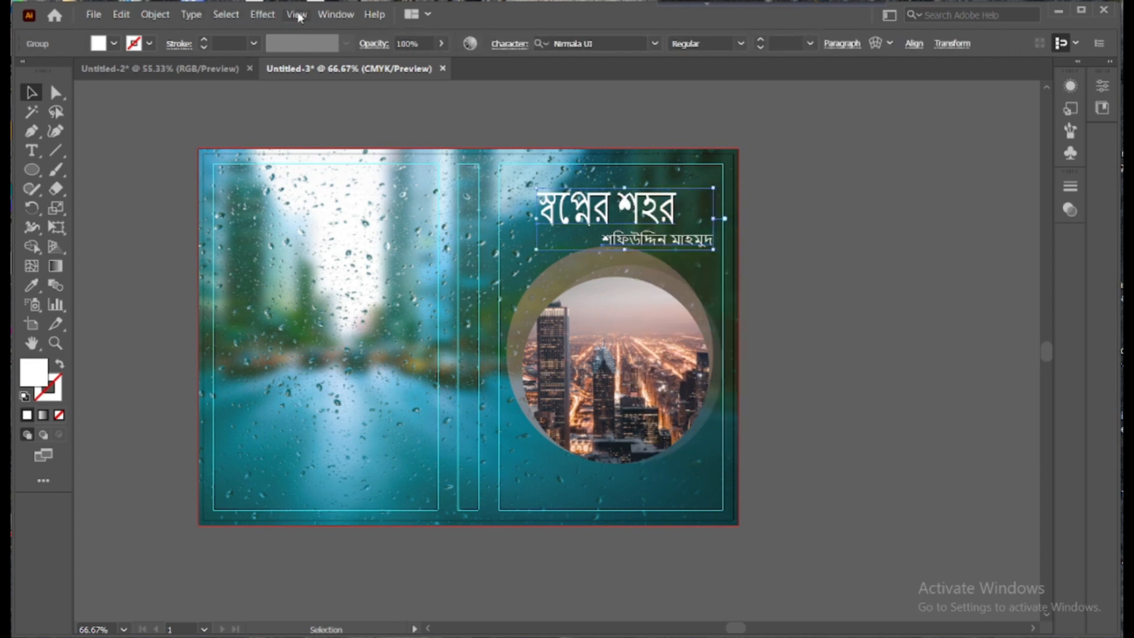
left_click(329, 16)
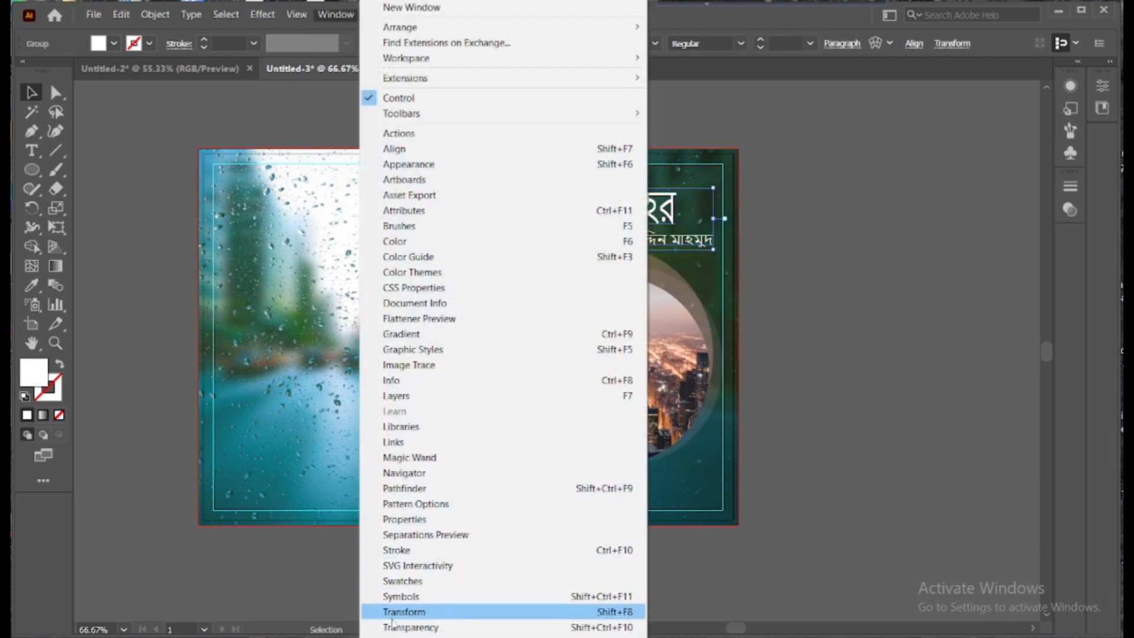
Raise the text font size from 13 pt to 43 pt in the Character panel
mouse_move(414, 635)
left_click(688, 550)
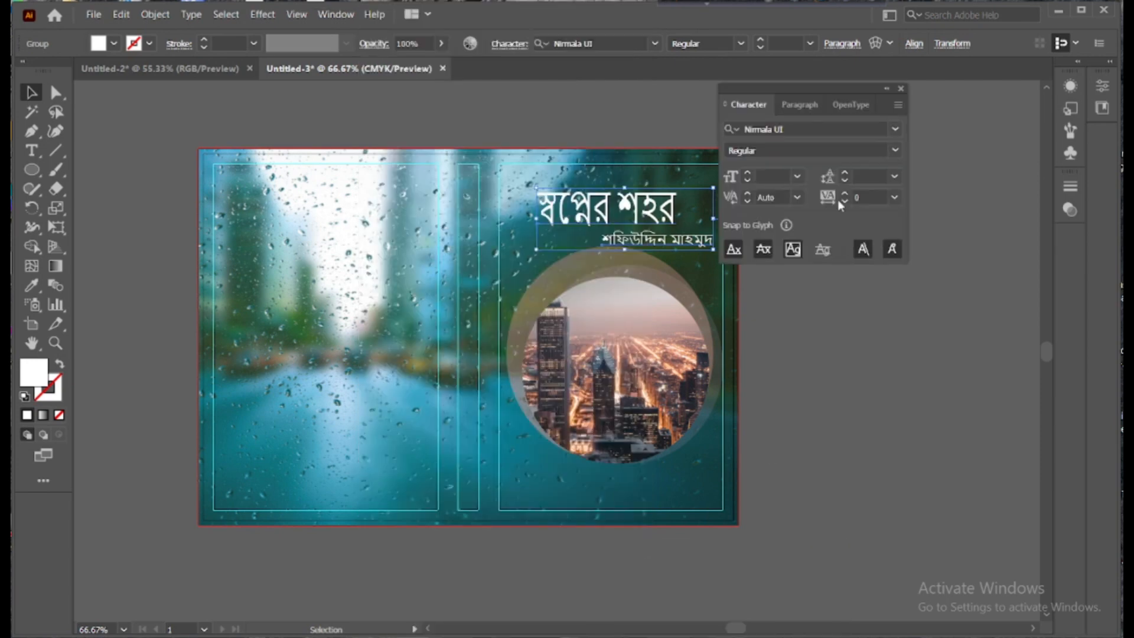
left_click(749, 178)
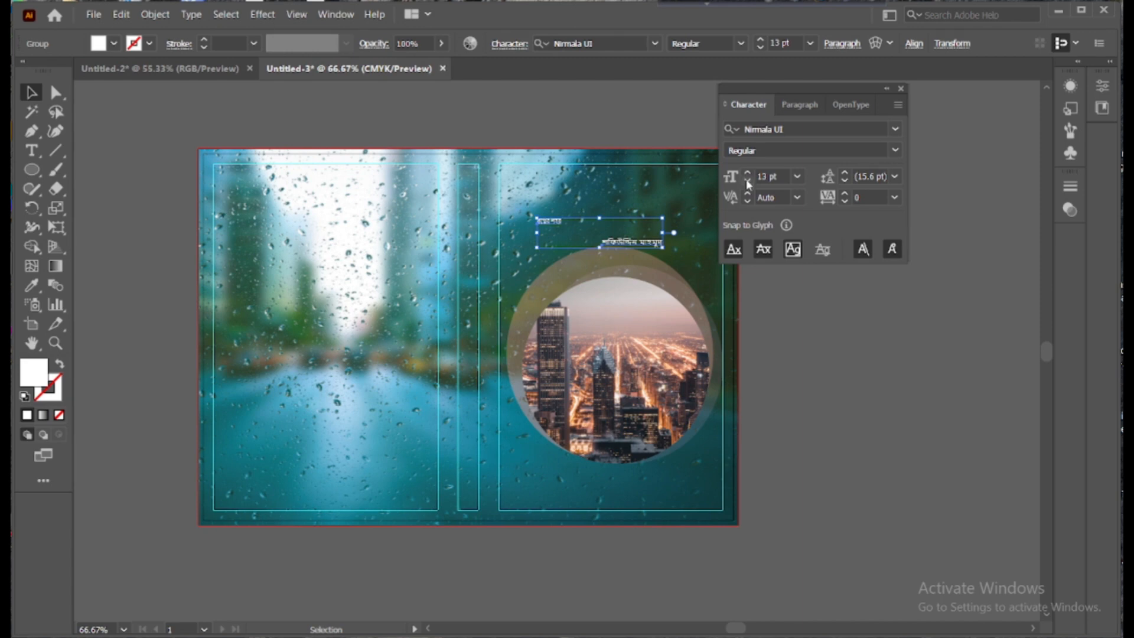
left_click(748, 175)
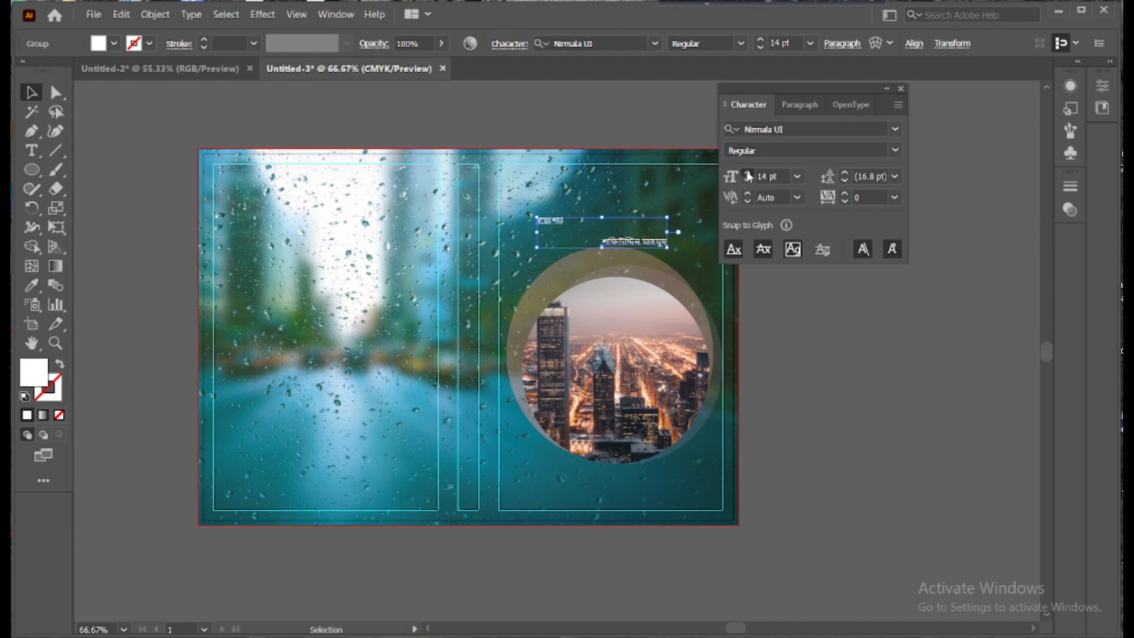
left_click_drag(748, 176, 749, 176)
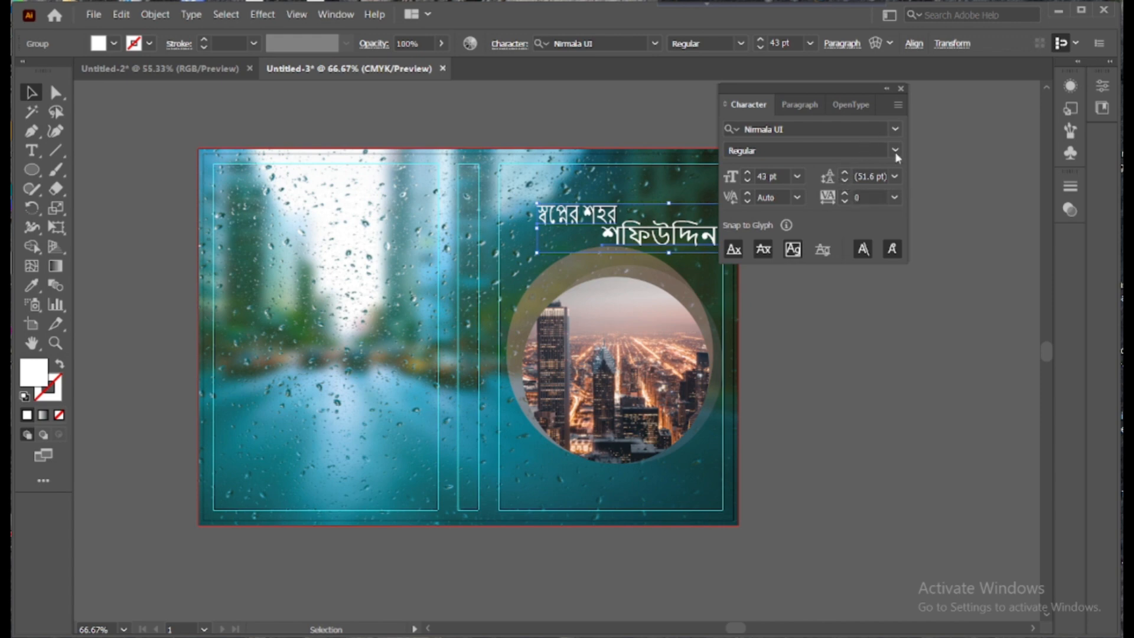
left_click(902, 89)
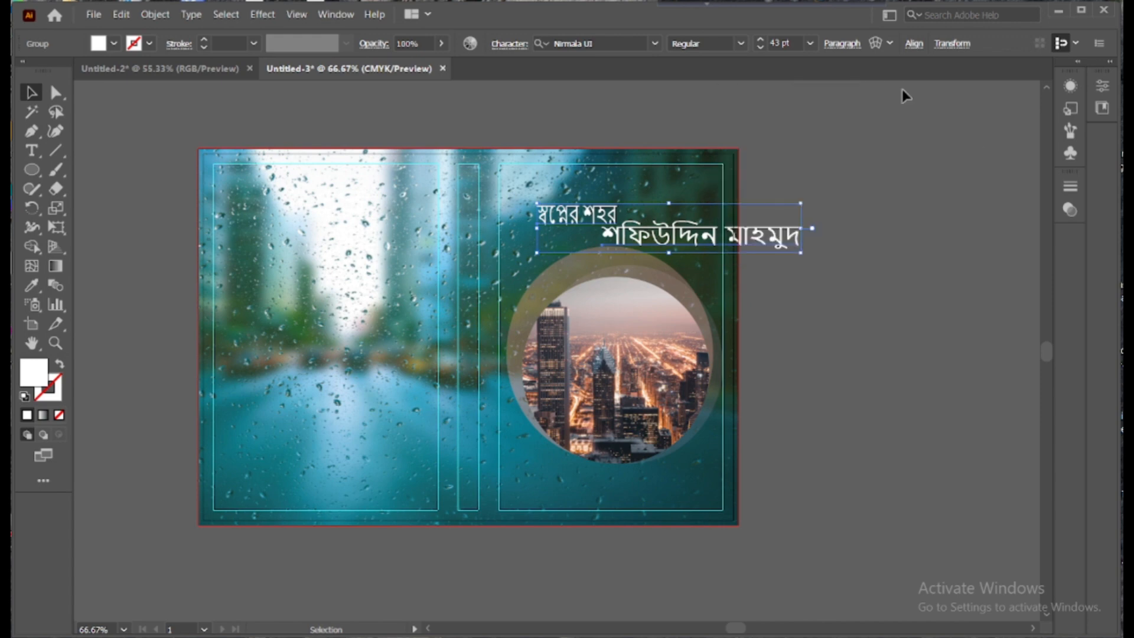
Undo the size, colour and position changes, restoring the black title and author text
key("a")
key("ctrl+shift+comma")
key("ctrl+shift+comma")
key("ctrl+shift+comma")
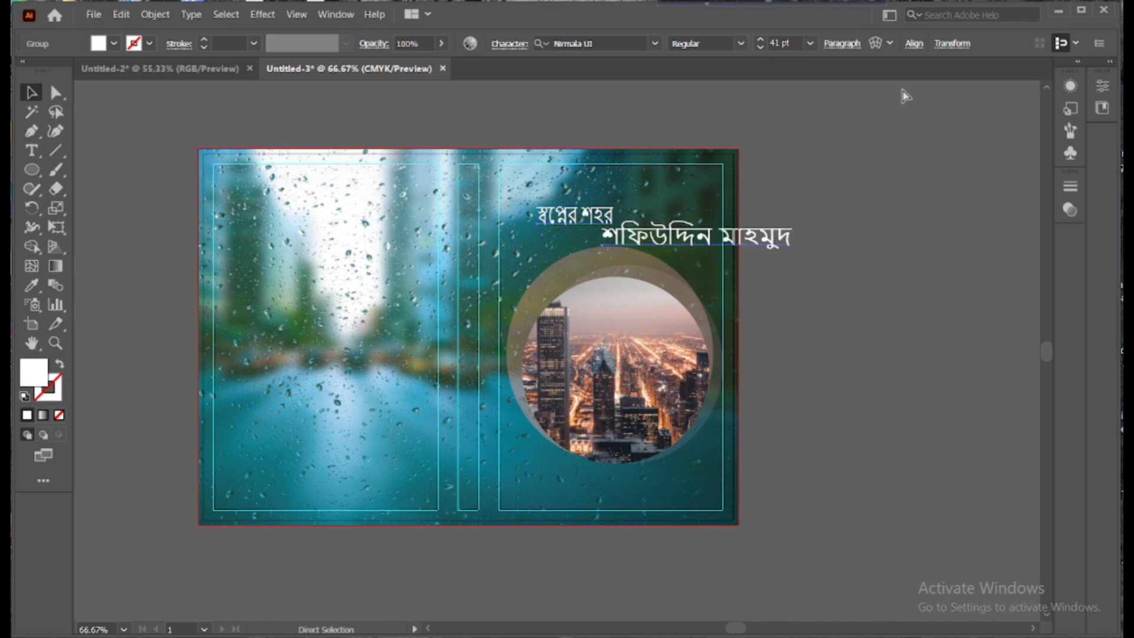
key("ctrl+shift+comma")
key("ctrl+shift+comma")
key("ctrl+shift+comma")
key("ctrl+shift+comma")
key("ctrl+shift+comma")
key("ctrl+shift+comma")
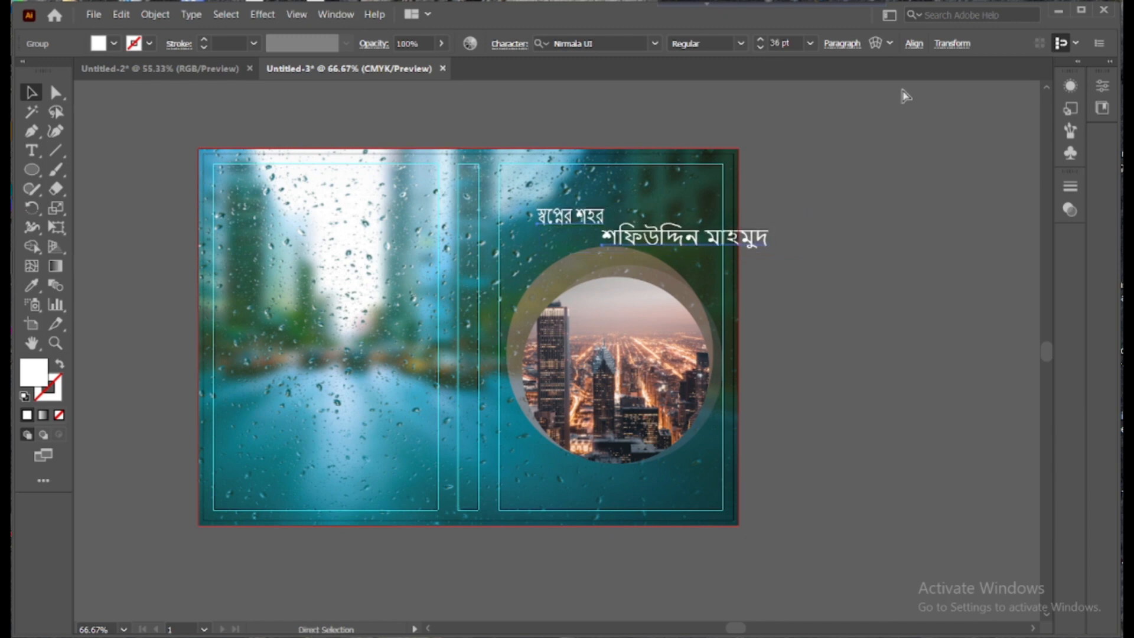
key("ctrl+shift+comma")
key("ctrl+shift+comma")
key("ctrl+shift+comma")
key("ctrl+shift+comma")
key("ctrl+shift+comma")
key("ctrl+shift+comma")
key("ctrl+shift+comma")
key("ctrl+shift+comma")
key("ctrl+shift+comma")
key("ctrl+shift+comma")
key("ctrl+shift+comma")
key("ctrl+shift+comma")
key("ctrl+shift+comma")
key("ctrl+shift+comma")
key("ctrl+shift+comma")
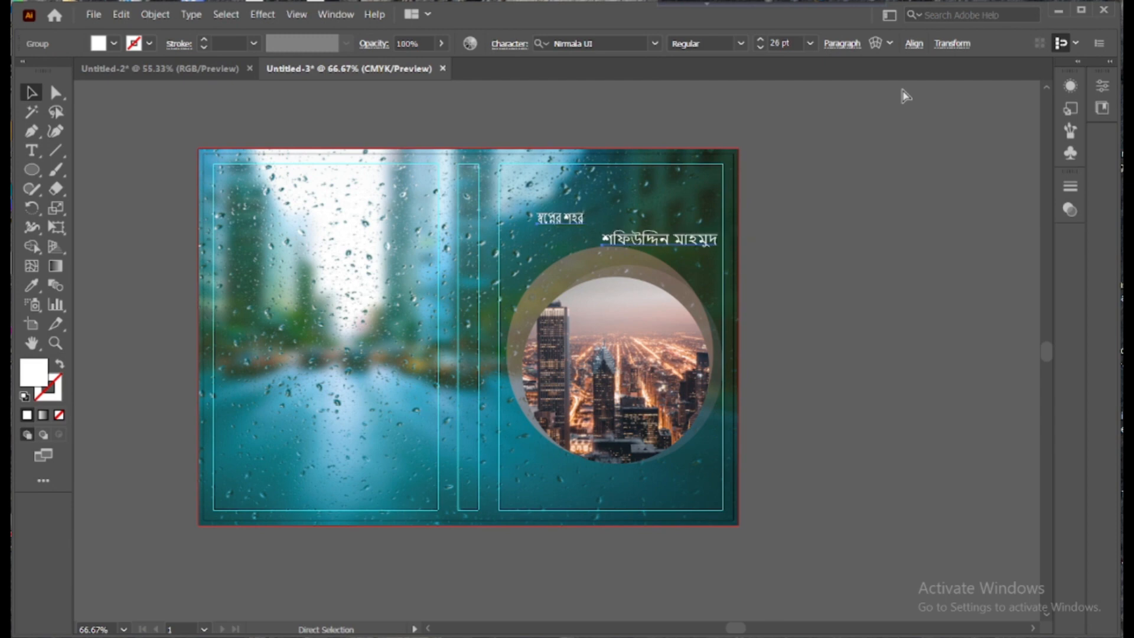
key("ctrl+z")
key("ctrl+z")
key("ctrl+z")
key("ctrl+z")
key("ctrl+z")
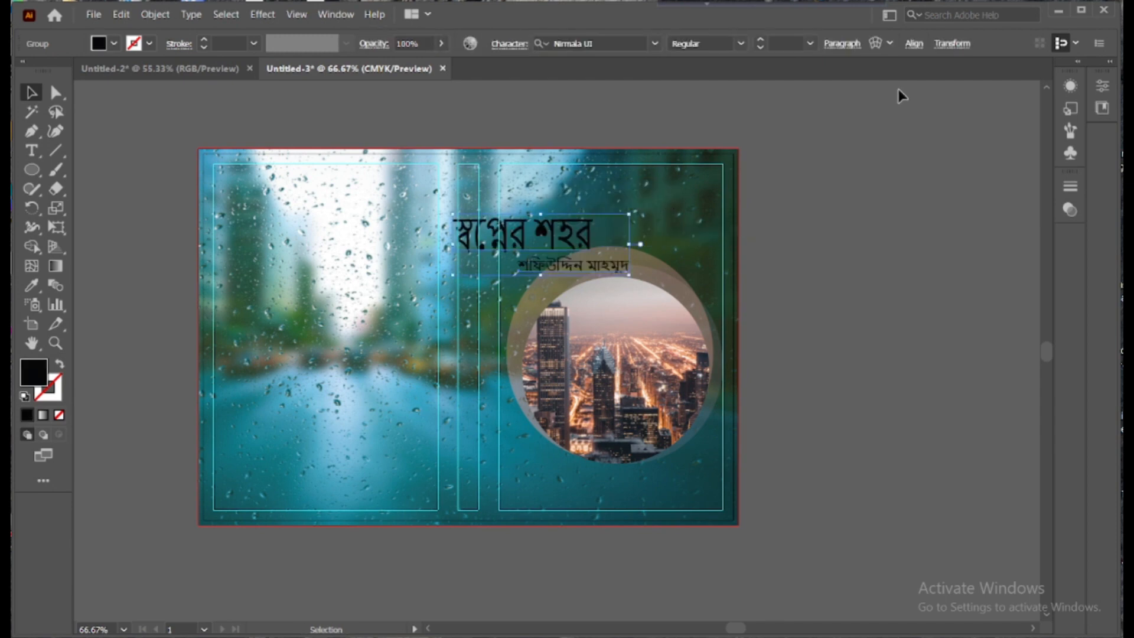
Move the title and author onto the front cover, ungroup them, and nudge the author name up
left_click_drag(576, 215, 660, 188)
right_click(662, 189)
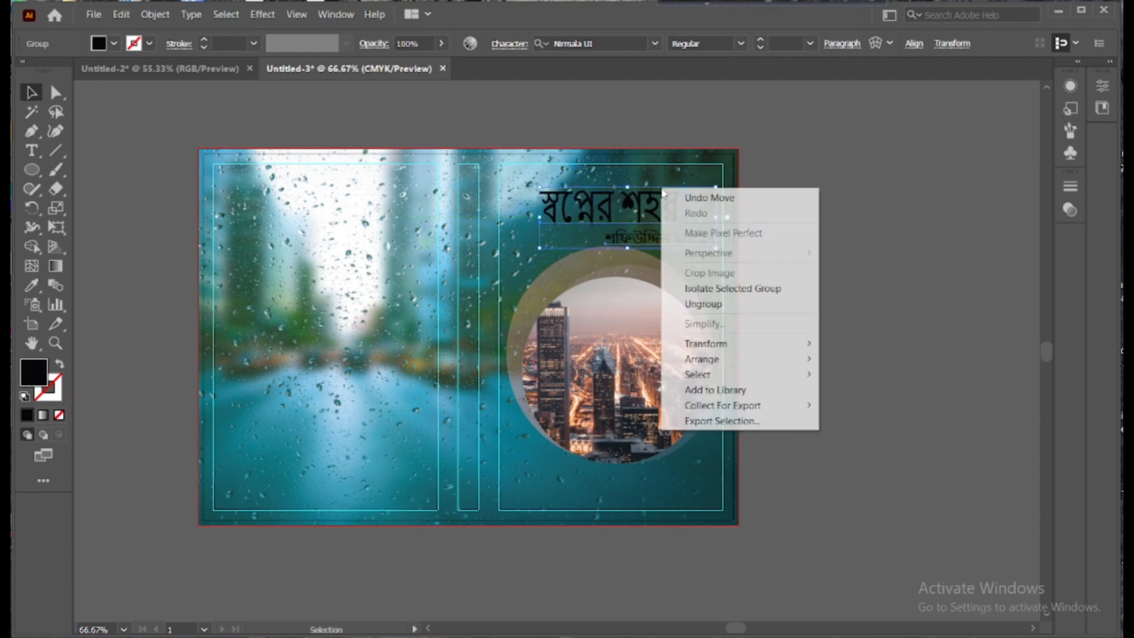
left_click(699, 304)
left_click(776, 243)
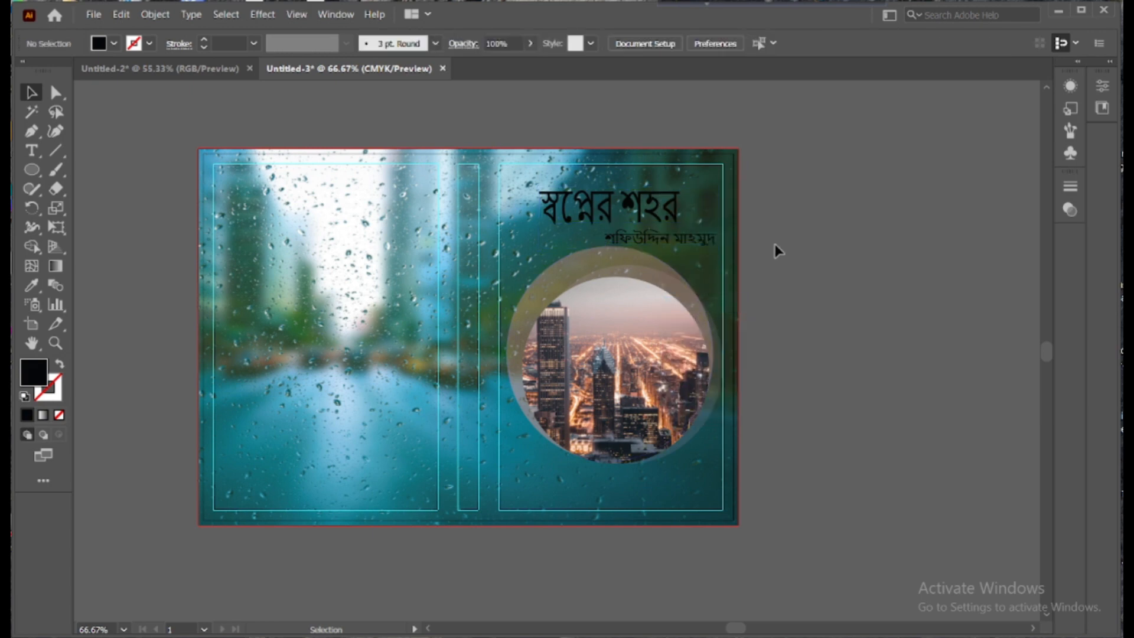
mouse_move(654, 238)
left_mouse_down()
mouse_move(642, 234)
mouse_move(659, 197)
mouse_move(664, 236)
left_mouse_up()
left_click(790, 200)
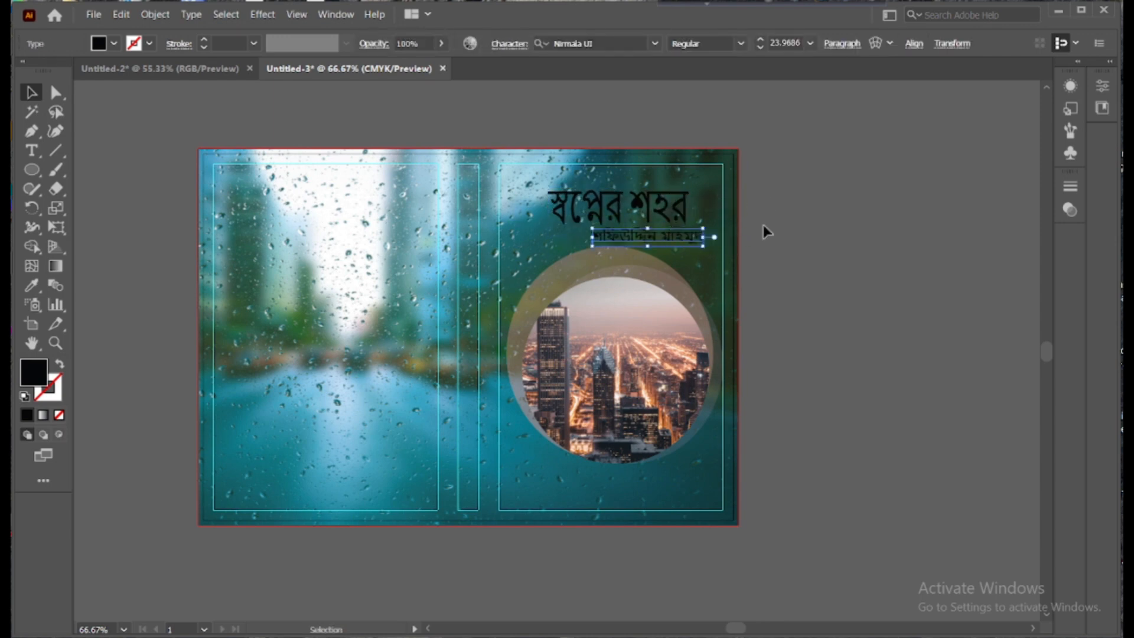
left_click(786, 221)
Give the Bengali title a very pale pink (FFEAE6) fill
left_click(652, 208)
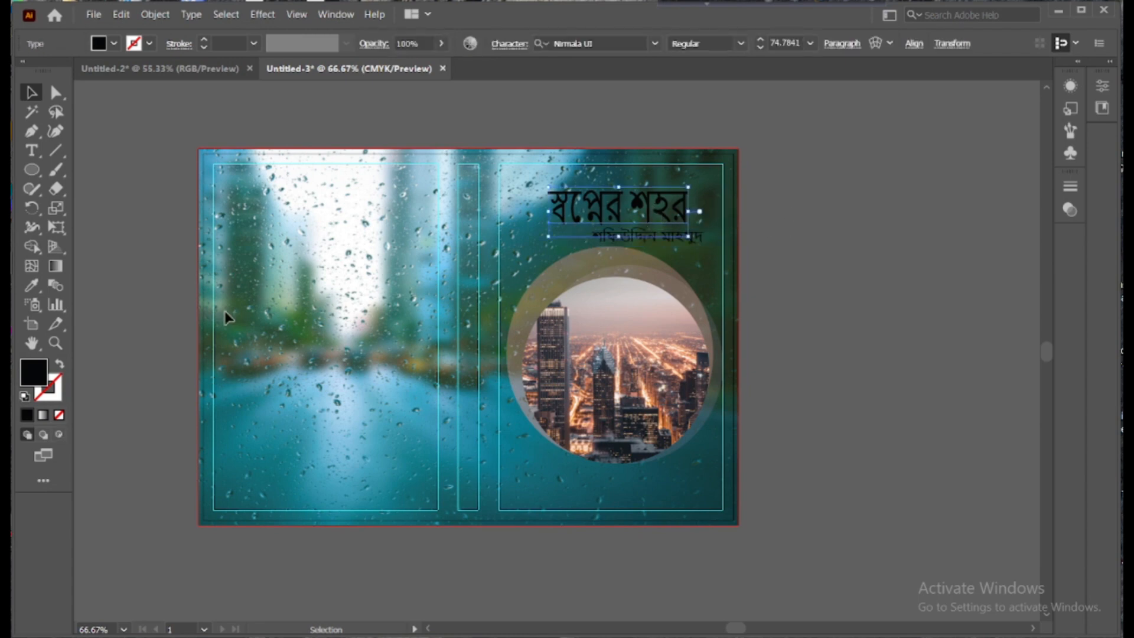
double_click(40, 371)
left_click(672, 353)
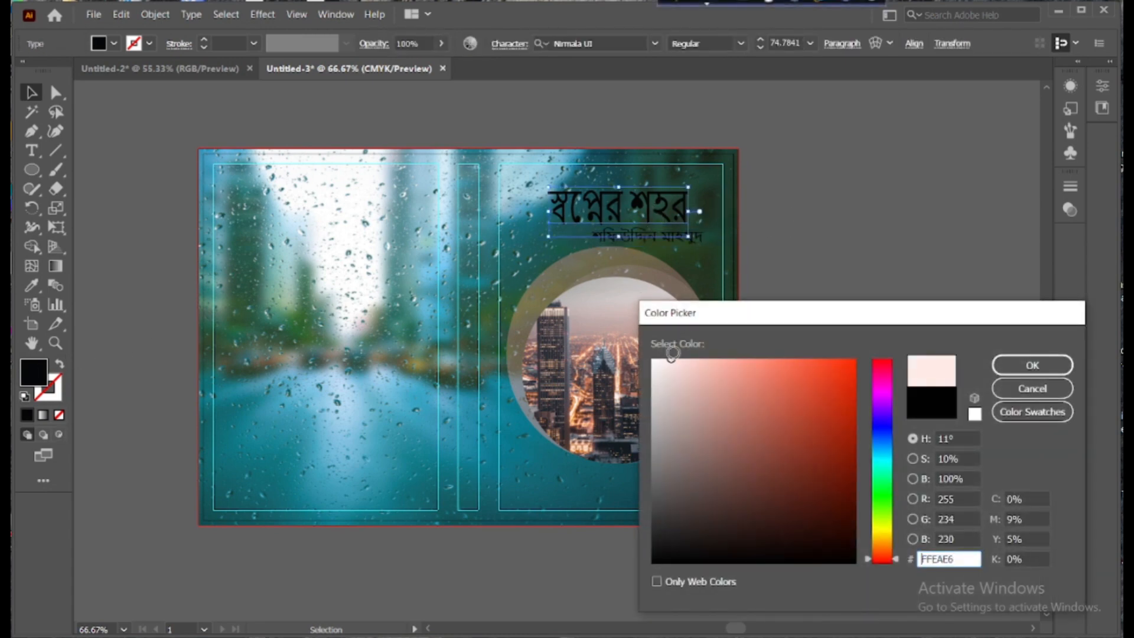
left_click(1033, 365)
left_click(908, 337)
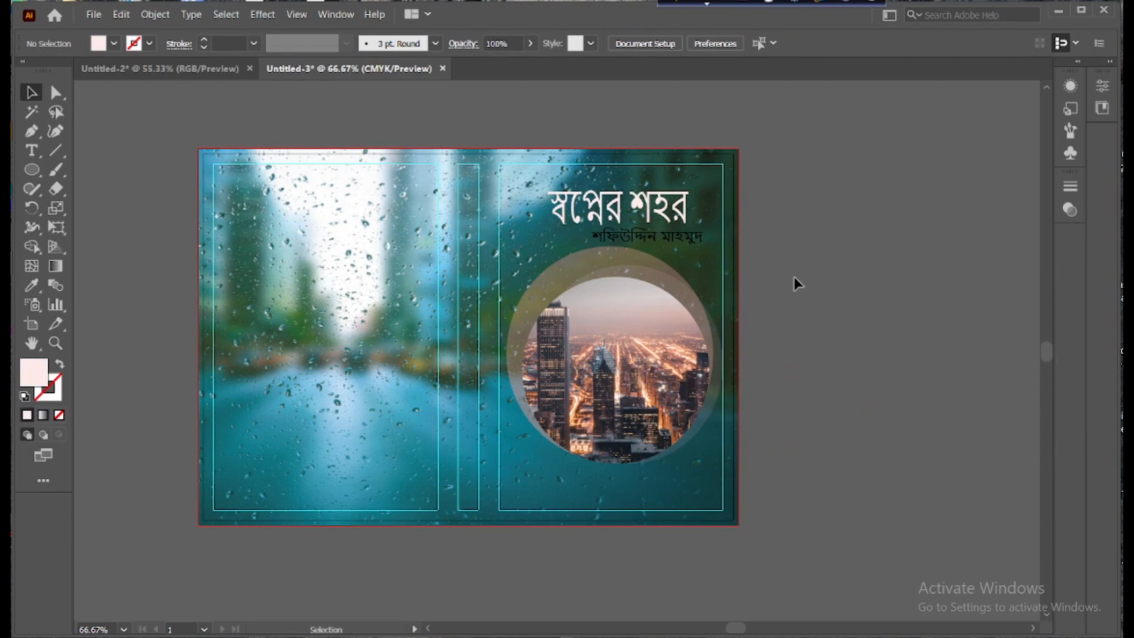
Fill the author's name with pure white (FFFFFF)
left_click(655, 248)
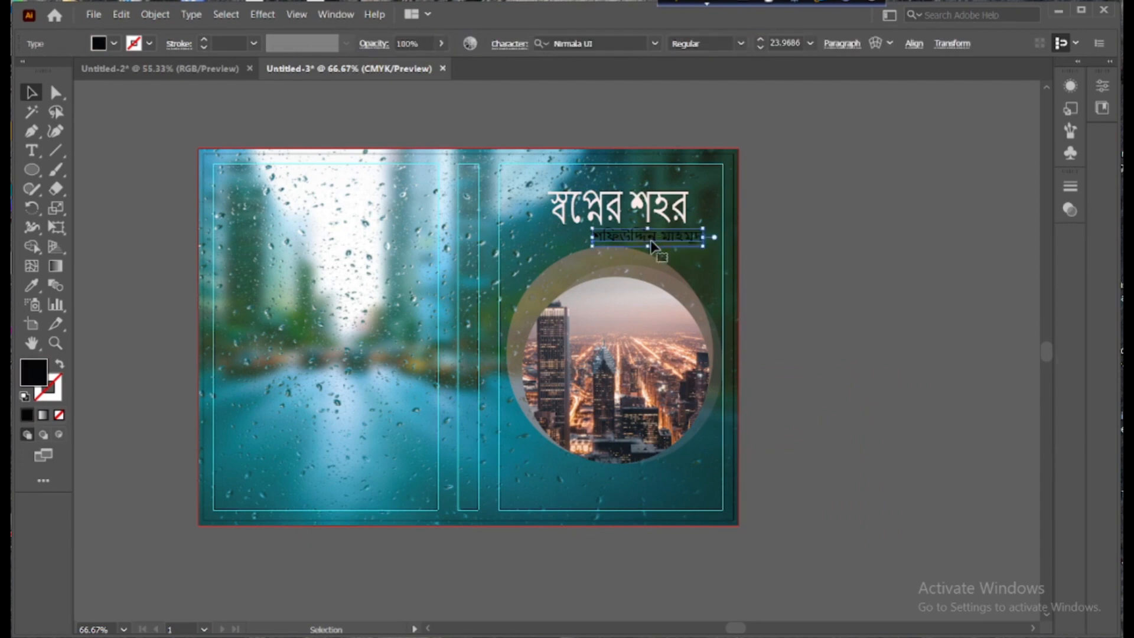
double_click(40, 384)
left_click_drag(655, 362, 642, 349)
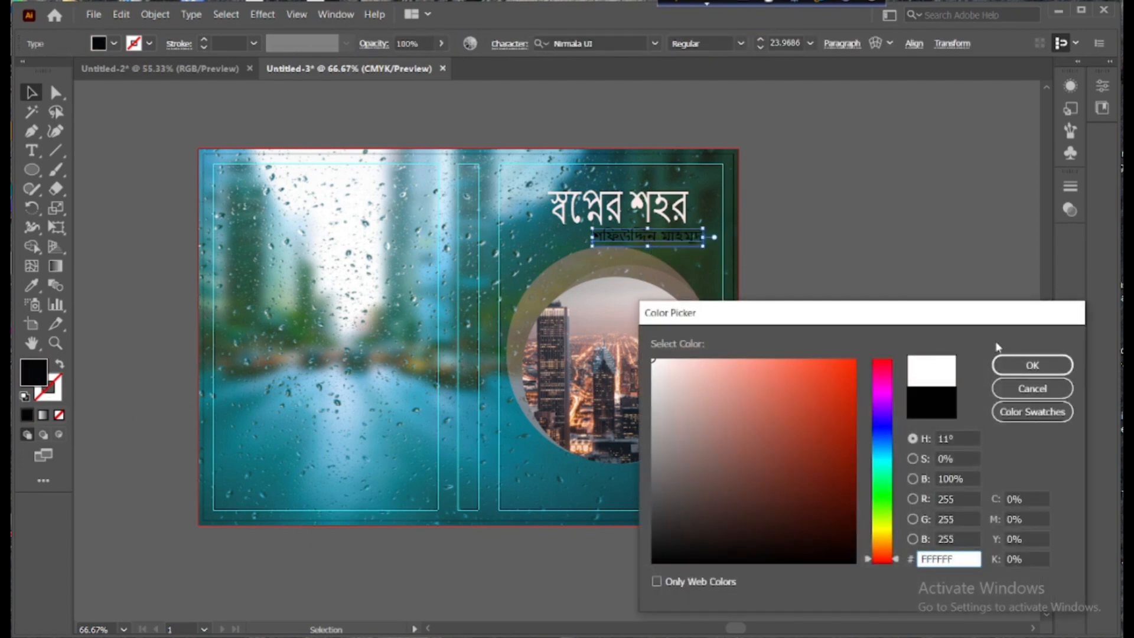
left_click(1033, 365)
left_click(806, 260)
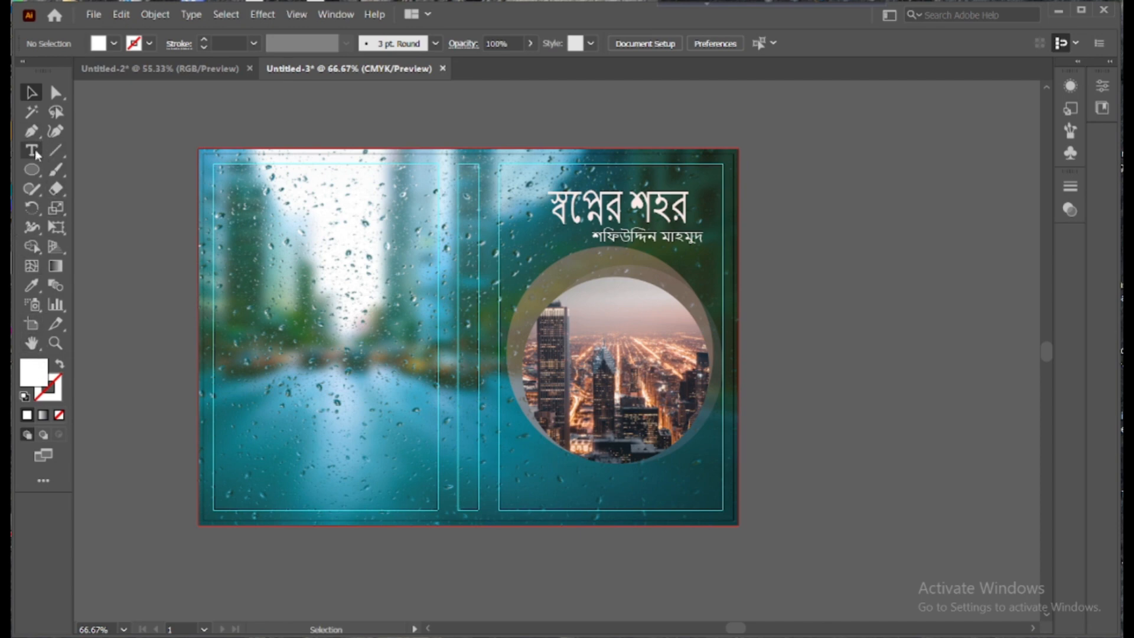
Draw a rectangle on the left back panel, fill it with Lorem ipsum area text, and colour it white (ffffff)
left_click_drag(35, 154, 98, 170)
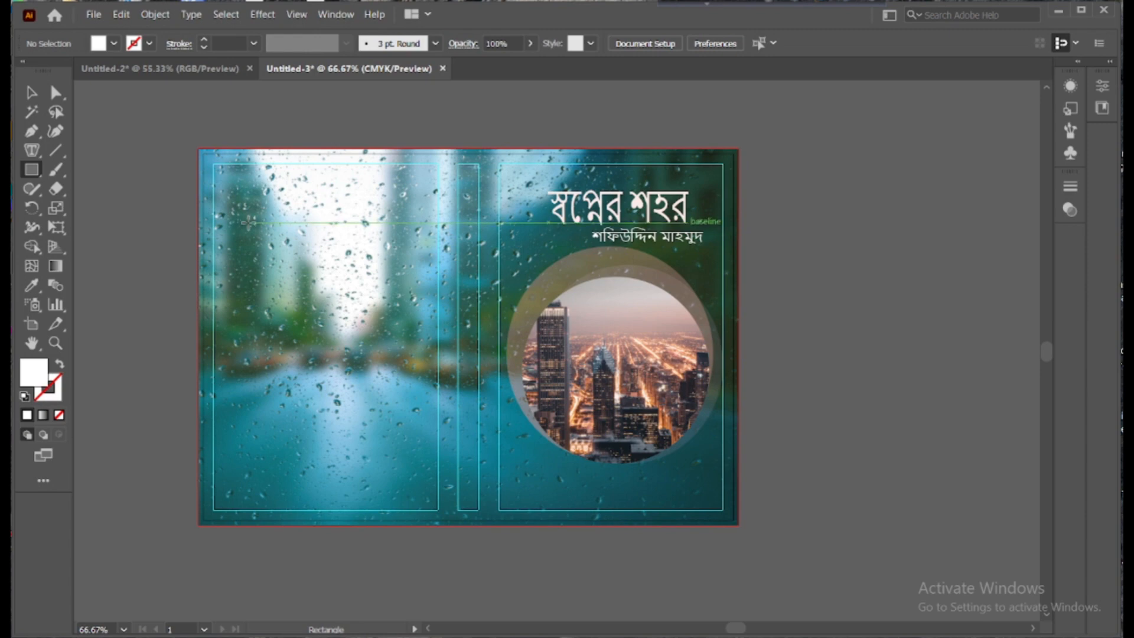
left_click_drag(248, 224, 409, 423)
left_click(31, 151)
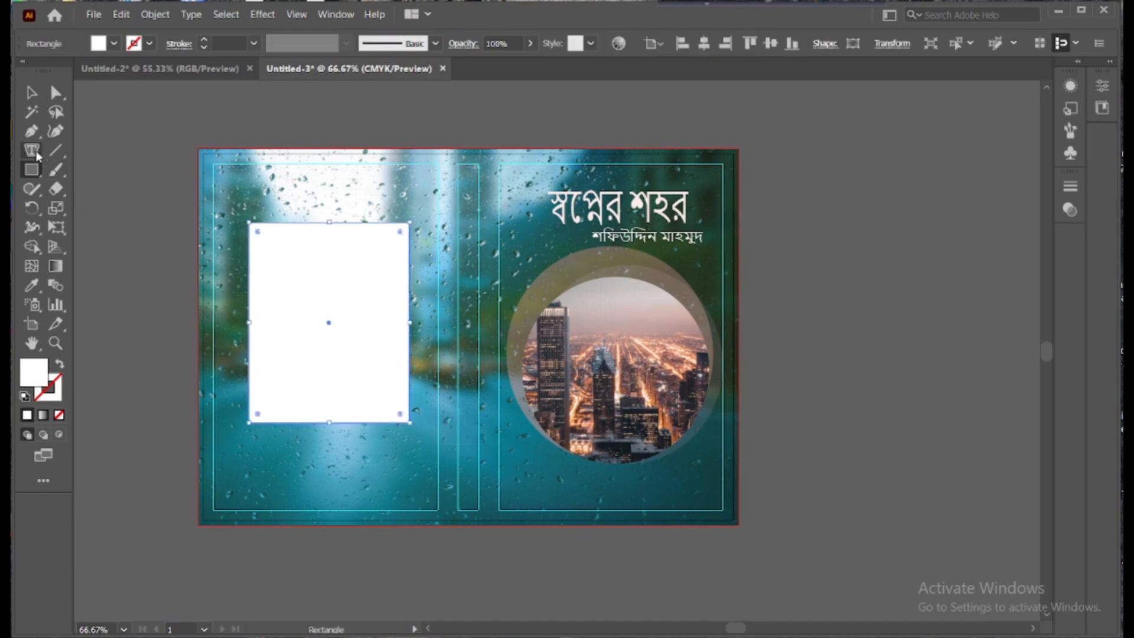
left_click(298, 223)
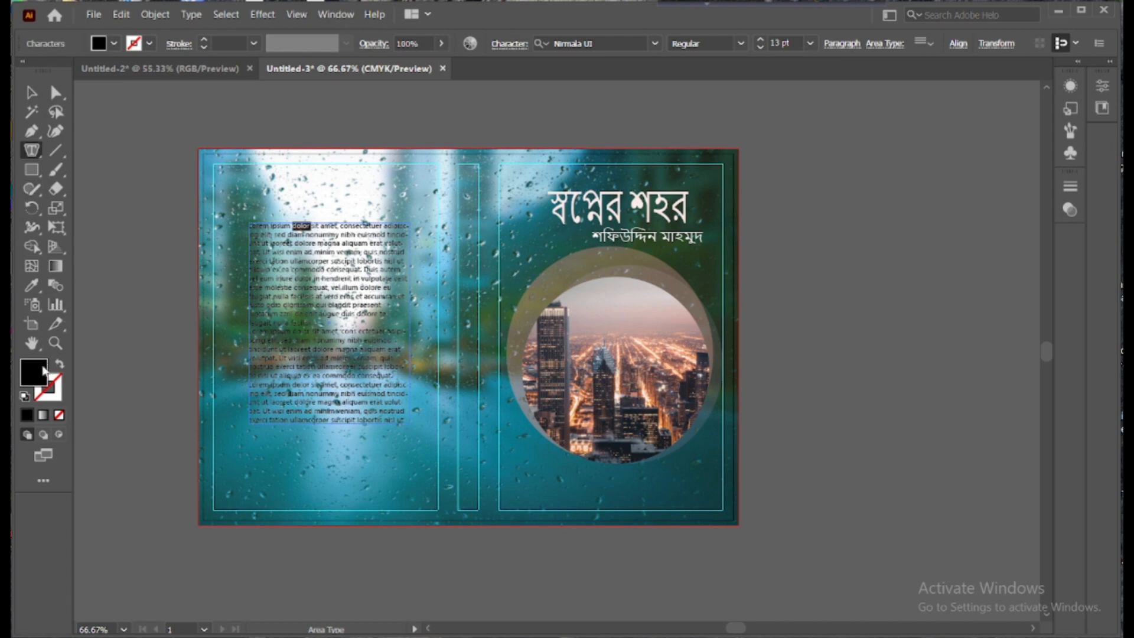
double_click(36, 371)
type("ffffff")
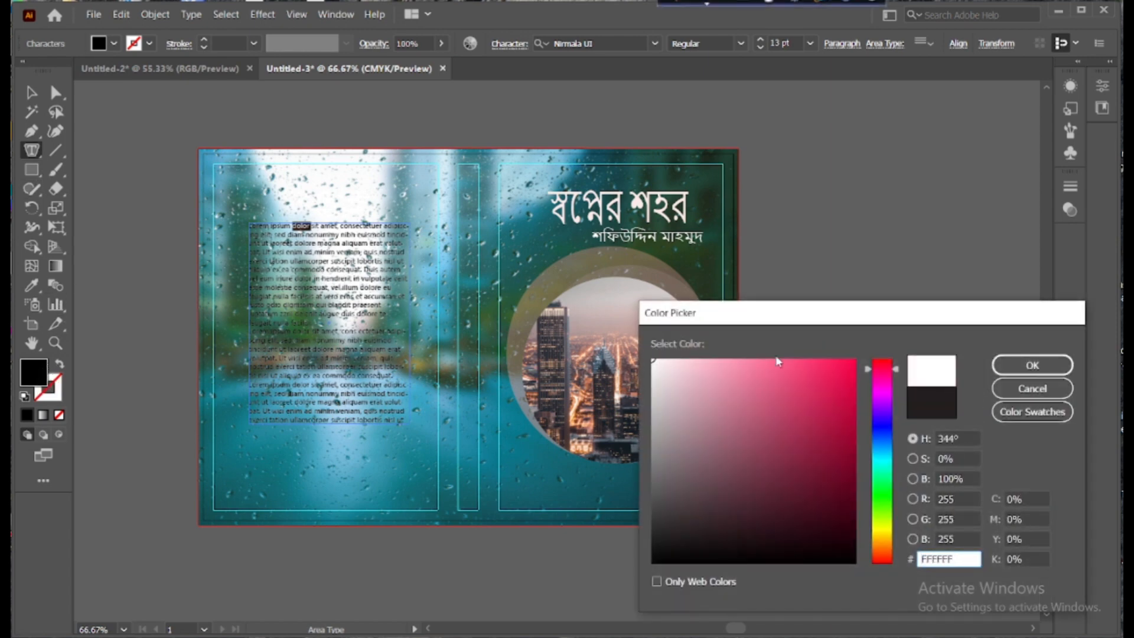
left_click(1031, 364)
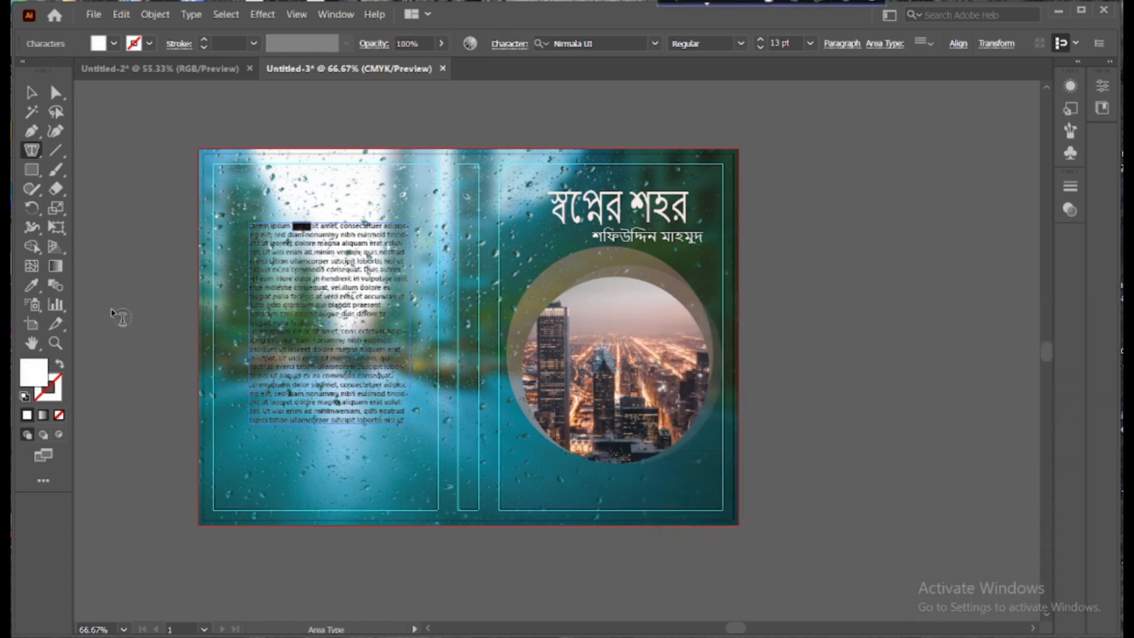
Set the placeholder body text's fill to white
left_click(29, 92)
left_click(108, 145)
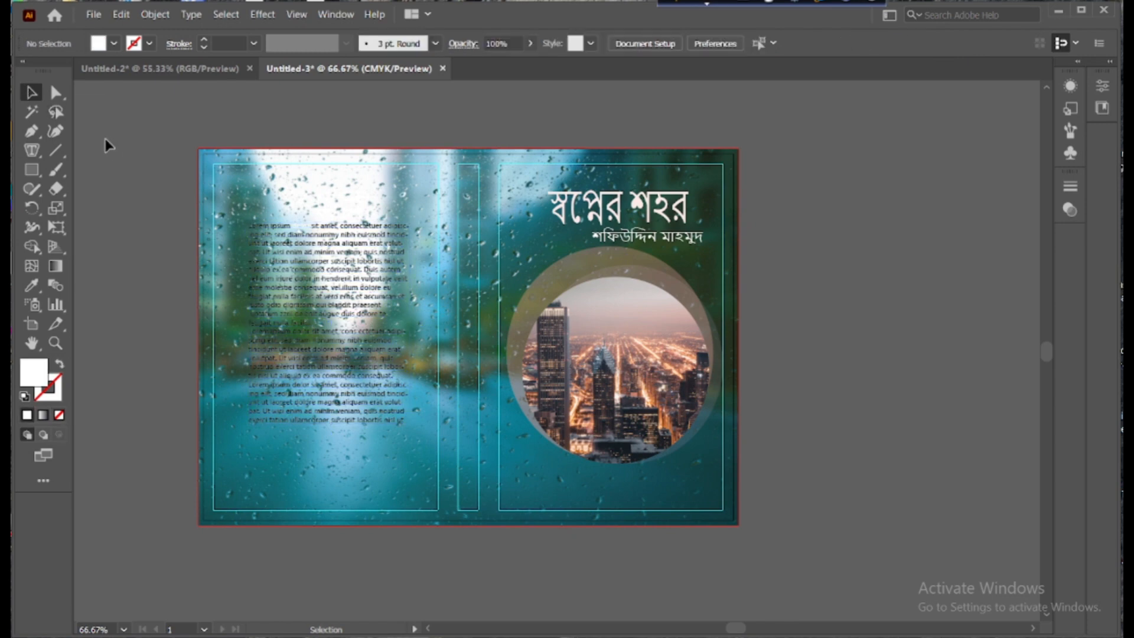
left_click(293, 222)
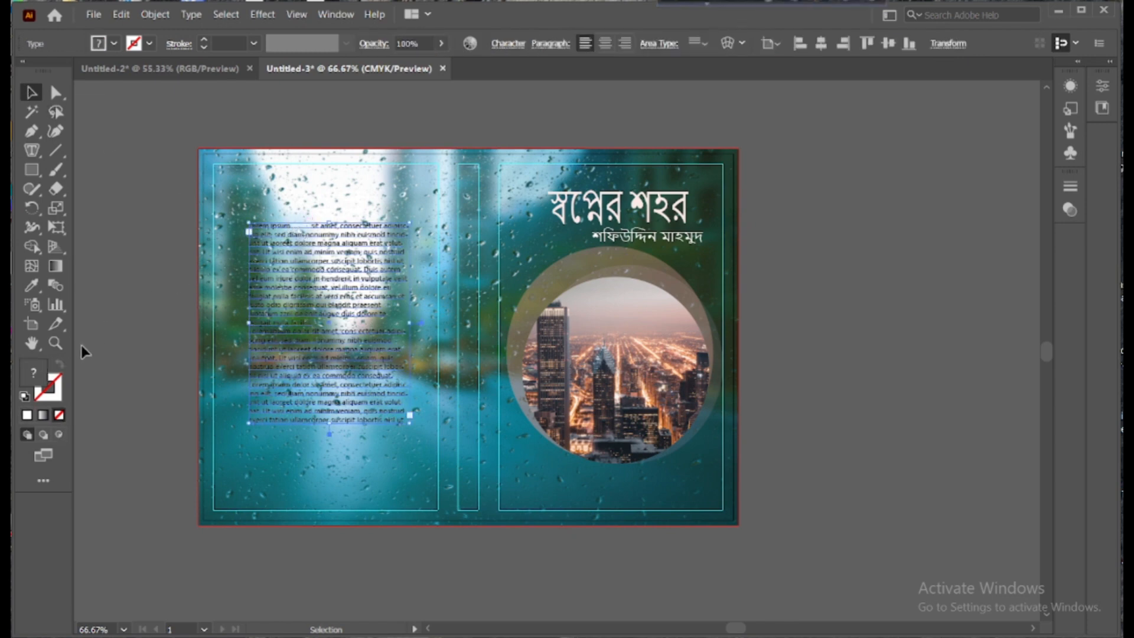
double_click(34, 373)
left_click(992, 364)
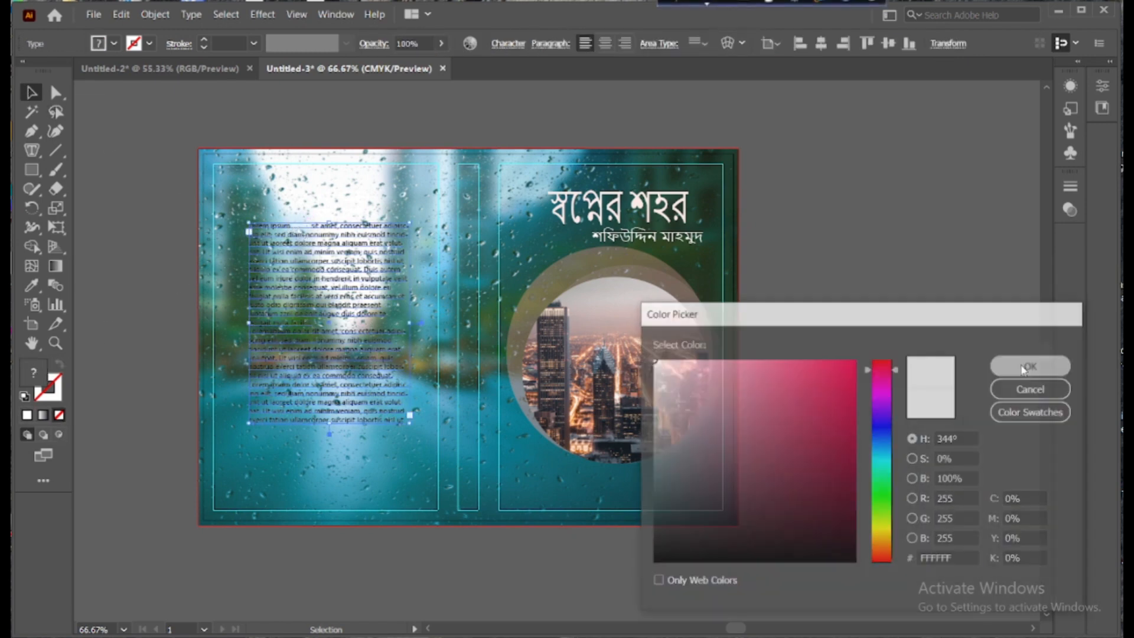
left_click(845, 307)
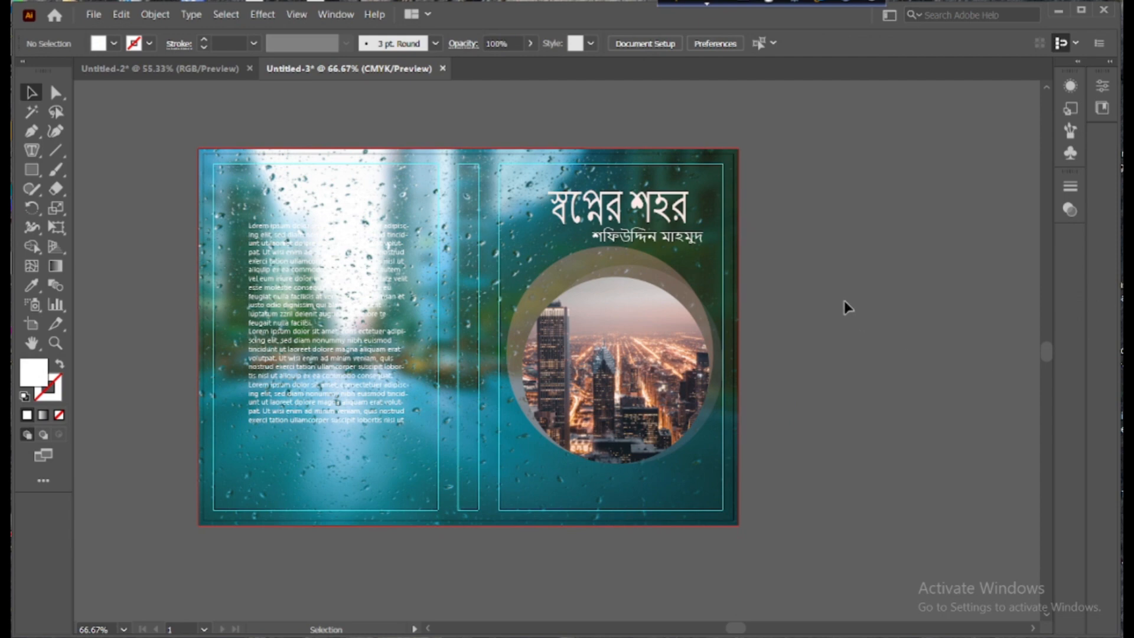
Eyedrop the cover's dark green onto the body text, then minimise Illustrator
left_click(290, 233)
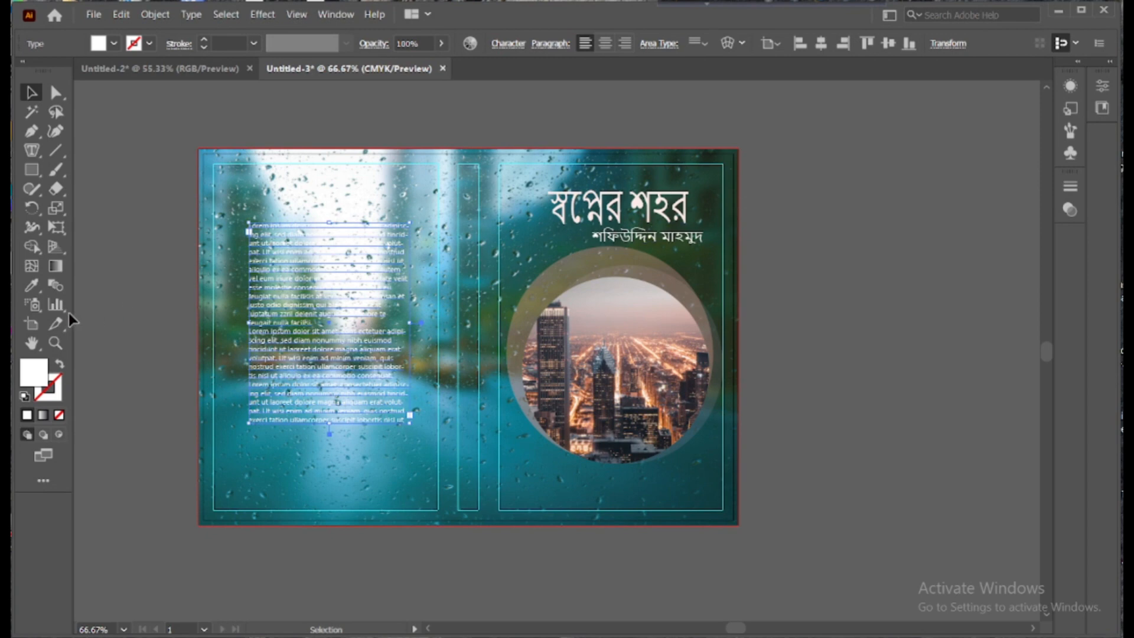
left_click(32, 286)
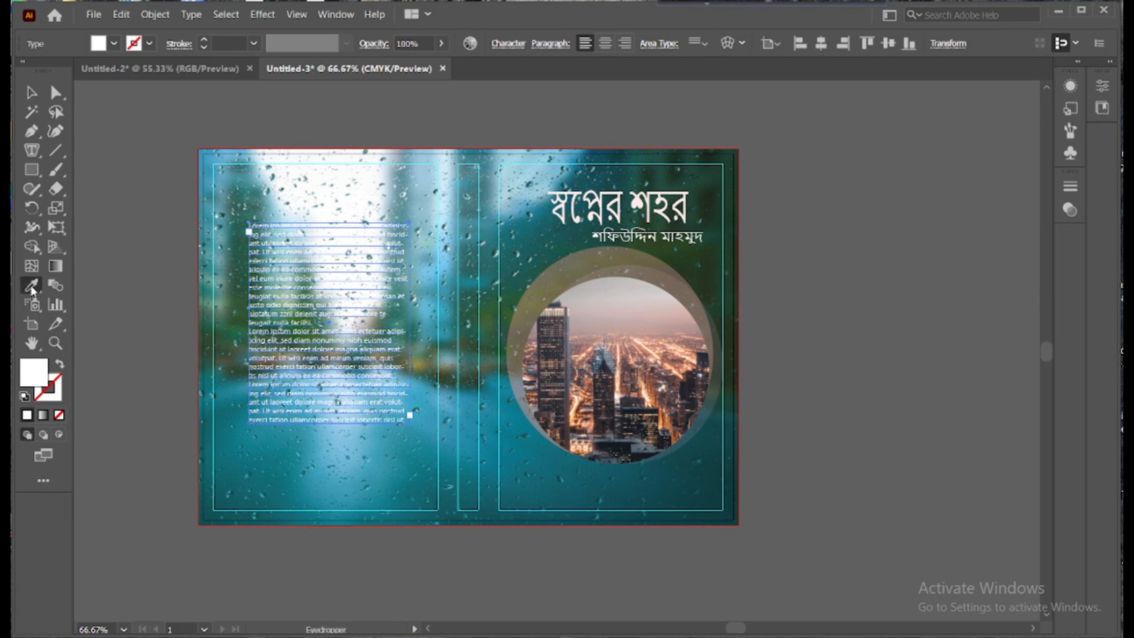
left_click(710, 192)
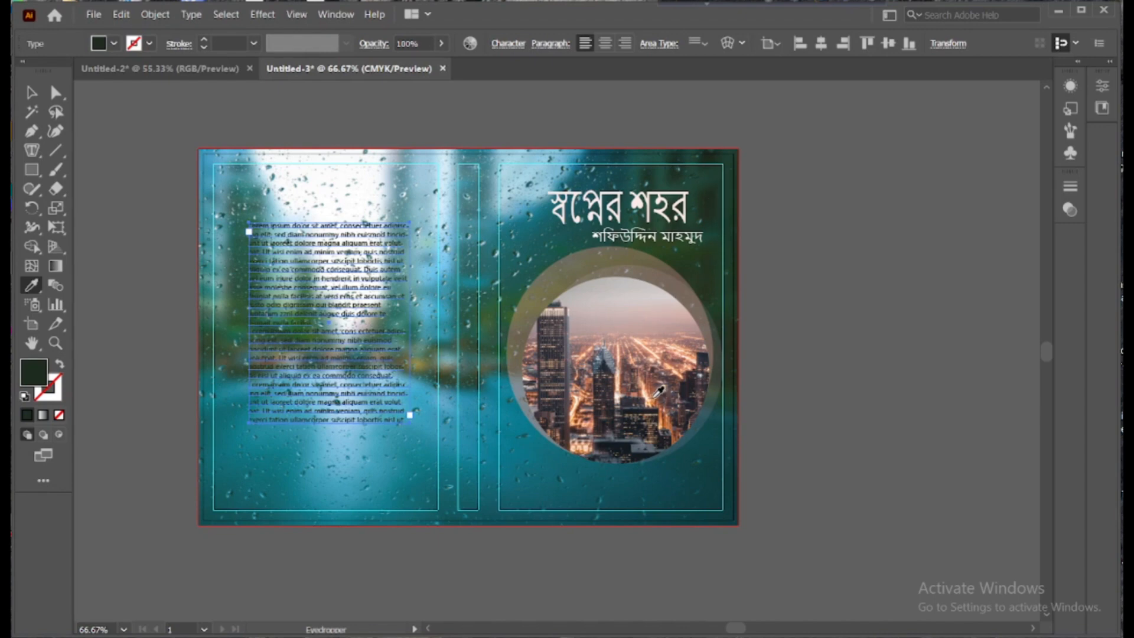
left_click(658, 391)
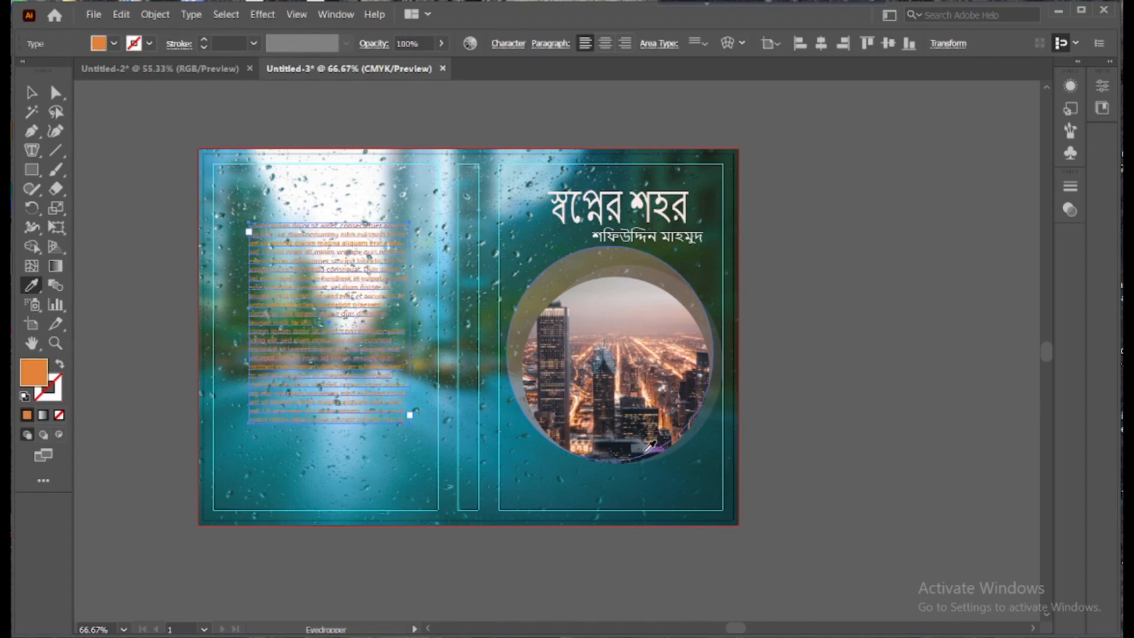
left_click(718, 193)
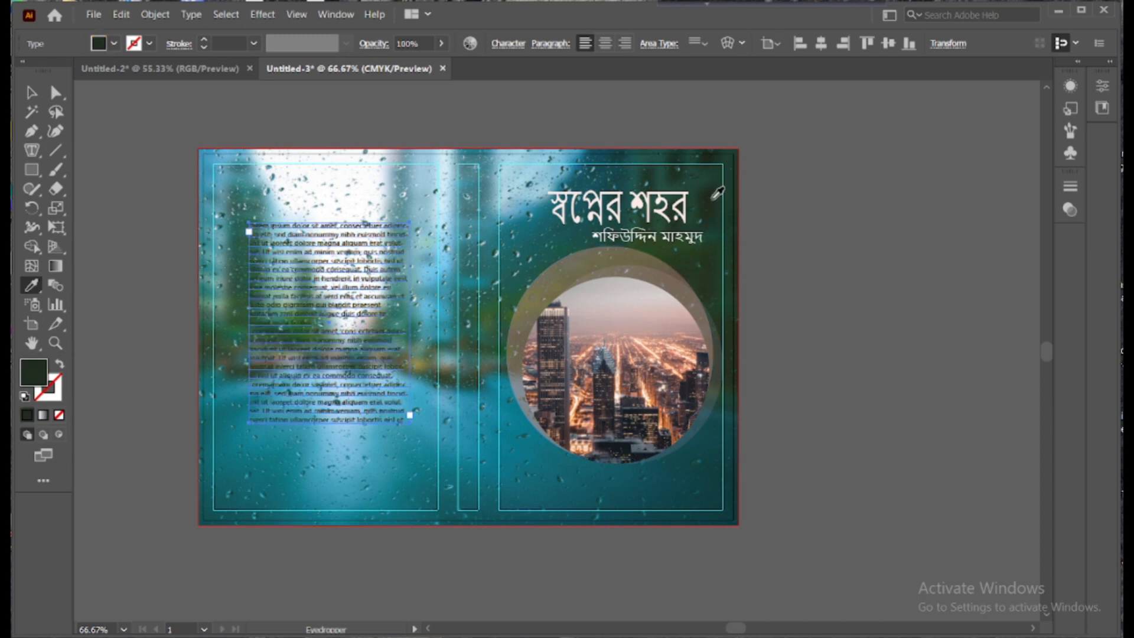
left_click(31, 93)
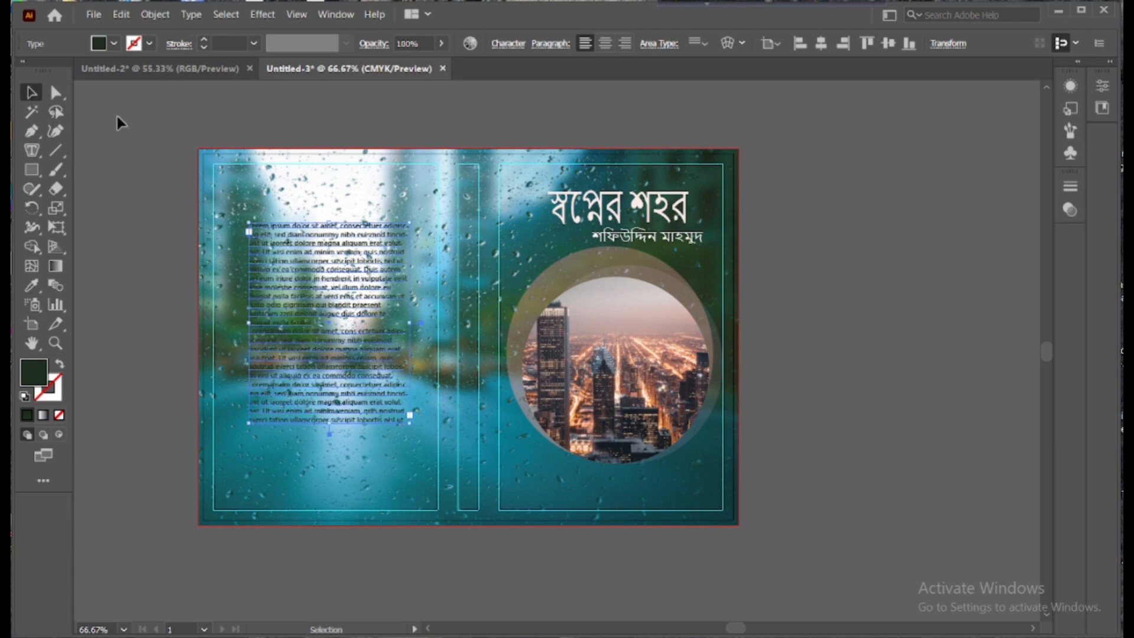
left_click(244, 125)
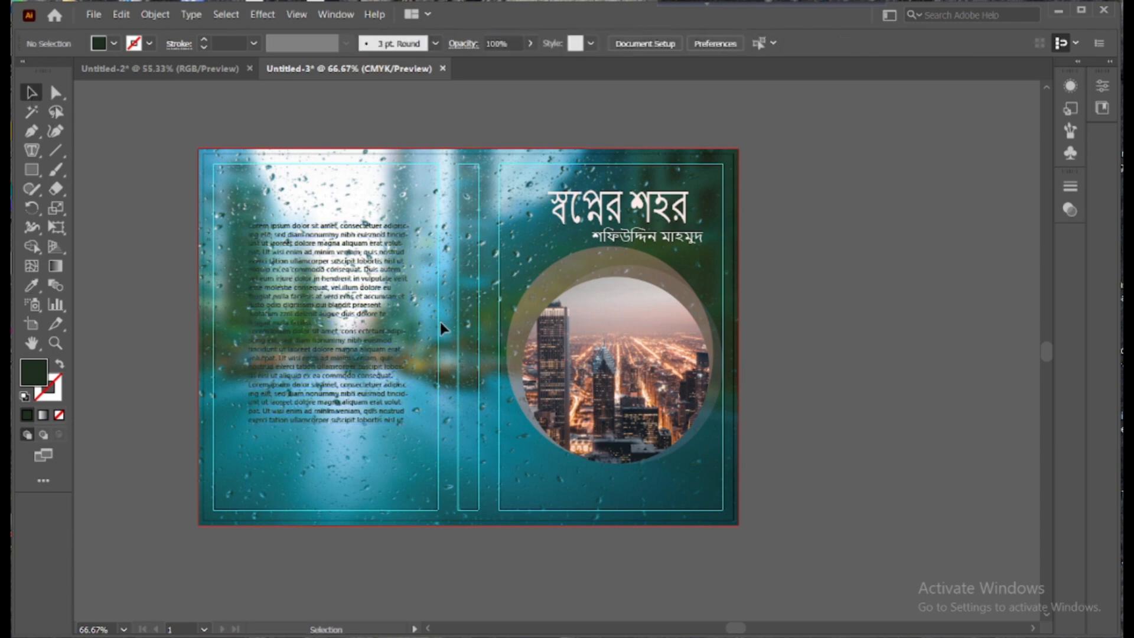
scroll(372, 291, "down", 4)
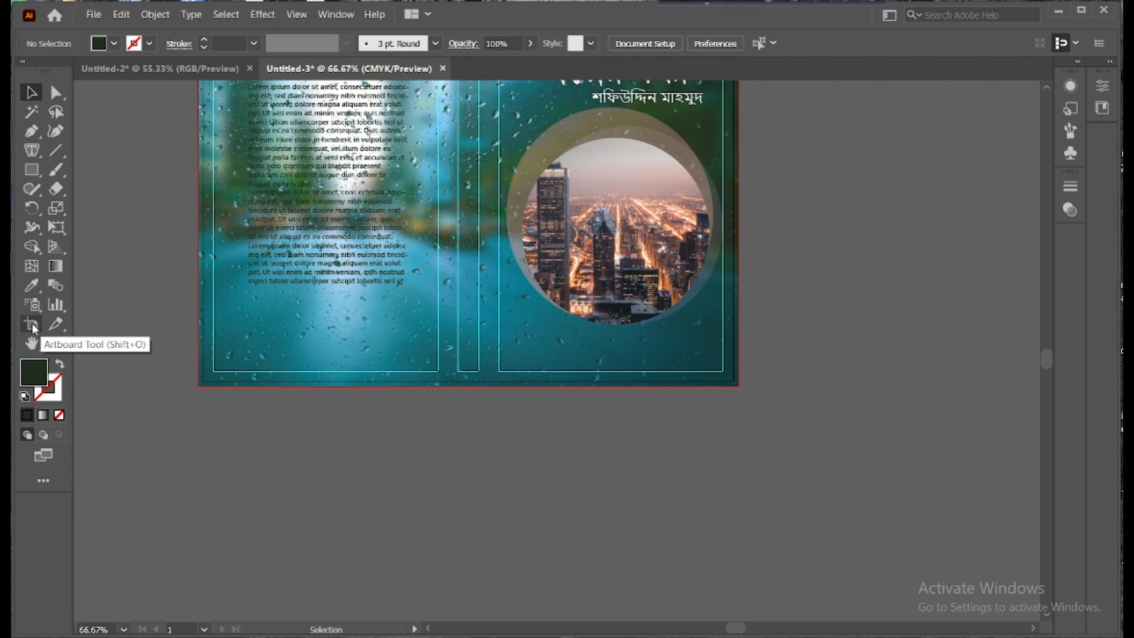
left_click(1060, 11)
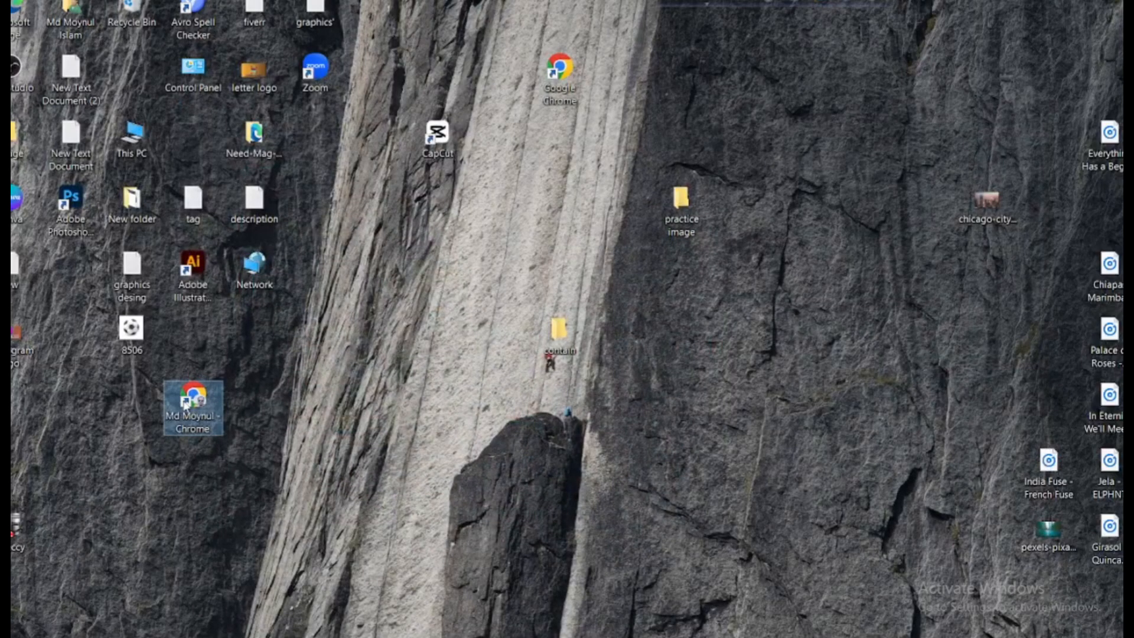
Launch Chrome, search Google for 'qr code generator', and open Vyapar's free QR code generator
double_click(185, 404)
left_click(456, 383)
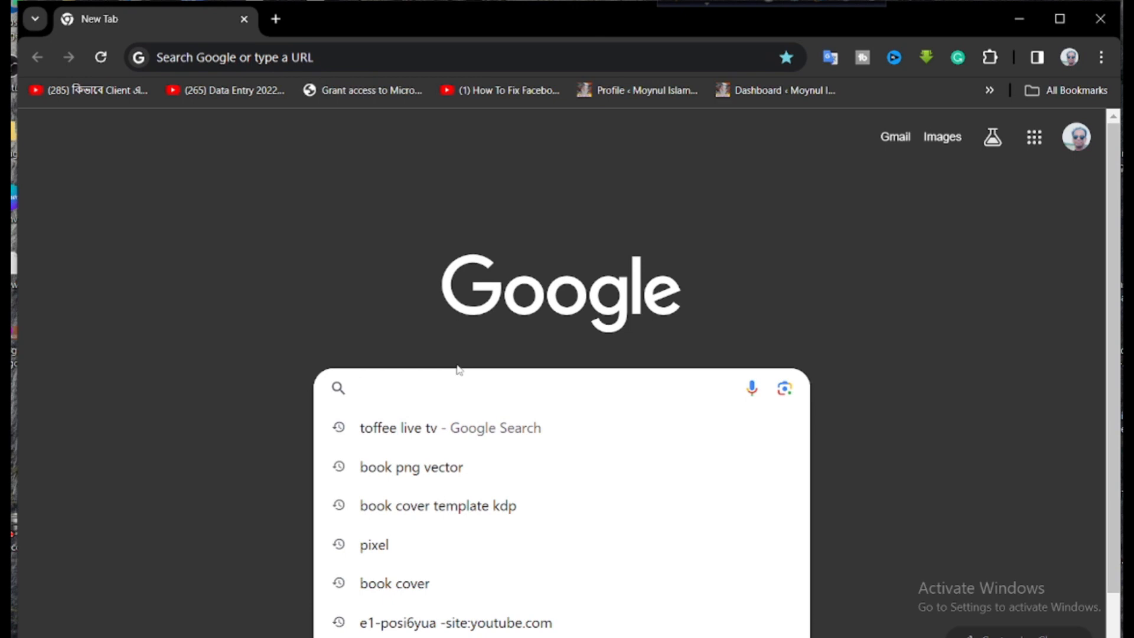
type("Q")
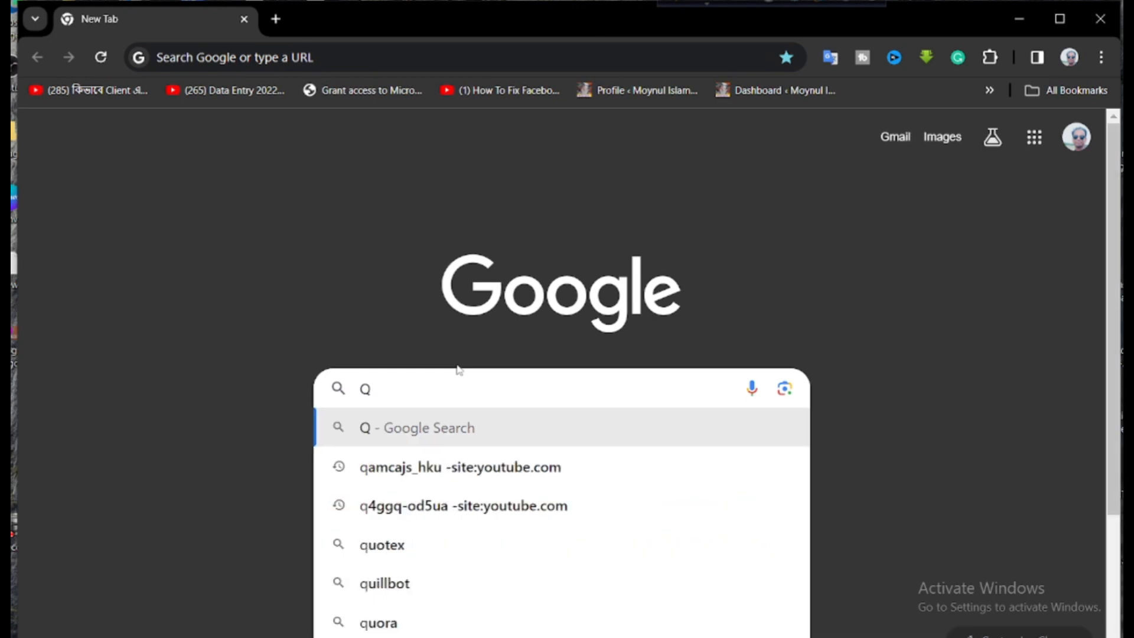
type("R")
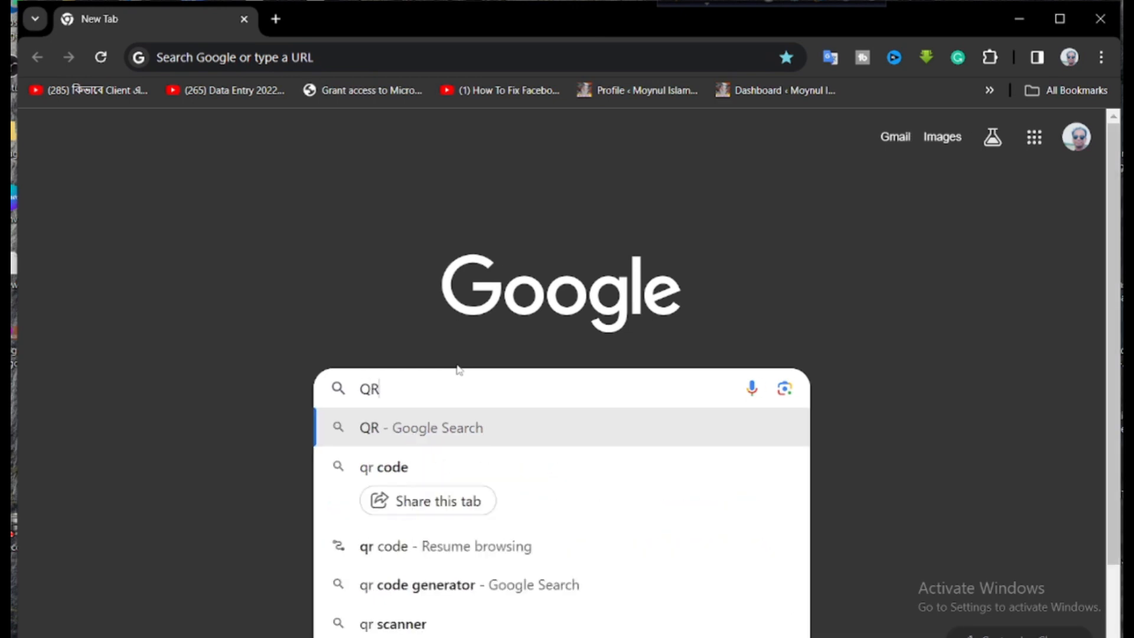
left_click(444, 582)
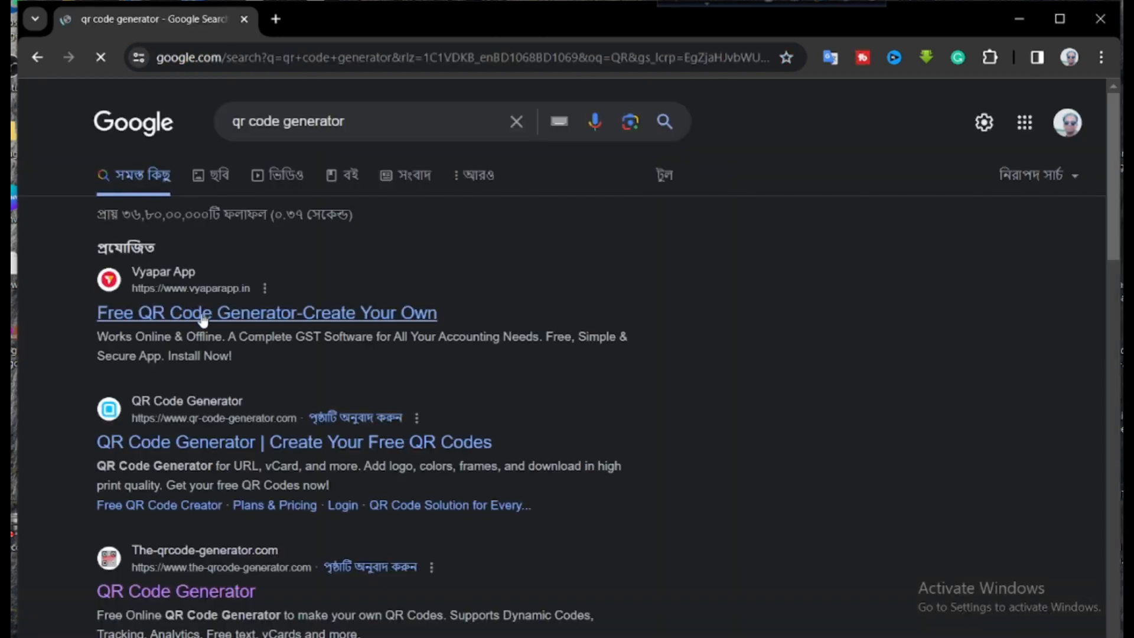
left_click(203, 315)
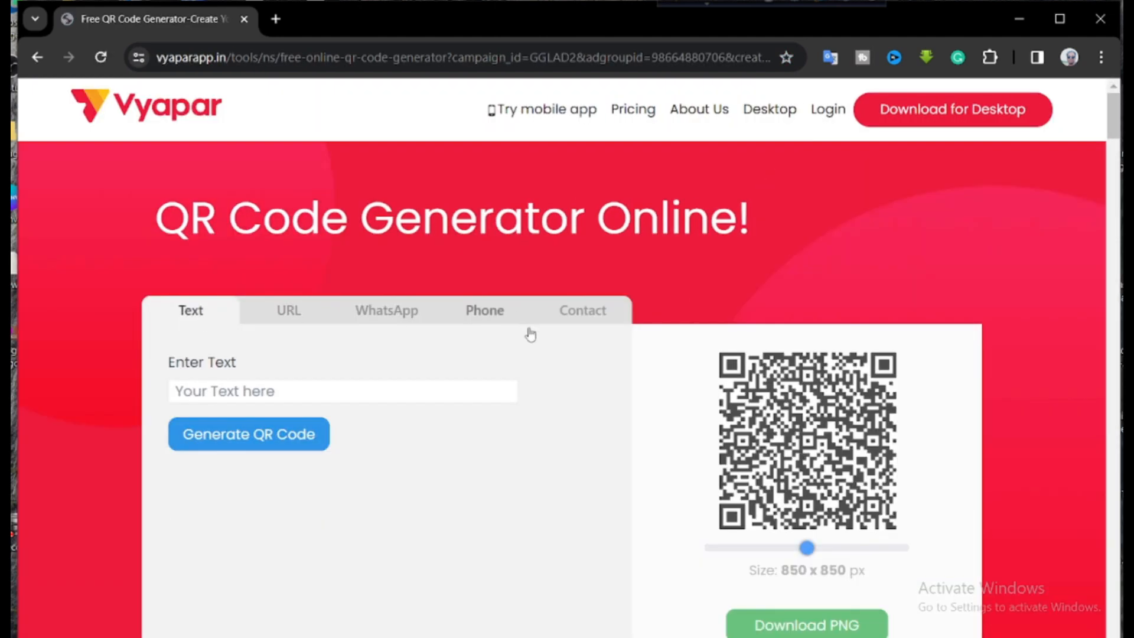
Generate a QR code for the text 'Arman Prokashoni'
left_click(275, 391)
type("A")
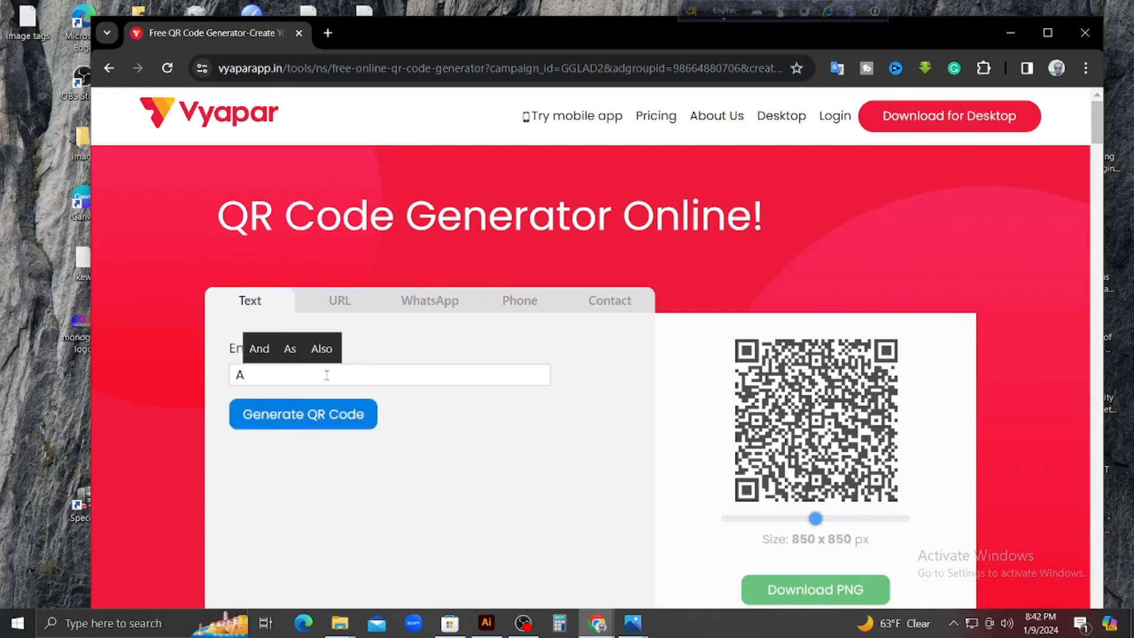
type("rma")
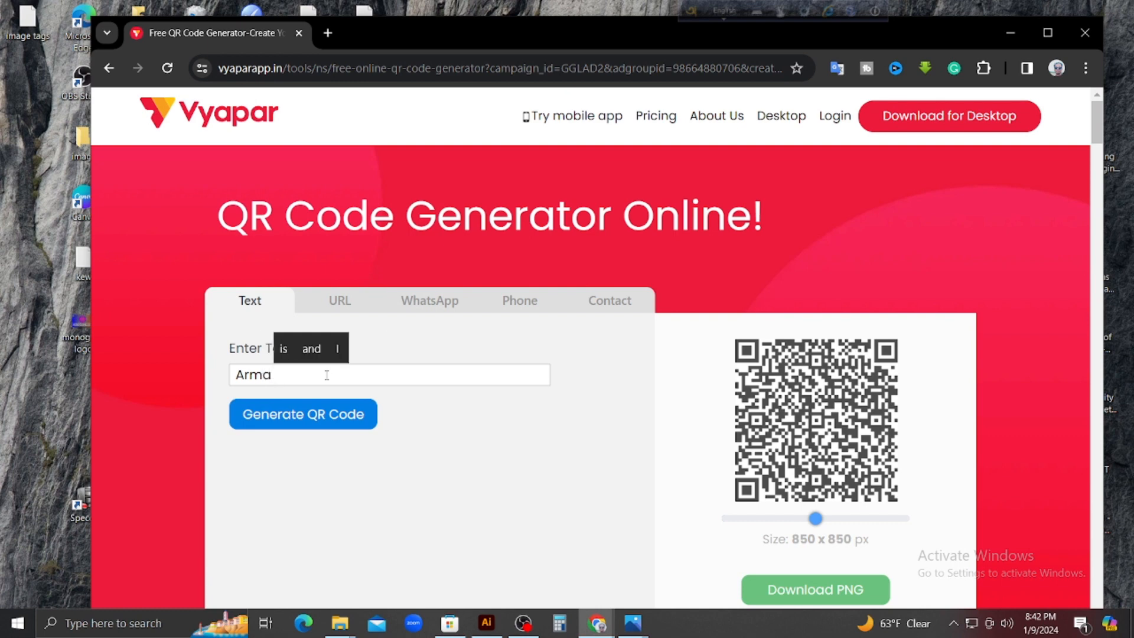
key("BackSpace")
type("n ")
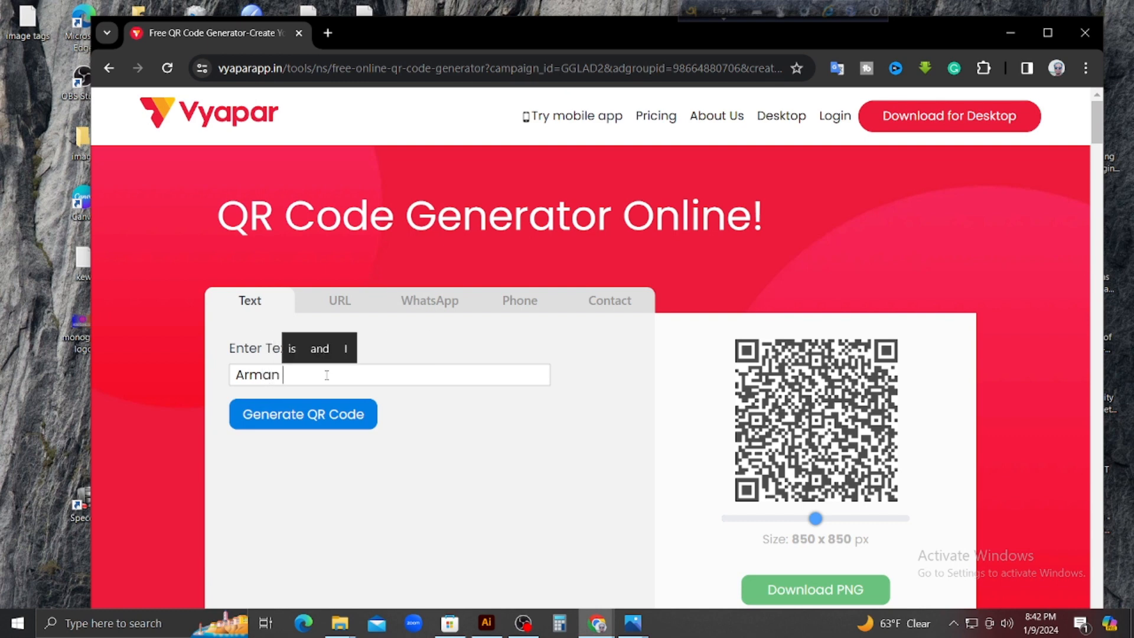
type("Pro")
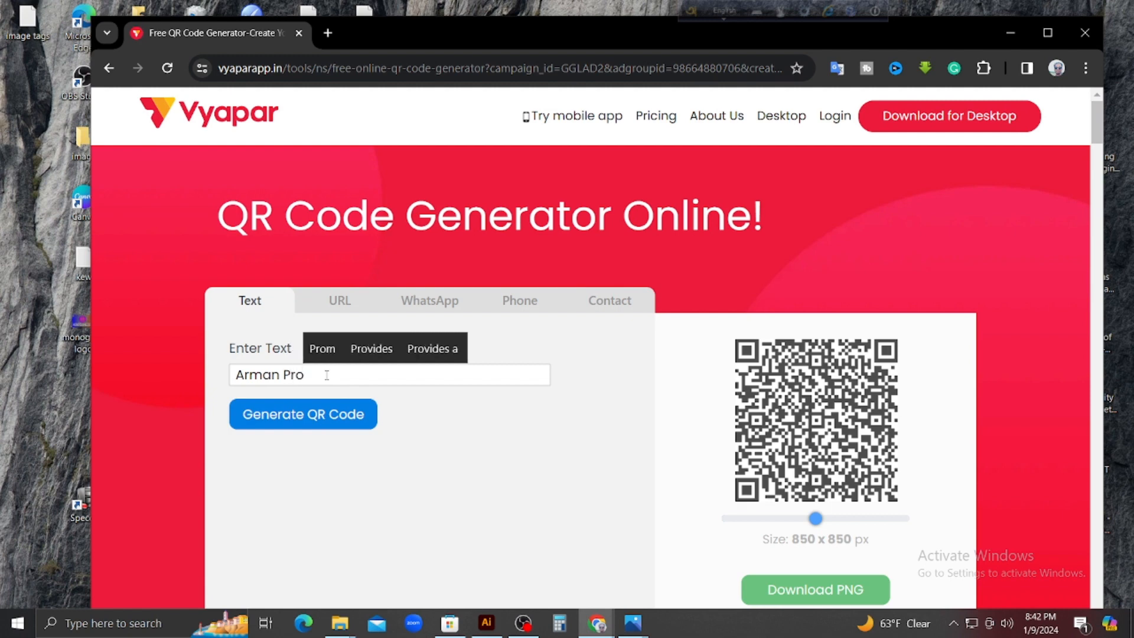
type("kas")
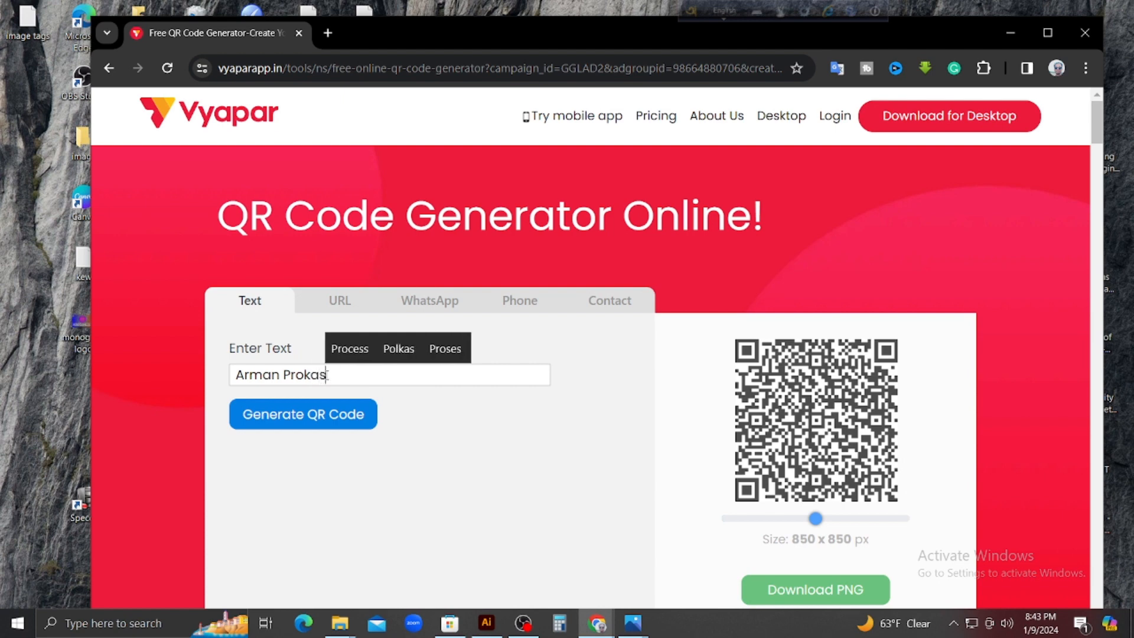
type("honi")
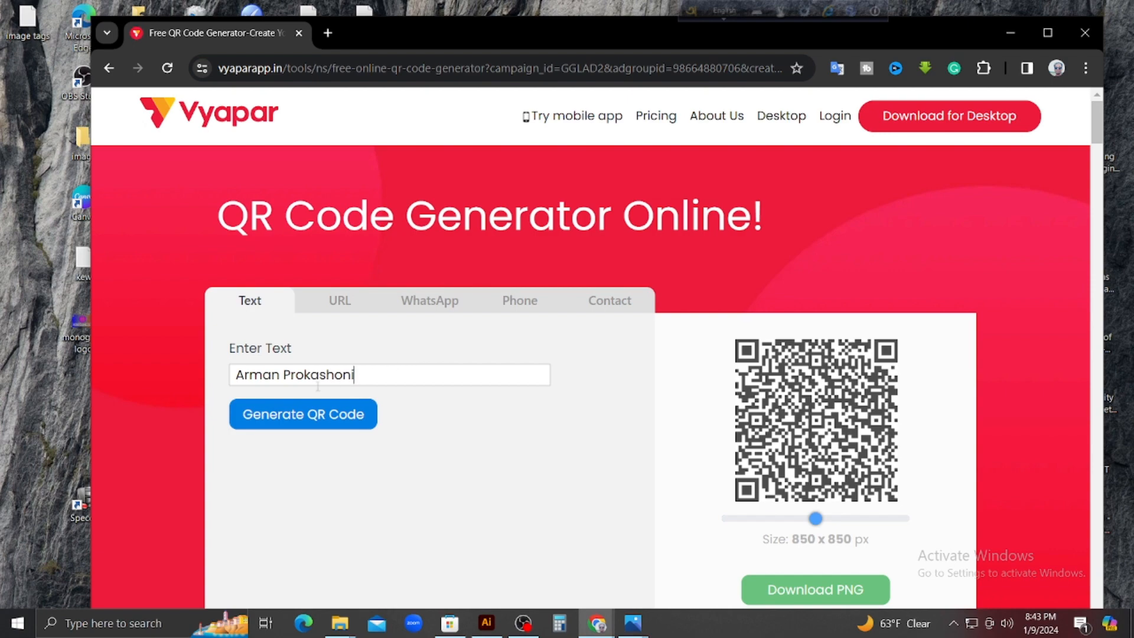
left_click(289, 421)
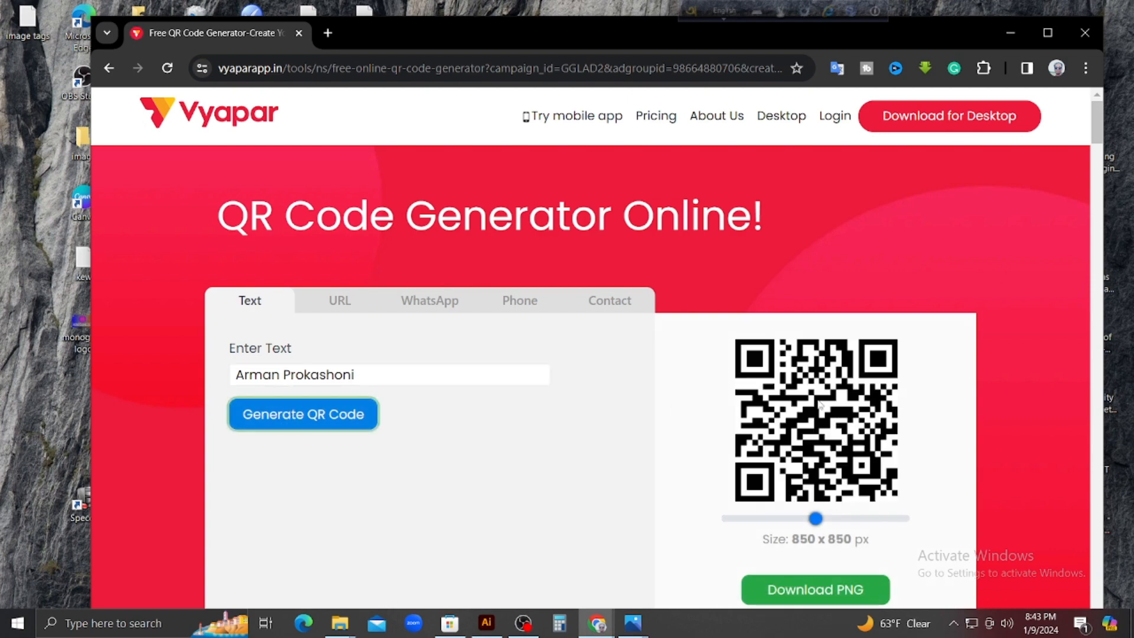
Download the QR code as qr-code.jpg, check it, then minimise Chrome and close the viewer
mouse_move(1097, 136)
left_mouse_down()
mouse_move(1096, 155)
mouse_move(1096, 145)
left_mouse_up()
left_click(775, 512)
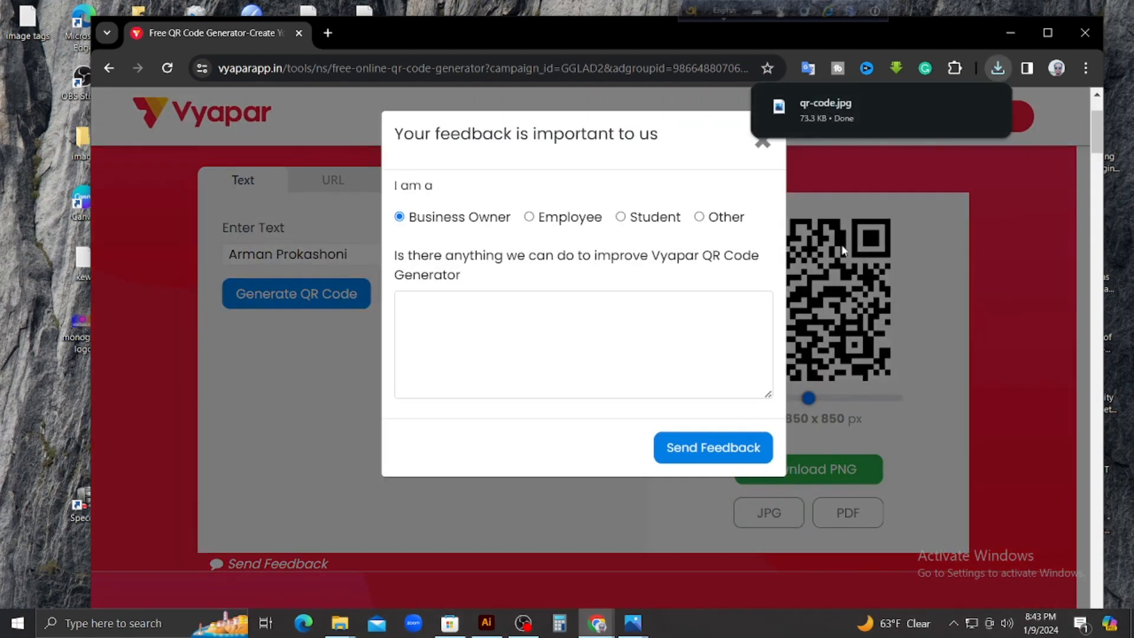
left_click(827, 110)
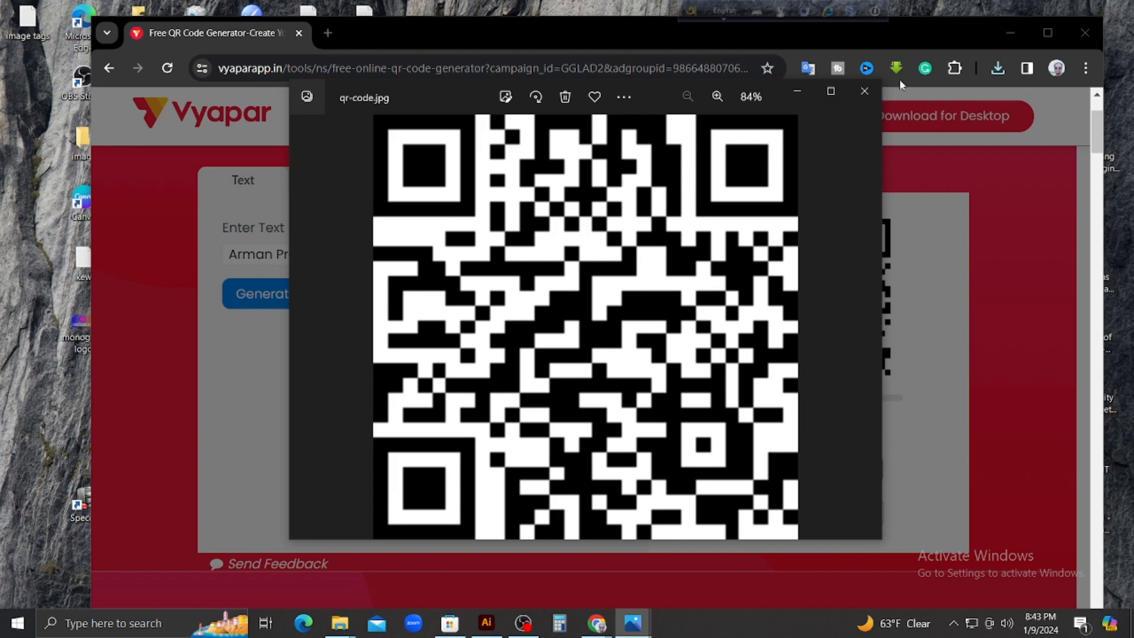
left_click(1012, 39)
left_click(864, 91)
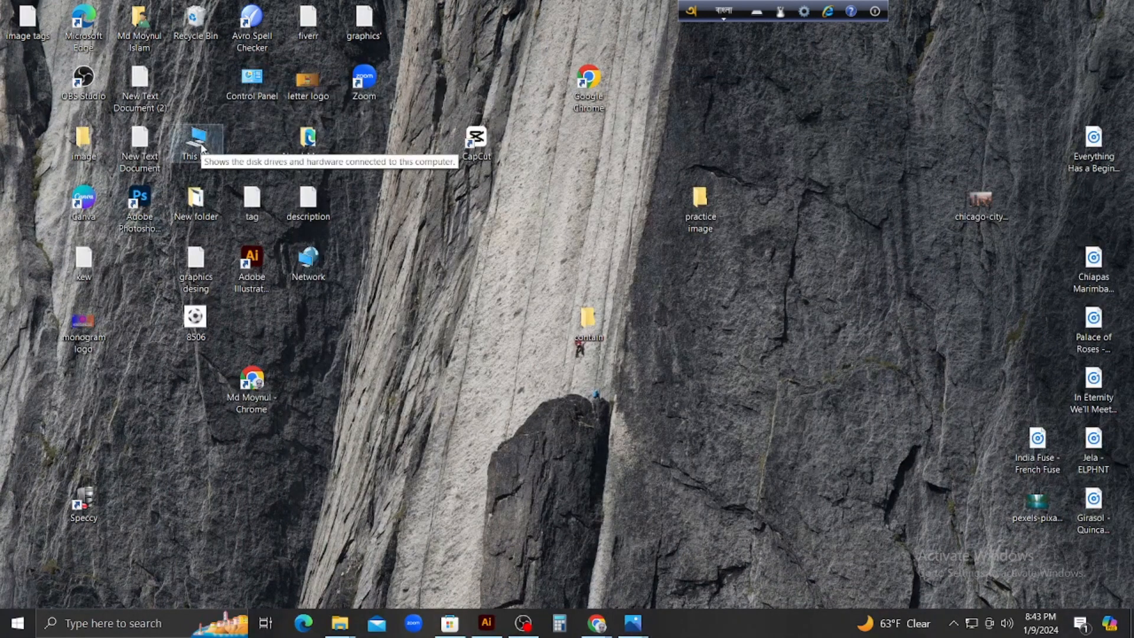
Drag qr-code.jpg from the Downloads folder onto the desktop and clear the windows away
double_click(217, 156)
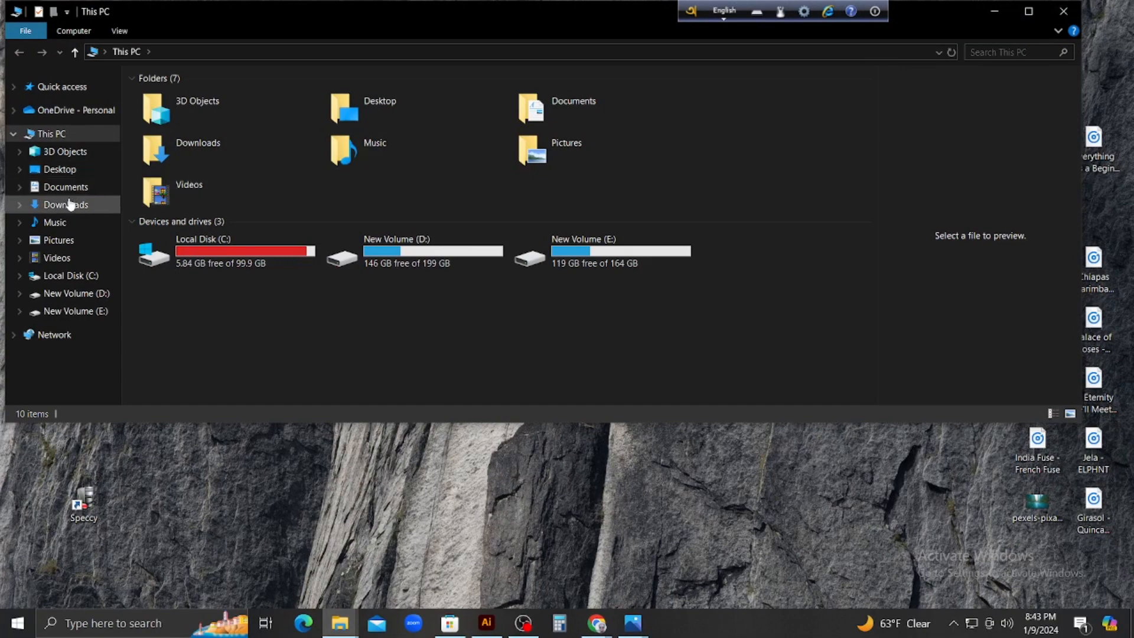
left_click(69, 205)
left_click(278, 114)
left_click_drag(280, 114, 81, 537)
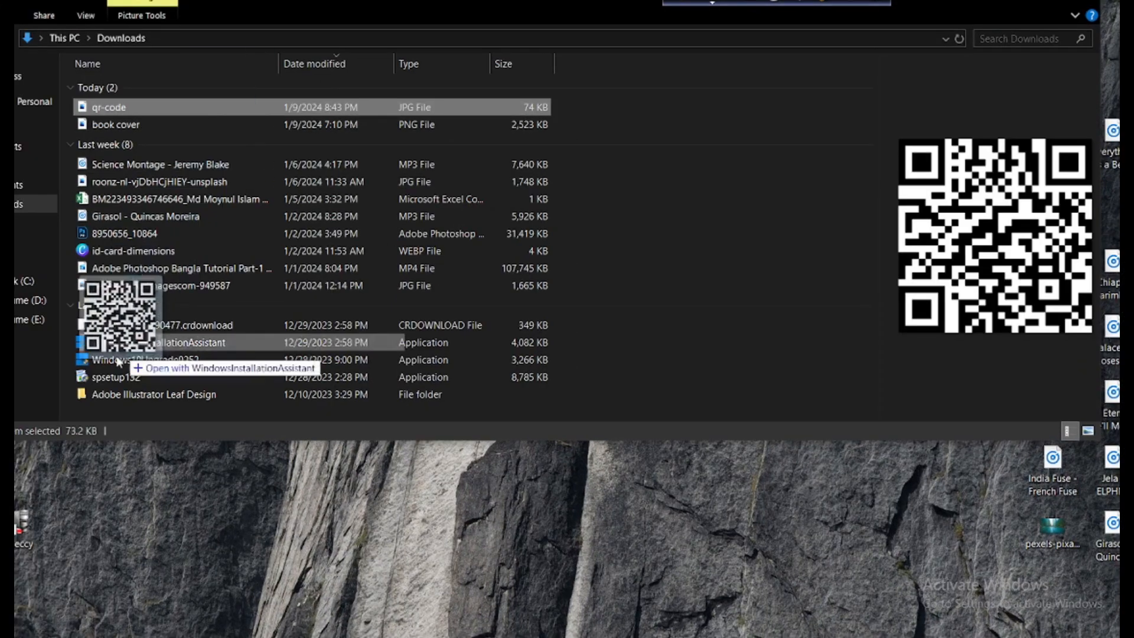
left_click_drag(16, 569, 125, 584)
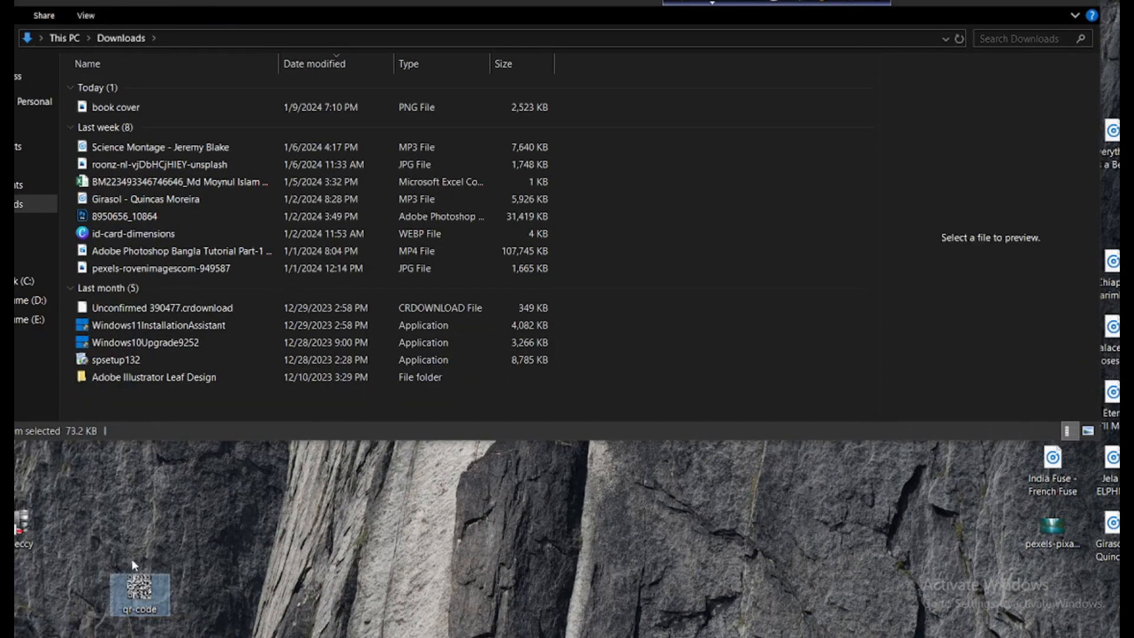
left_click(1007, 3)
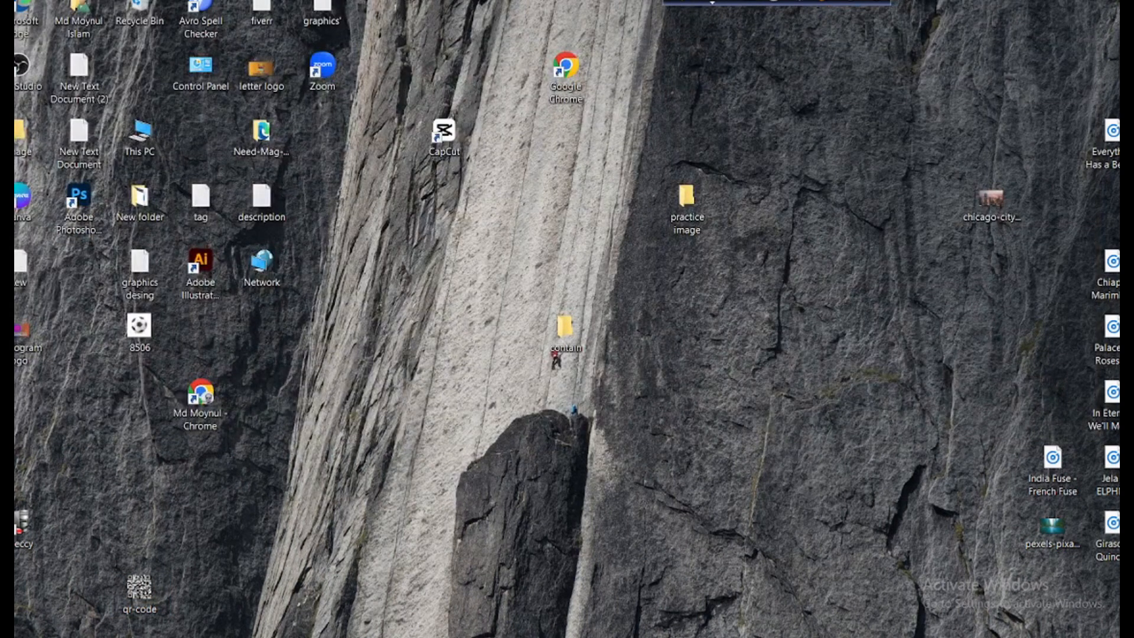
key("alt+Tab")
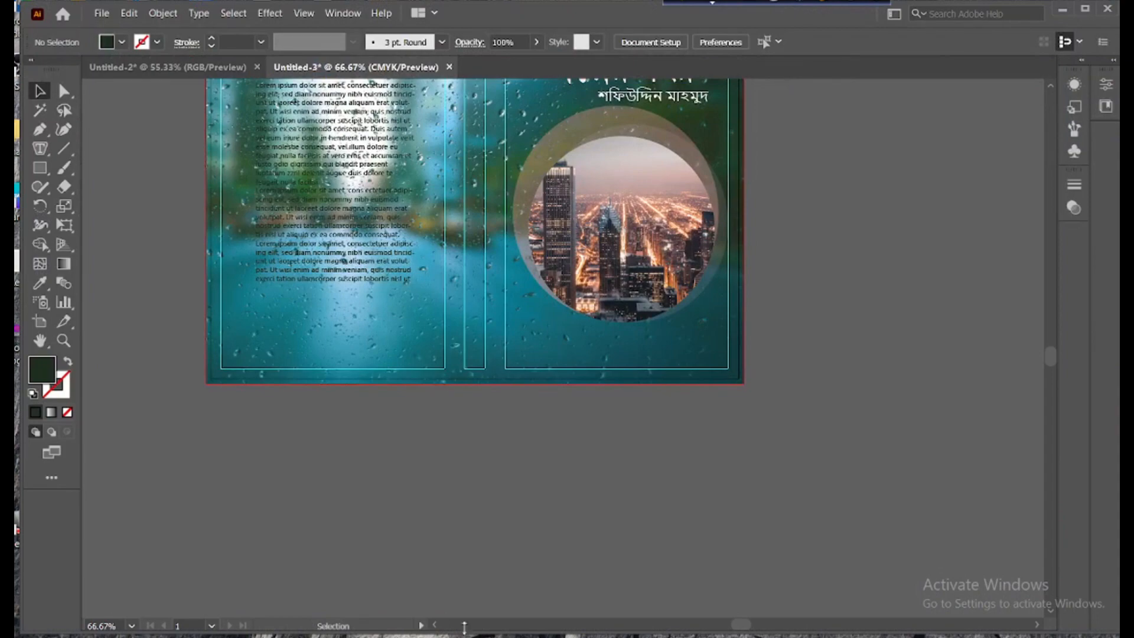
left_click(1065, 10)
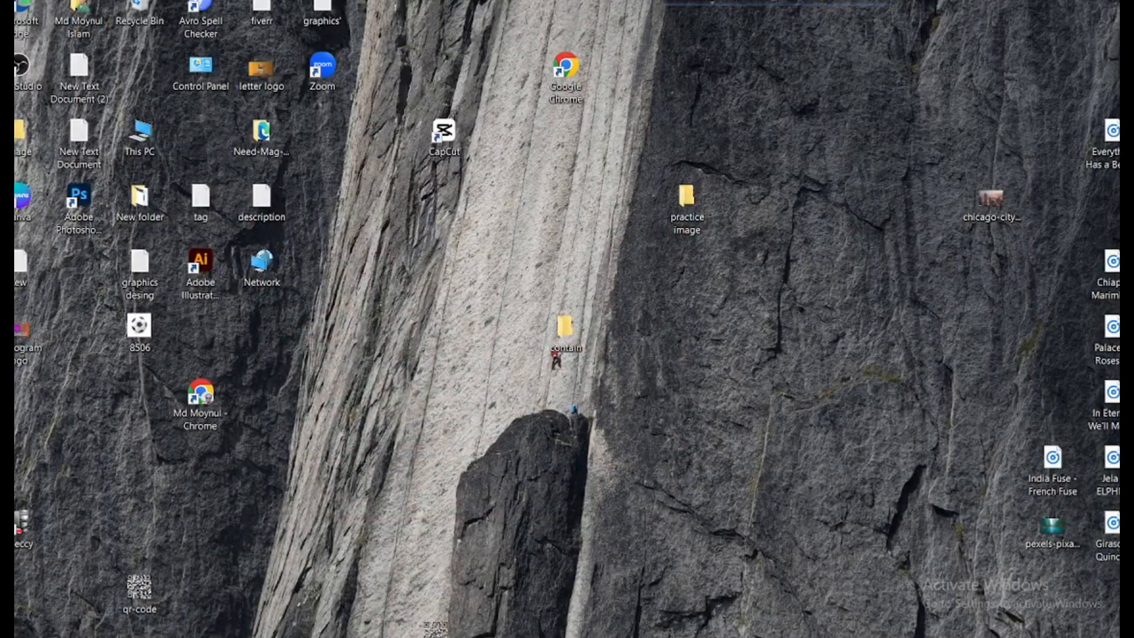
Place and embed qr-code.jpg, scaling it to a small square just below the artboard
left_click_drag(464, 636, 350, 455)
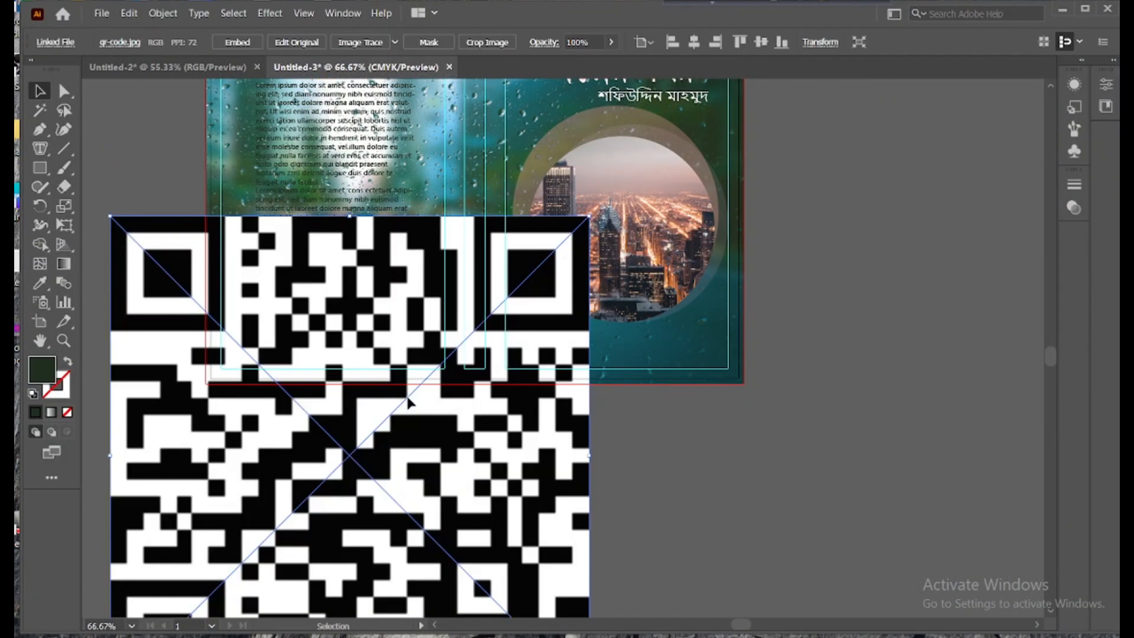
left_click(238, 42)
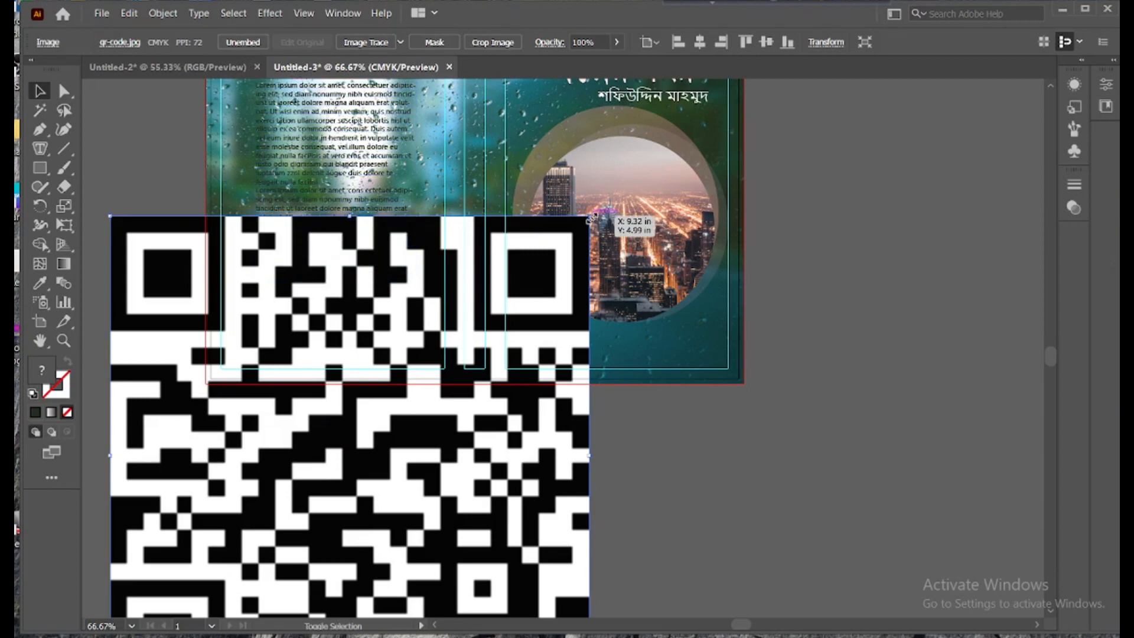
left_click_drag(590, 218, 460, 431)
left_click(393, 445)
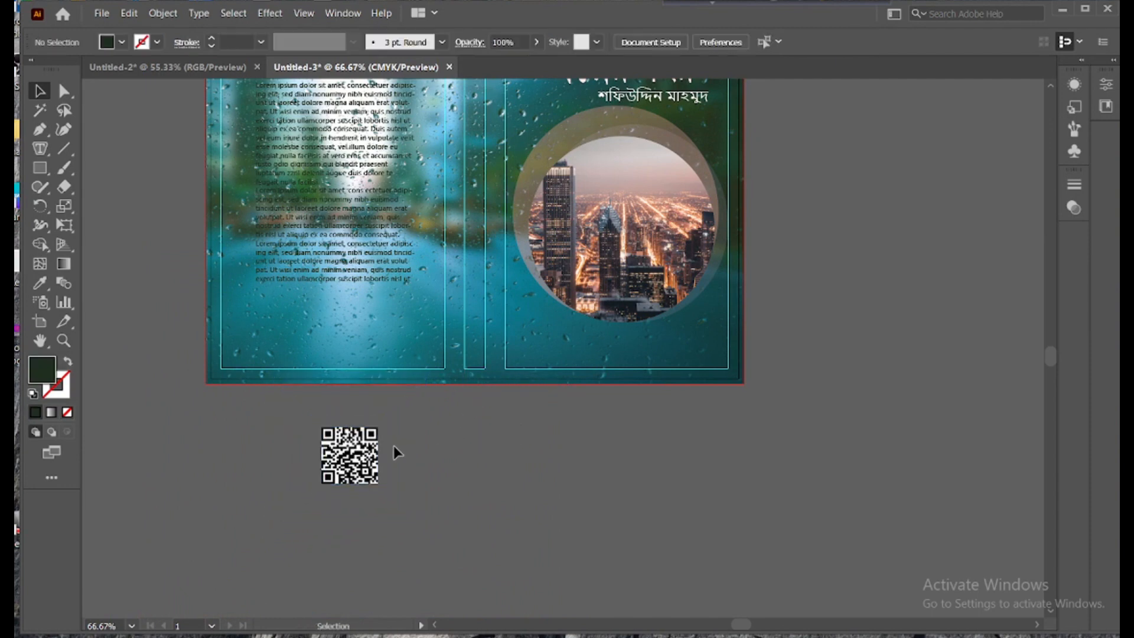
left_click_drag(357, 429, 374, 446)
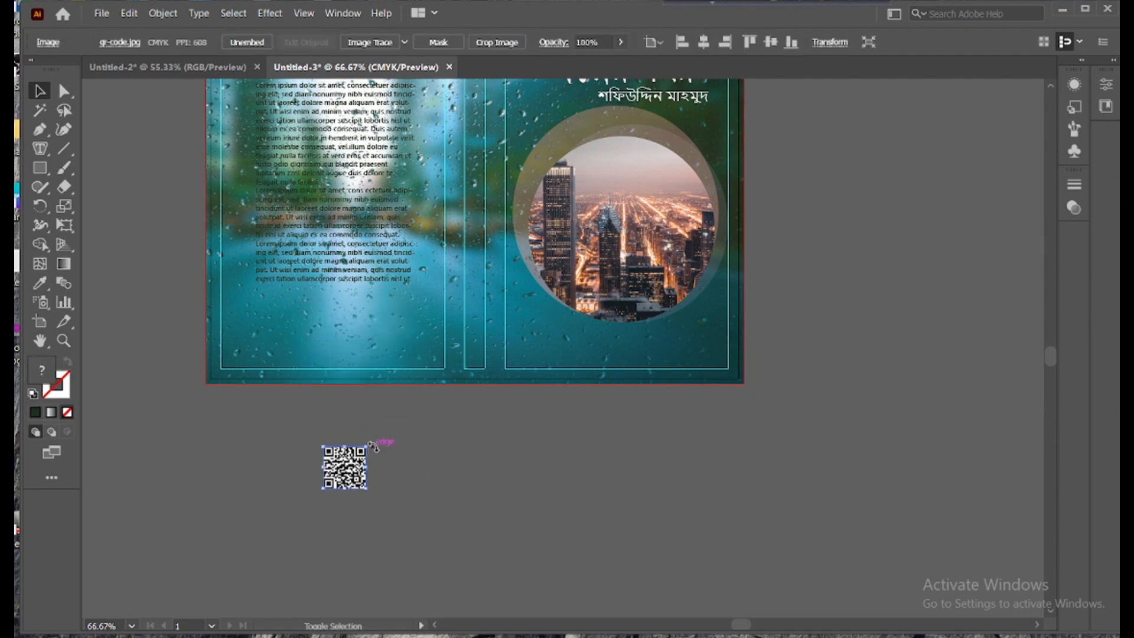
left_click(428, 452)
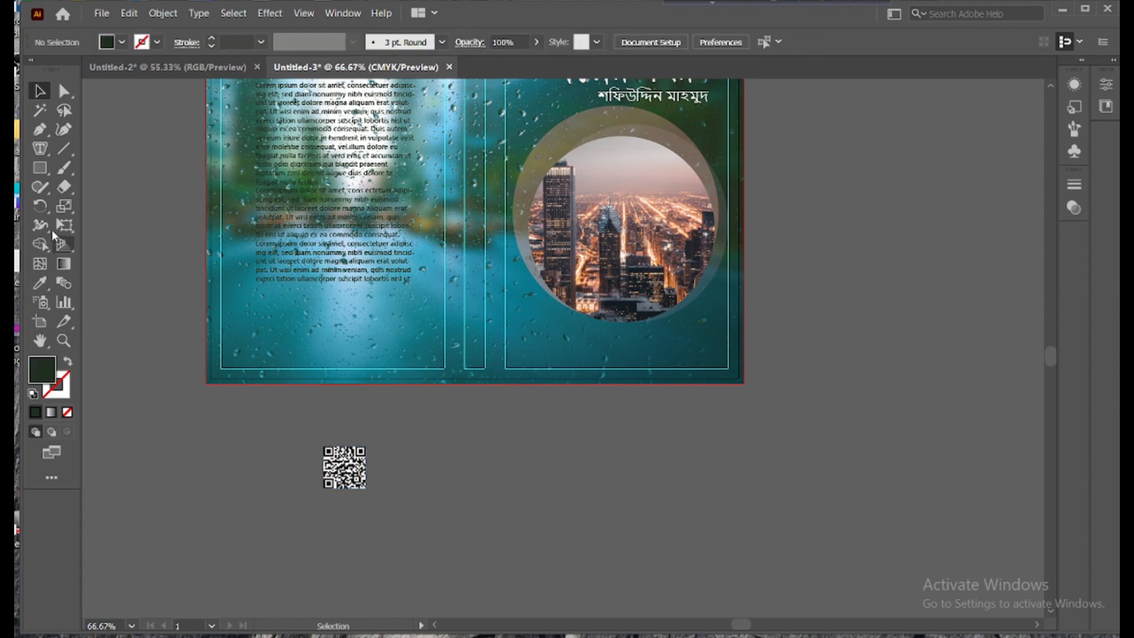
left_click(40, 167)
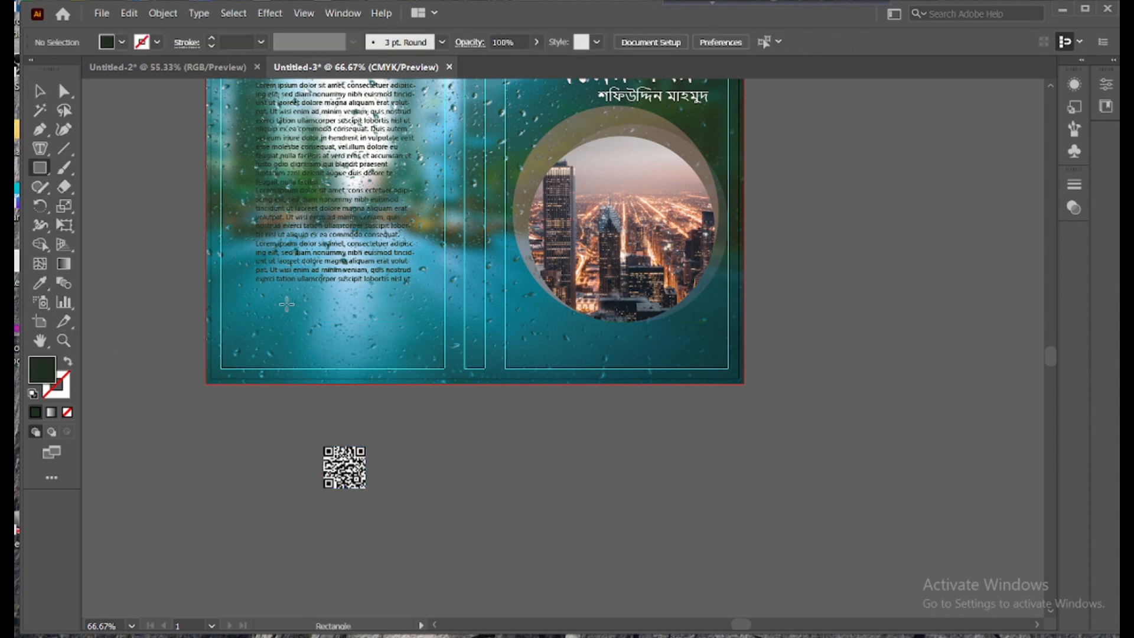
Draw a box near the bottom of the back cover and fill it with bright blue 404EFF
left_click_drag(276, 303, 364, 364)
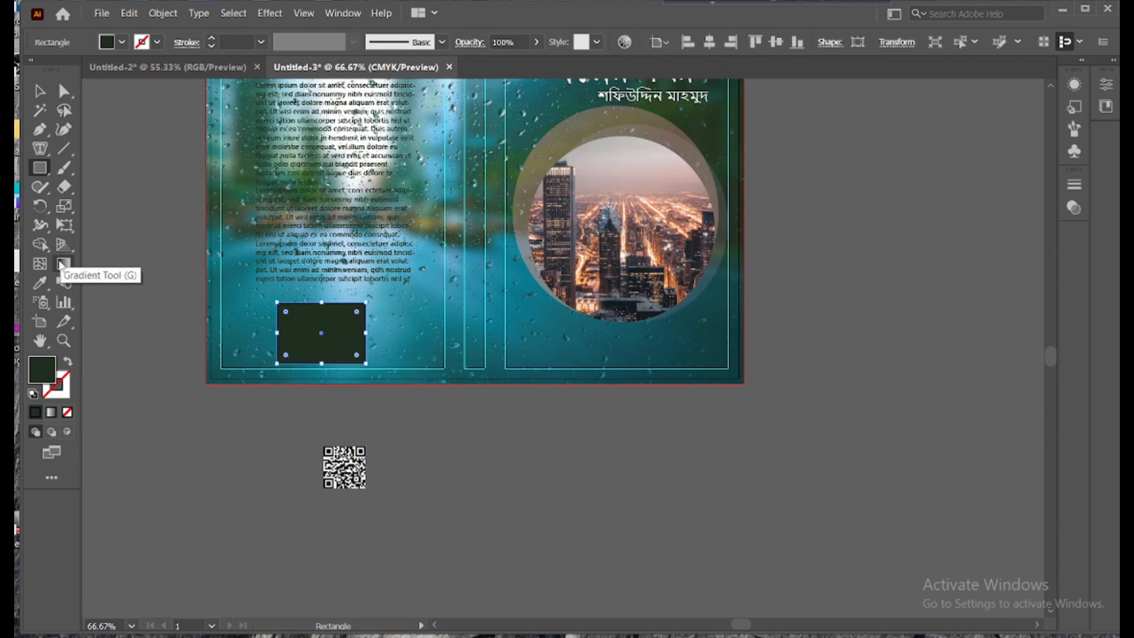
double_click(42, 373)
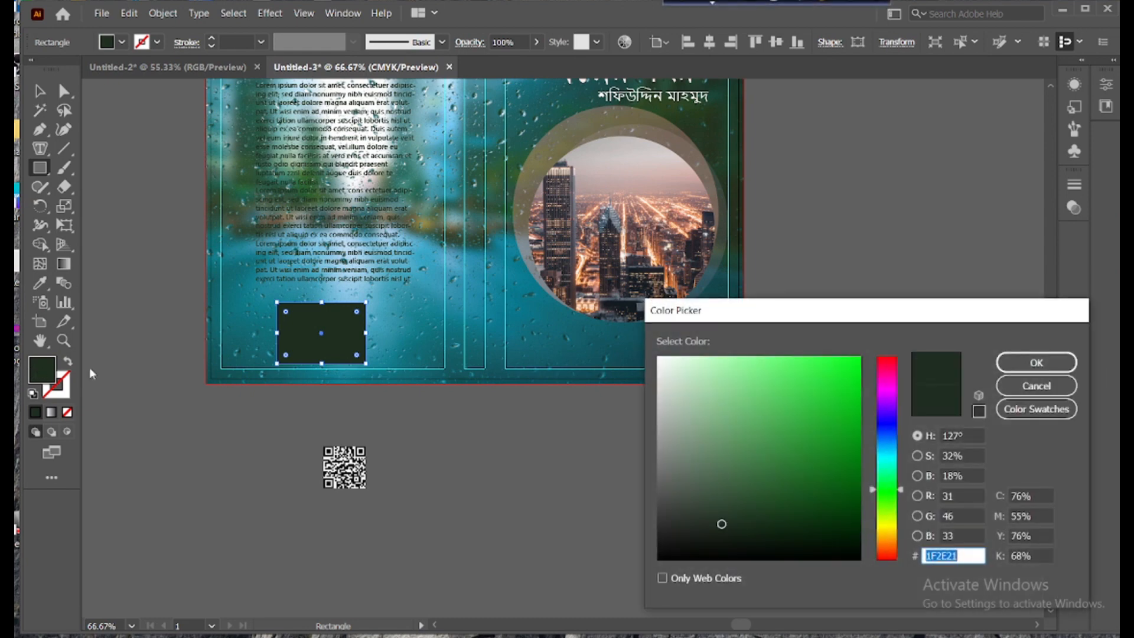
left_click(892, 427)
left_click(810, 357)
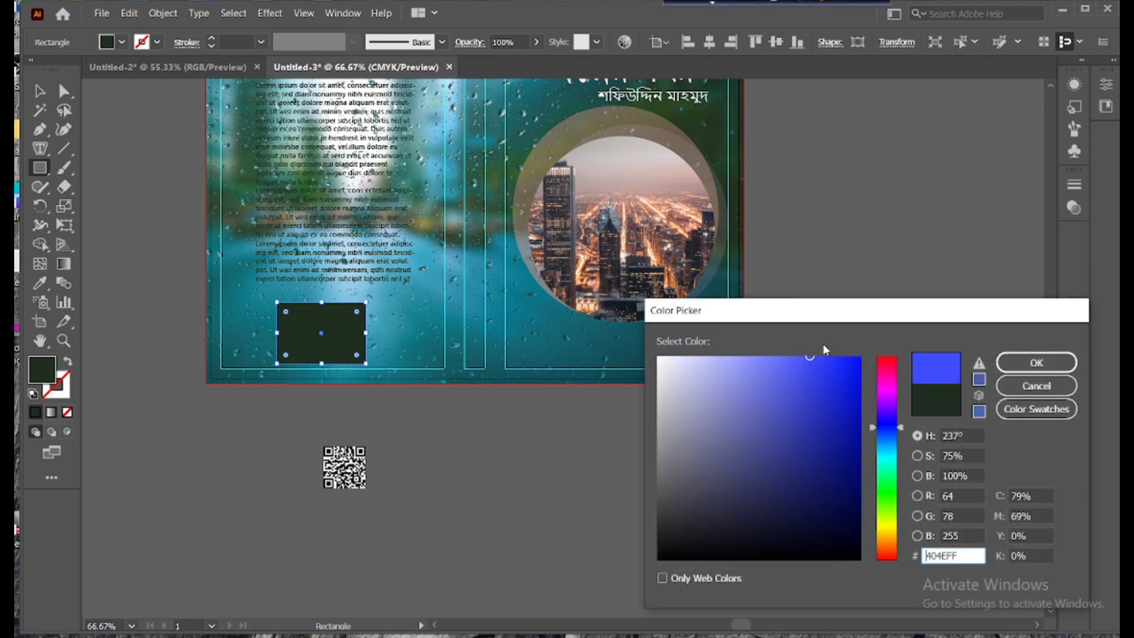
left_click(1040, 362)
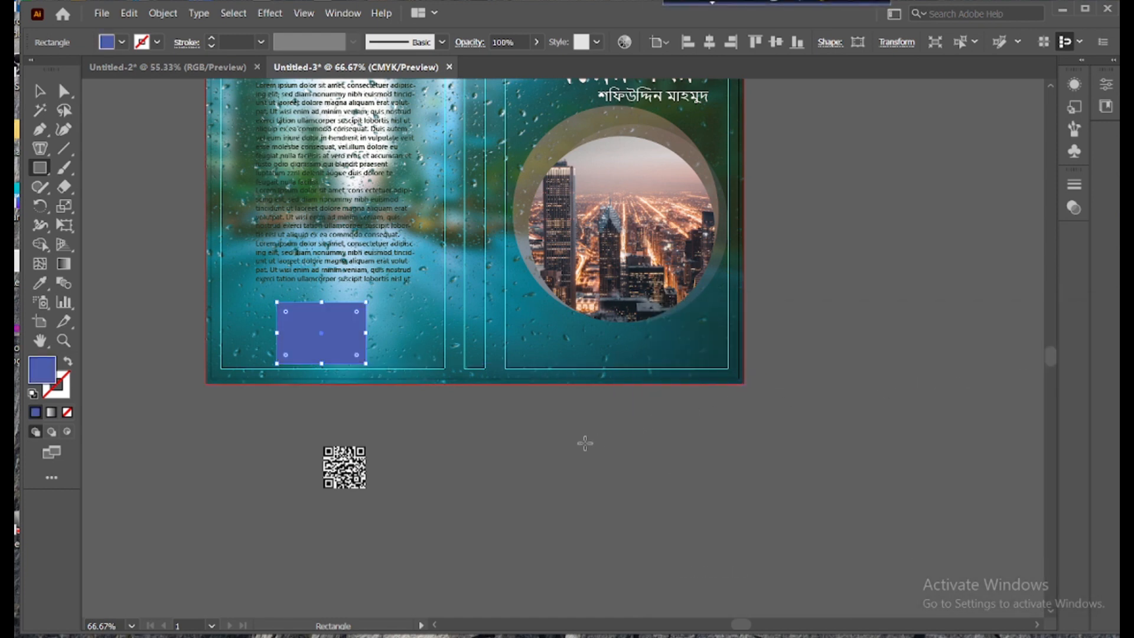
left_click(39, 90)
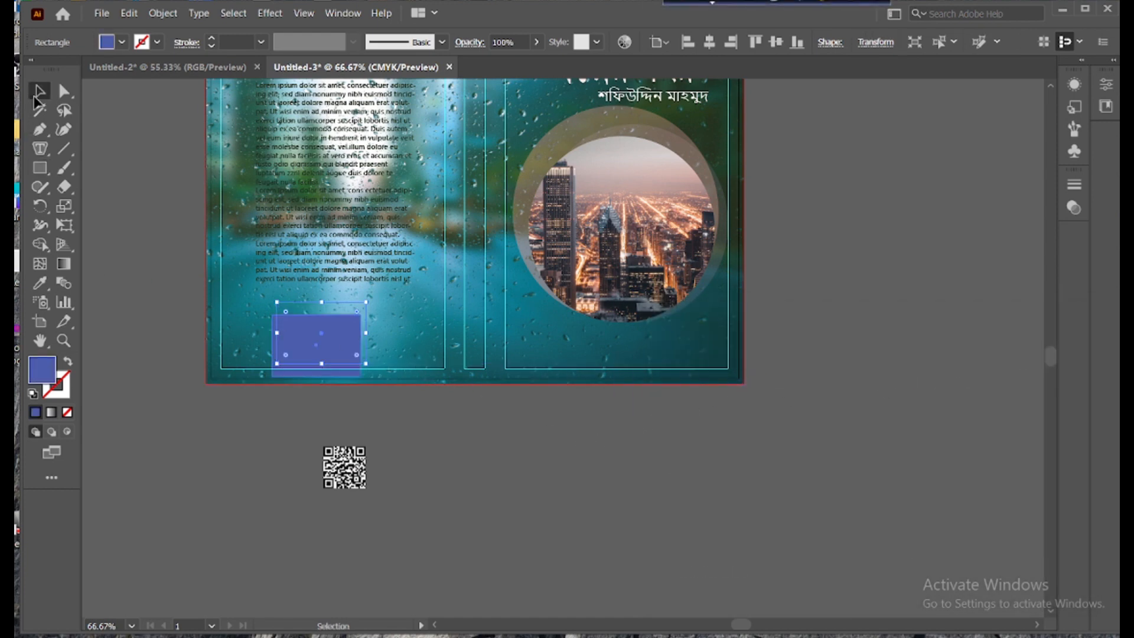
key("Return")
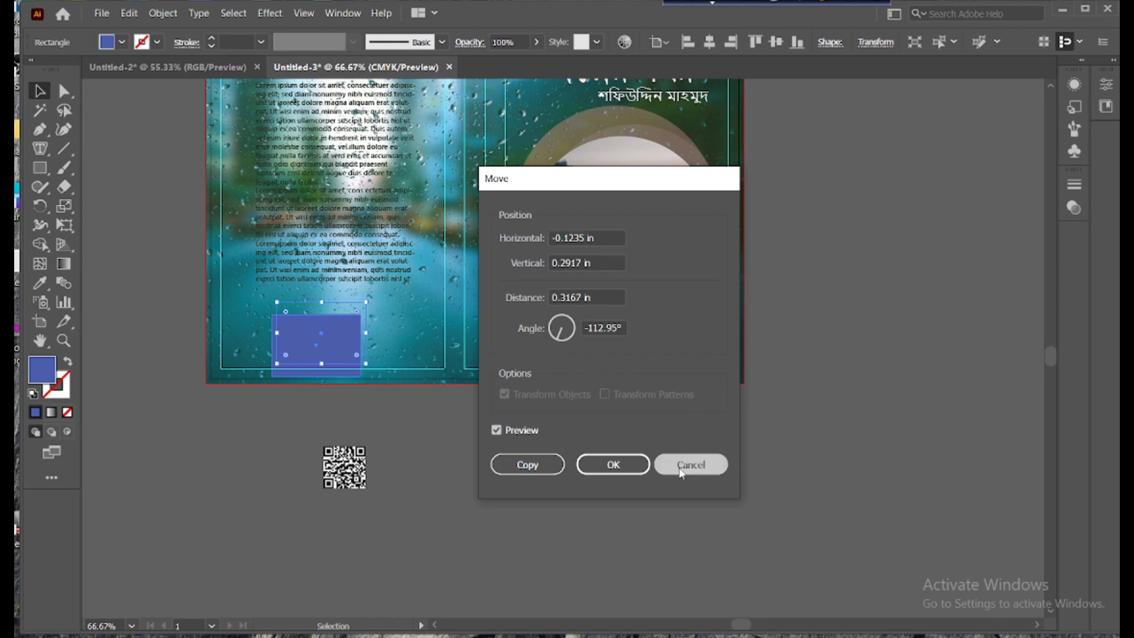
left_click(691, 464)
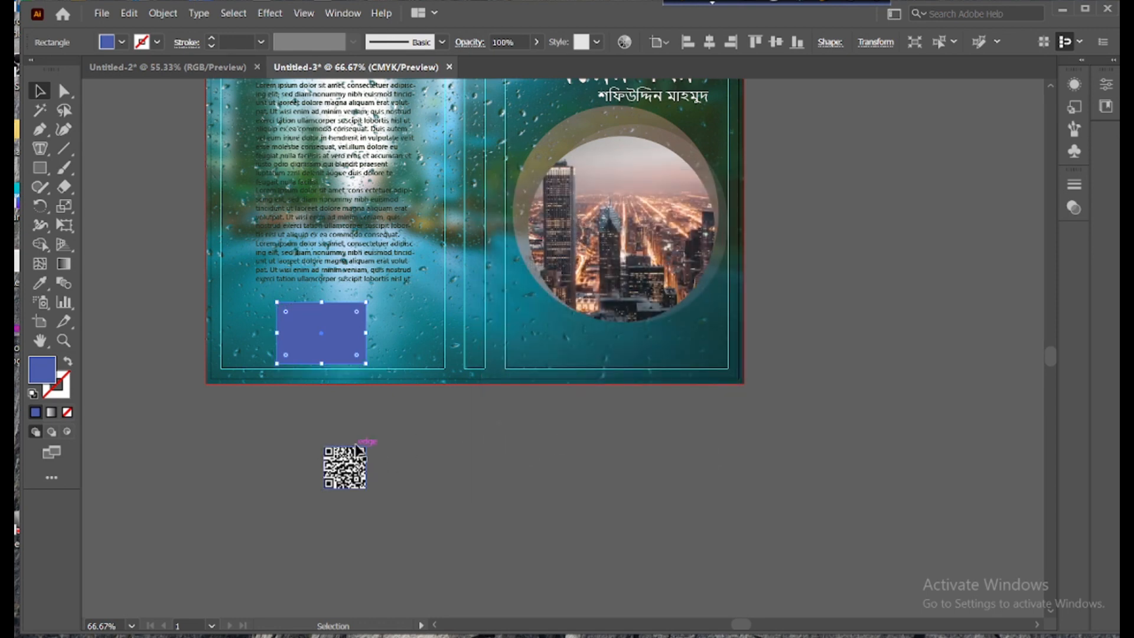
Bring the QR code to front, move it onto the blue box, and shrink the box around it
left_click_drag(358, 448, 352, 415)
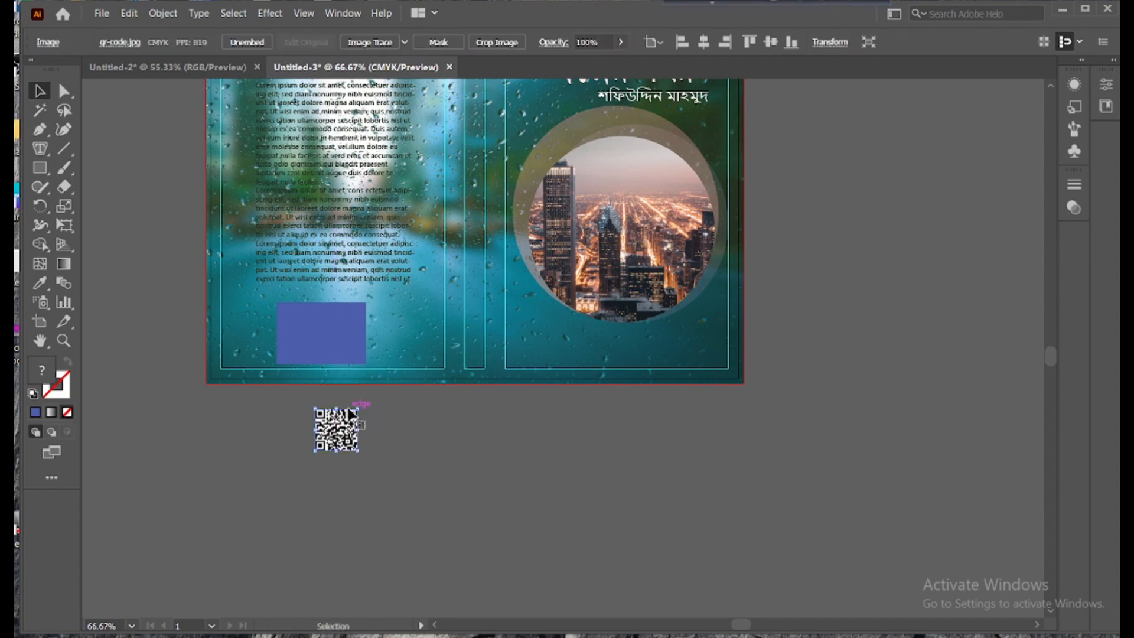
right_click(349, 410)
mouse_move(413, 531)
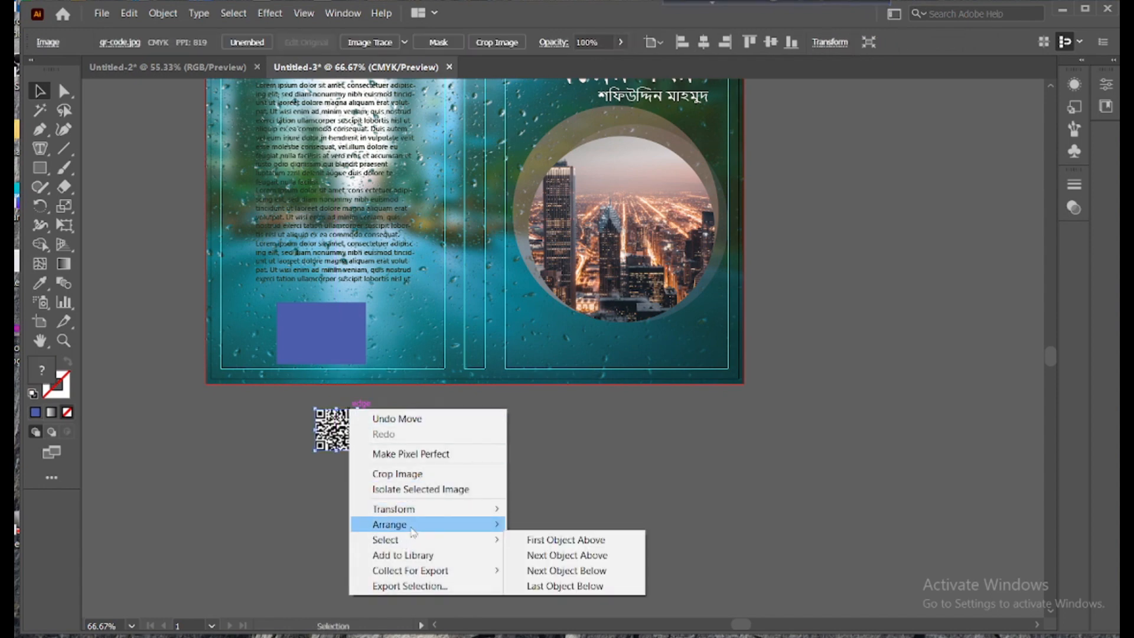
left_click(549, 526)
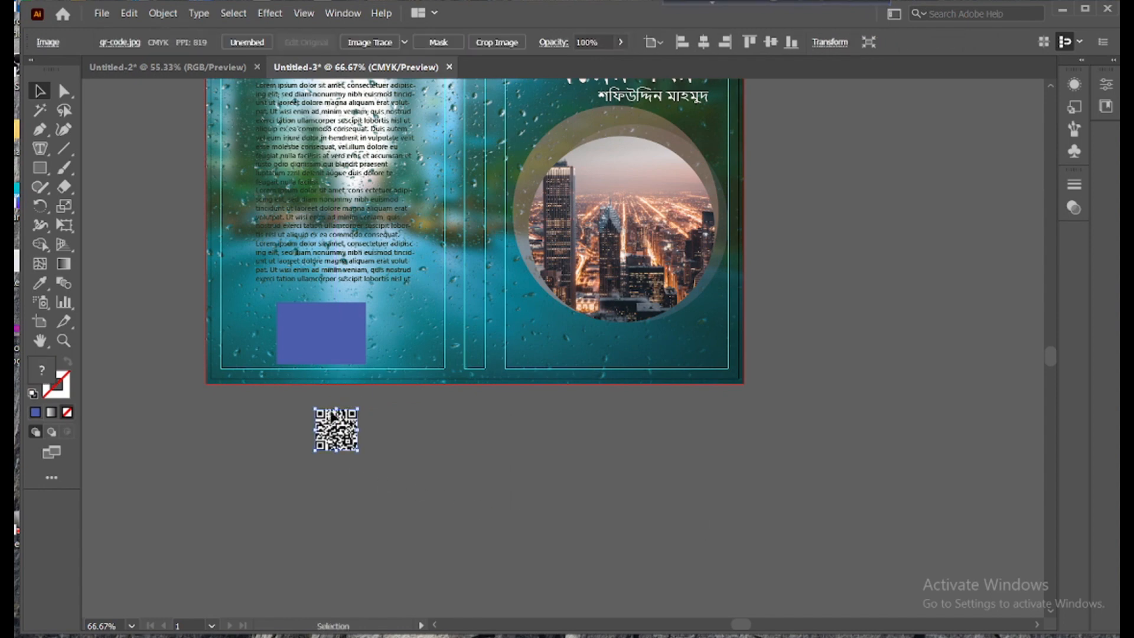
left_click(331, 346)
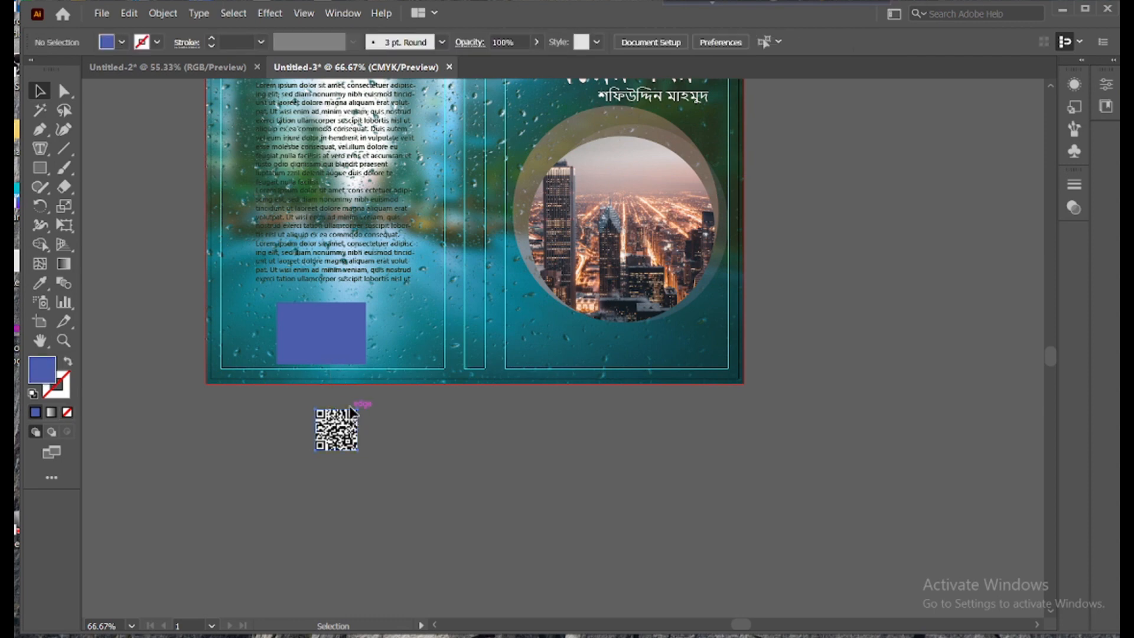
left_click_drag(354, 411, 338, 318)
left_click(366, 310)
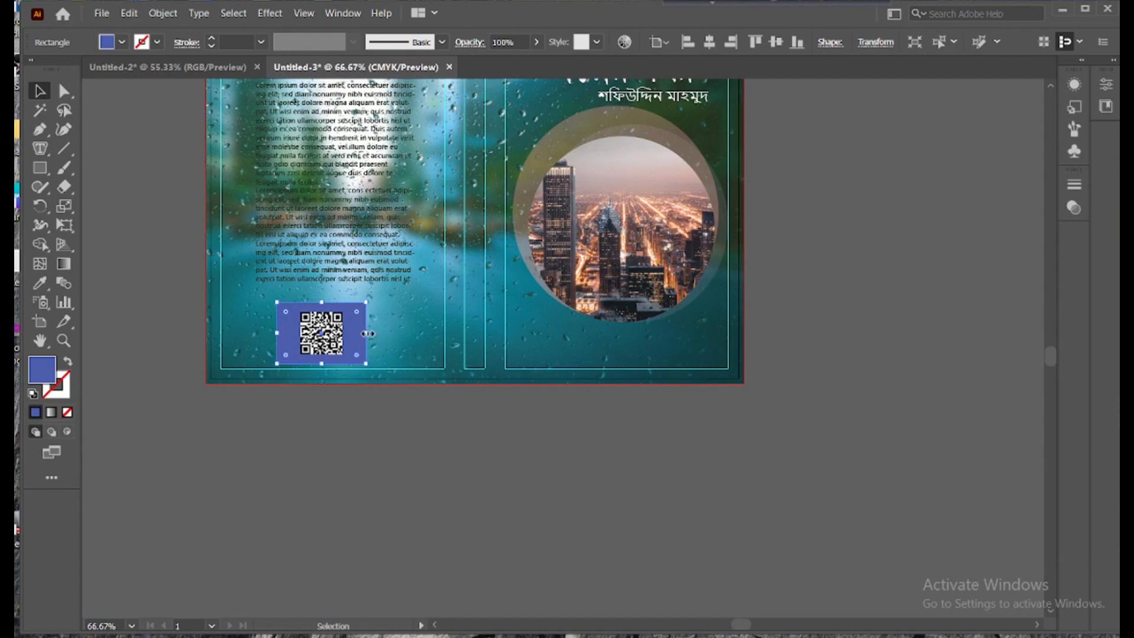
left_click_drag(367, 334, 297, 335)
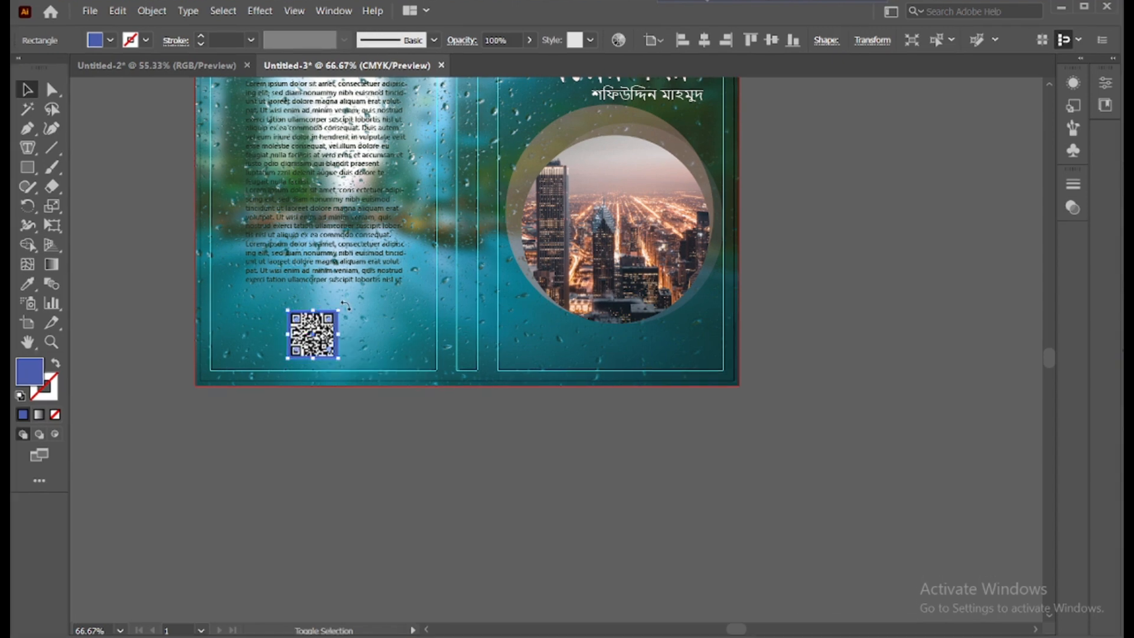
Group the QR code with its blue frame and nudge the group up beneath the placeholder text
right_click(320, 324)
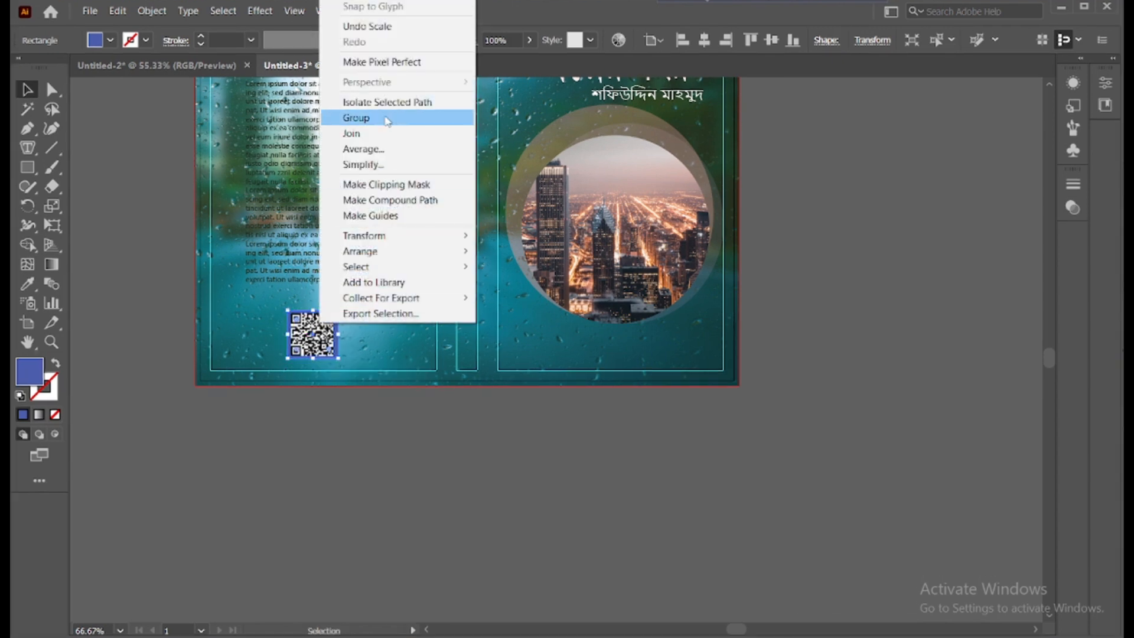
left_click(388, 118)
left_click(353, 309)
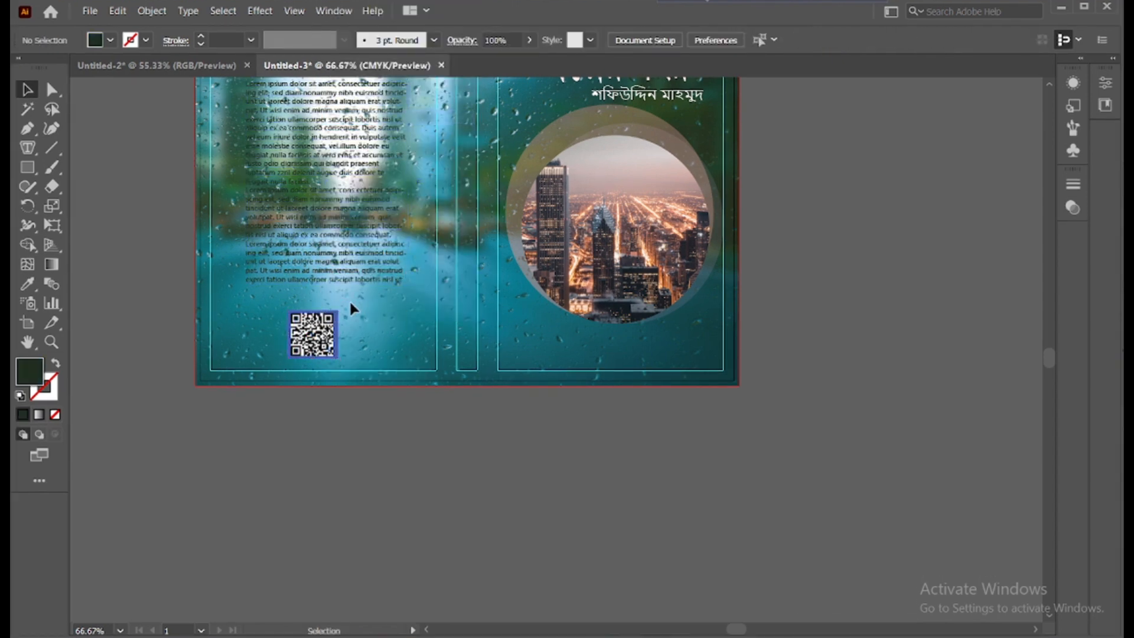
left_click_drag(332, 315, 341, 294)
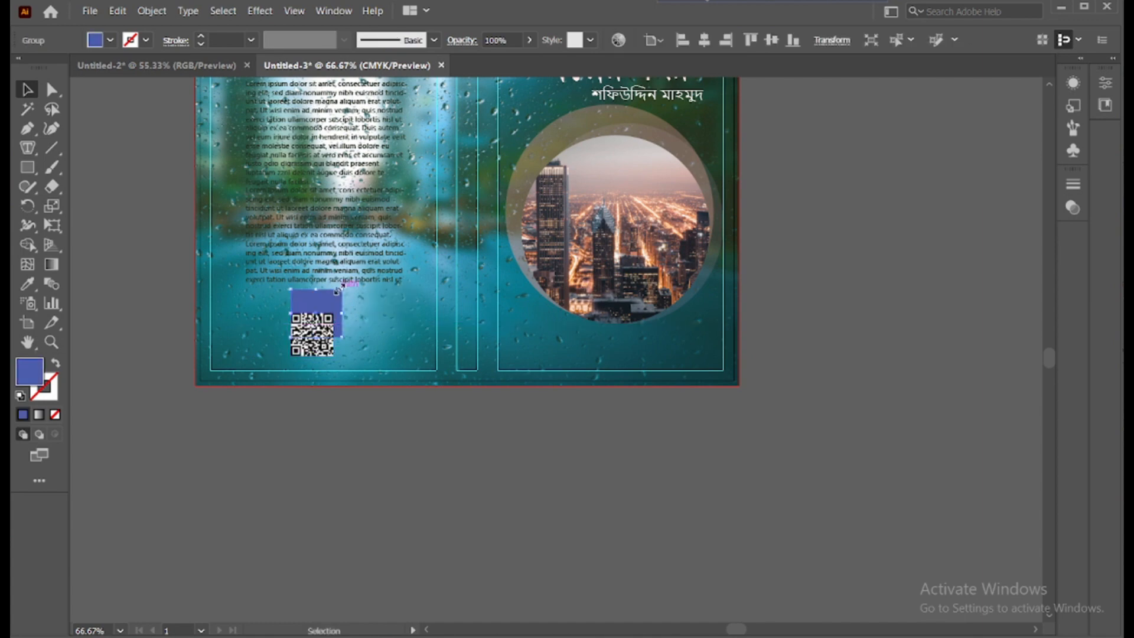
mouse_move(323, 320)
left_mouse_down()
mouse_move(327, 301)
mouse_move(337, 304)
left_mouse_up()
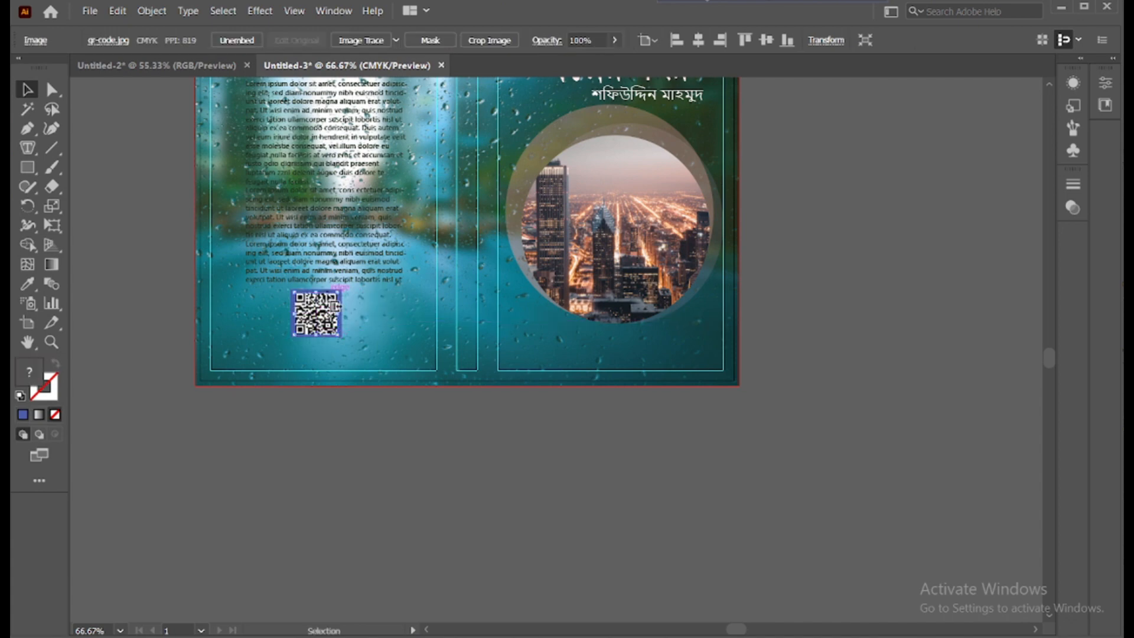
left_click(377, 288)
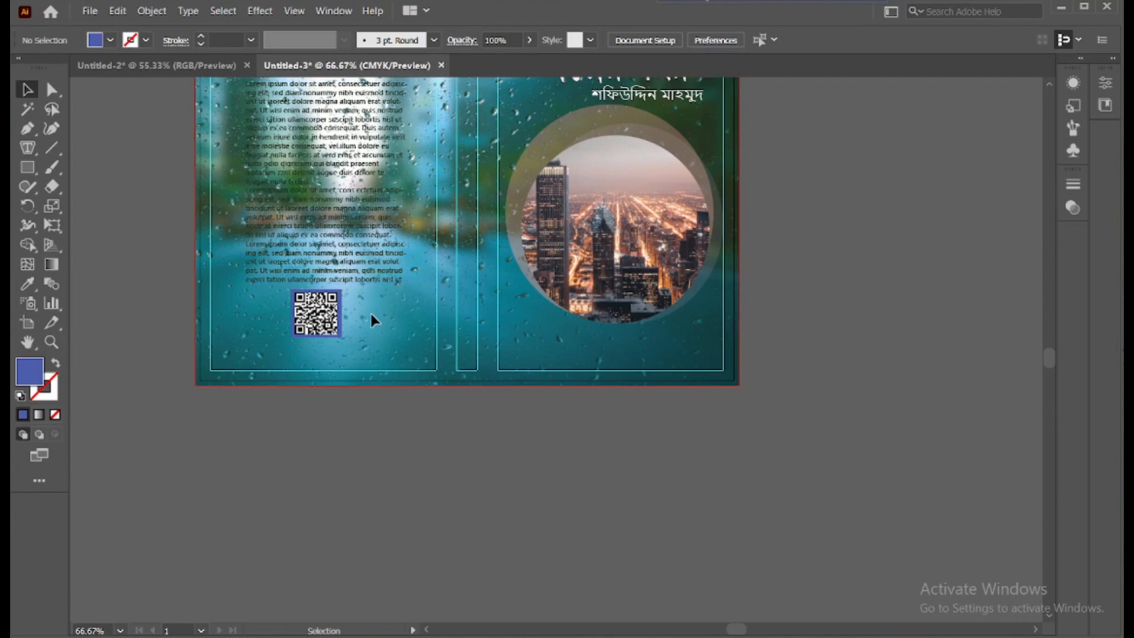
scroll(370, 310, "up", 5)
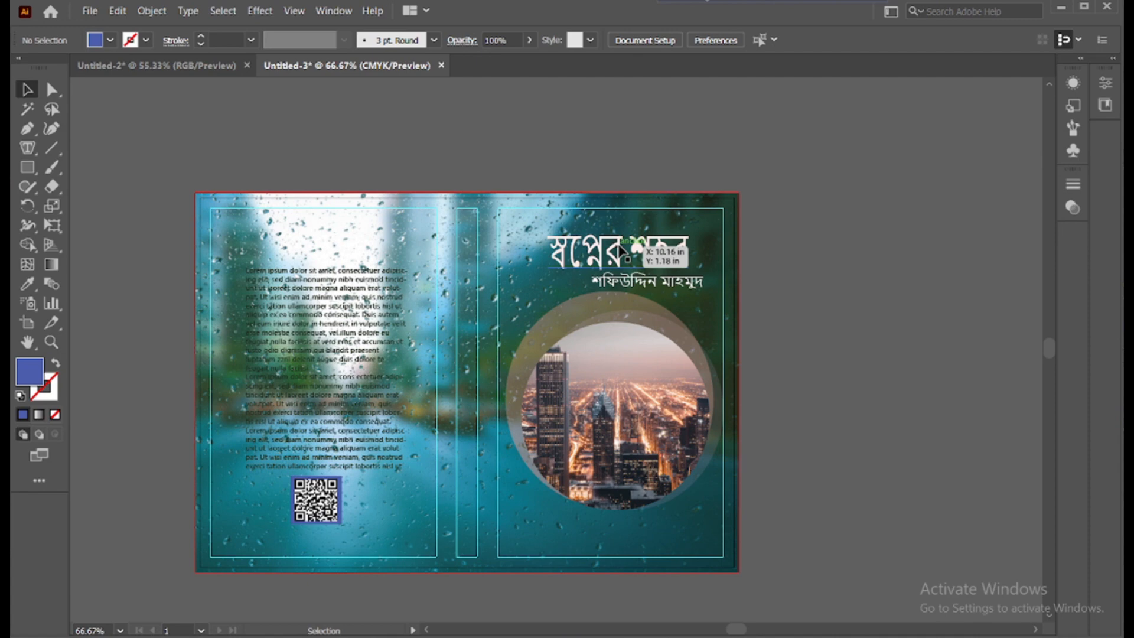
Duplicate the cover title and author name onto the pasteboard beside the artboard
left_click_drag(620, 251, 858, 210)
left_click_drag(637, 286, 876, 281)
left_click(820, 322)
key("t")
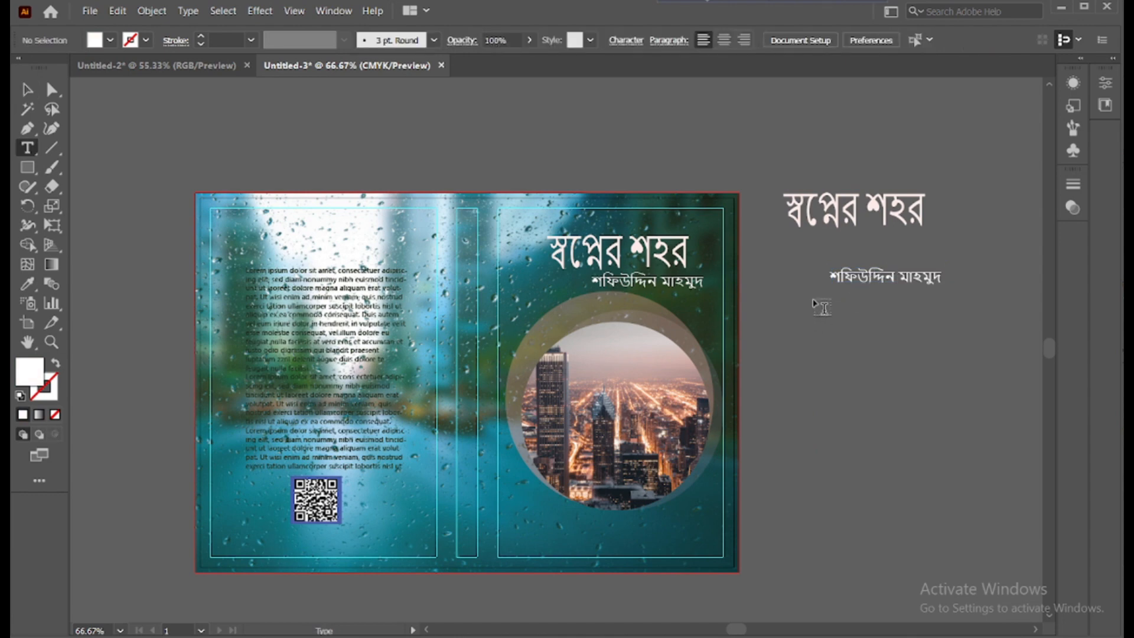
left_click(26, 90)
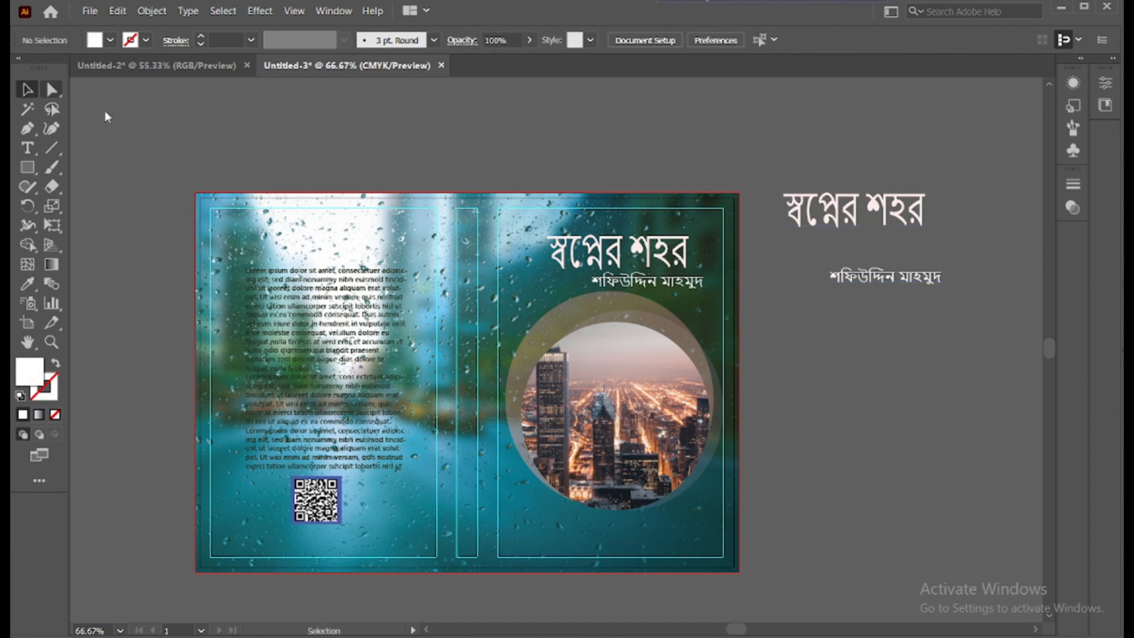
Make a -90° rotated copy of the স্বপ্নের শহর title and move it onto the spine
left_click(854, 210)
right_click(842, 187)
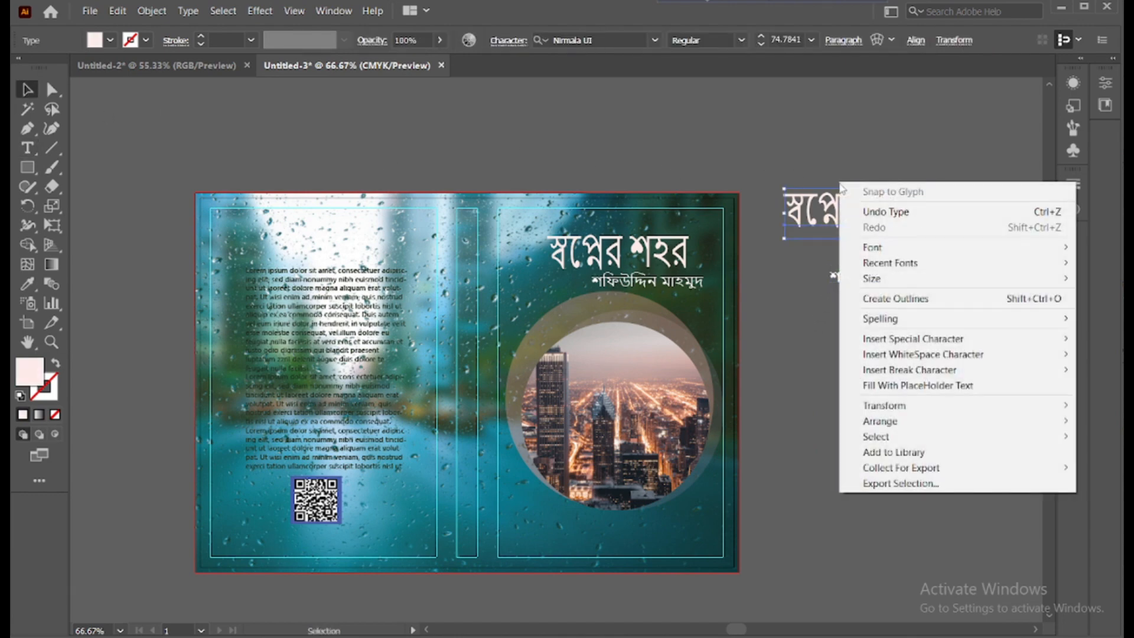
mouse_move(892, 405)
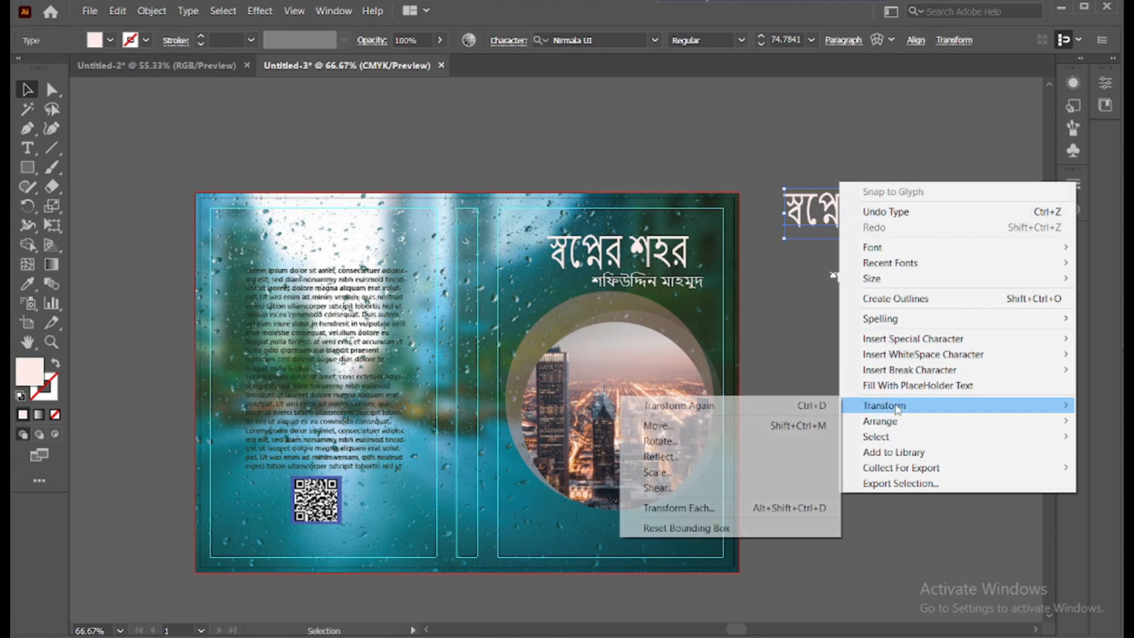
left_click(712, 442)
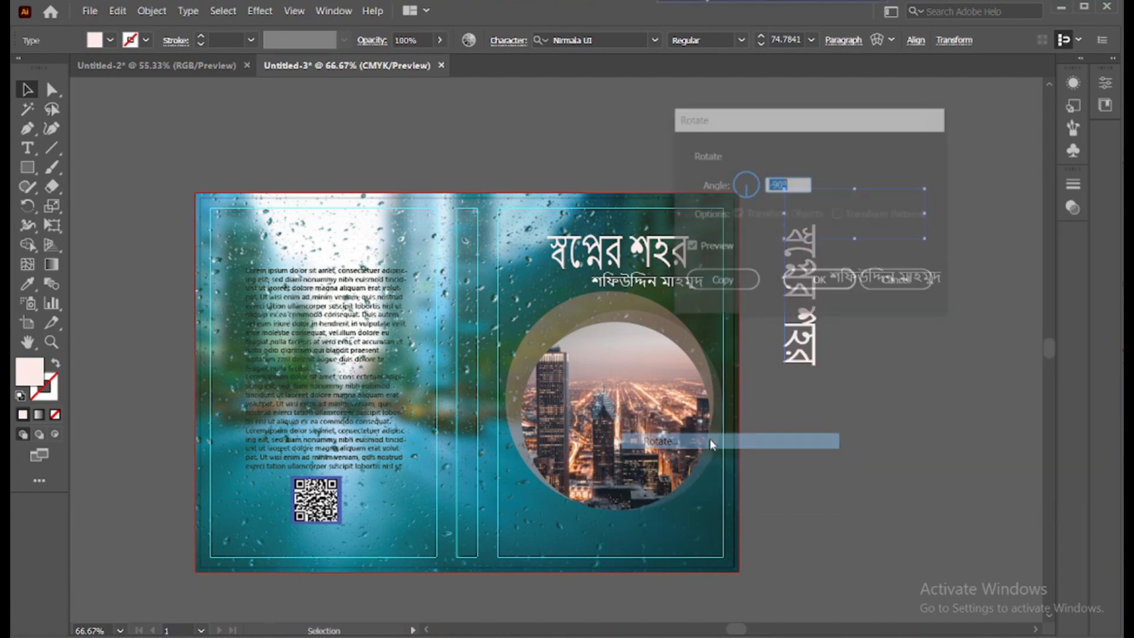
left_click(733, 281)
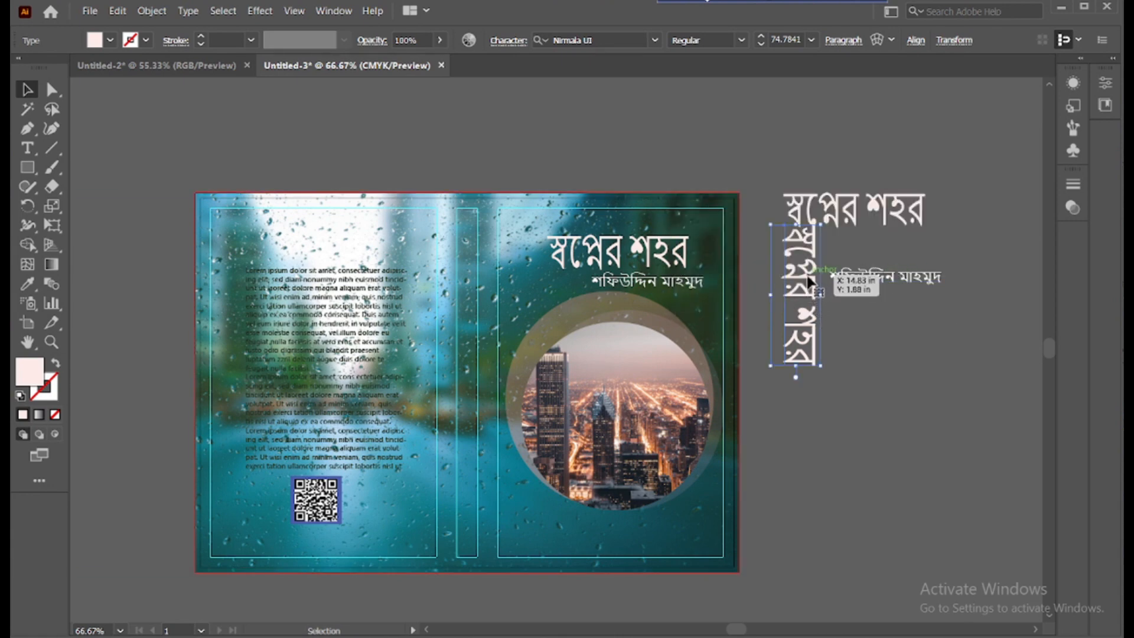
left_click_drag(809, 283, 473, 319)
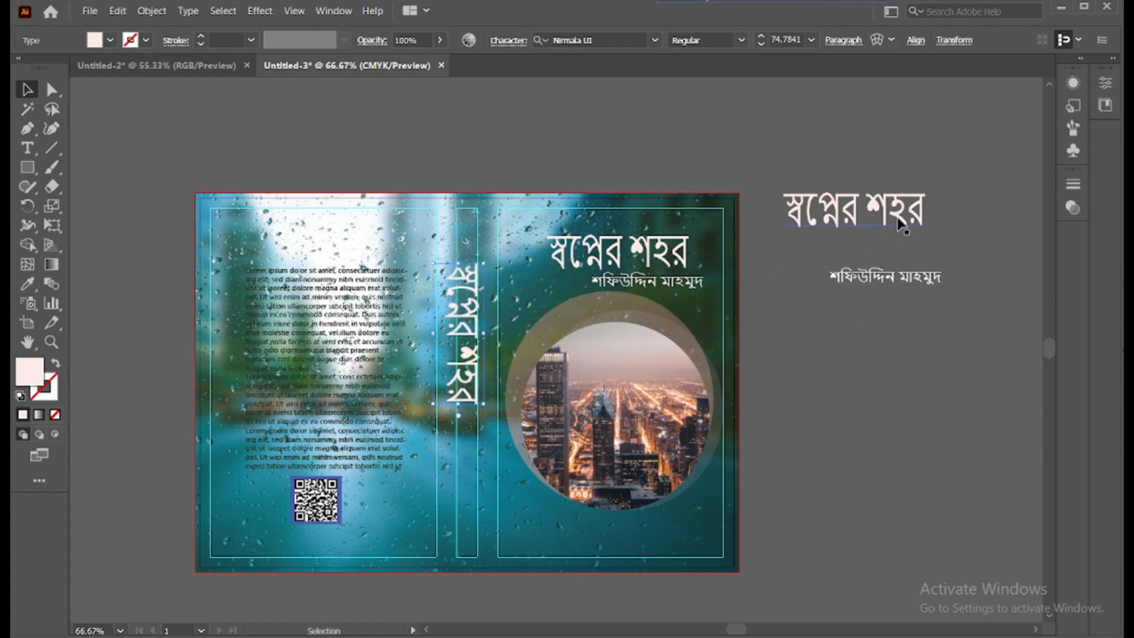
Rotate the spare author-name copy by -90° so it runs vertically
left_click(857, 275)
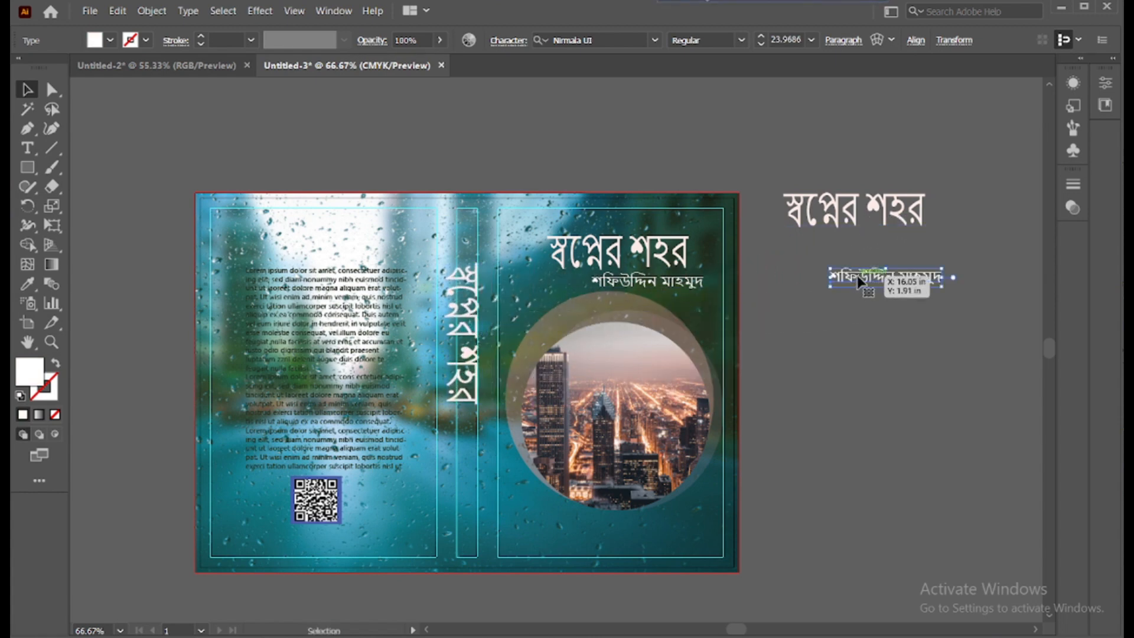
right_click(857, 275)
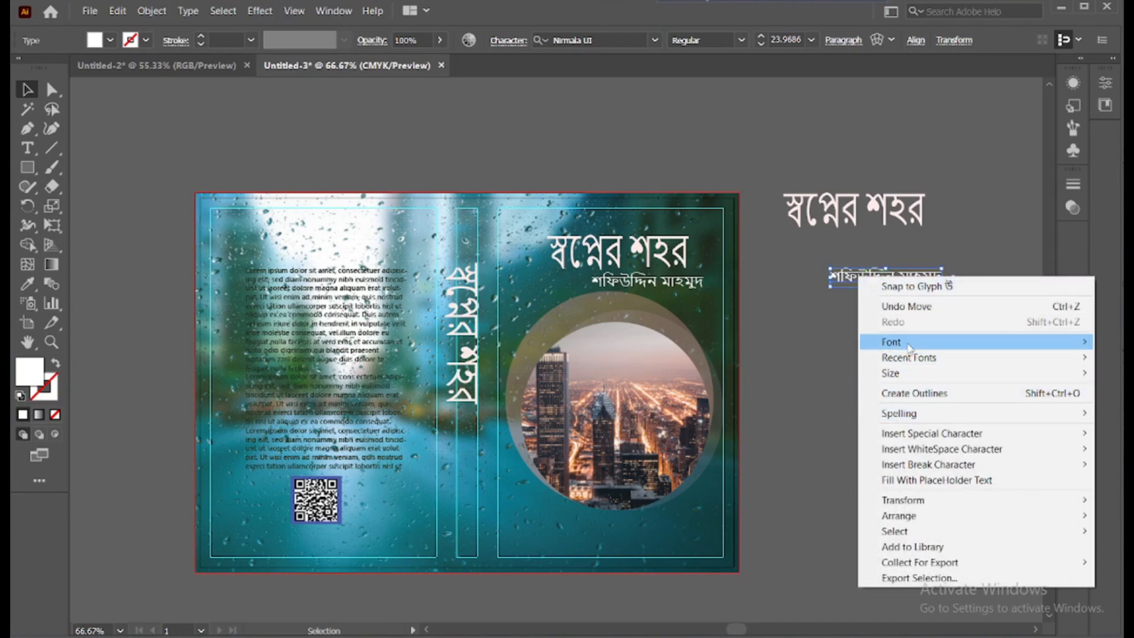
mouse_move(922, 504)
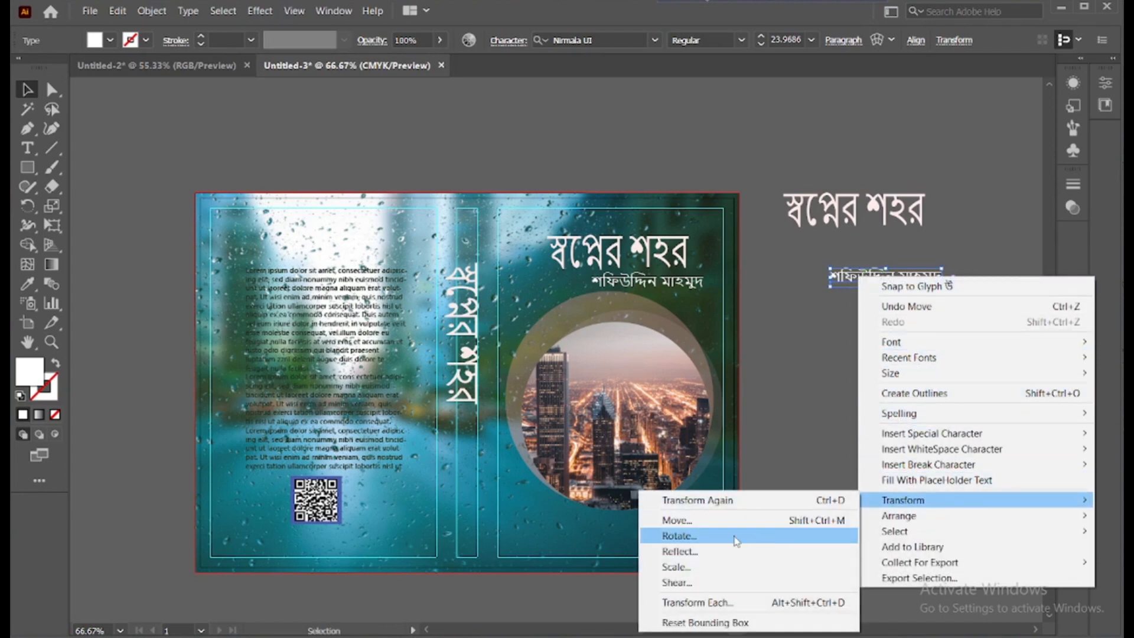
left_click(679, 536)
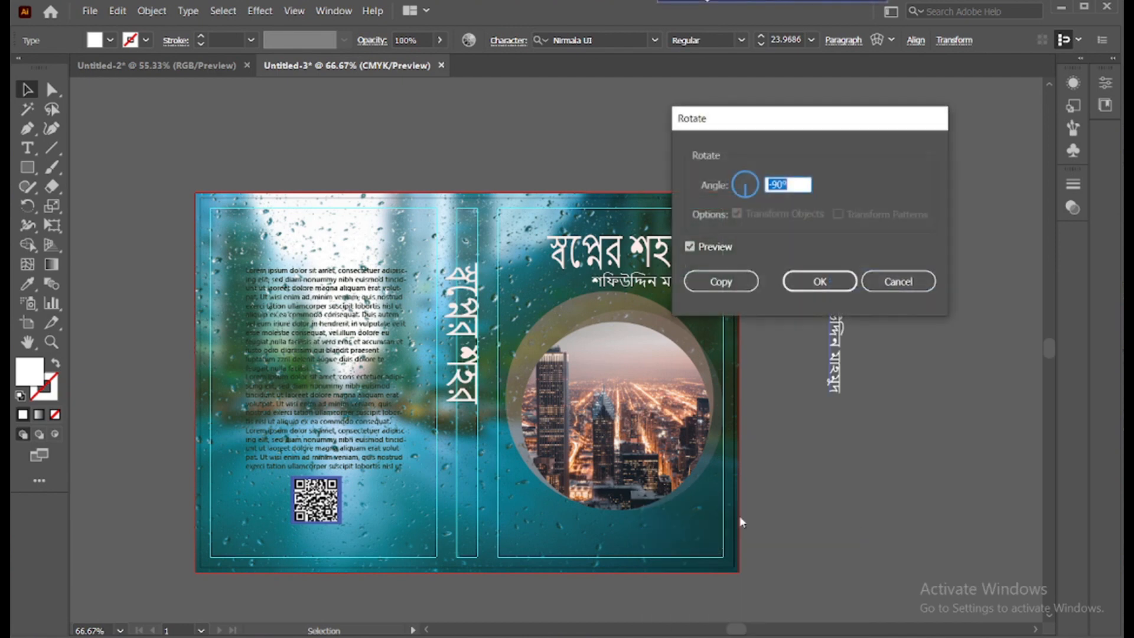
left_click(820, 282)
Clear the stray selection and select the vertical title on the spine
left_click(913, 312)
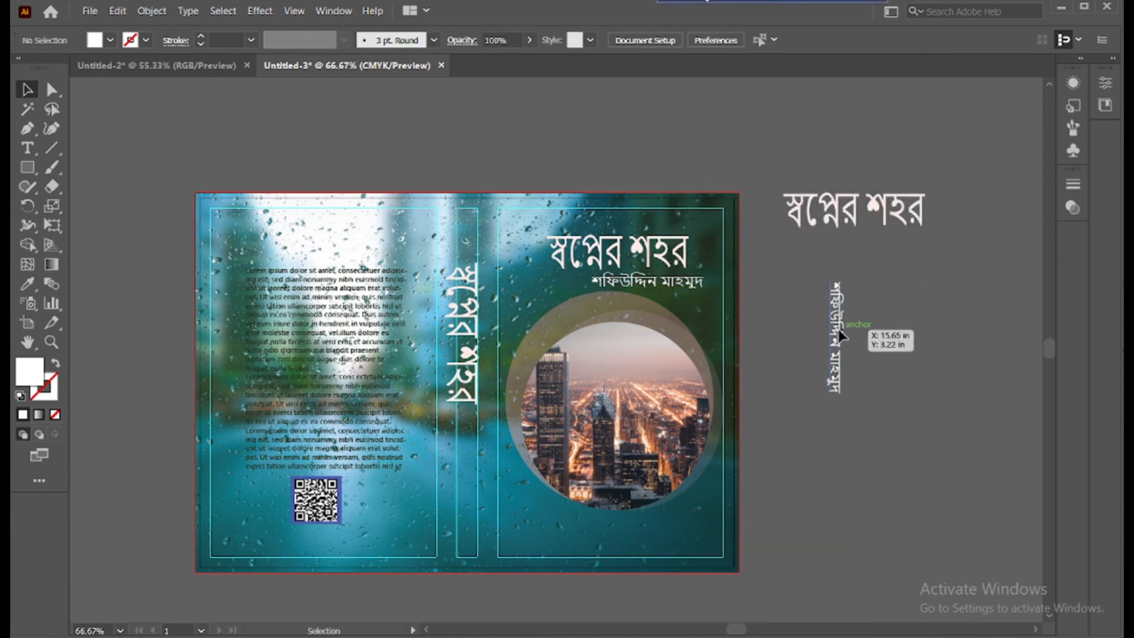
left_click_drag(839, 328, 603, 408)
left_click(894, 338)
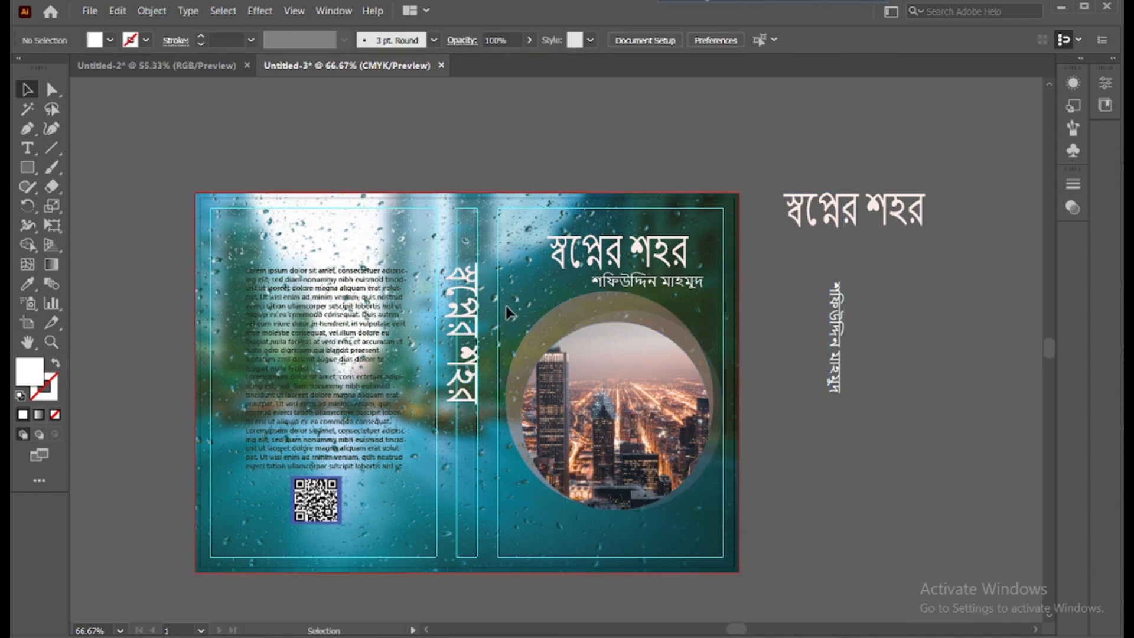
left_click(479, 333)
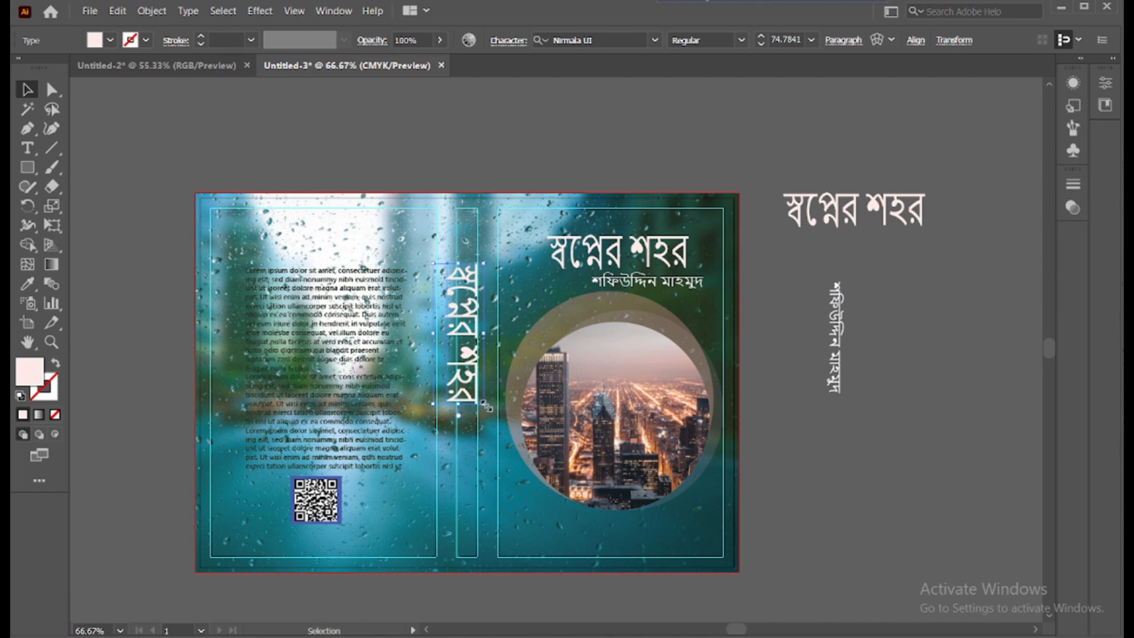
Scale the spine title down proportionally and place the vertical author name beneath it
key("shift")
left_click_drag(486, 407, 471, 332)
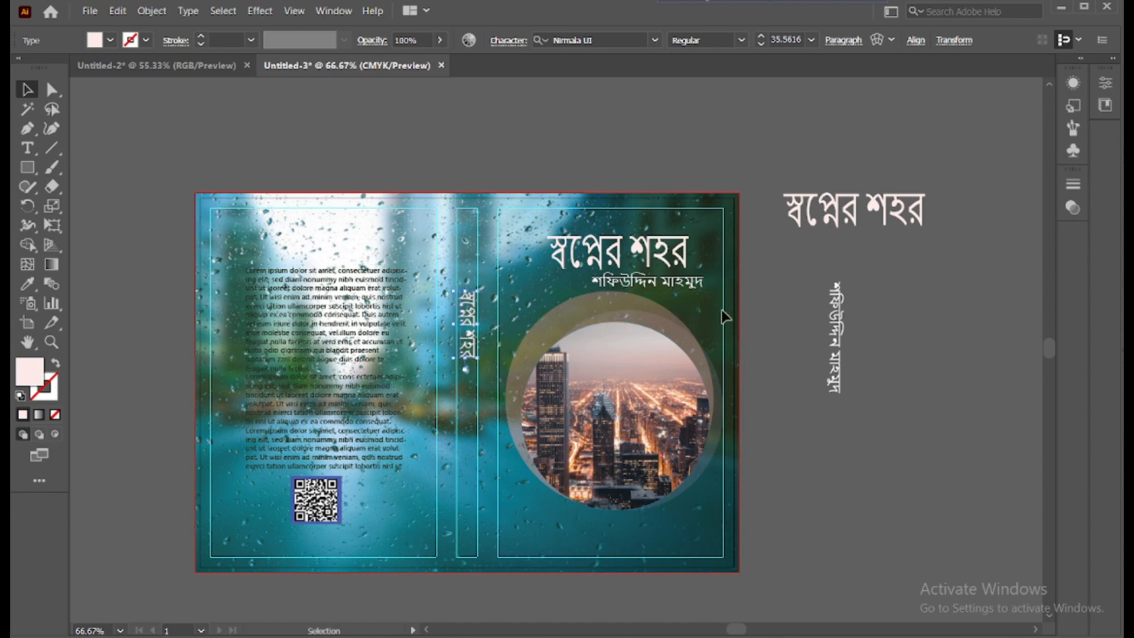
left_click(826, 302)
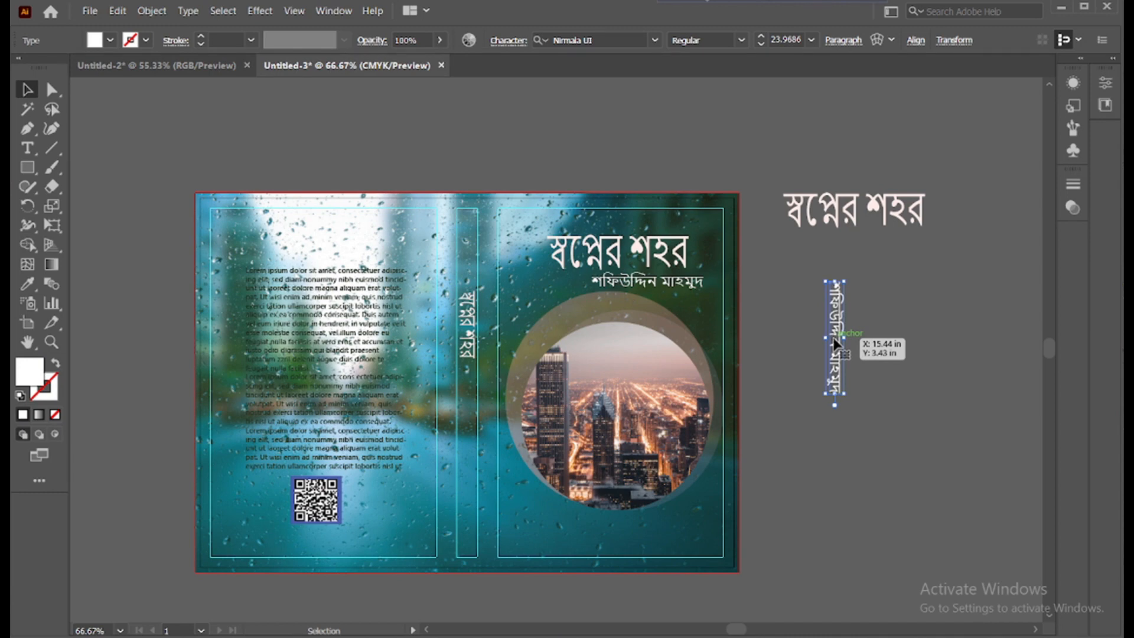
left_click_drag(834, 343, 464, 436)
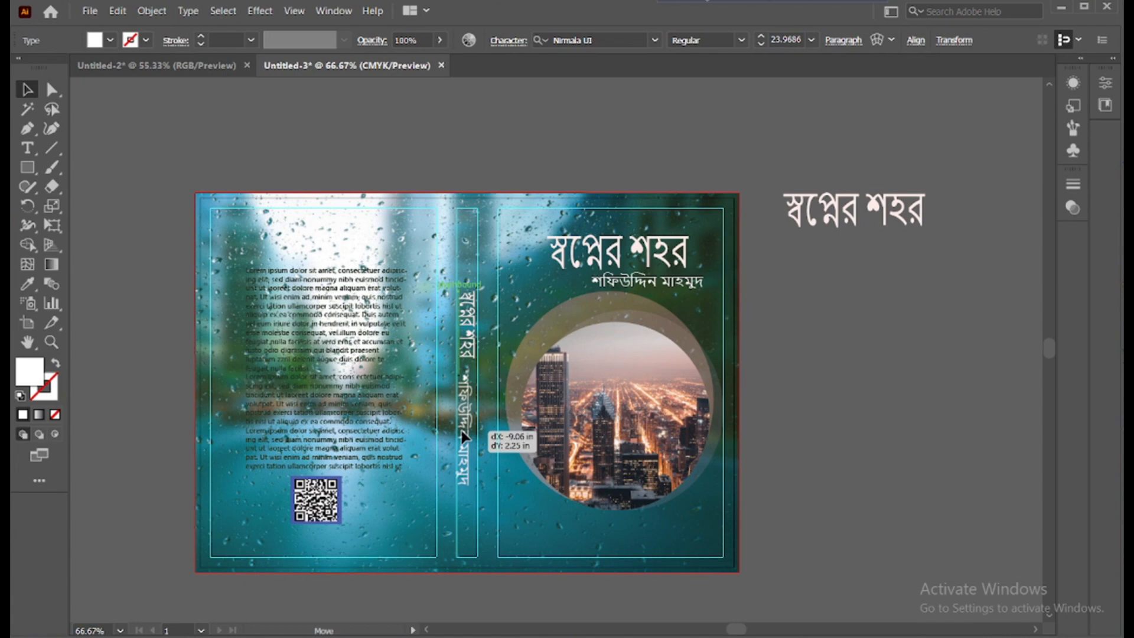
left_click_drag(464, 437, 465, 438)
left_click(814, 371)
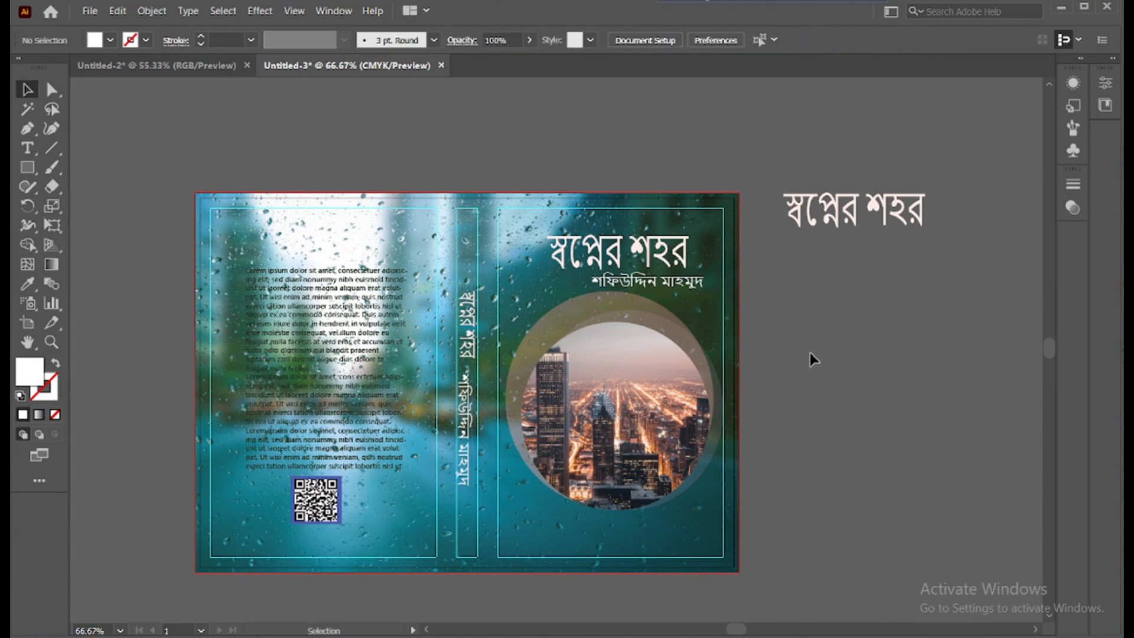
Delete the leftover title copy from the pasteboard beside the artboard
double_click(832, 209)
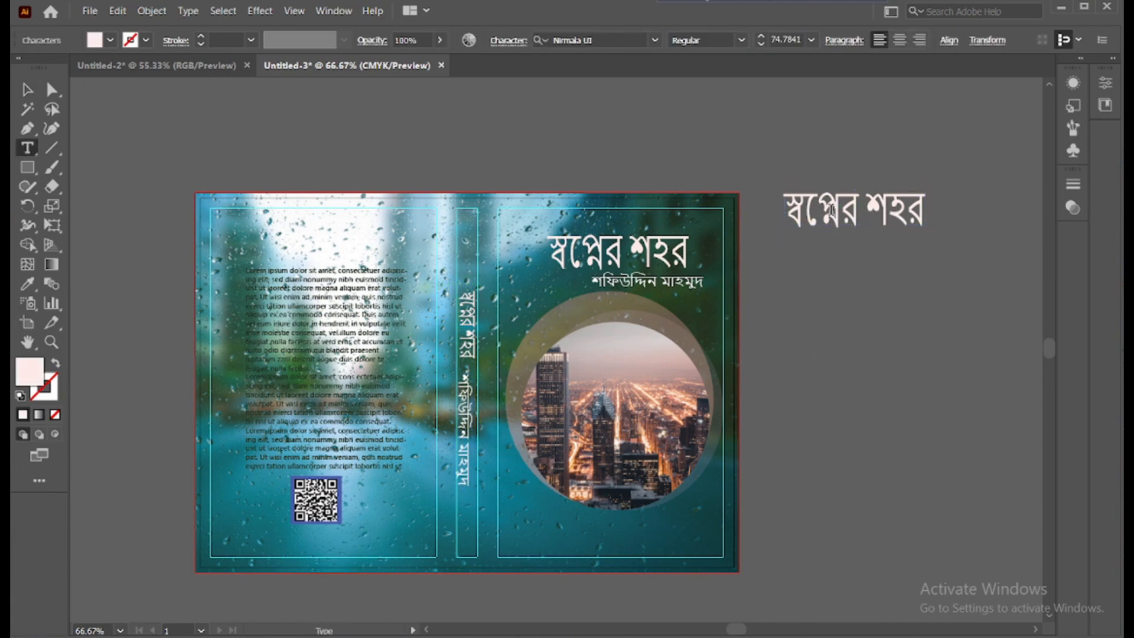
left_click_drag(927, 179, 875, 222)
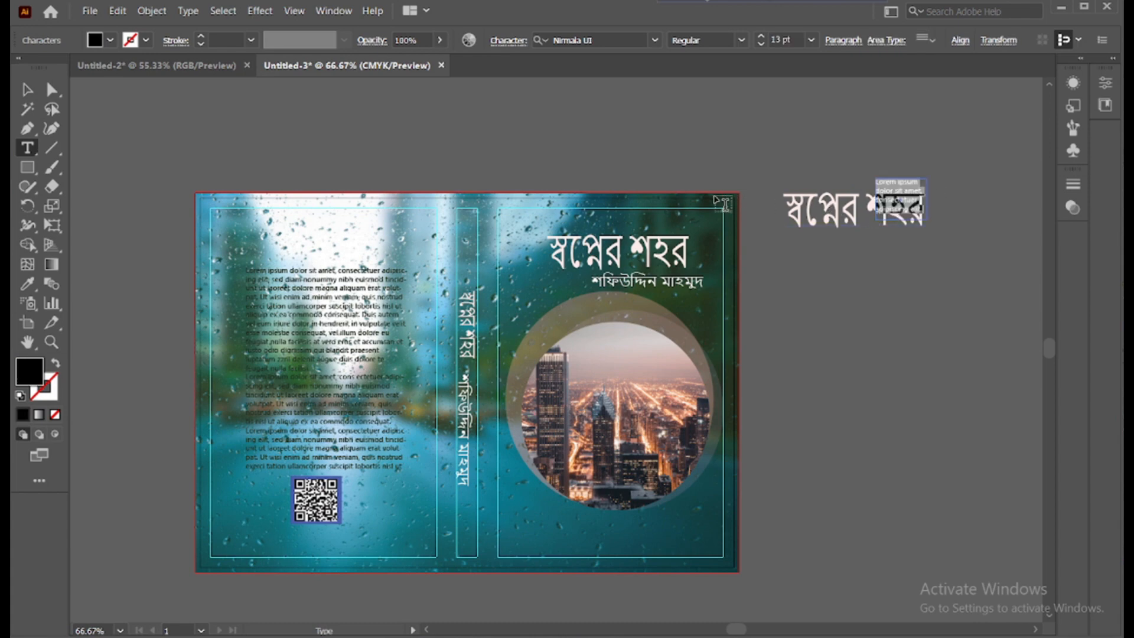
key("BackSpace")
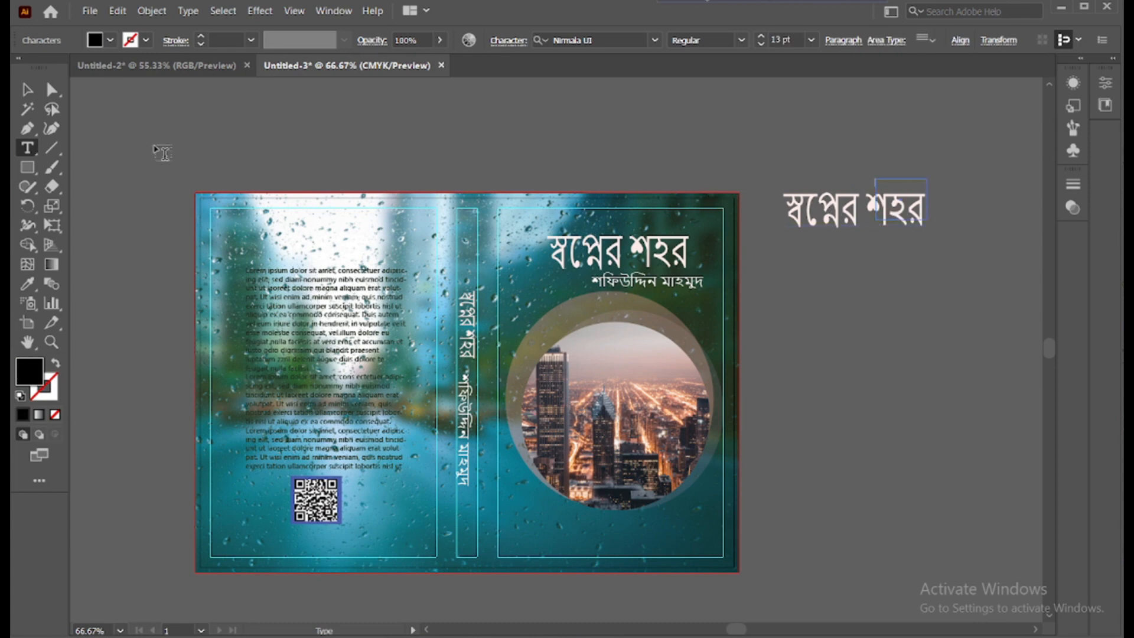
left_click(26, 91)
double_click(26, 92)
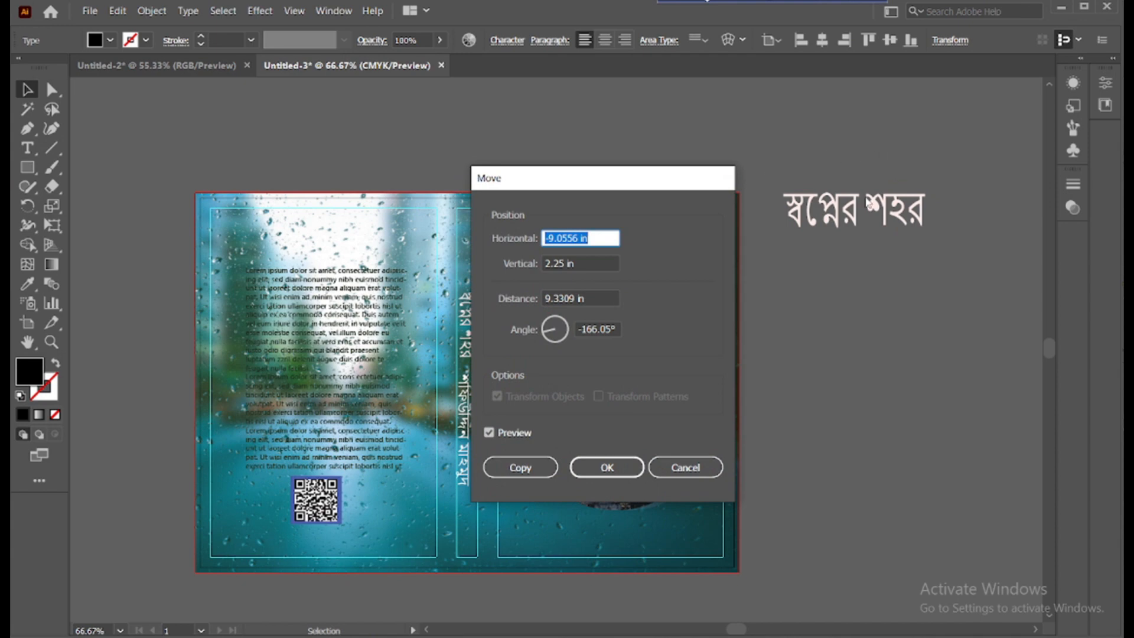
left_click(708, 468)
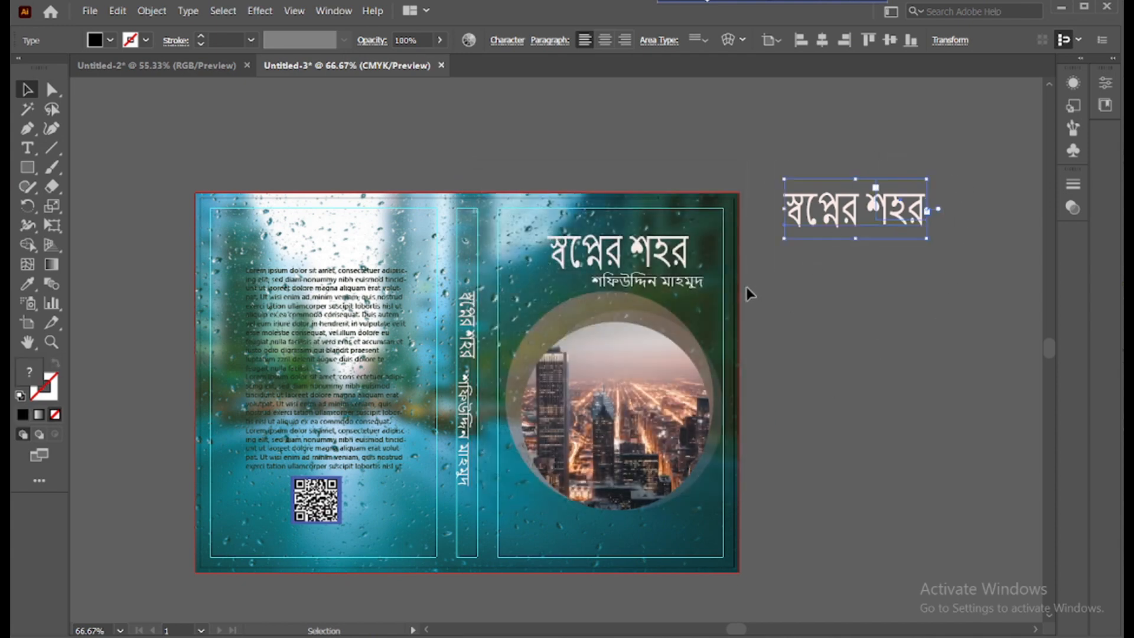
key("Delete")
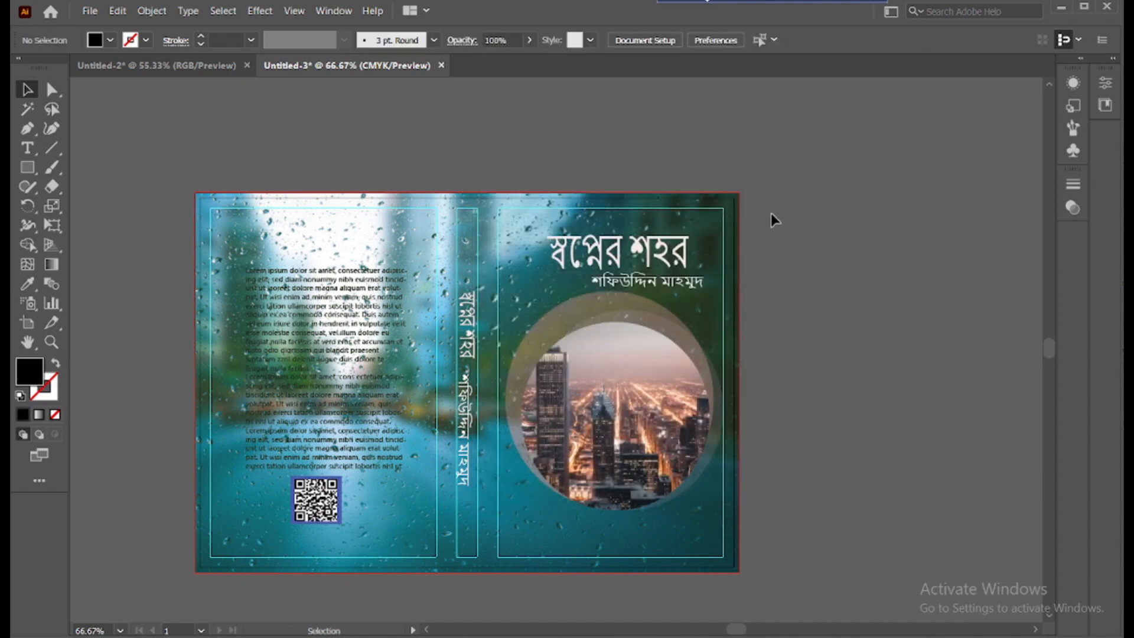
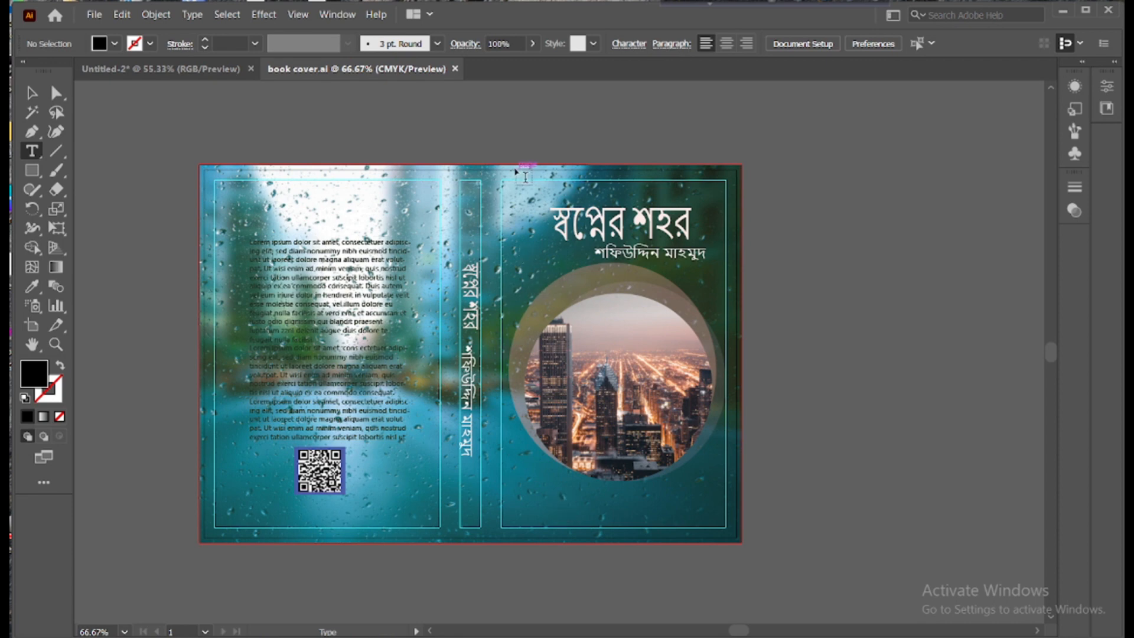
Add a placeholder text line below the QR code, widen it and slide it right
left_click(280, 515)
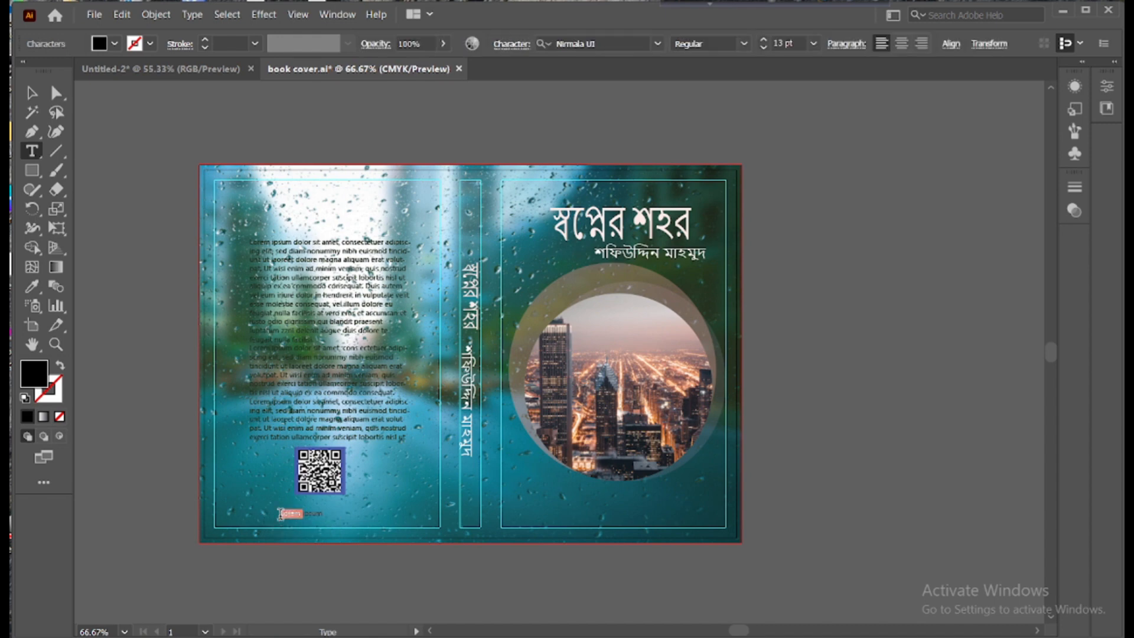
left_click(33, 93)
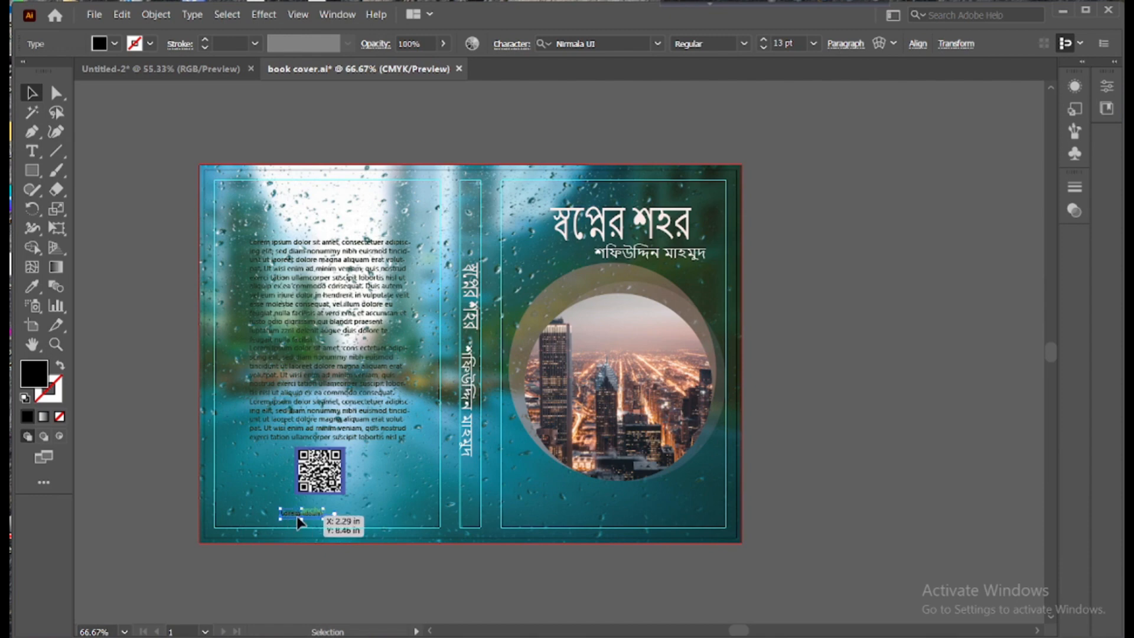
mouse_move(324, 513)
left_mouse_down()
mouse_move(372, 514)
mouse_move(310, 520)
left_mouse_up()
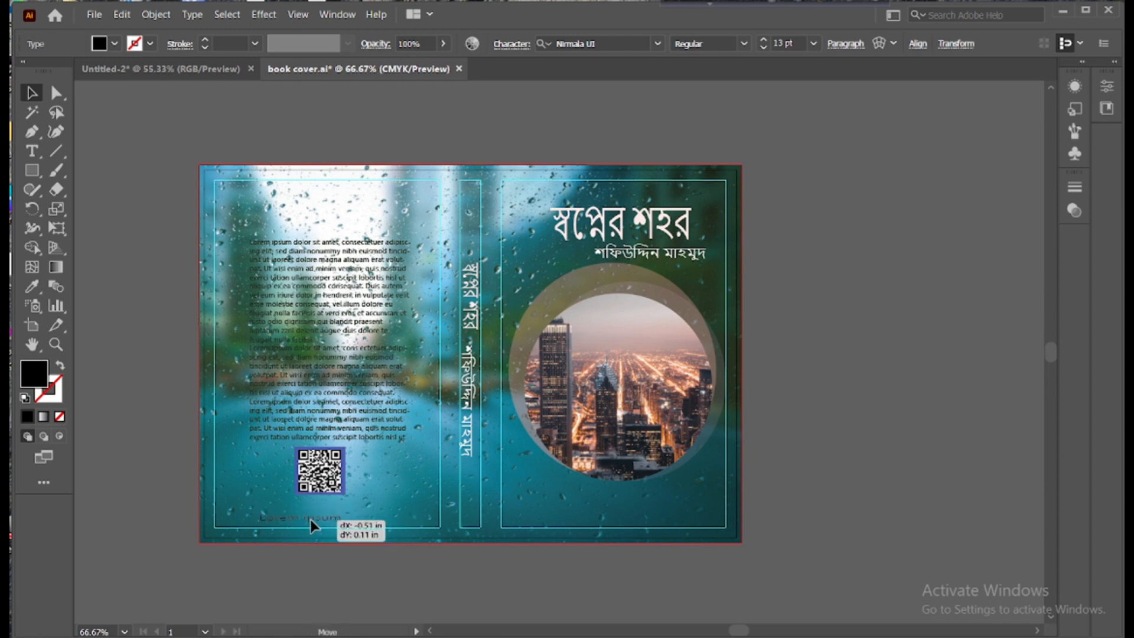
left_click(361, 548)
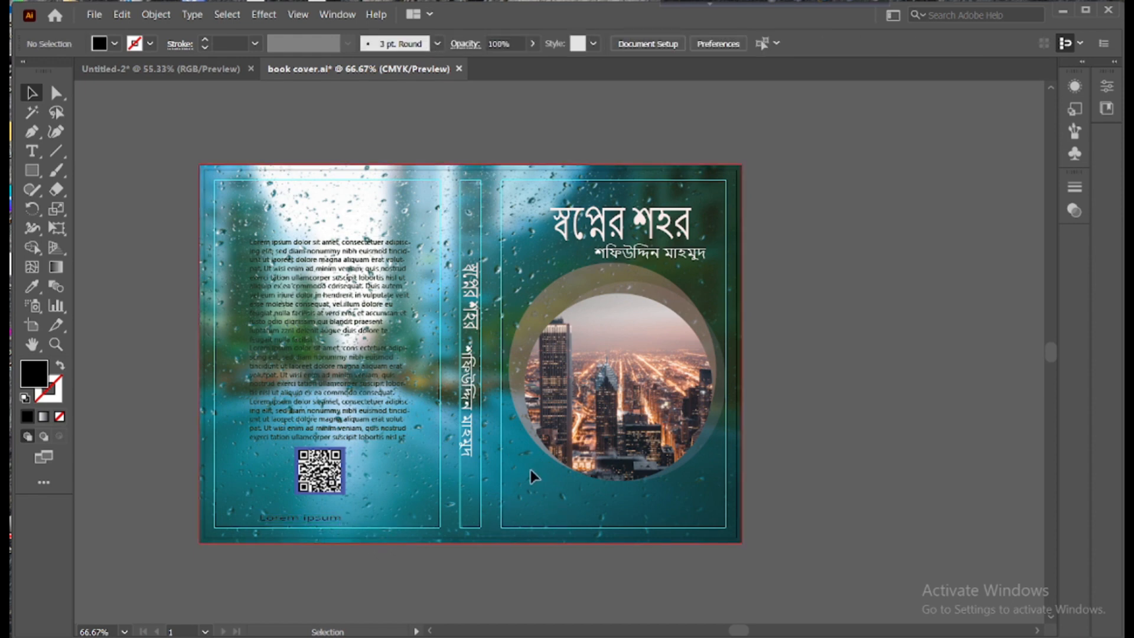
left_click_drag(297, 509, 328, 520)
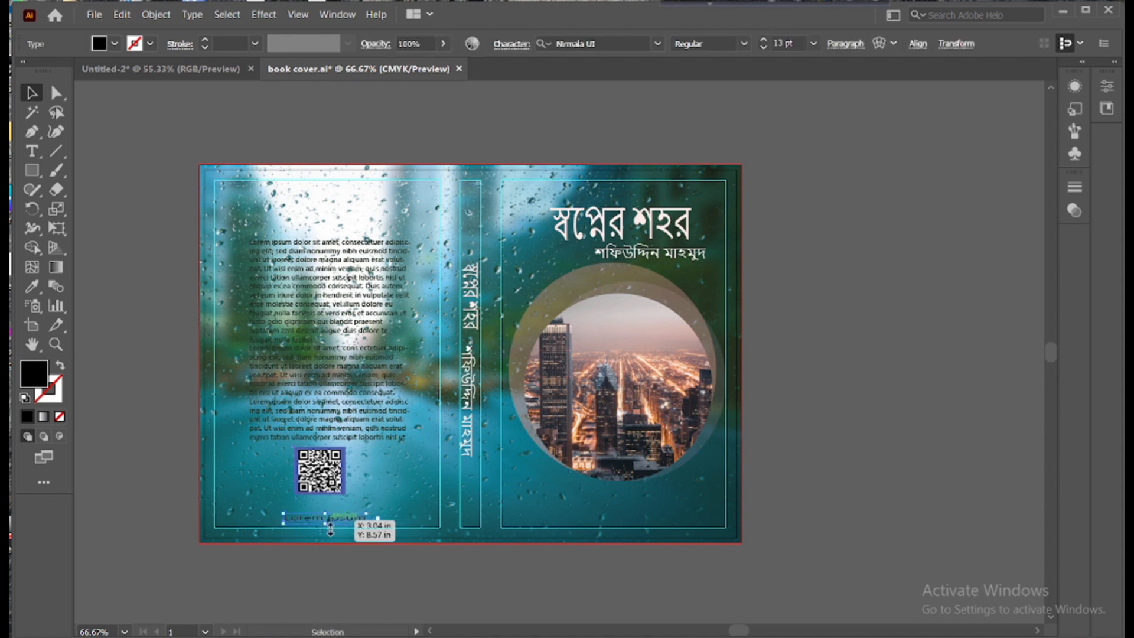
left_click(328, 569)
Move the placeholder text off the cover and delete it
scroll(491, 451, "up", 2)
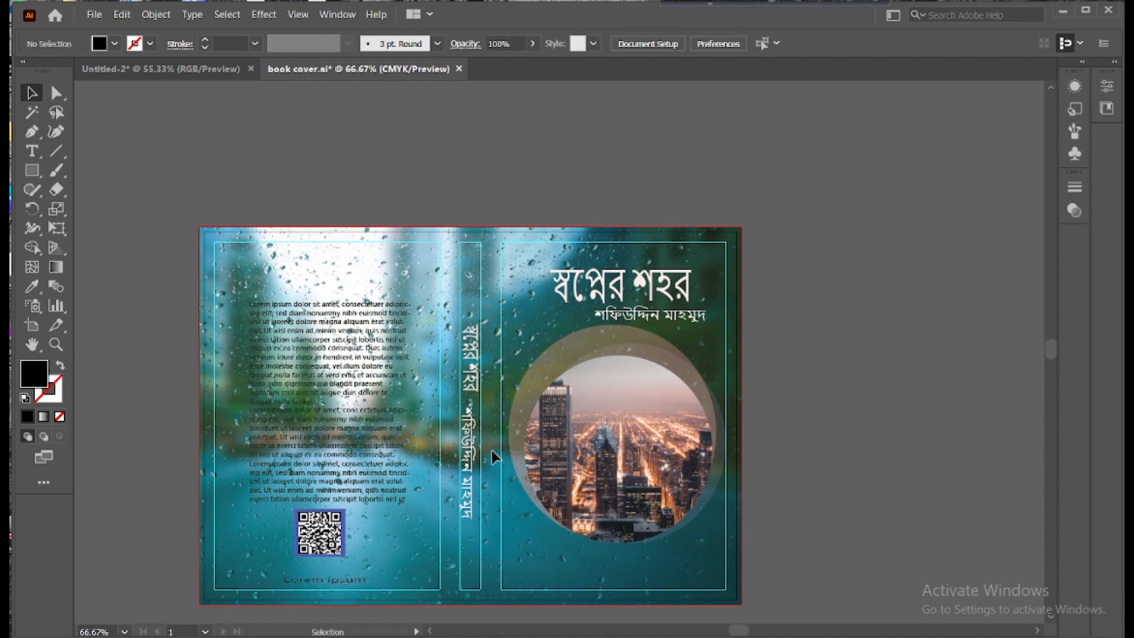
scroll(485, 448, "down", 1)
left_click_drag(326, 535, 248, 582)
key("t")
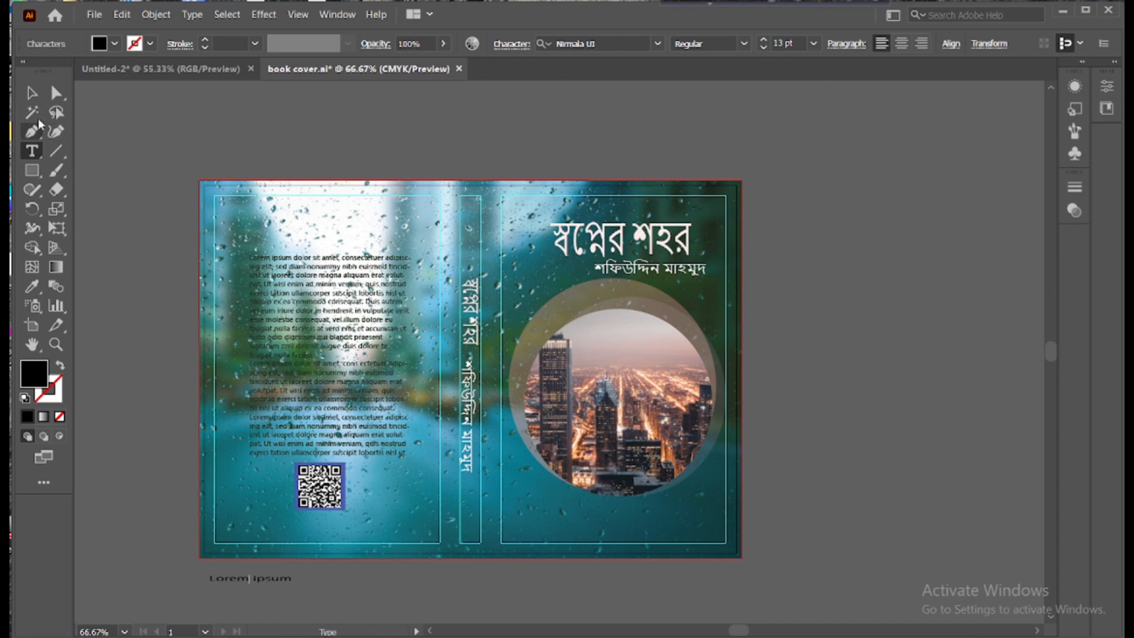
left_click(32, 92)
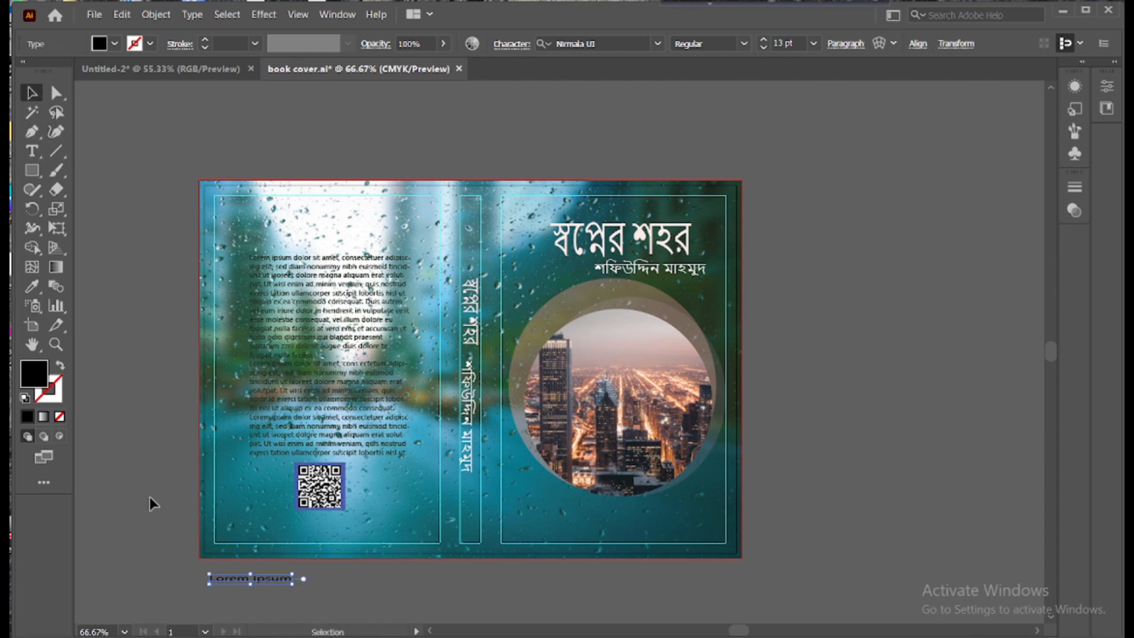
key("Delete")
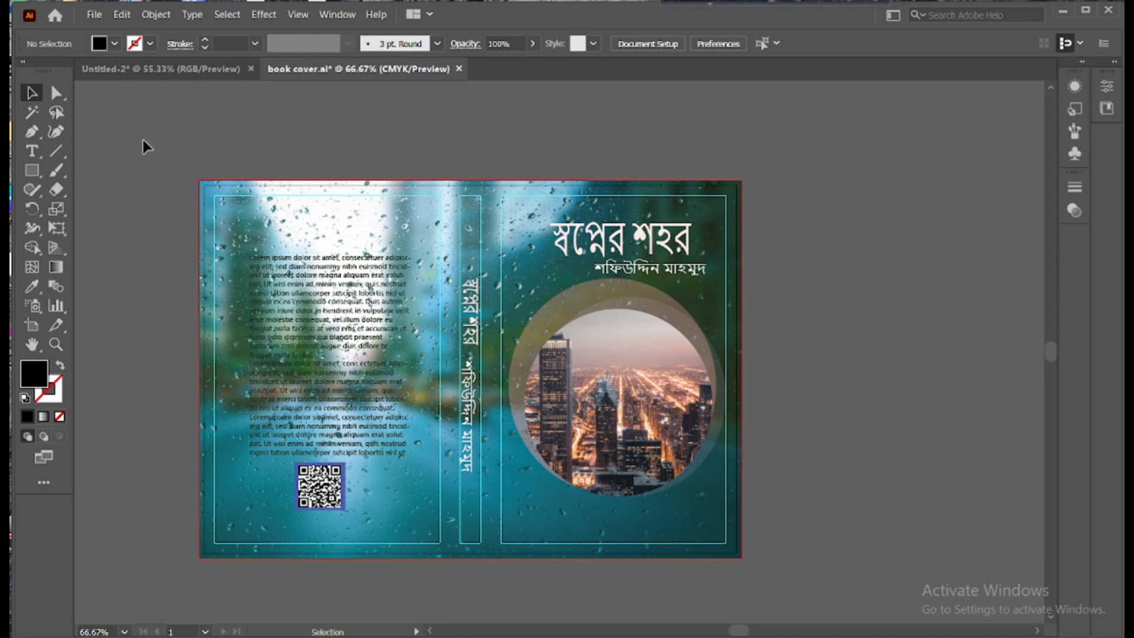
Try the SutonnyMJ Regular font on a test text line on the pasteboard, then delete it
left_click(33, 152)
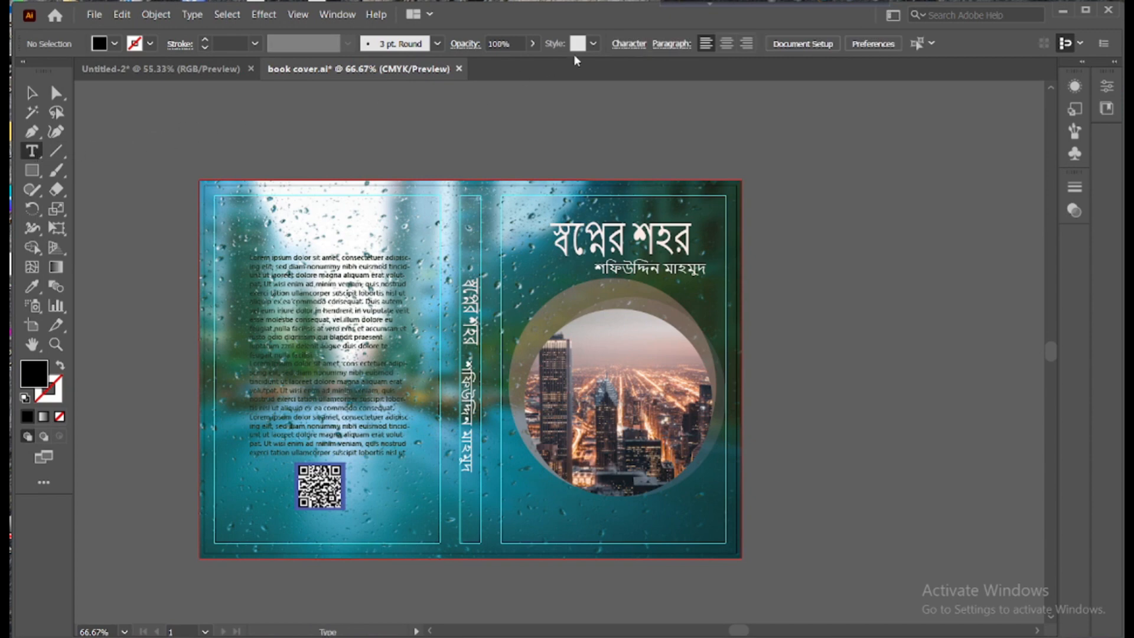
left_click_drag(164, 126, 165, 126)
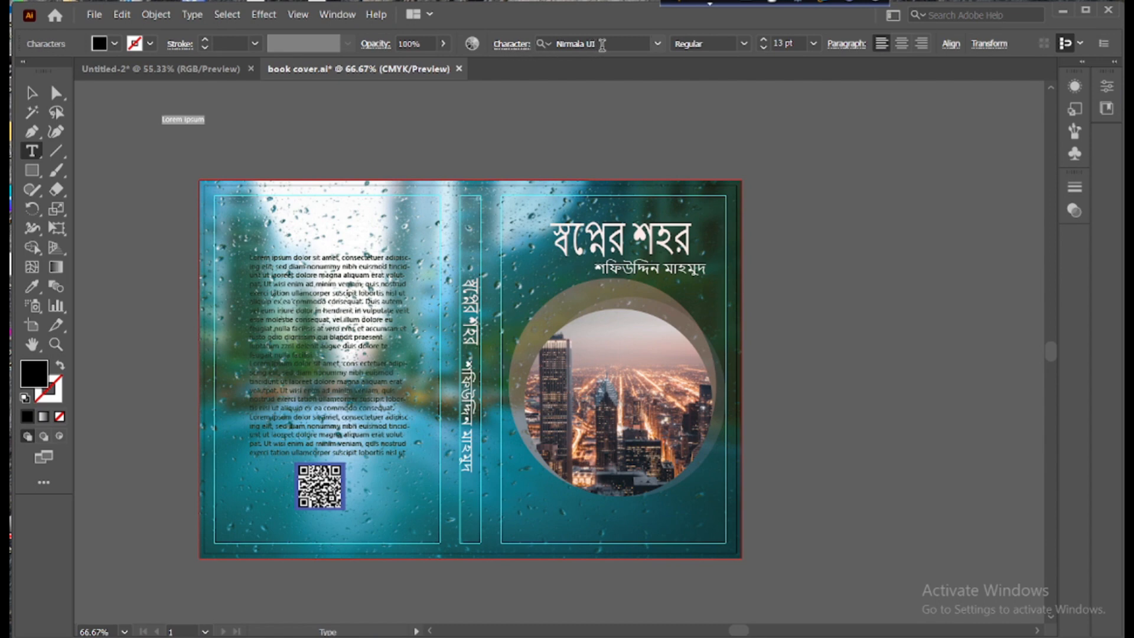
left_click(658, 43)
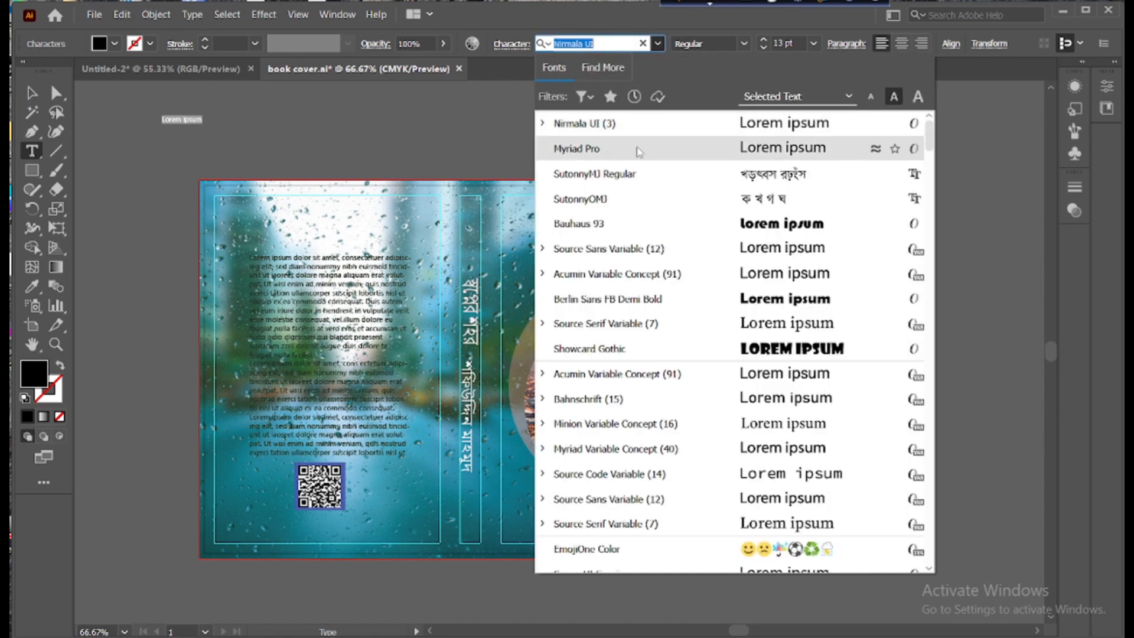
left_click(628, 178)
key("Escape")
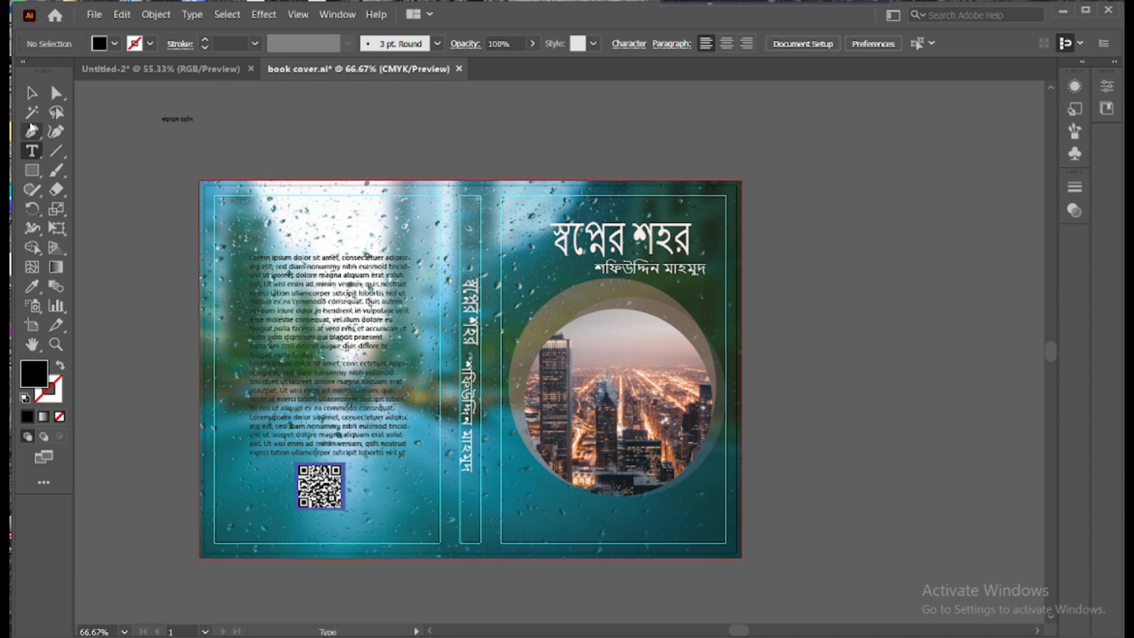
left_click(32, 93)
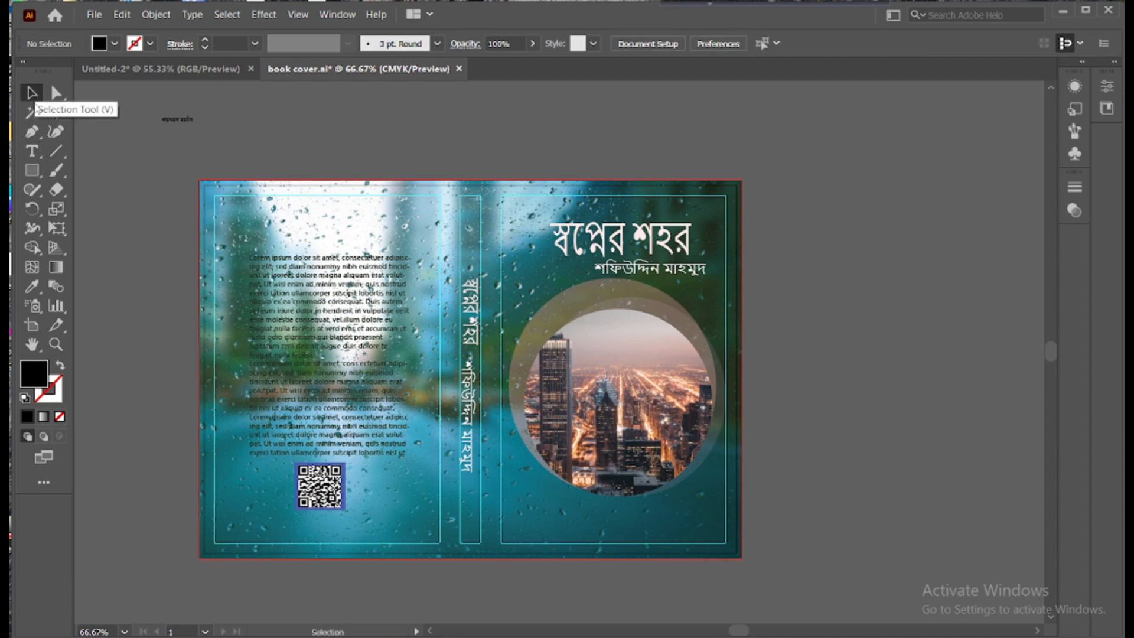
left_click(193, 119)
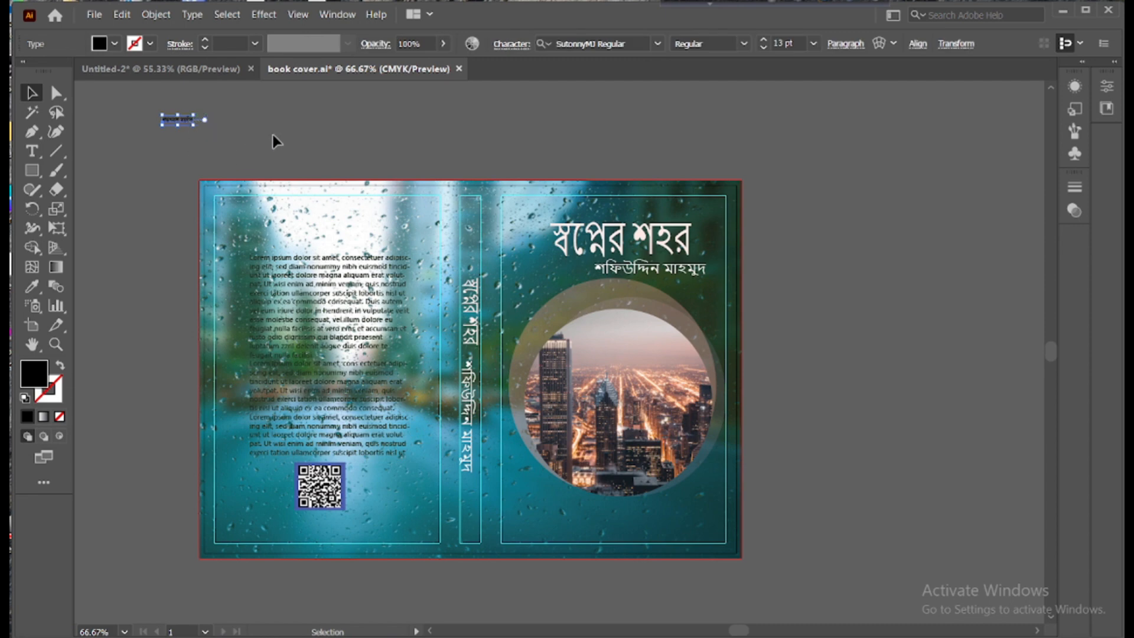
key("Delete")
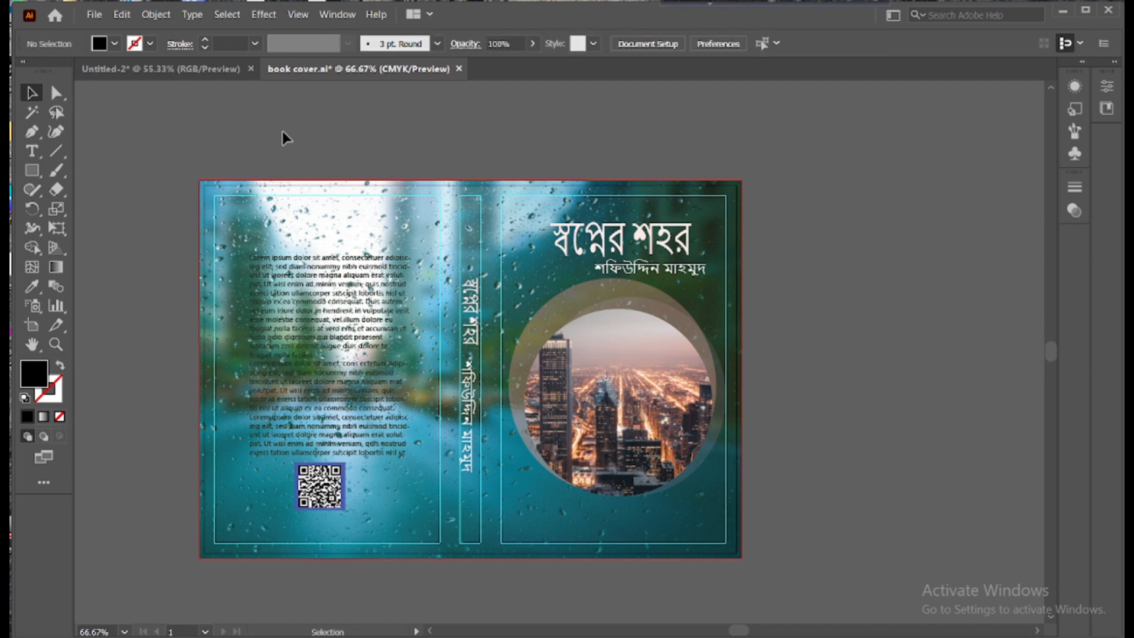
Place a new text line above the cover and enlarge it to about 61.6 pt
left_click(32, 150)
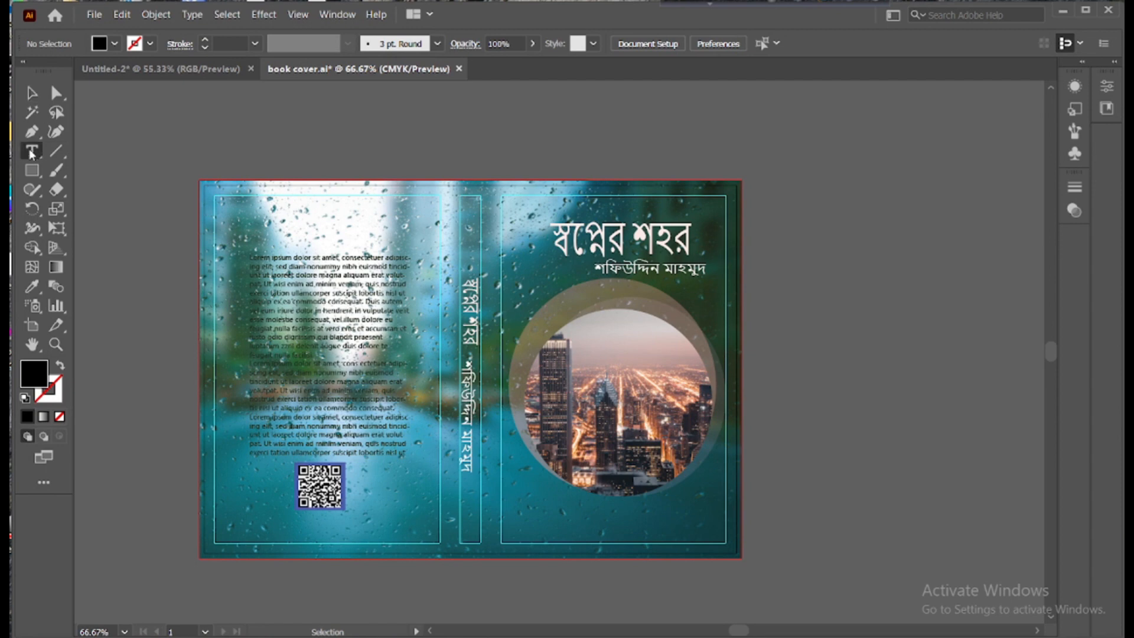
left_click(197, 116)
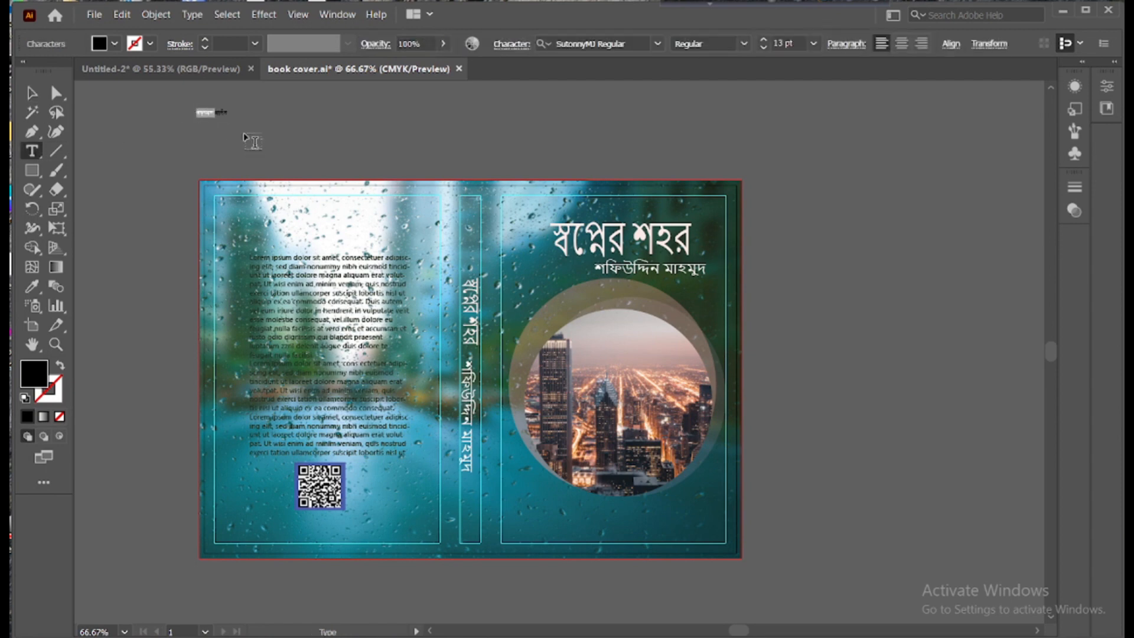
left_click(32, 93)
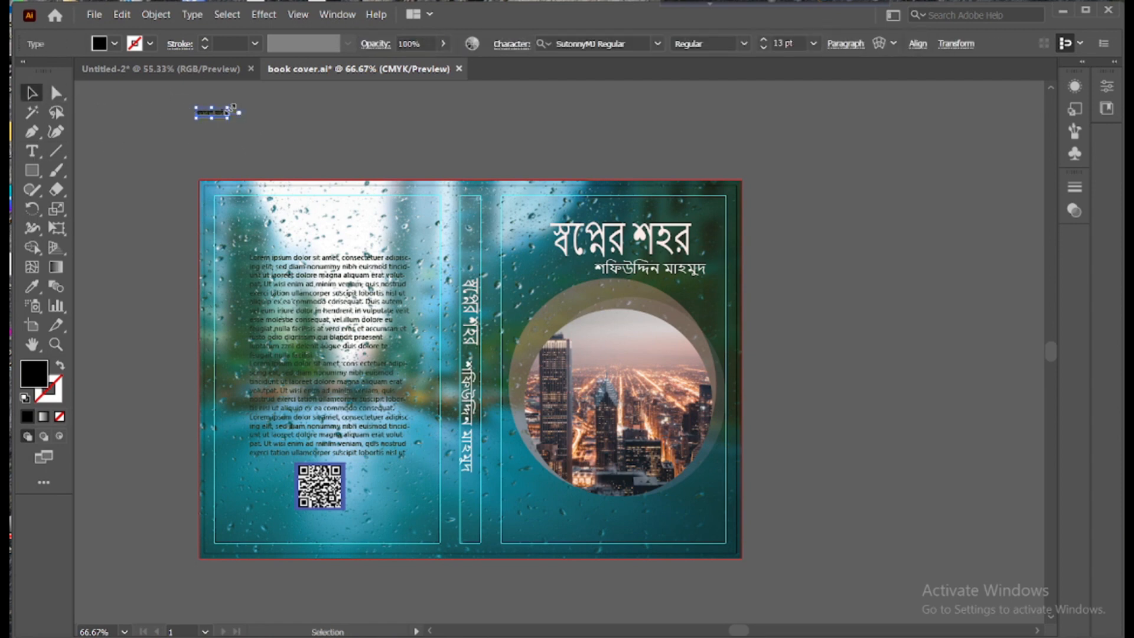
left_click_drag(231, 116, 332, 147)
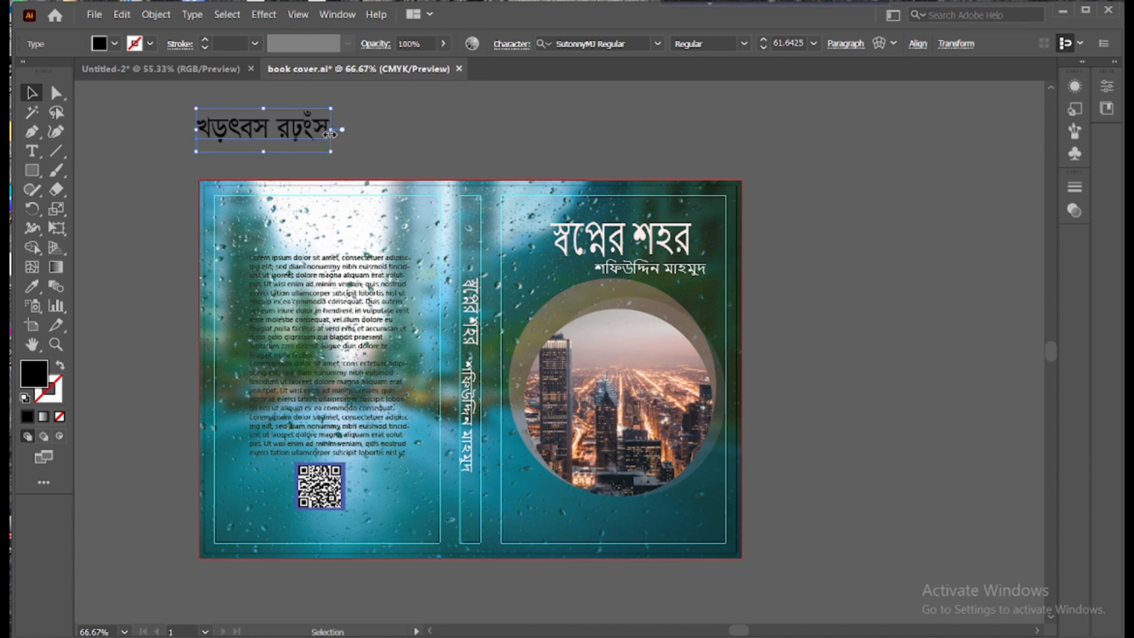
Replace the placeholder words with the romanised name for the publisher line, deleting stray repeated letters
double_click(329, 134)
key("ctrl+a")
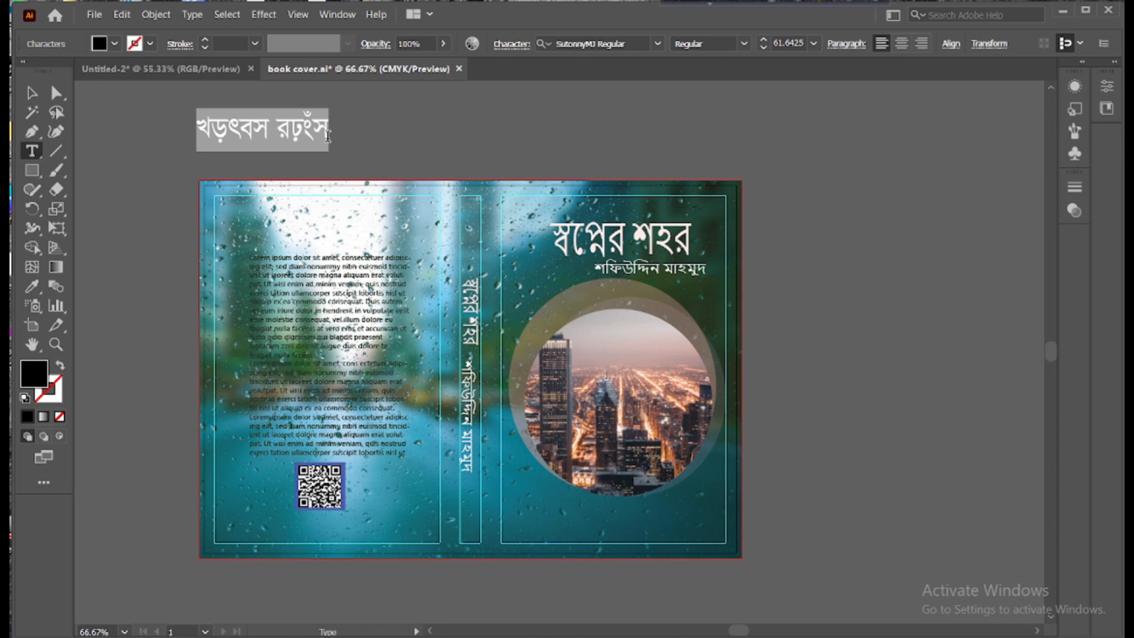
type("mahamud ar")
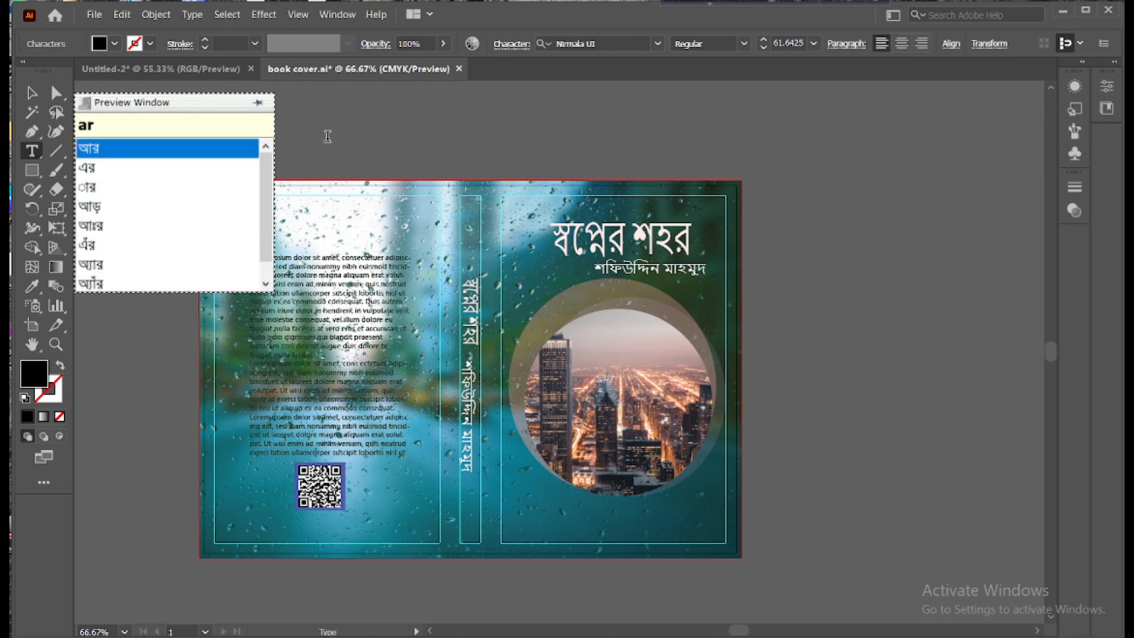
type("ma")
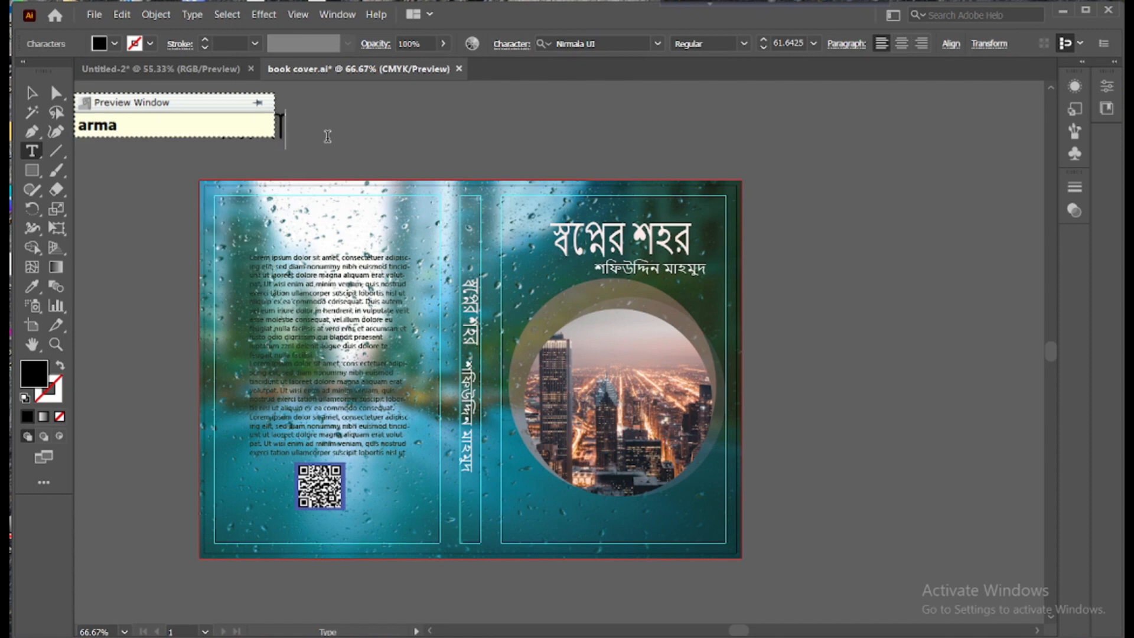
type("n ")
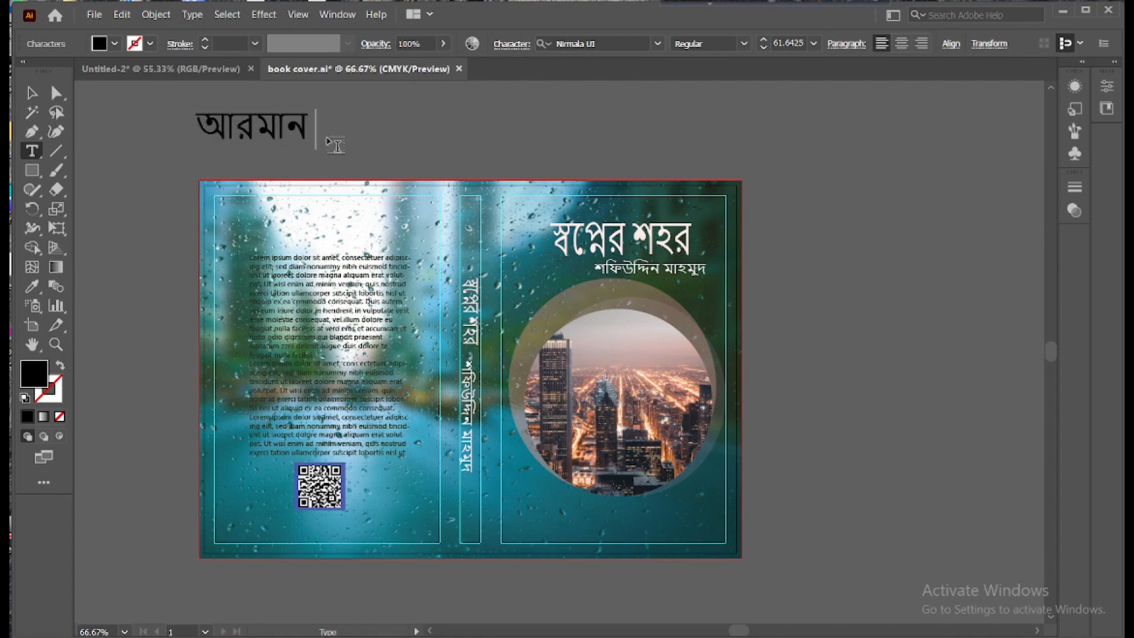
type("aaaaaaaaaaaaaaaaaa")
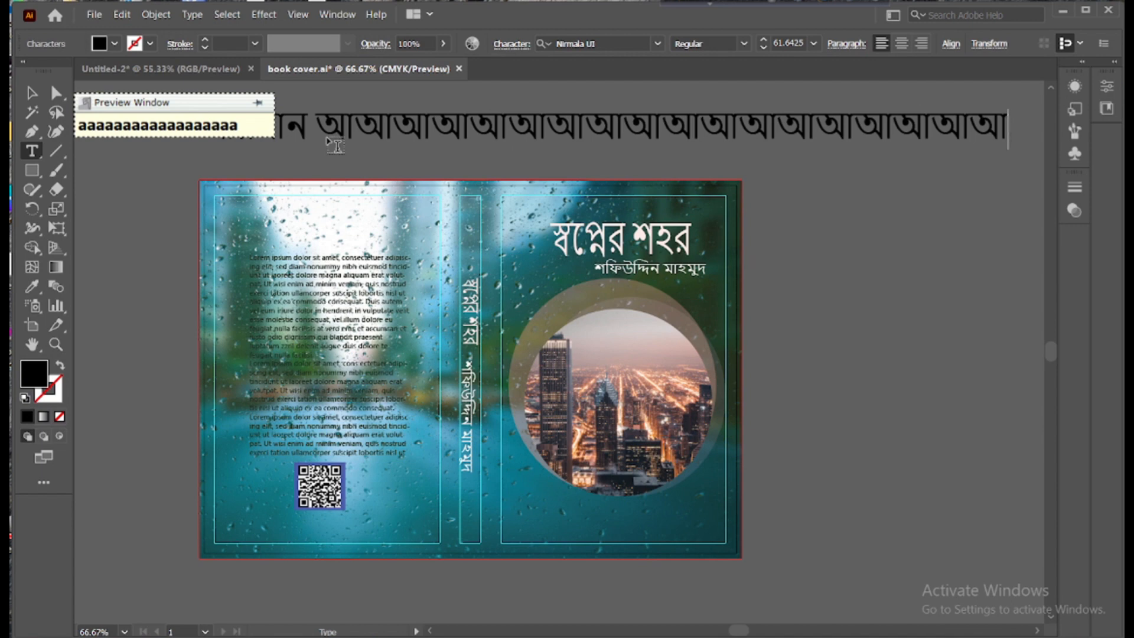
key("BackSpace")
key("BackSpace")
key("BackSpace")
key("BackSpace")
key("BackSpace")
key("BackSpace")
key("BackSpace")
key("BackSpace")
key("BackSpace")
key("BackSpace")
key("BackSpace")
key("BackSpace")
key("BackSpace")
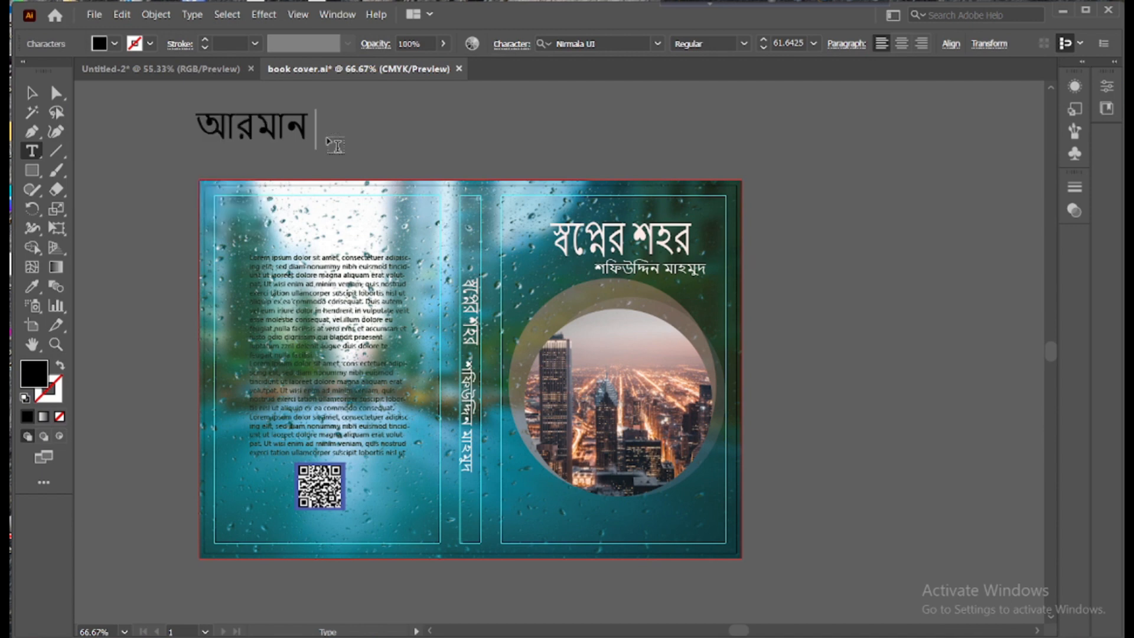
Type 'prokashni' and pick প্রকাশন then প্রকাশনী from the Avro suggestions
type("pro")
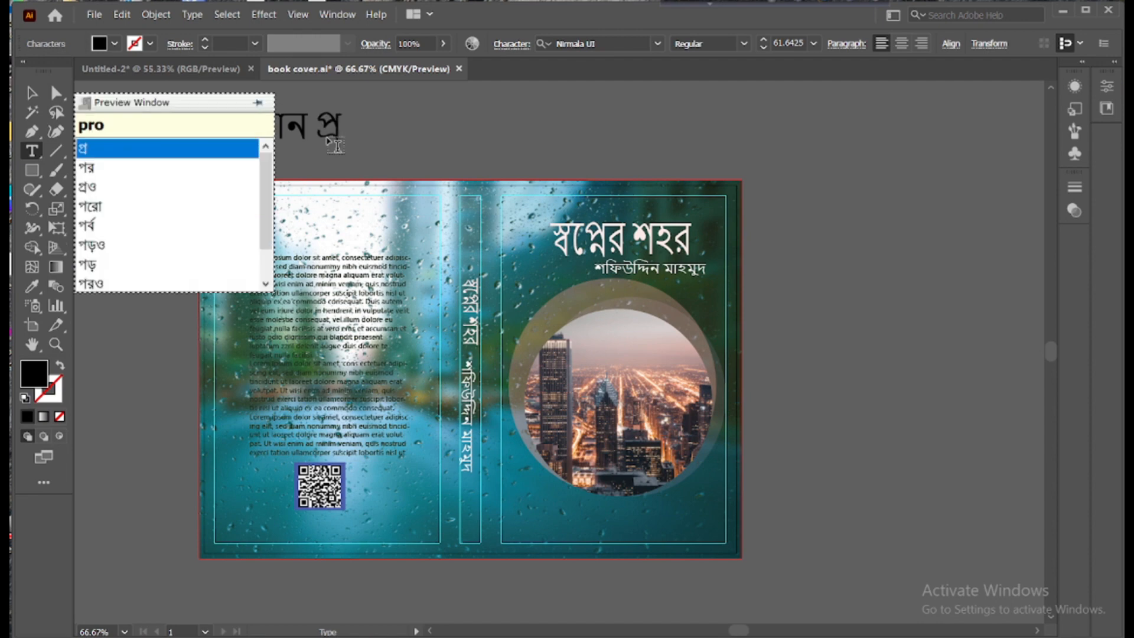
type("ka")
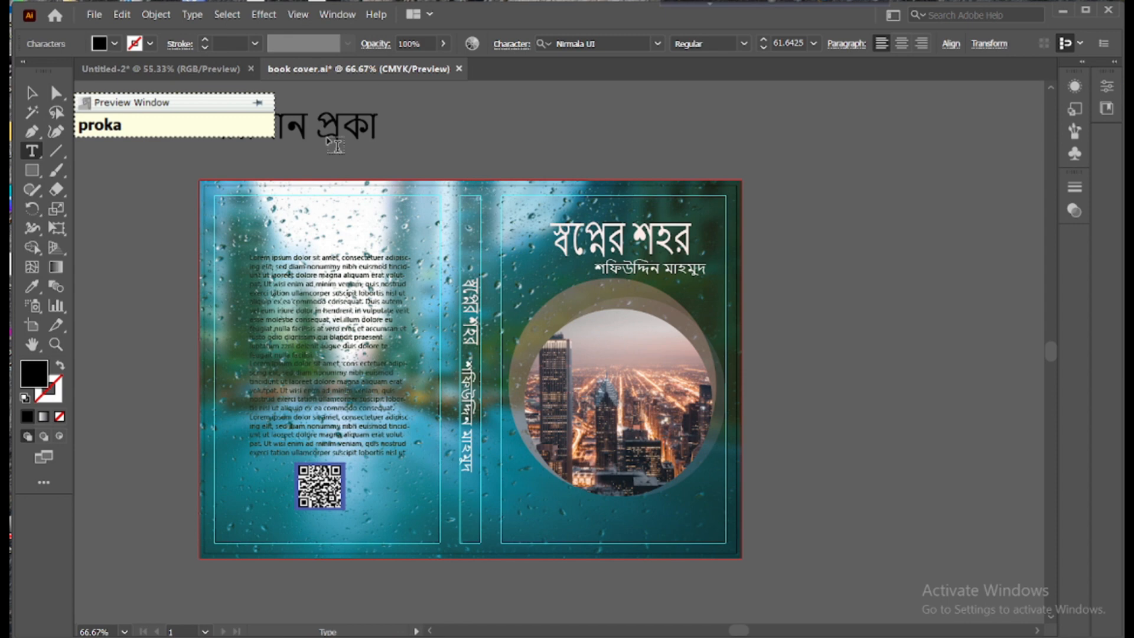
type("sh")
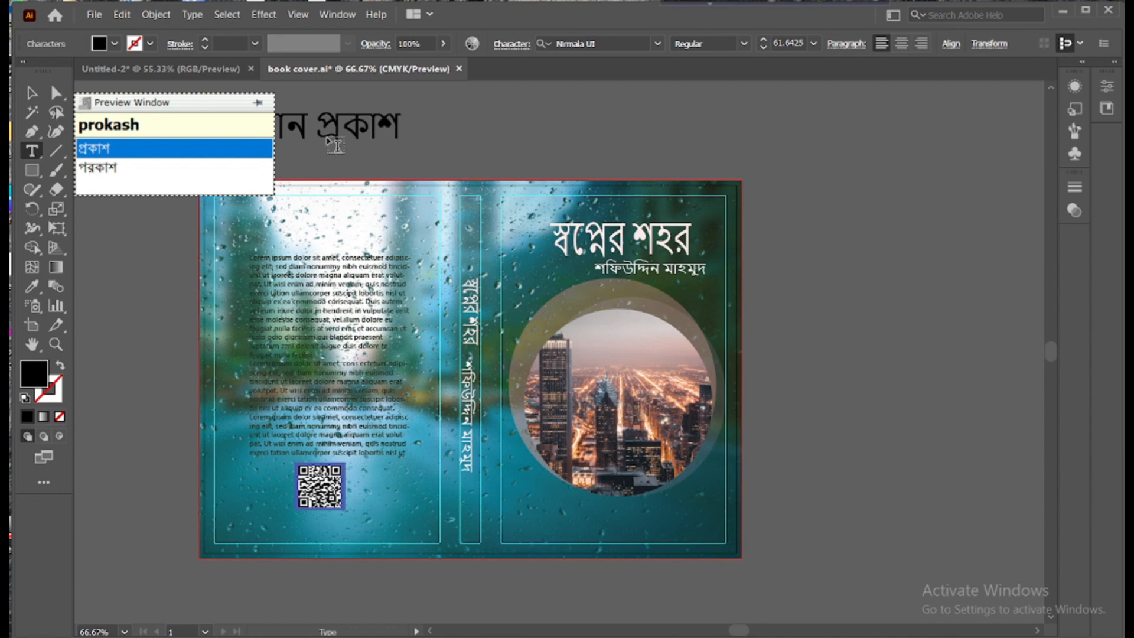
type("n")
key("BackSpace")
type("n")
left_click(120, 170)
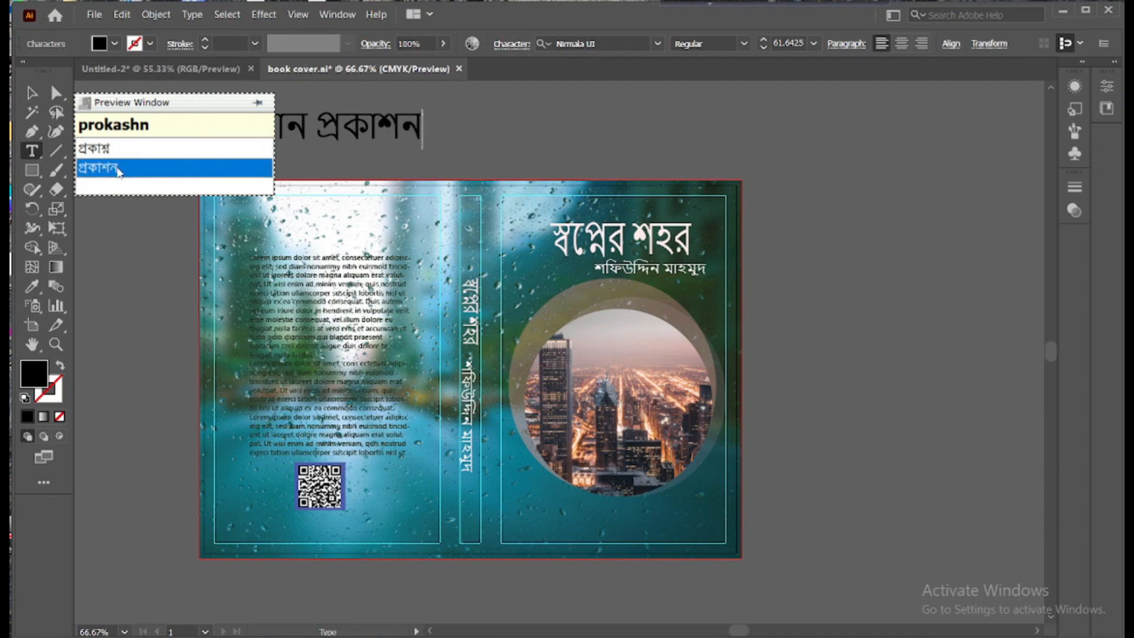
type("i")
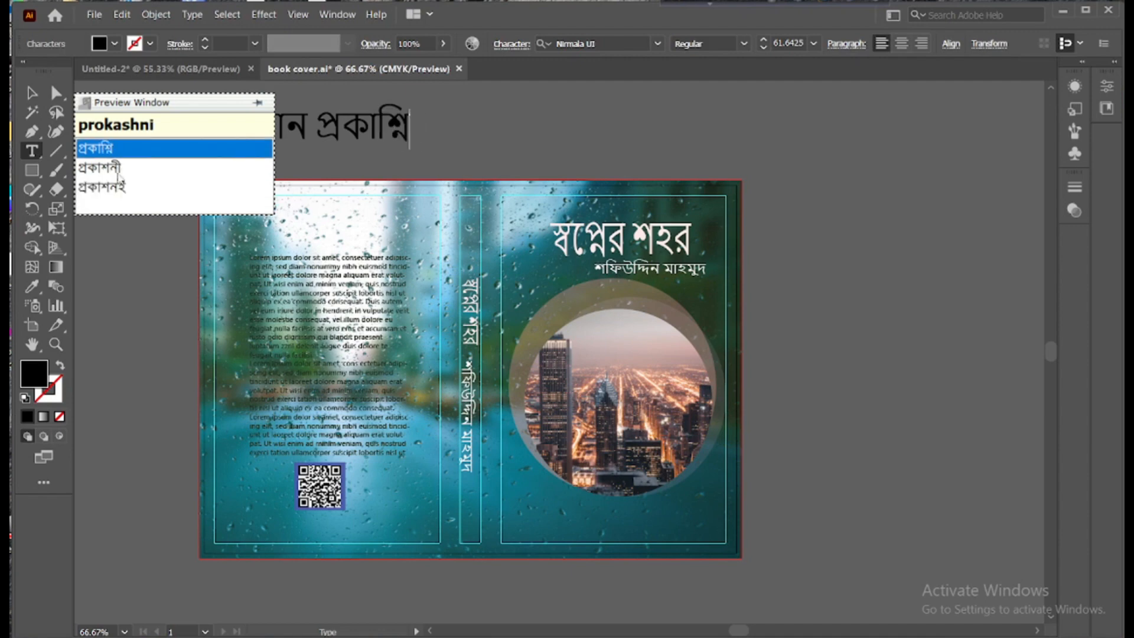
left_click(104, 175)
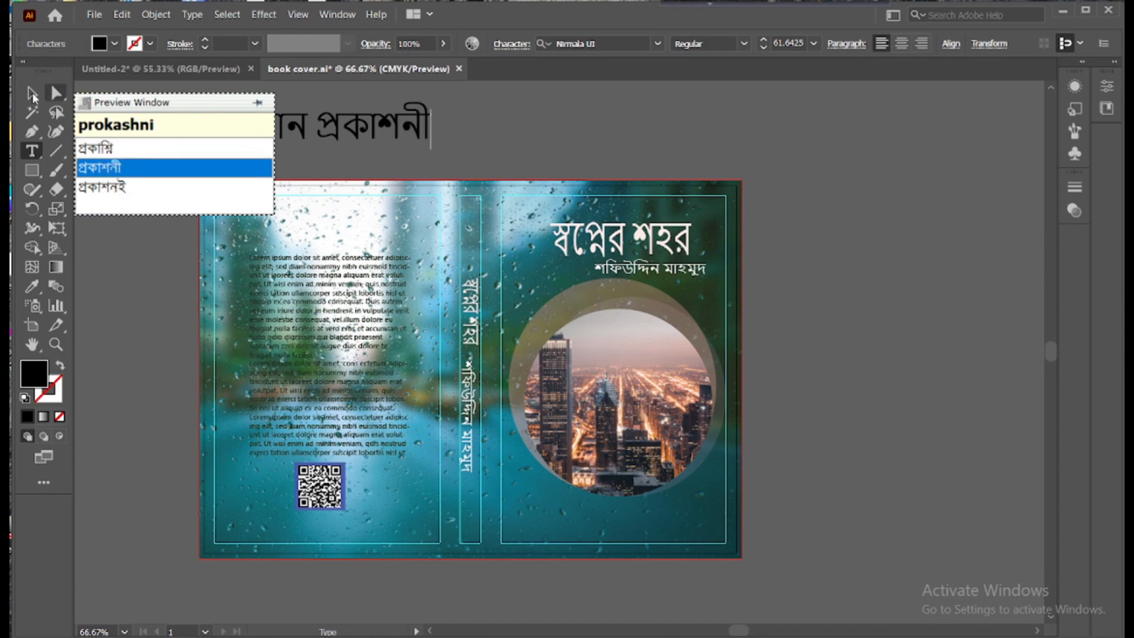
left_click(33, 93)
Move the publisher name right above the artboard and set it to 21 pt
left_click(466, 108)
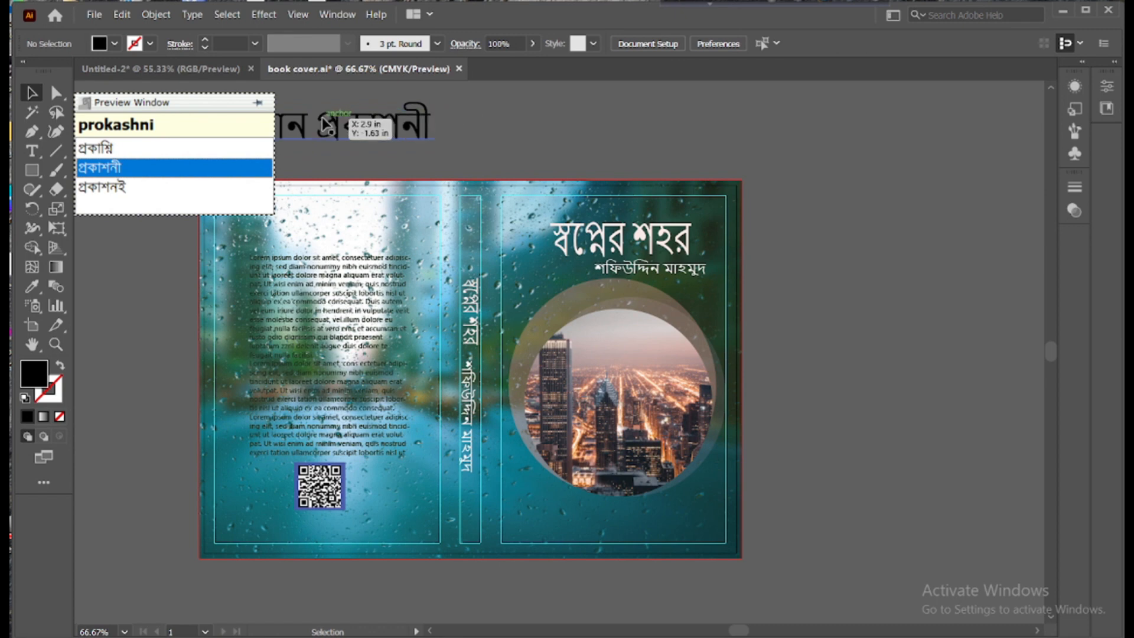
left_click_drag(323, 121, 486, 119)
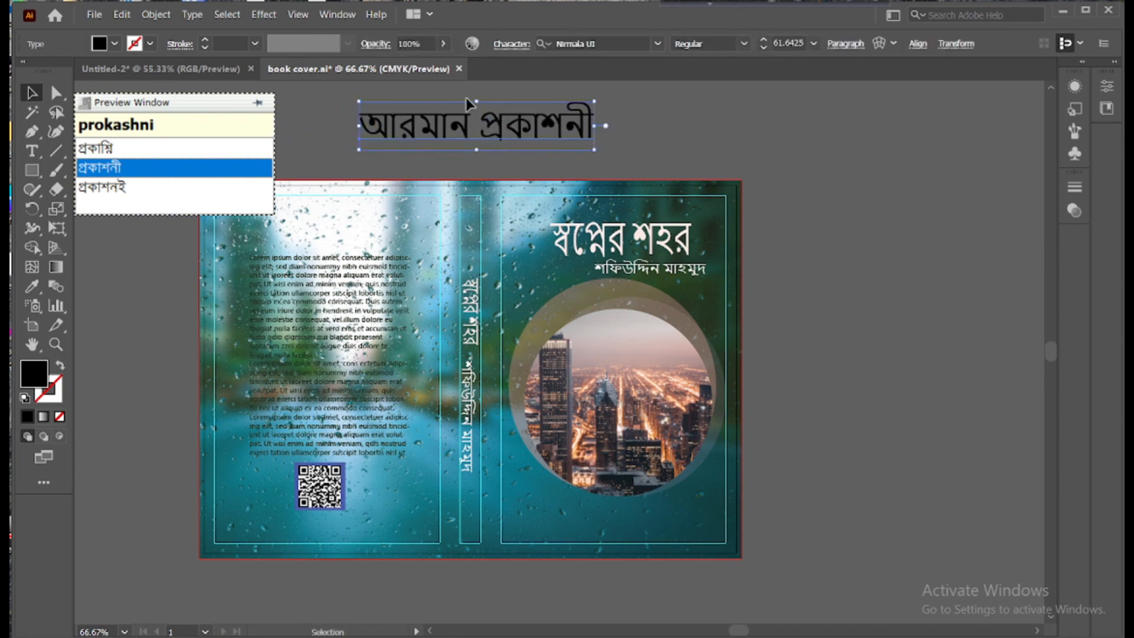
left_click(818, 43)
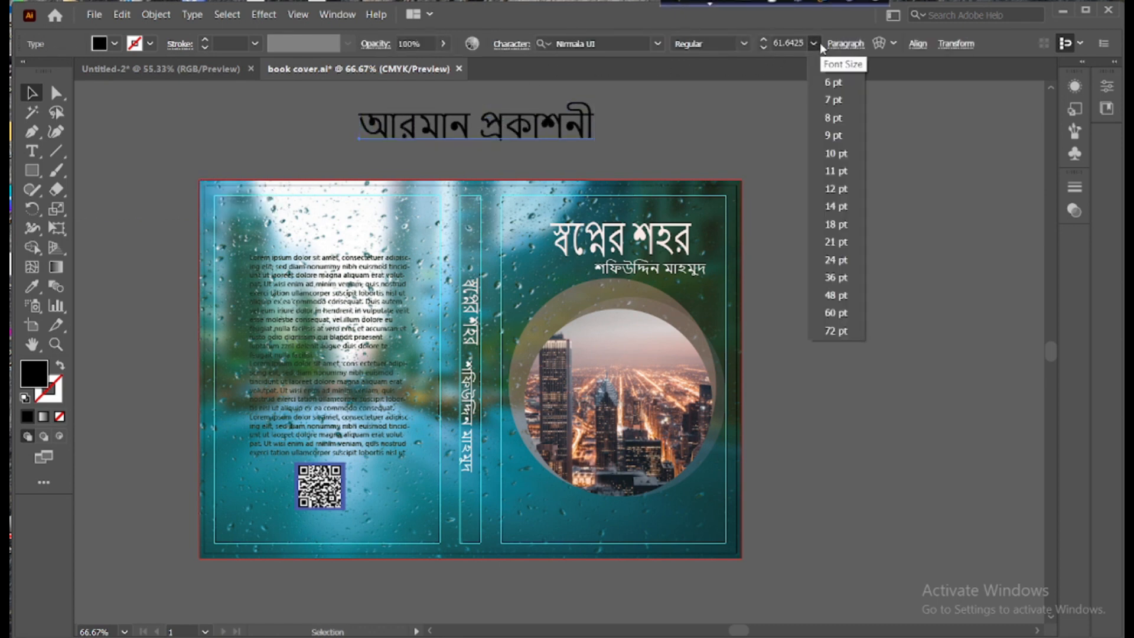
left_click(831, 244)
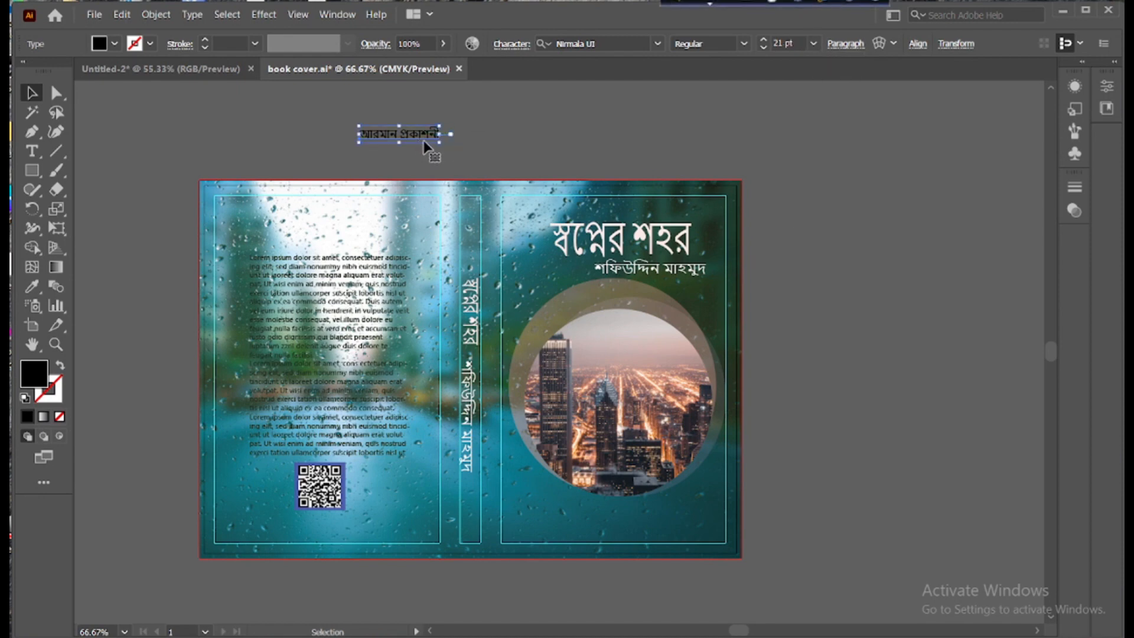
Place the publisher name below the circular photo and fill it with white #FFFFFF
left_click_drag(419, 140, 161, 139)
mouse_move(490, 636)
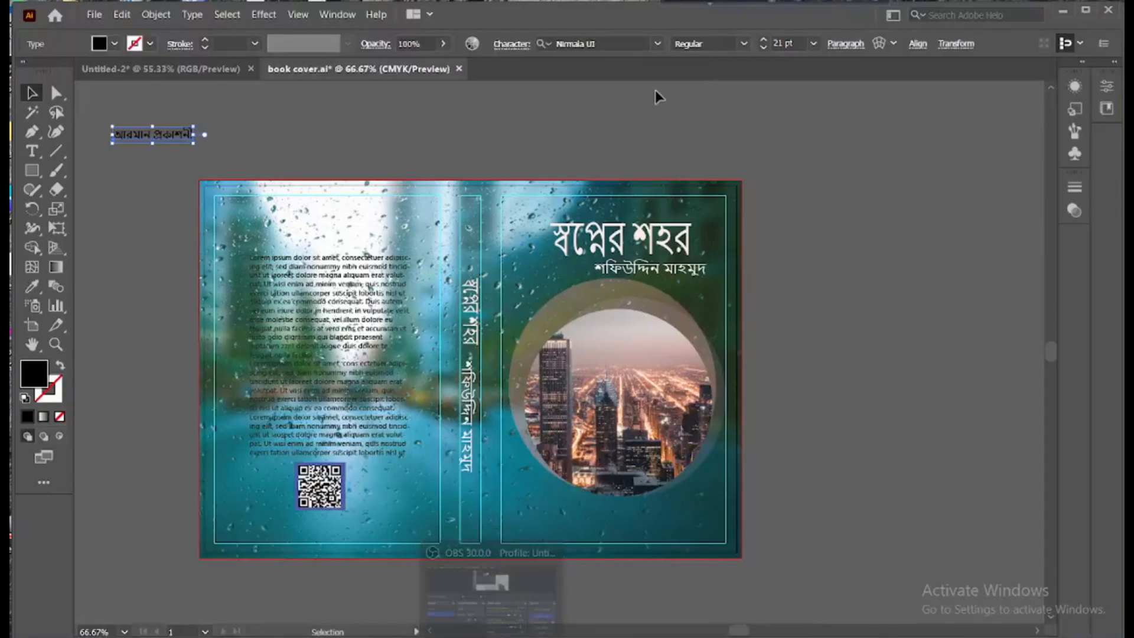
left_click_drag(157, 142, 612, 536)
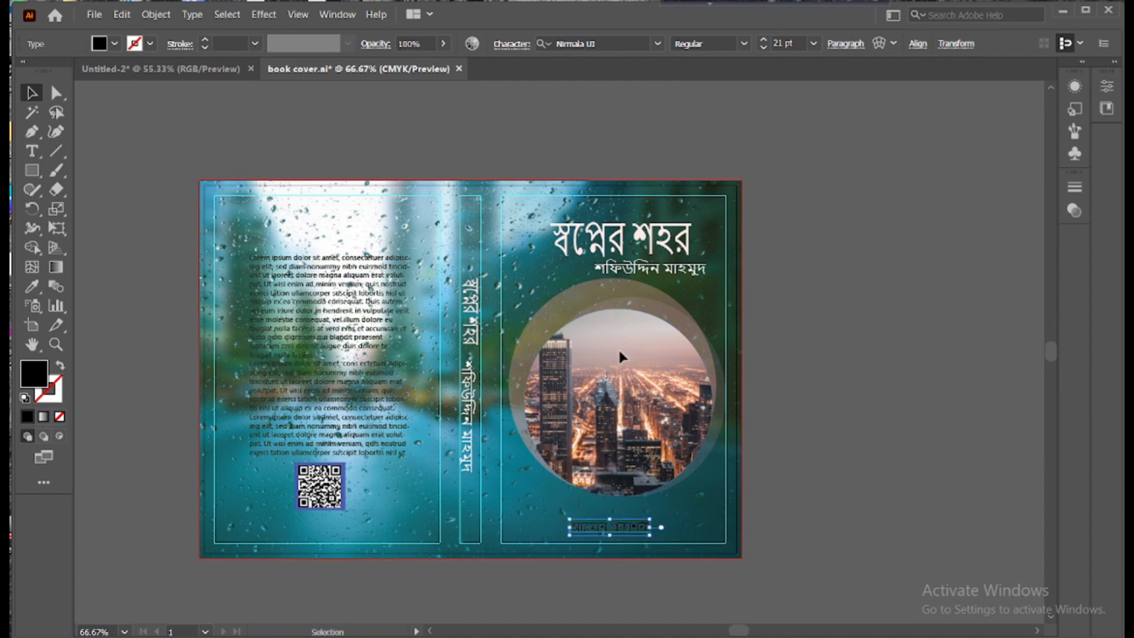
double_click(42, 387)
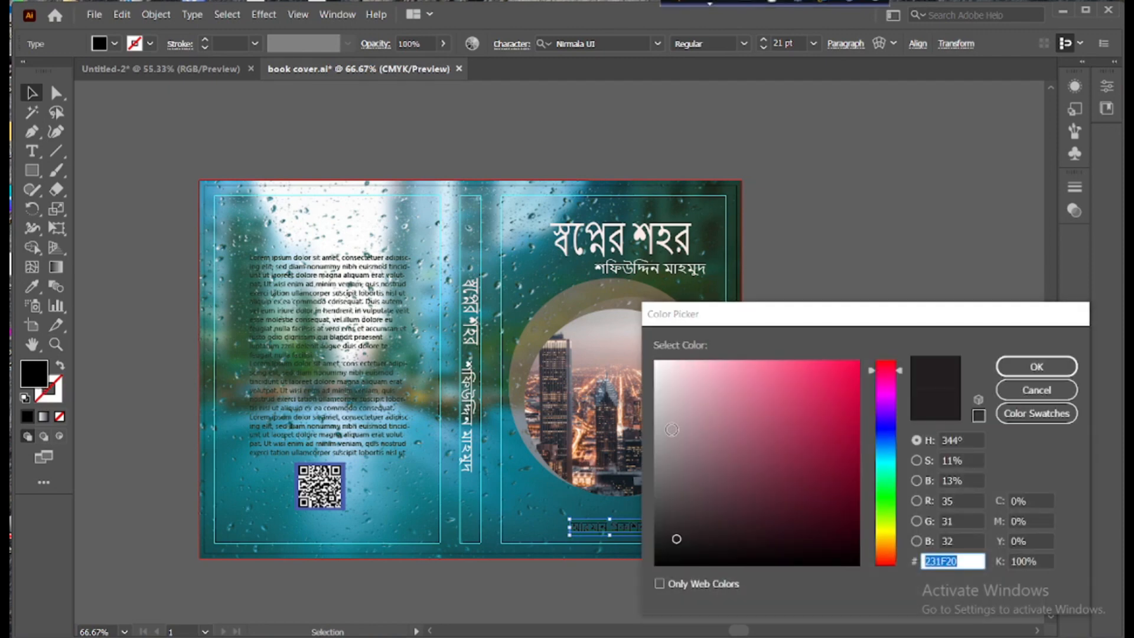
type("ffffff")
left_click(1037, 366)
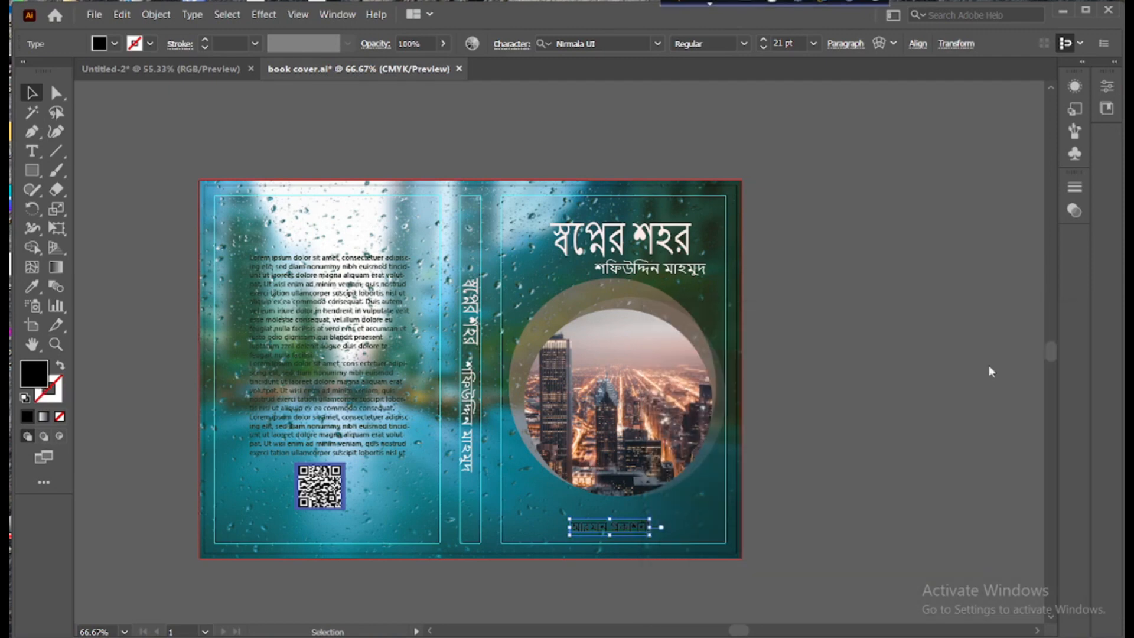
left_click(857, 374)
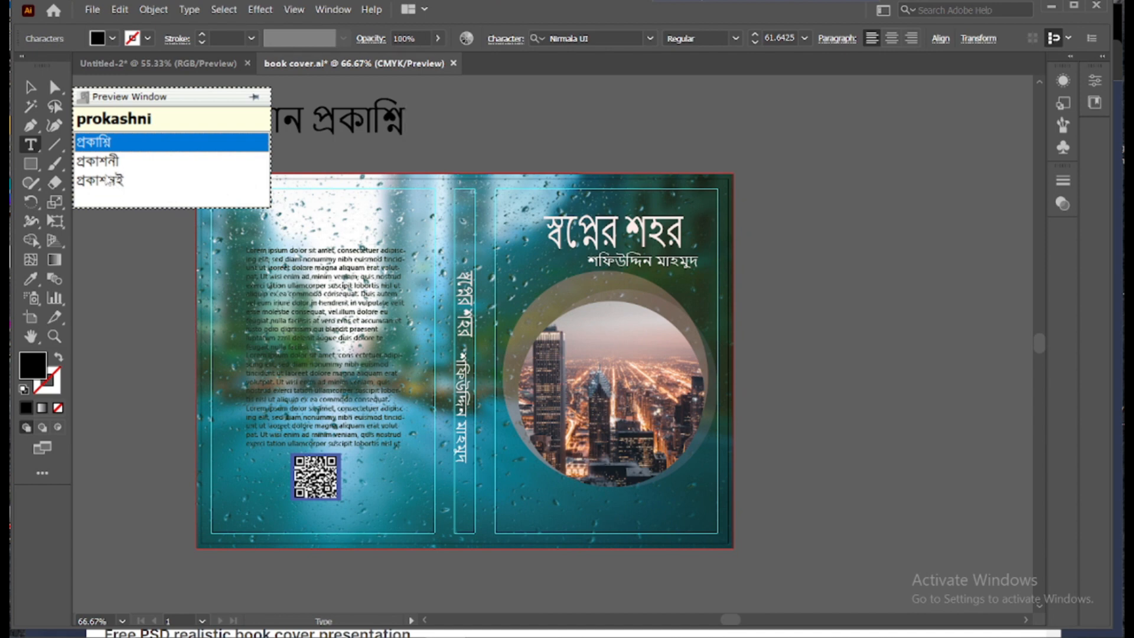
Commit the প্রকাশনী candidate, shift the publisher text right and resize it to 21 pt
left_click(103, 171)
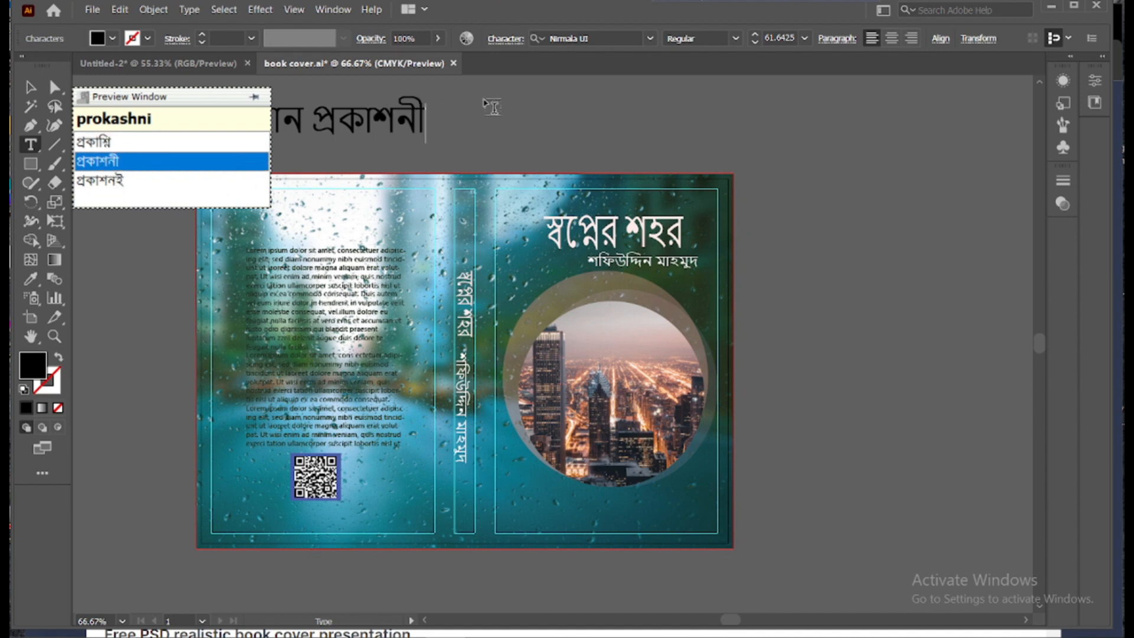
left_click(31, 88)
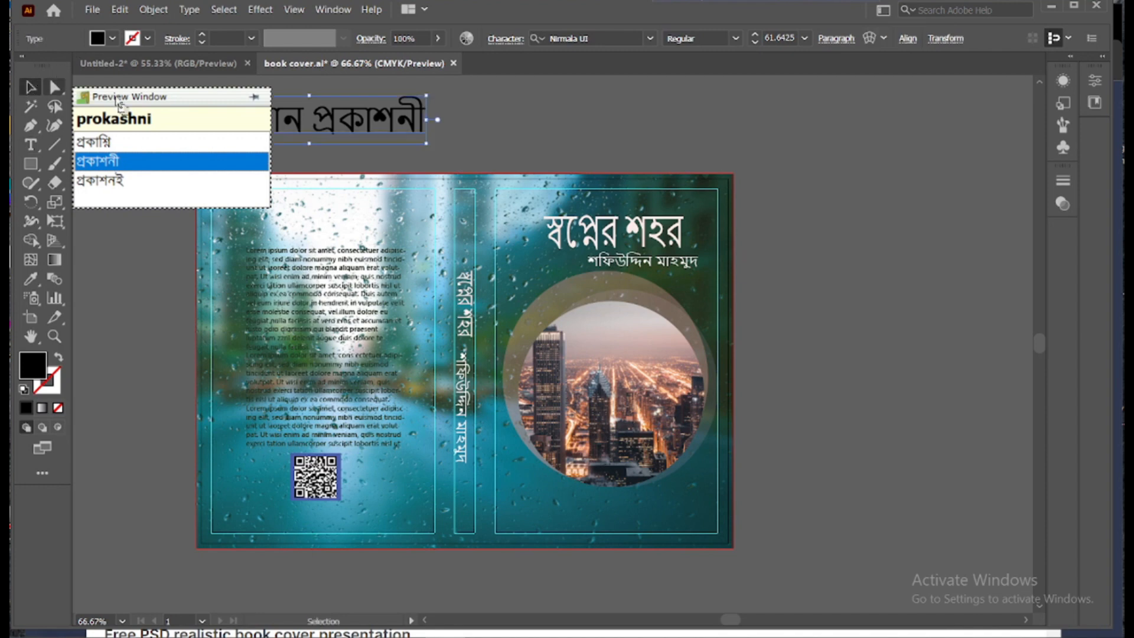
left_click(465, 102)
left_click_drag(323, 116, 480, 111)
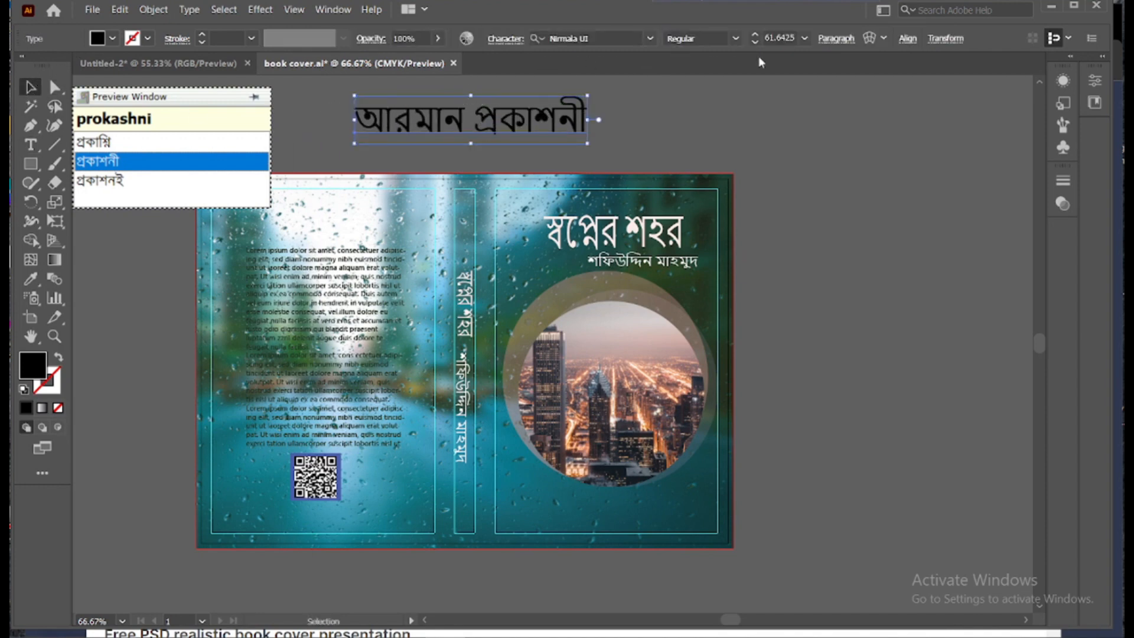
left_click(805, 37)
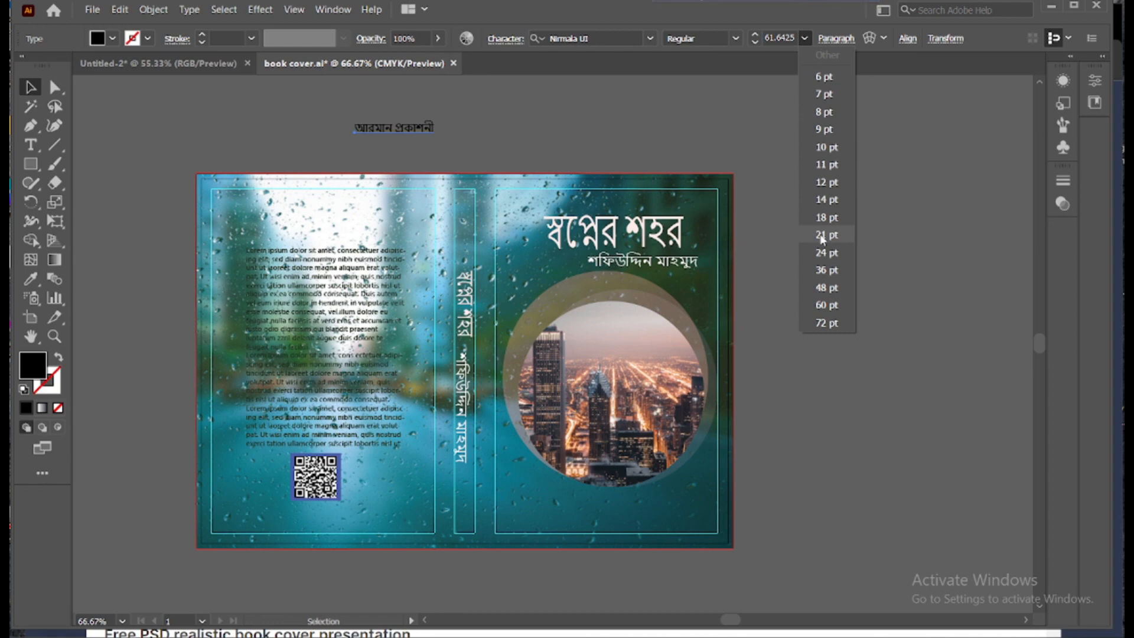
left_click(822, 237)
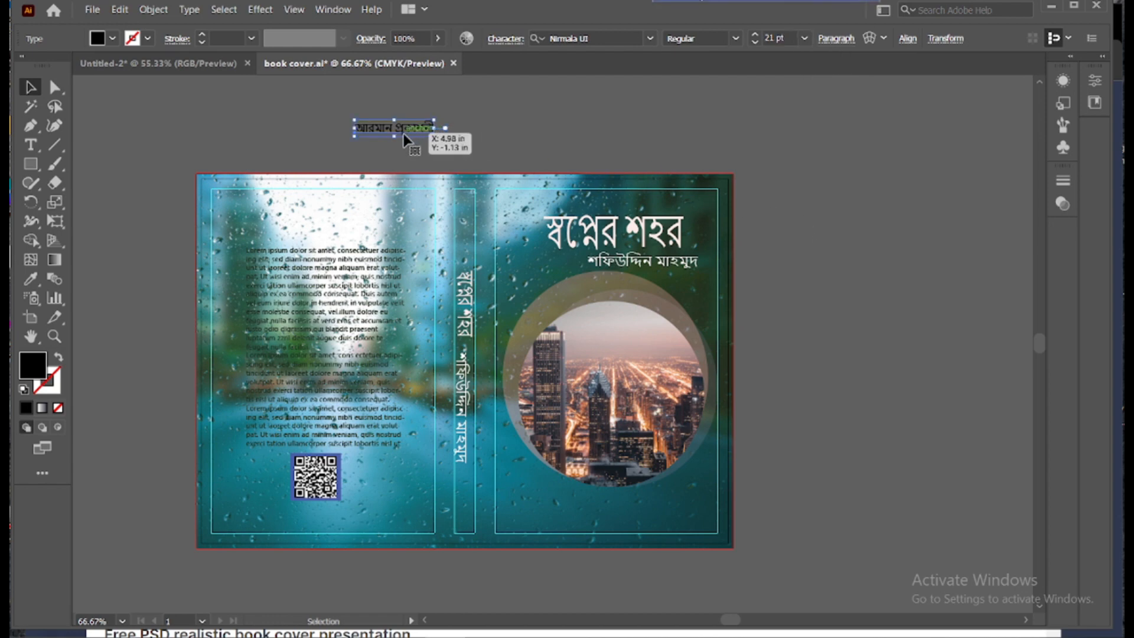
Drag the publisher name beneath the circular city photo and give it a pure white fill
left_click_drag(406, 139, 608, 524)
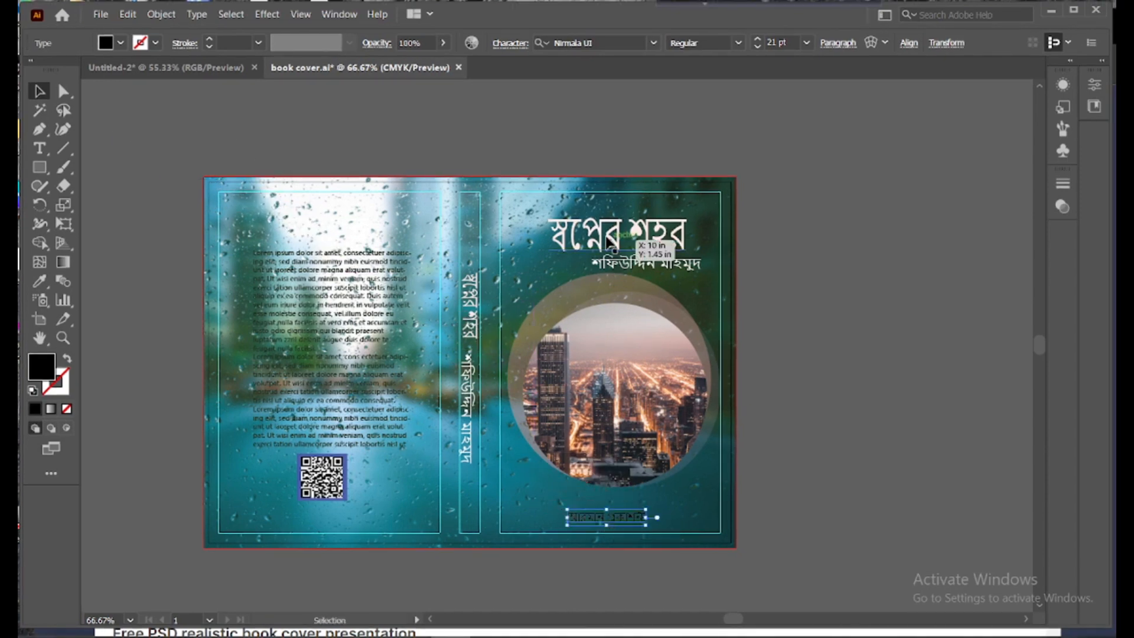
double_click(48, 380)
left_click(652, 355)
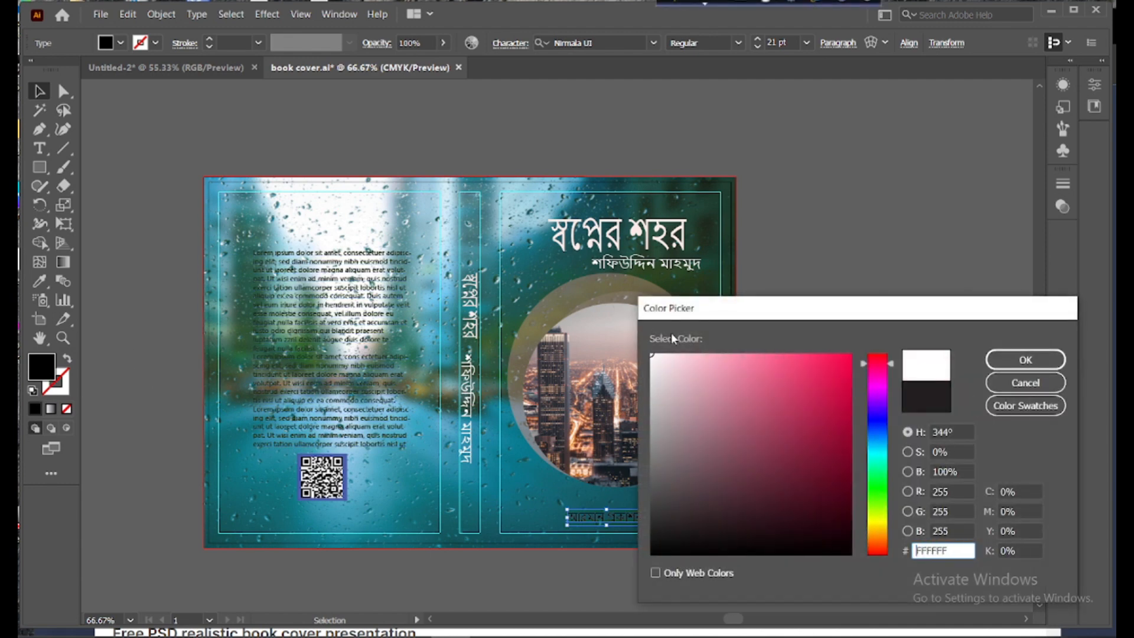
left_click(1026, 360)
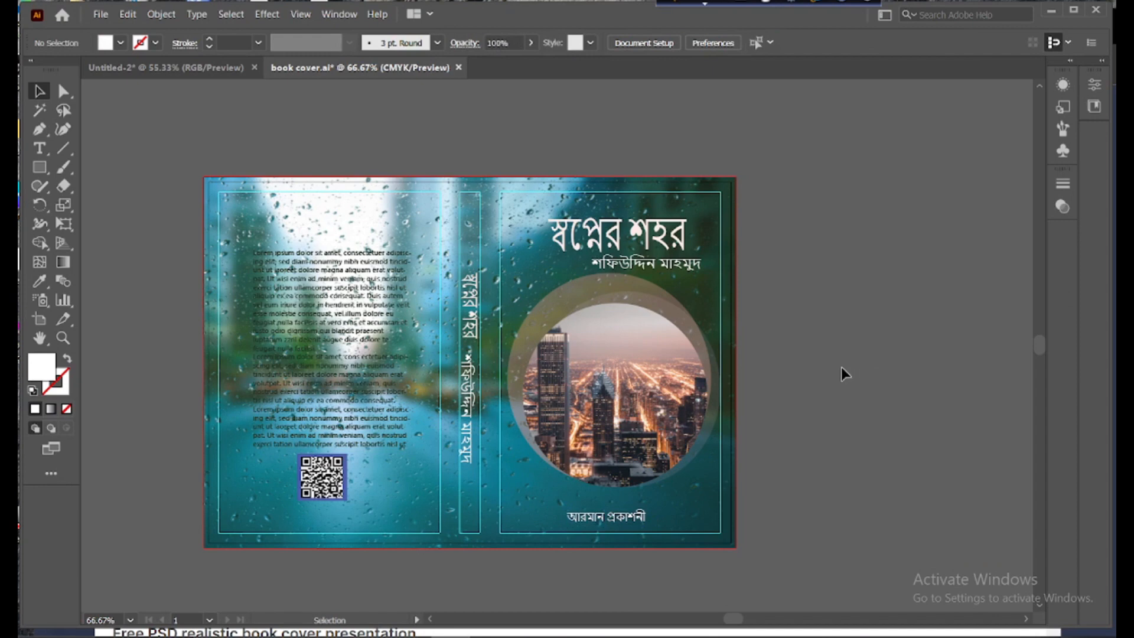